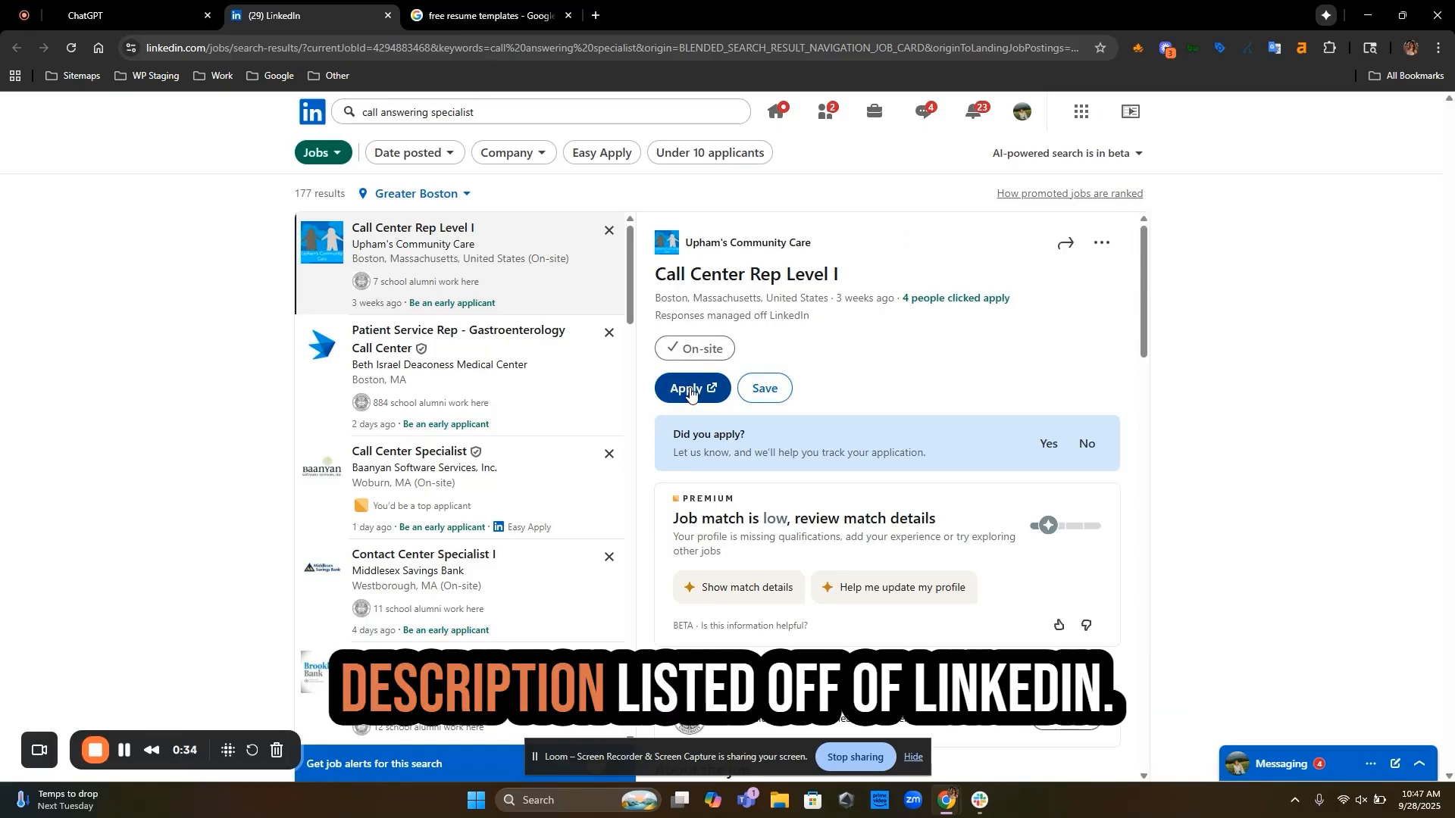
Open the Paycom application page for the Call Center Rep Level I job from the LinkedIn listing.
left_click(701, 389)
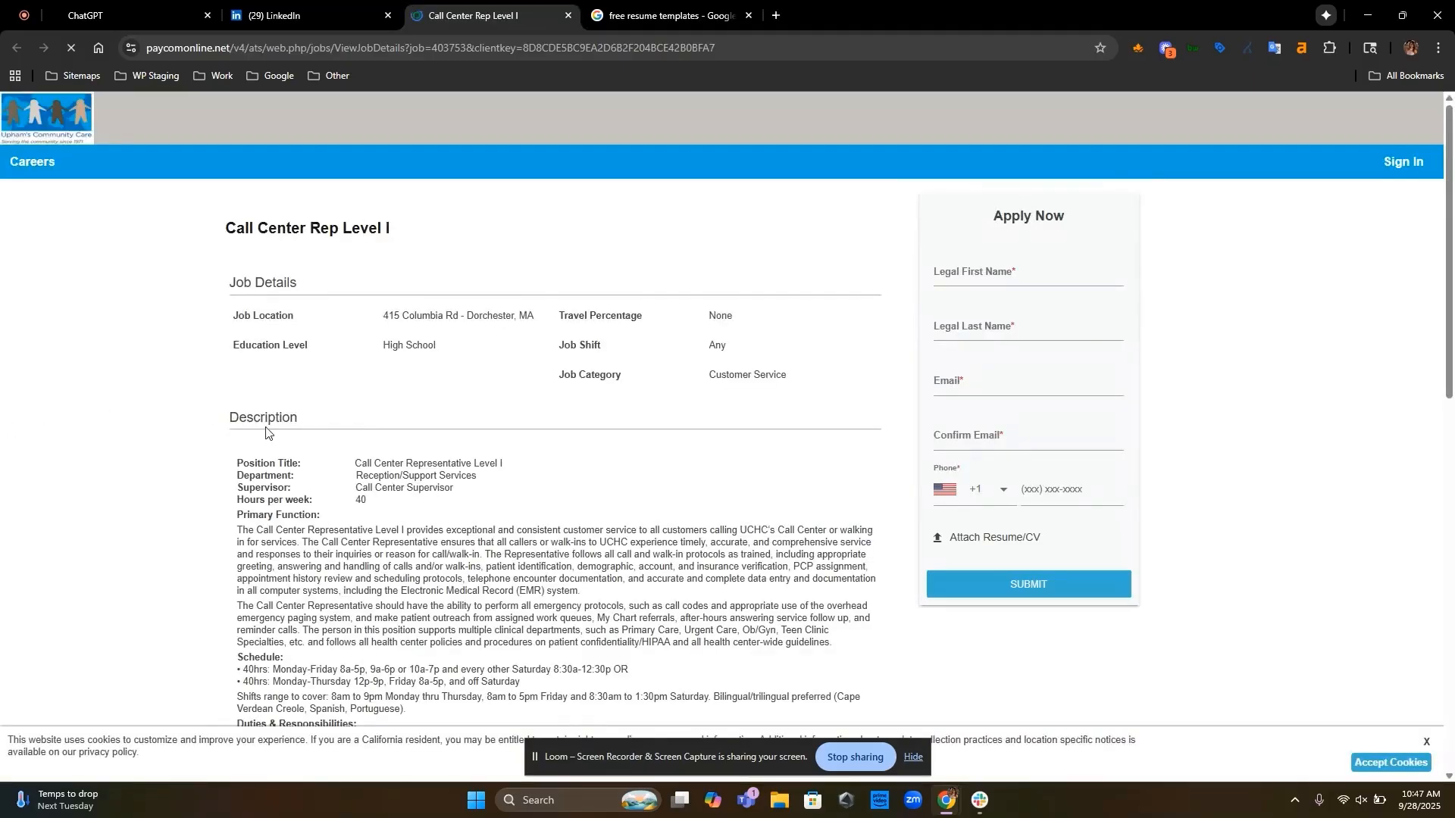
Read through the Call Center Rep Level I duties and qualifications, then return to the 'free resume templates' results.
scroll(400, 568, "down", 4)
scroll(400, 569, "down", 7)
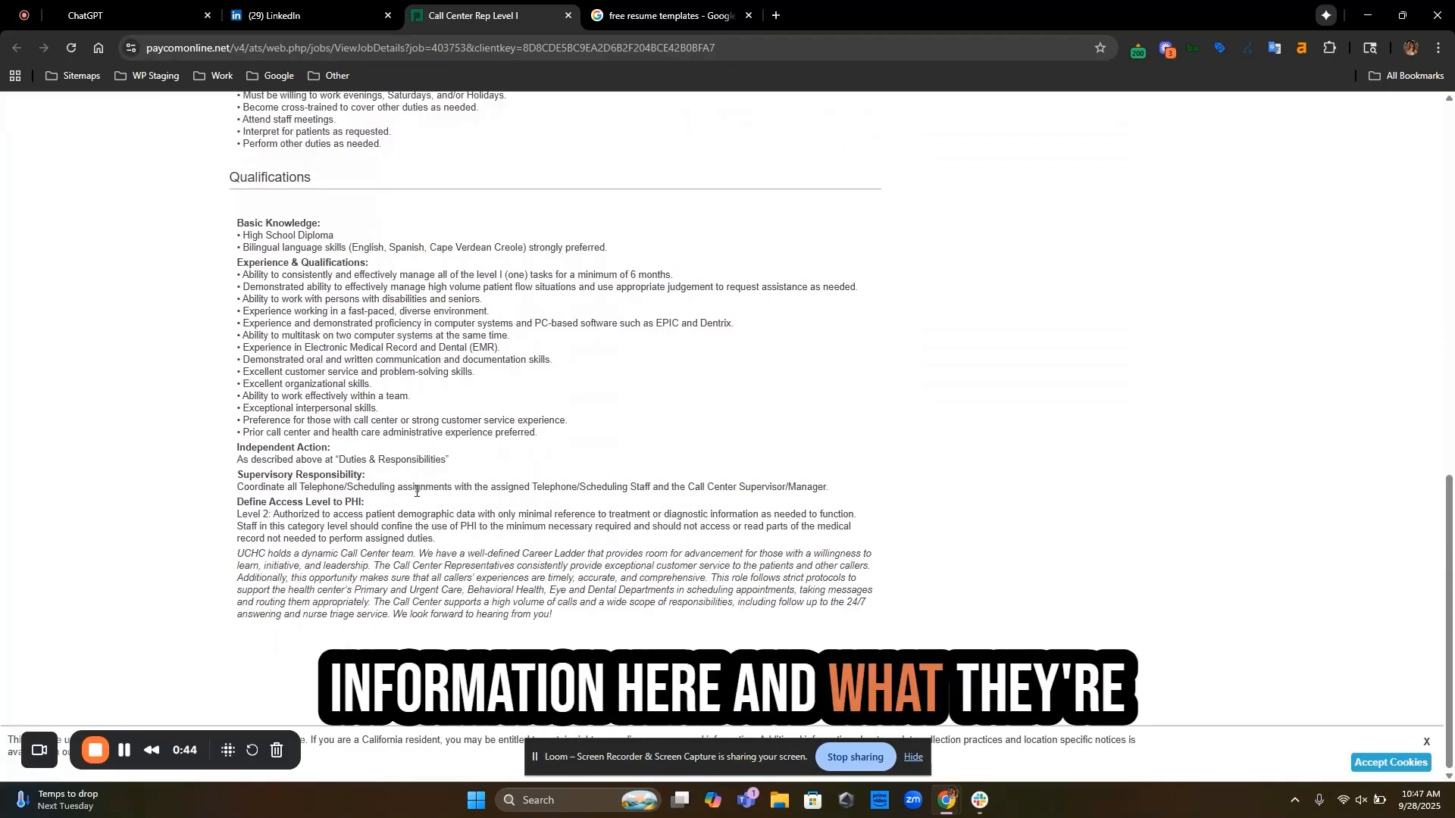
scroll(416, 491, "up", 9)
scroll(416, 491, "up", 3)
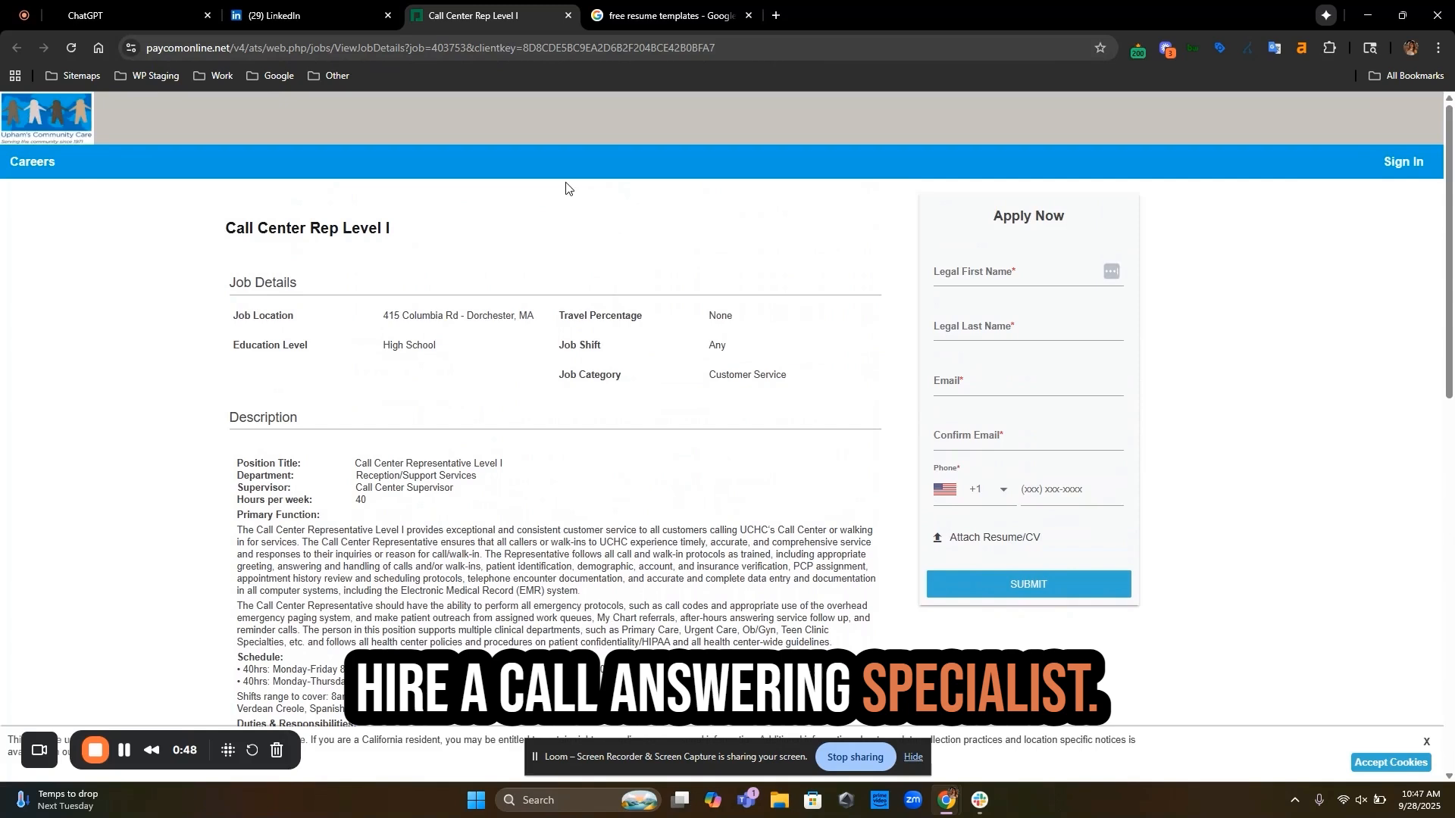
left_click(643, 19)
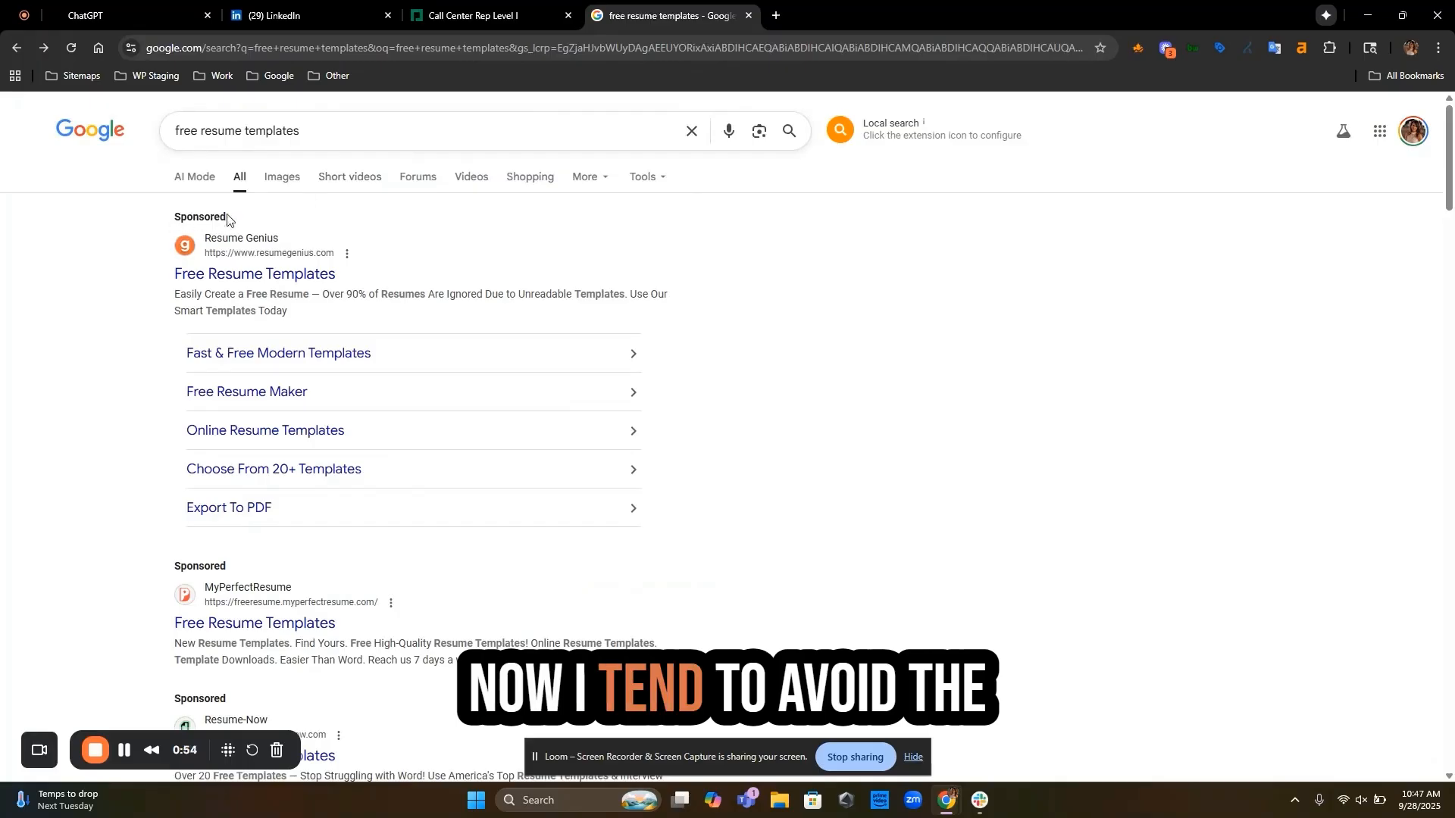
Open Canva's 'Free printable resume templates' search result in a new tab.
left_click_drag(225, 216, 169, 218)
left_click(129, 218)
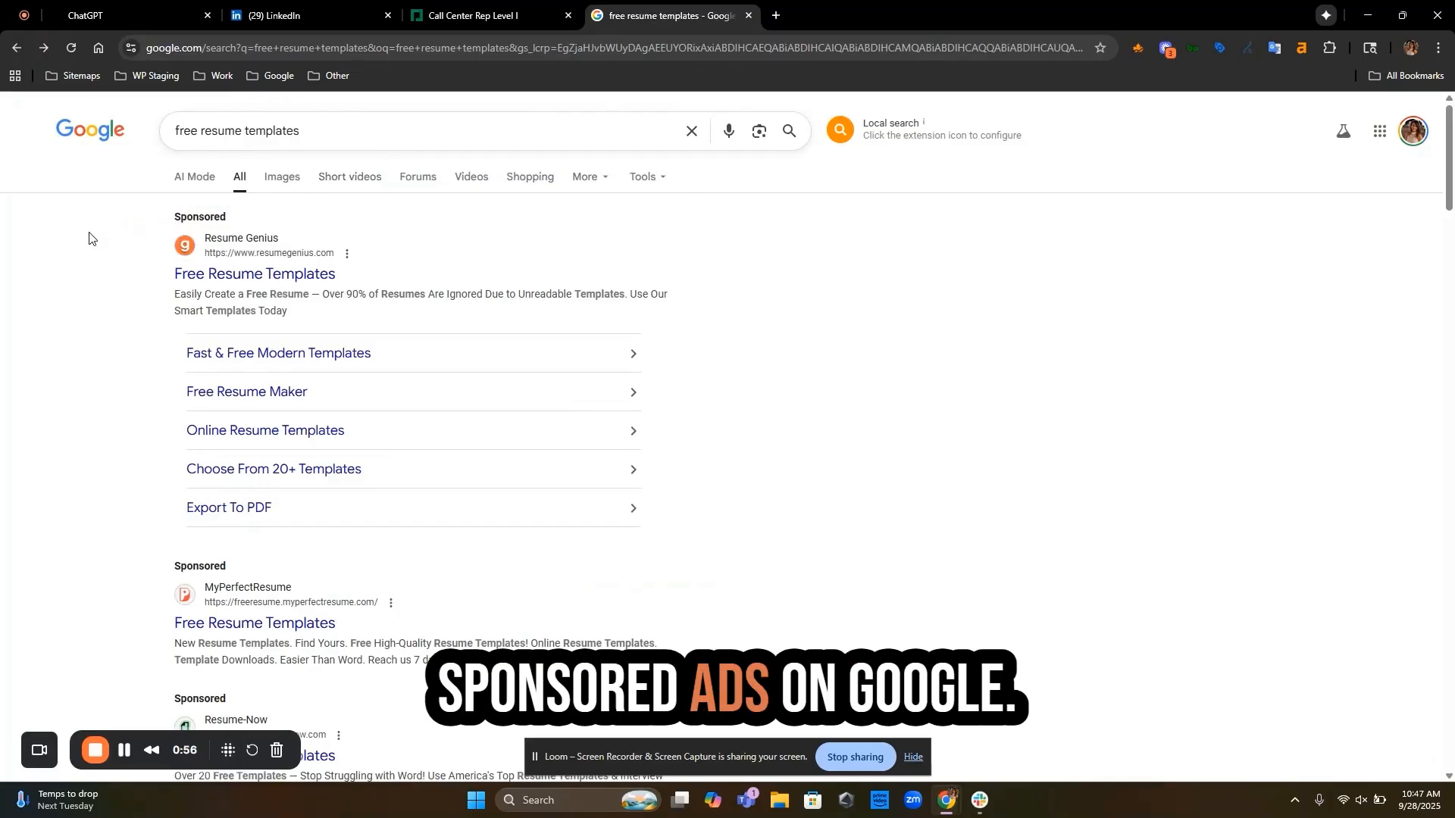
scroll(88, 243, "down", 6)
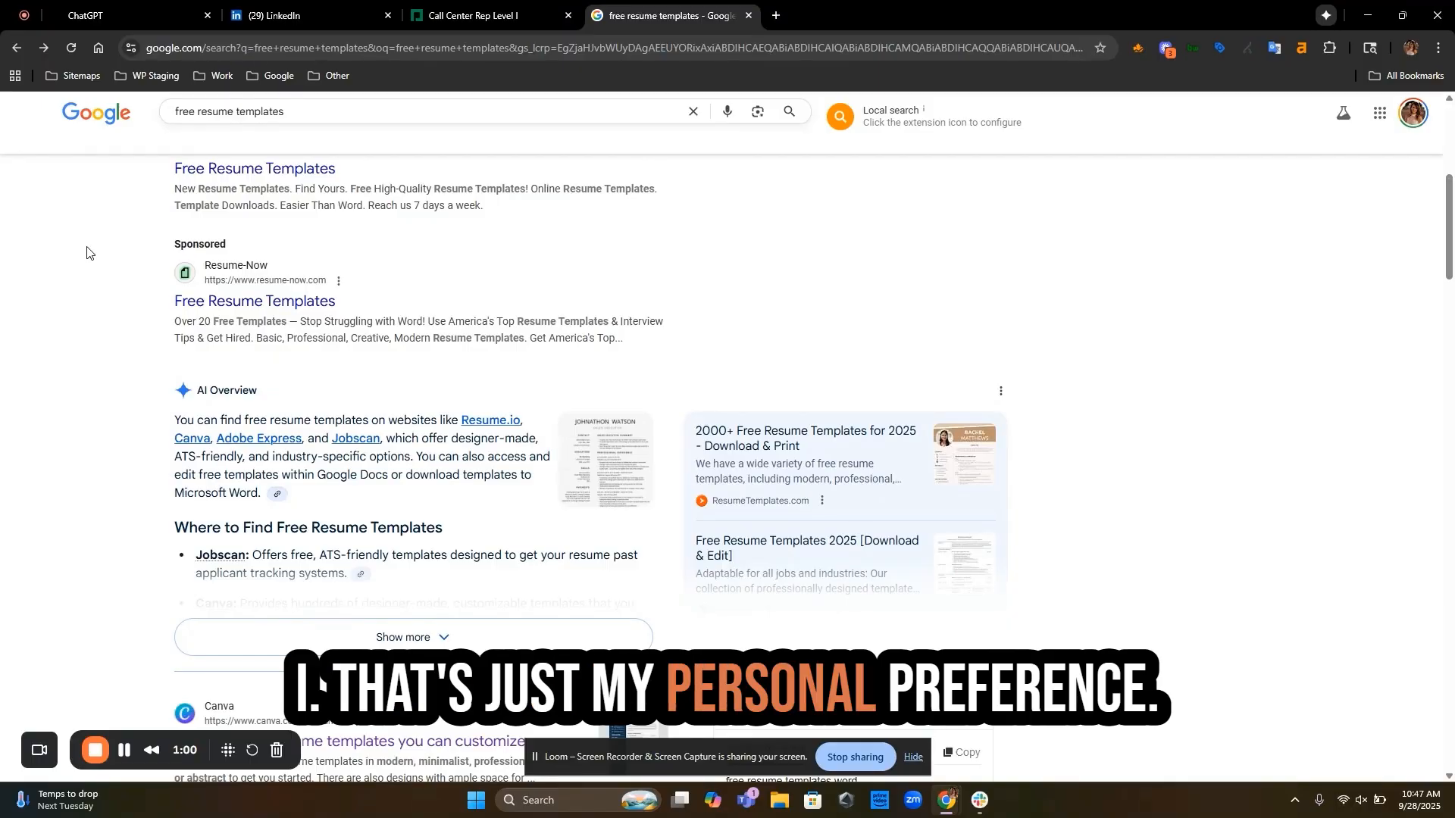
scroll(88, 250, "down", 4)
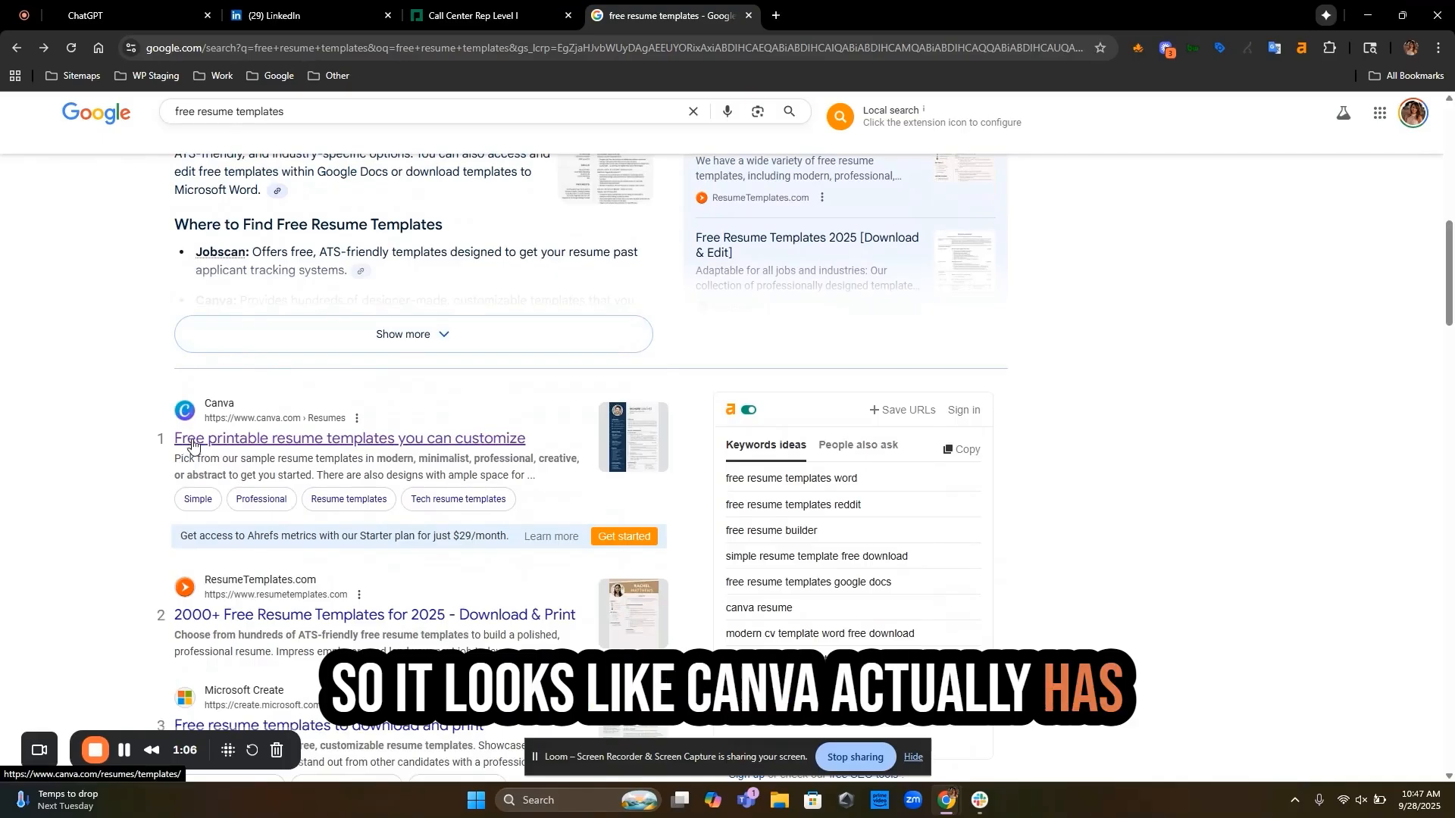
right_click(294, 443)
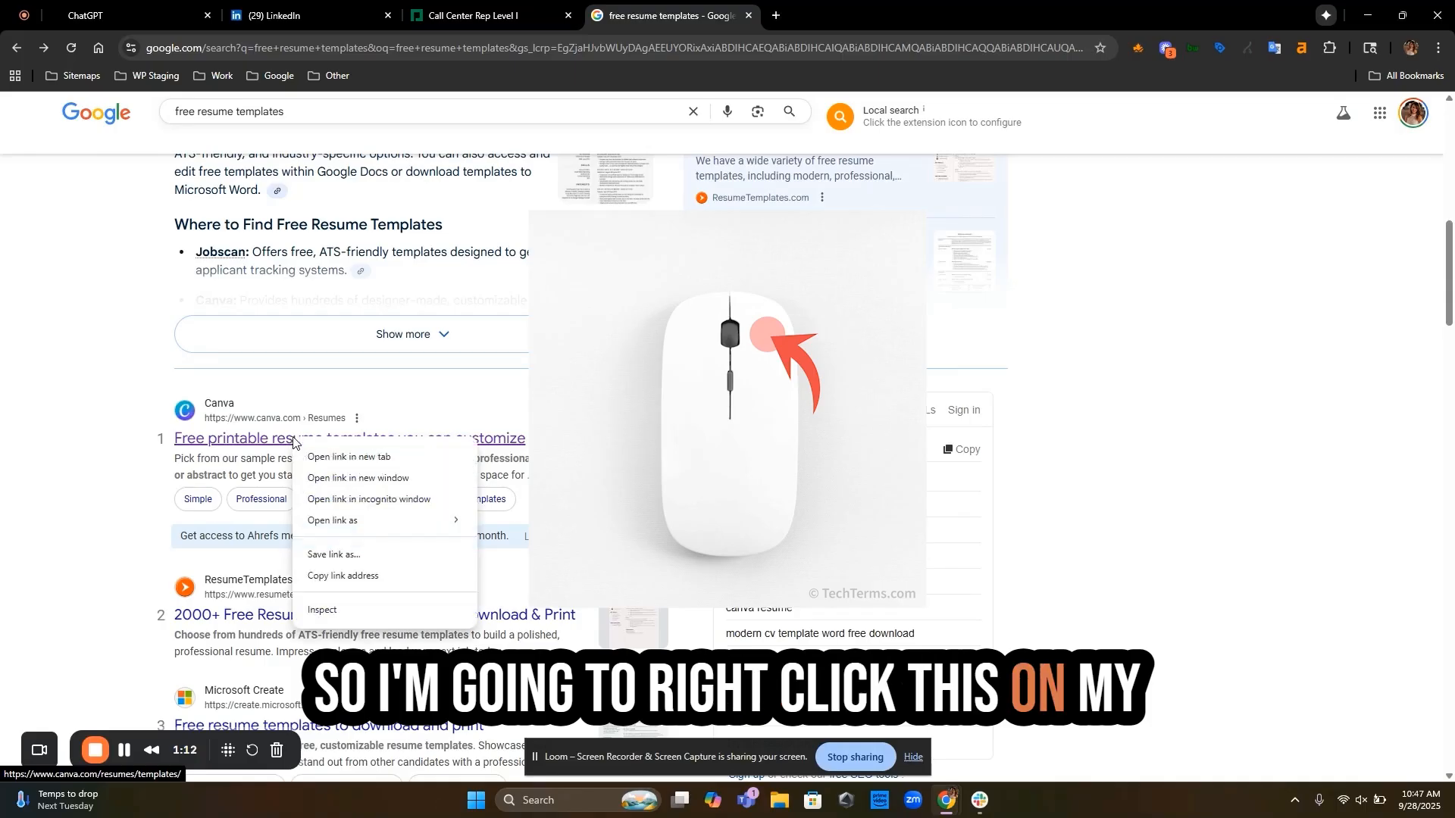
left_click(333, 457)
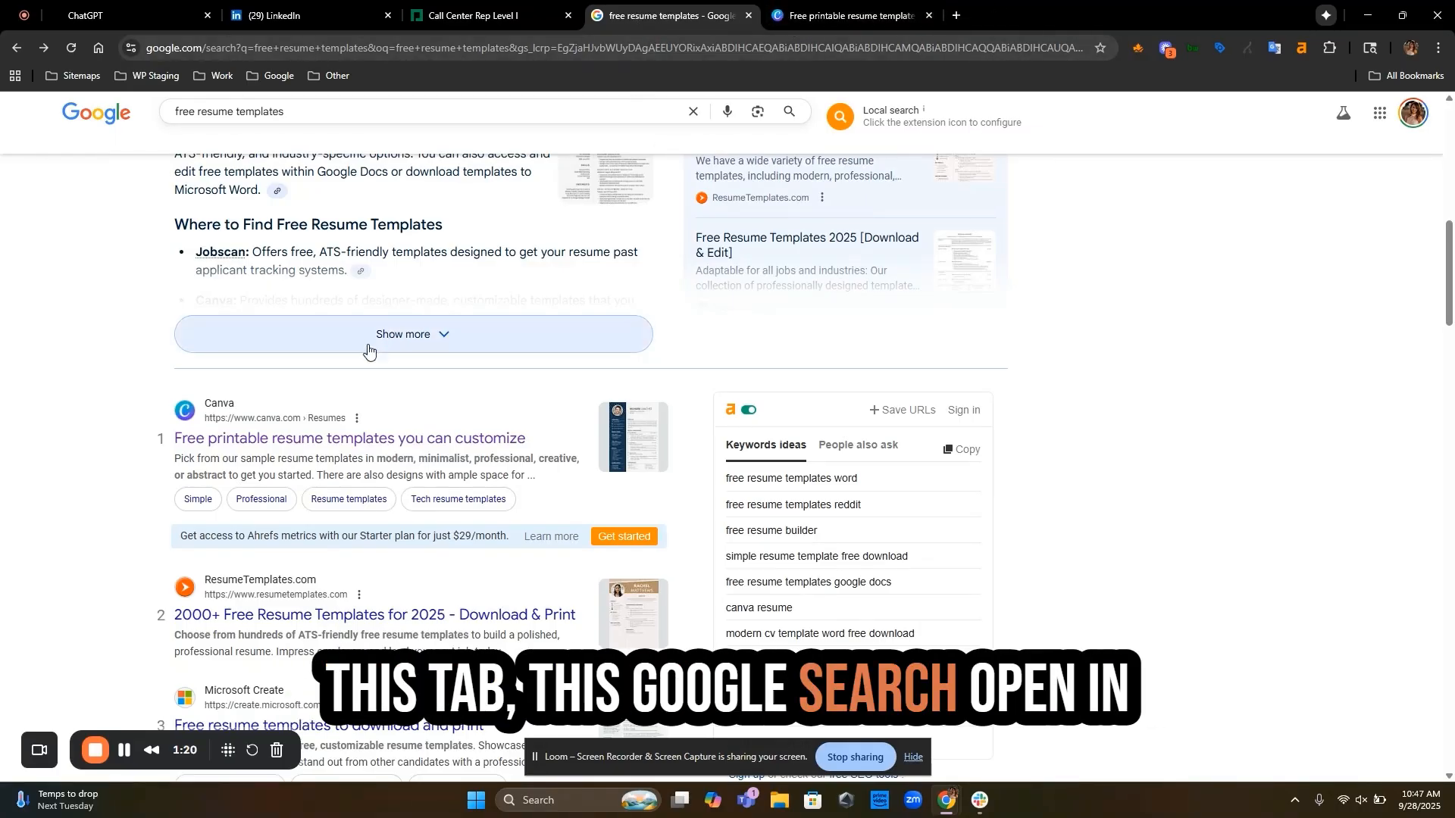
scroll(373, 341, "down", 3)
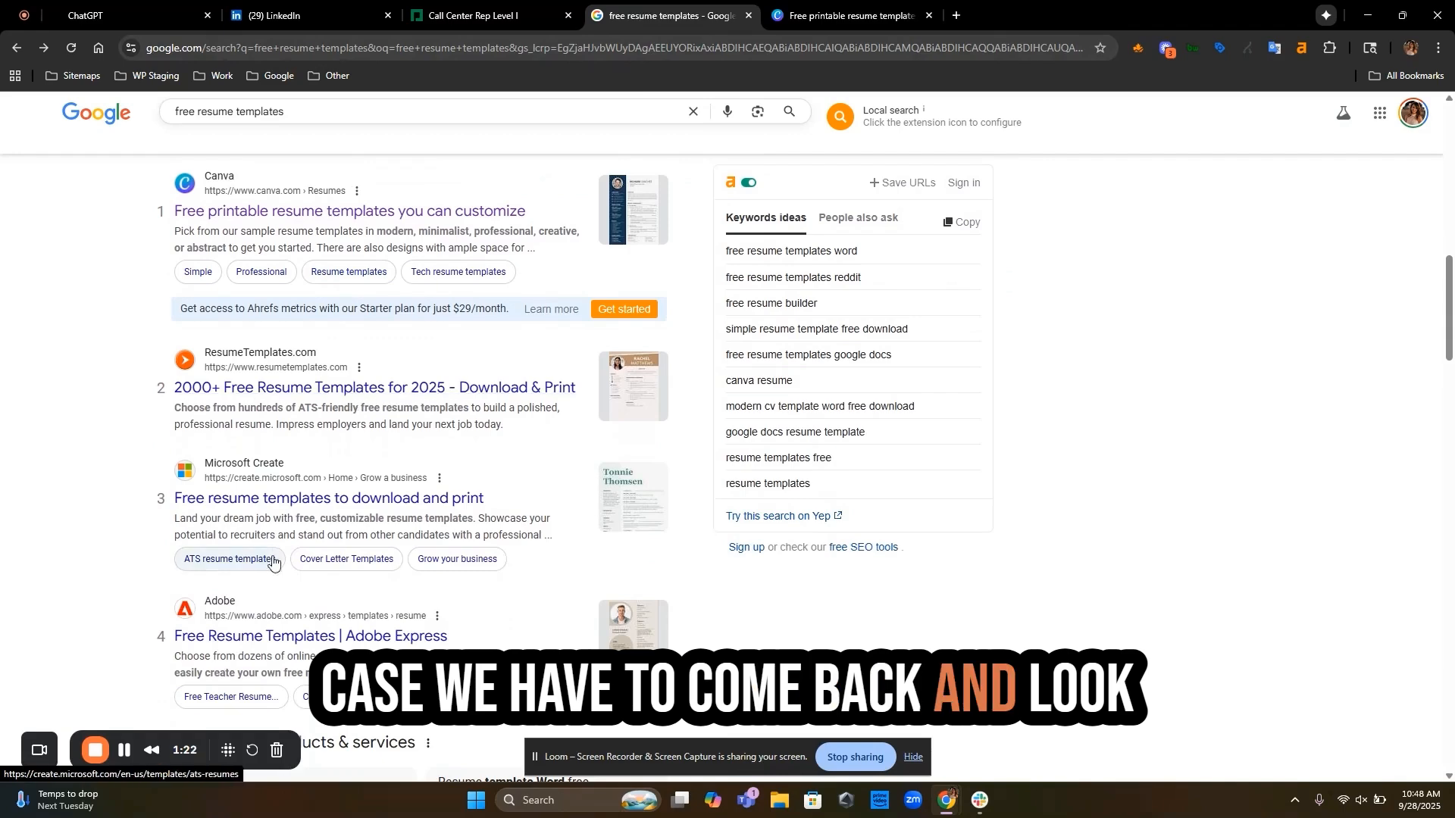
scroll(513, 386, "up", 4)
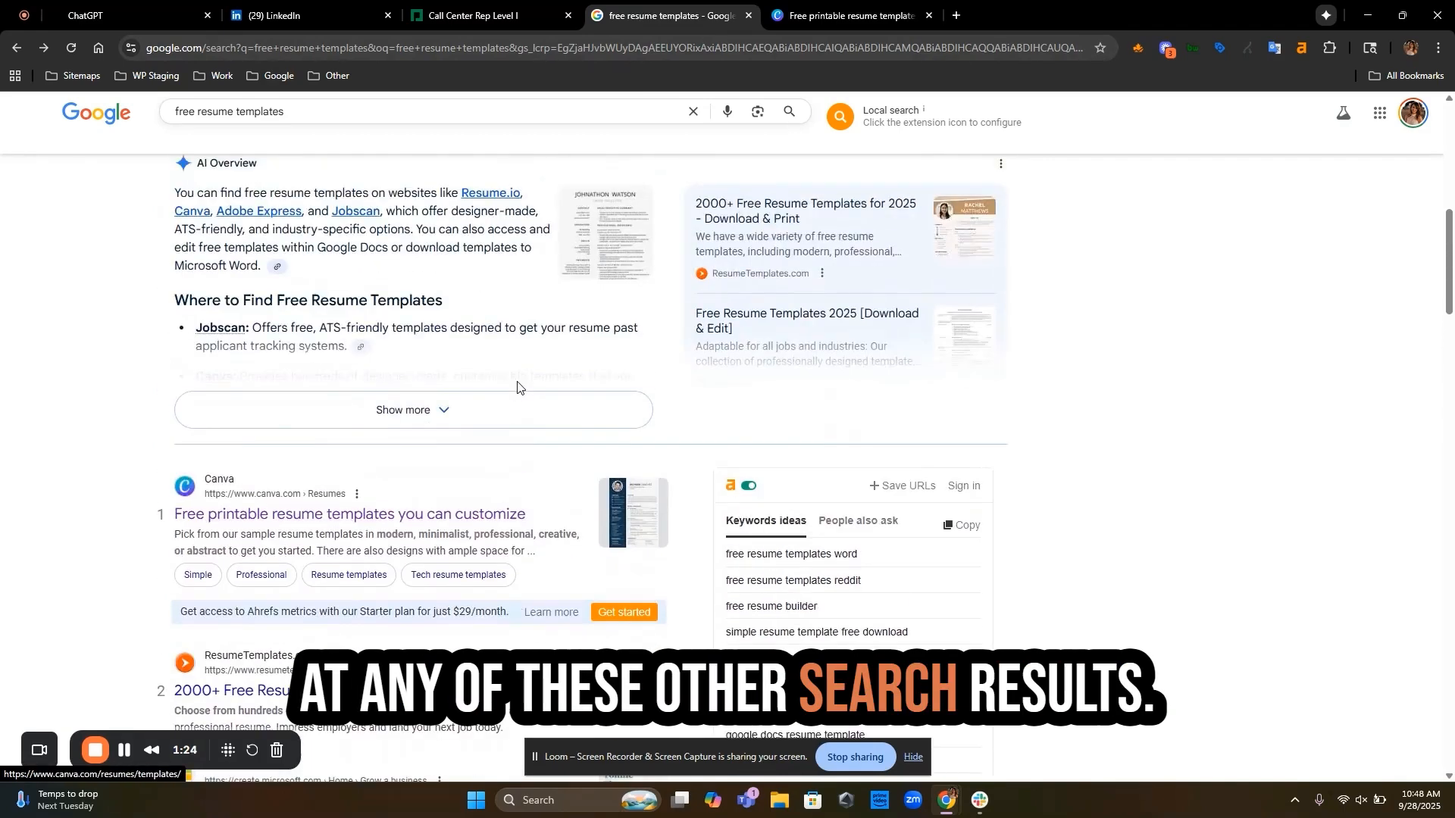
Choose the black-and-white 'Currículum Vitae Minimalista Blanco y Negro' template and customize it.
left_click(885, 15)
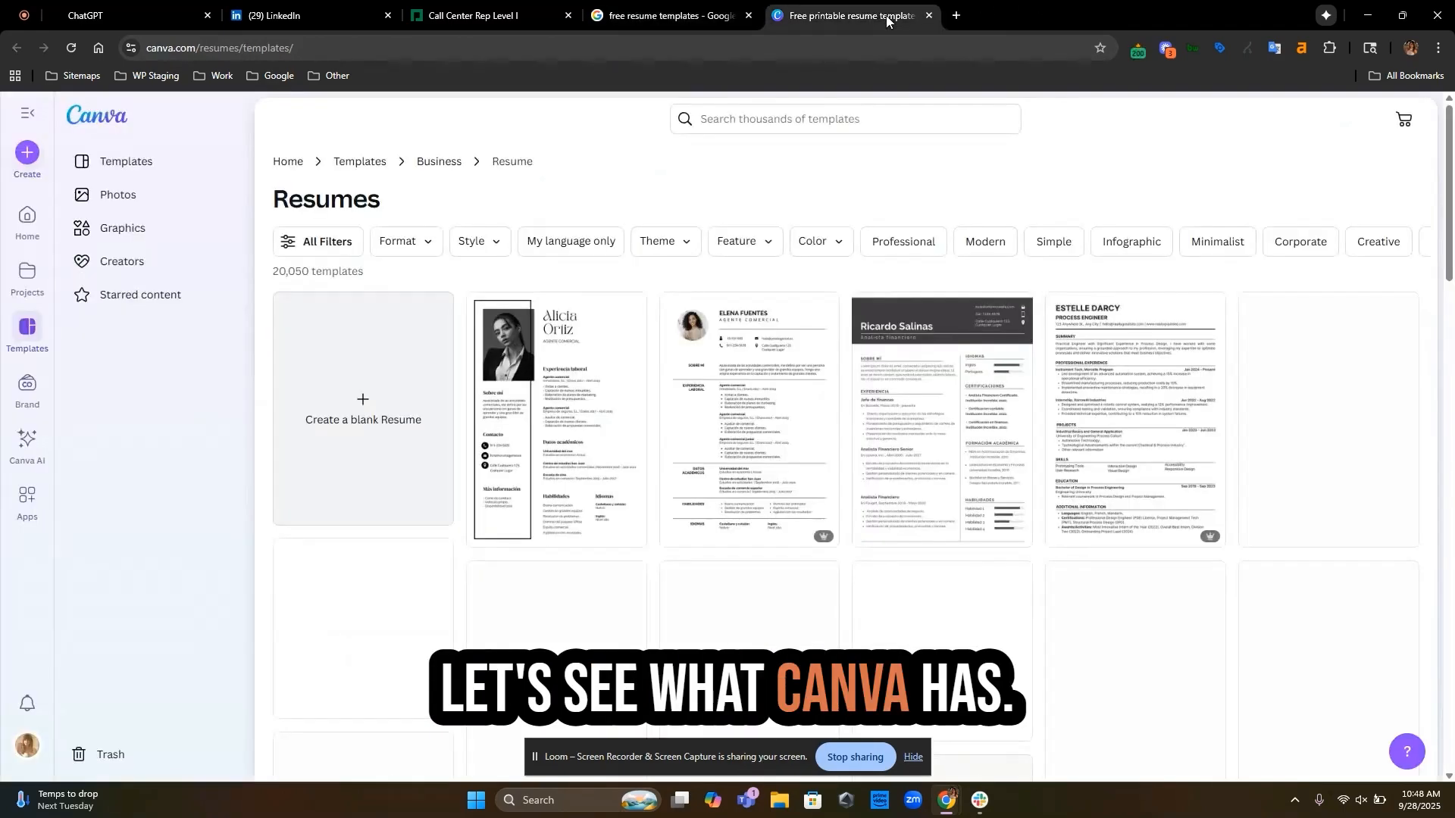
scroll(704, 470, "down", 3)
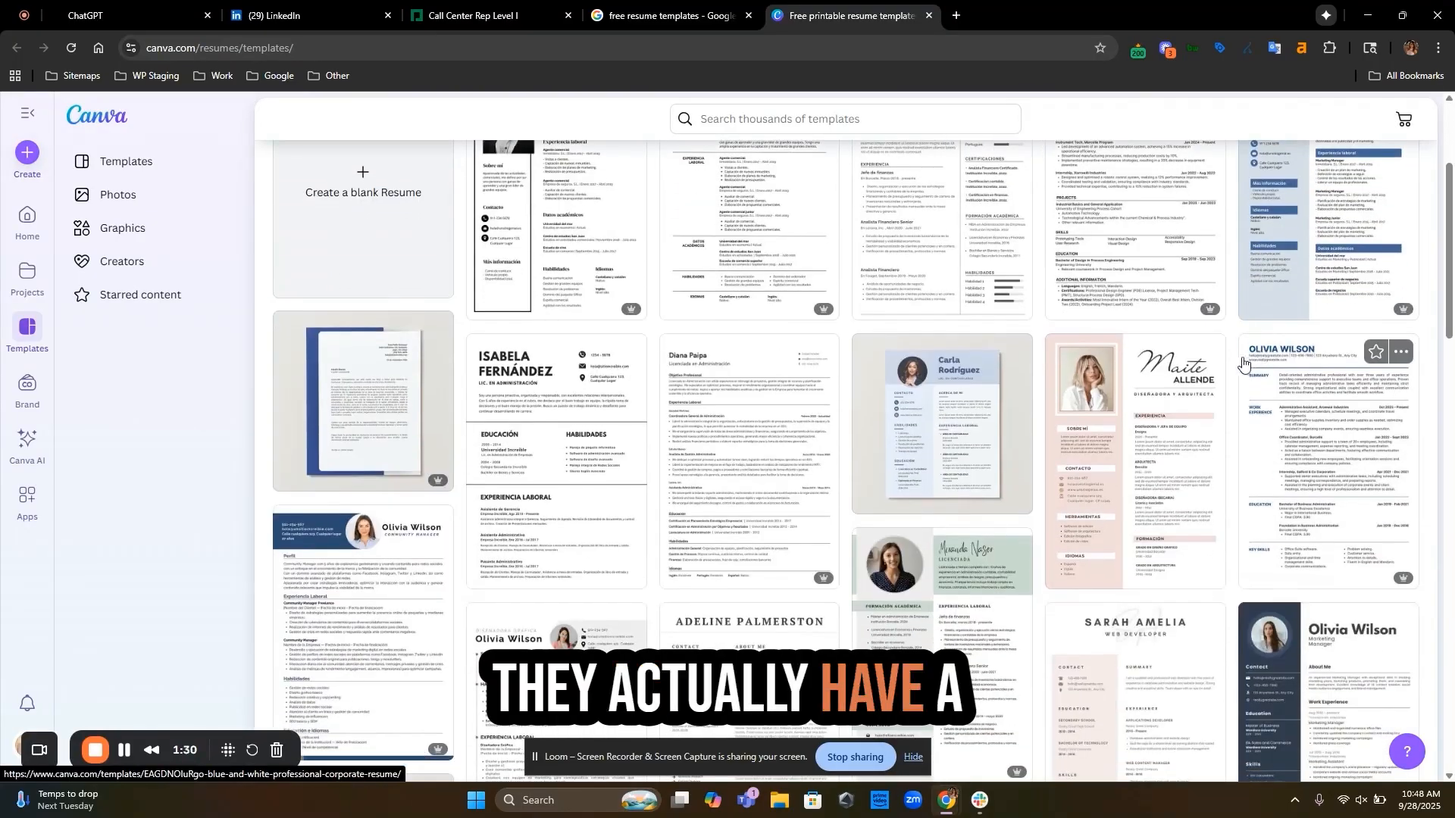
left_click(733, 395)
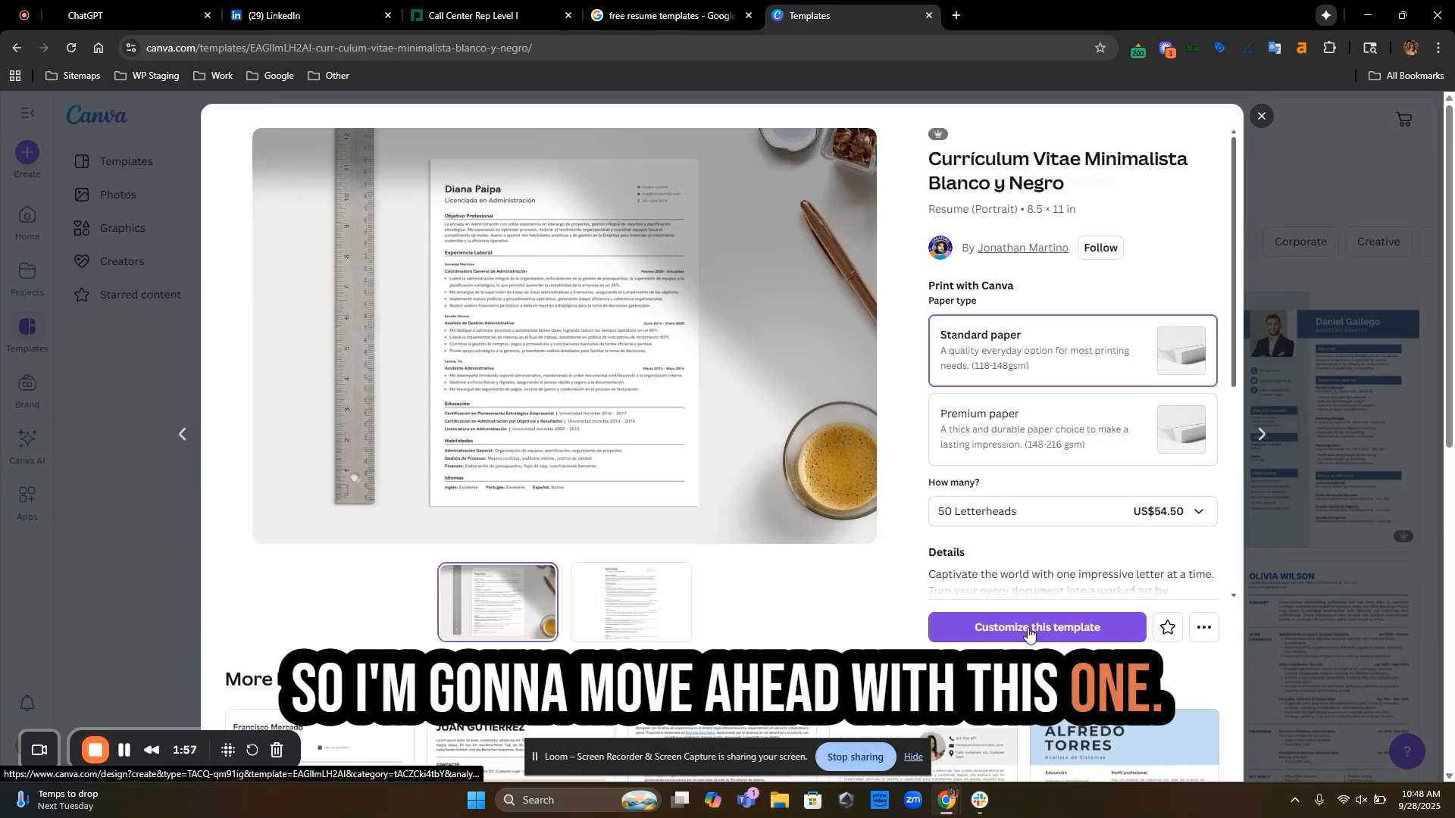
left_click(1029, 628)
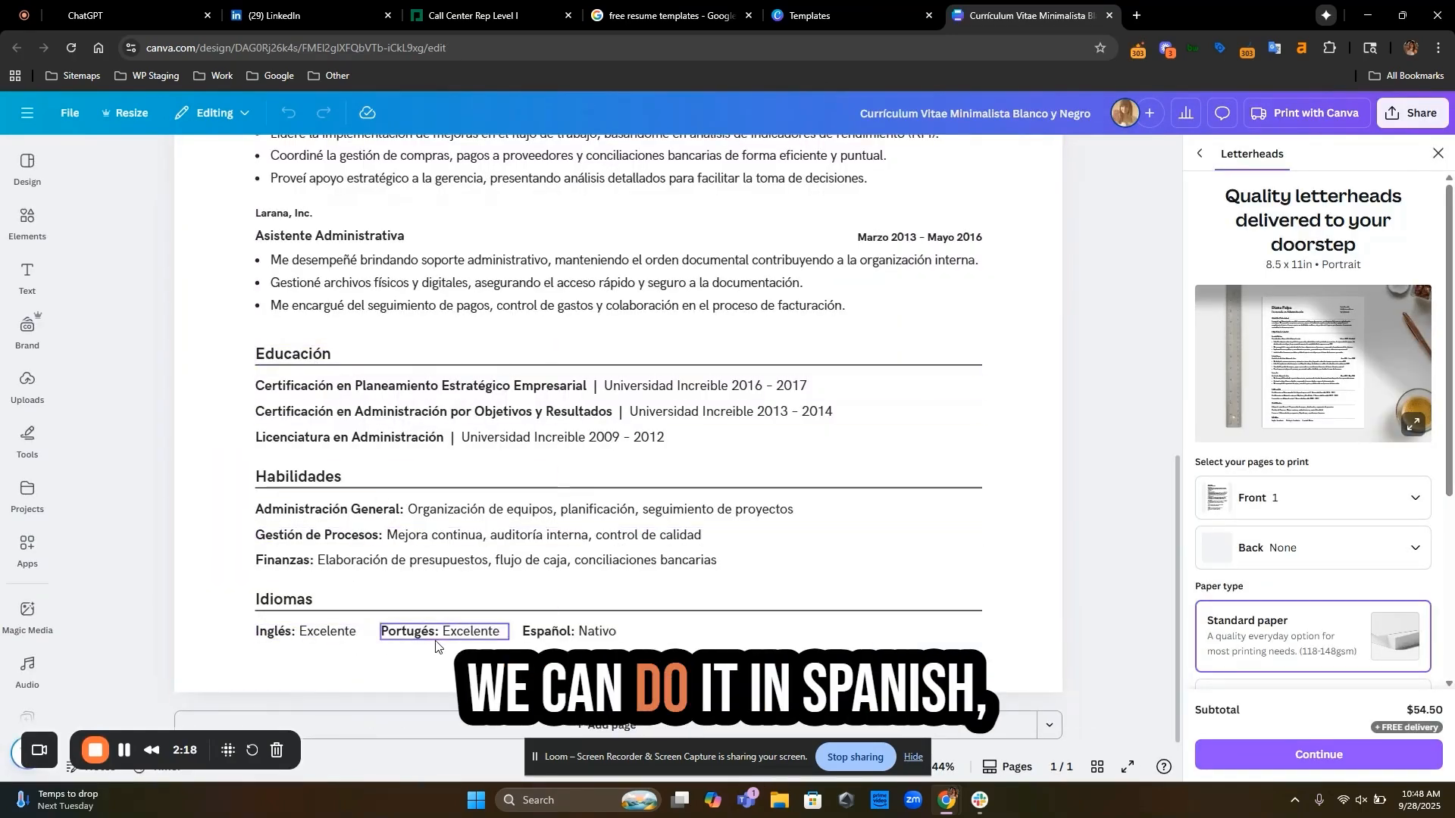
Look over the loaded template's sections, still holding the Spanish sample content.
scroll(544, 576, "up", 10)
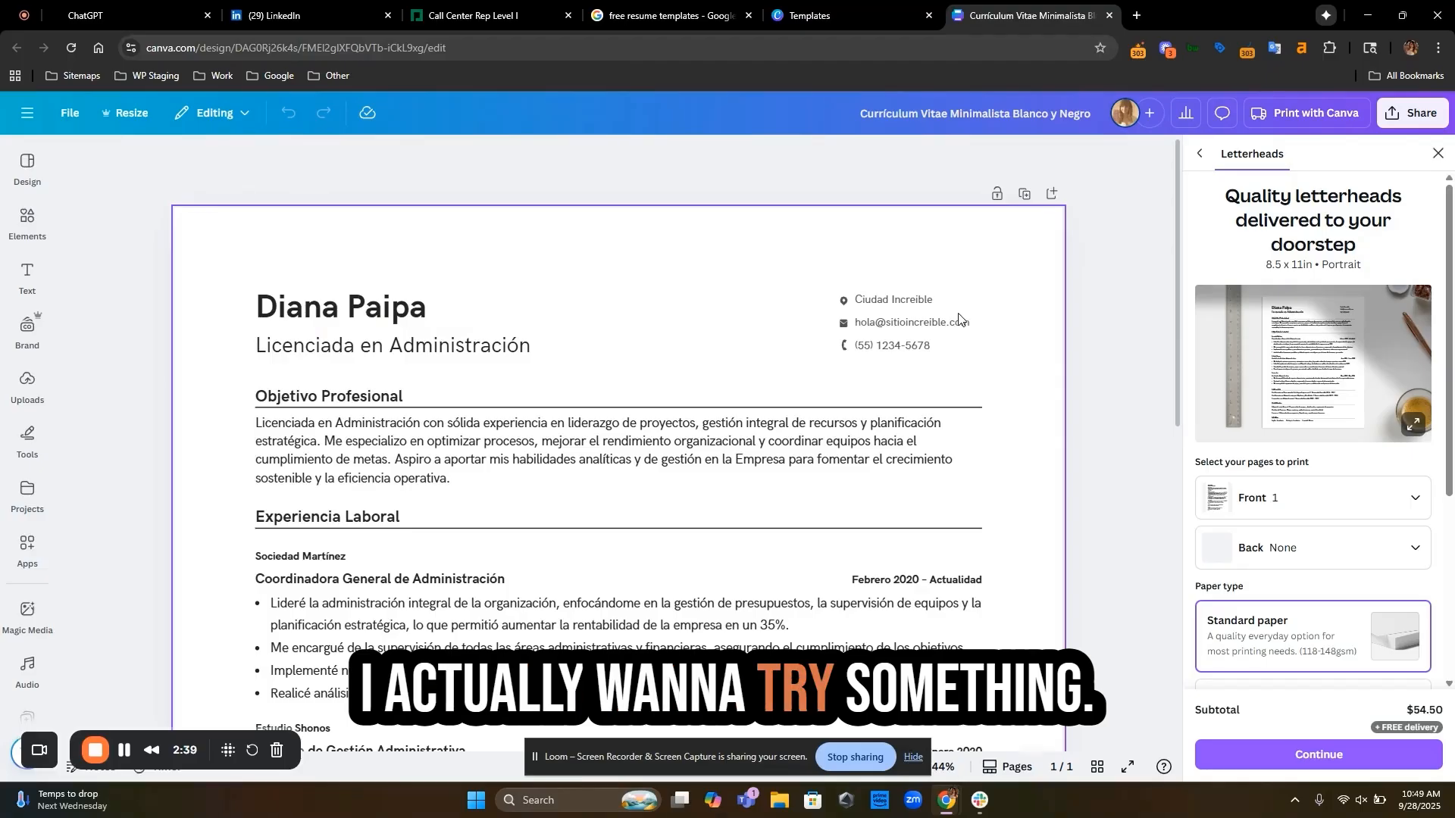
Set the download file type to PDF Standard, then close the download panel without downloading.
left_click(1414, 114)
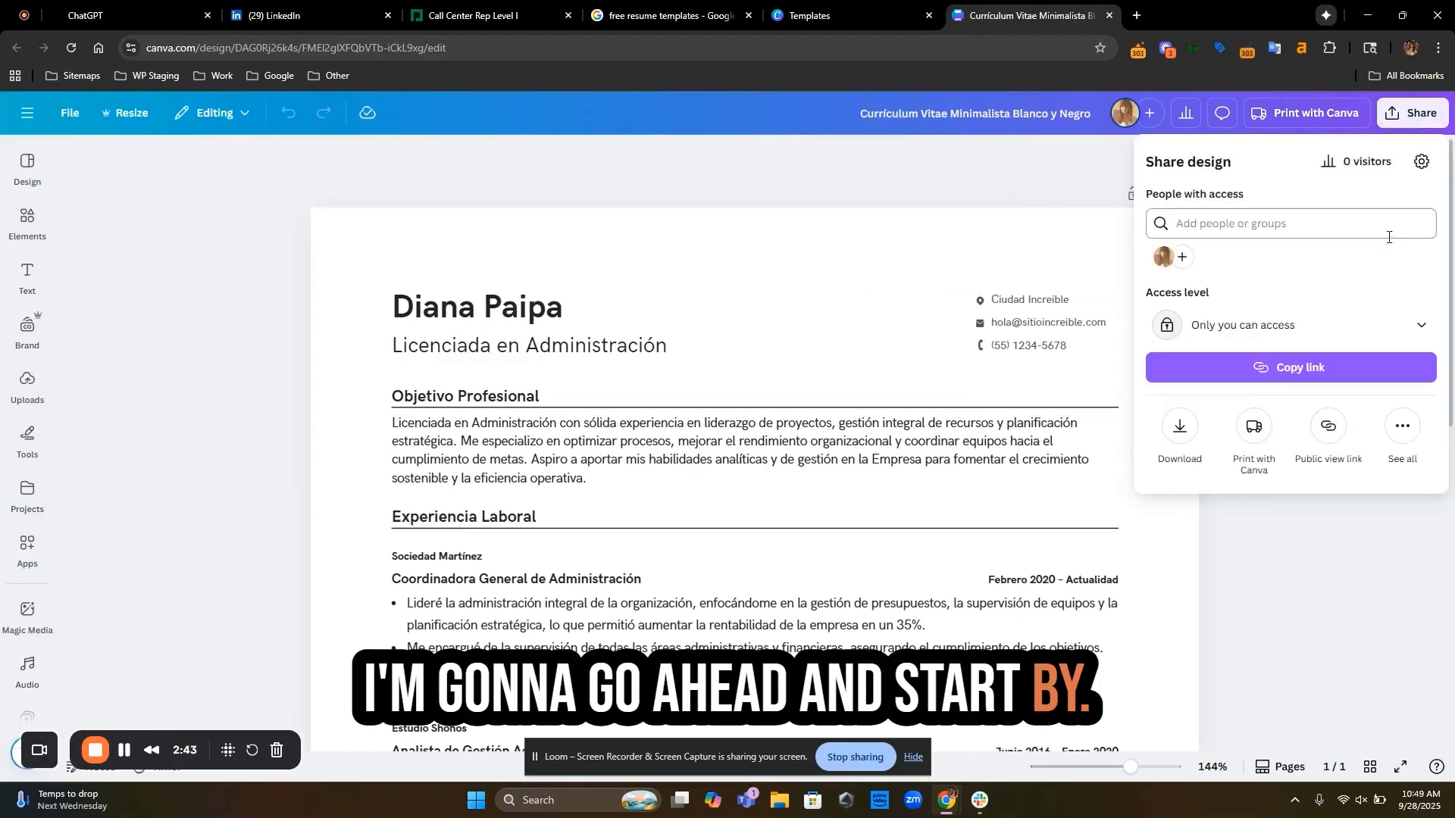
left_click(1173, 429)
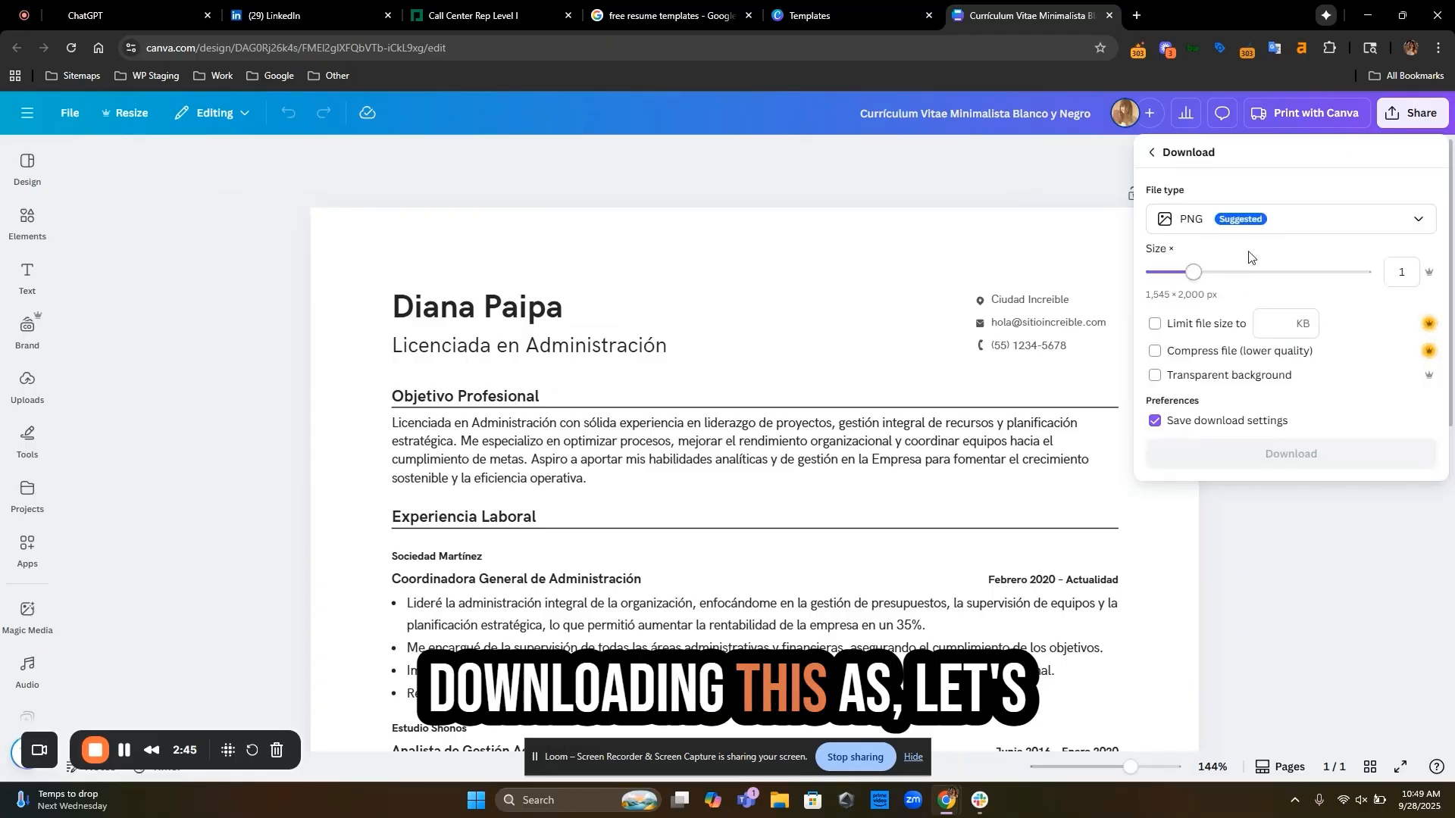
left_click(1282, 222)
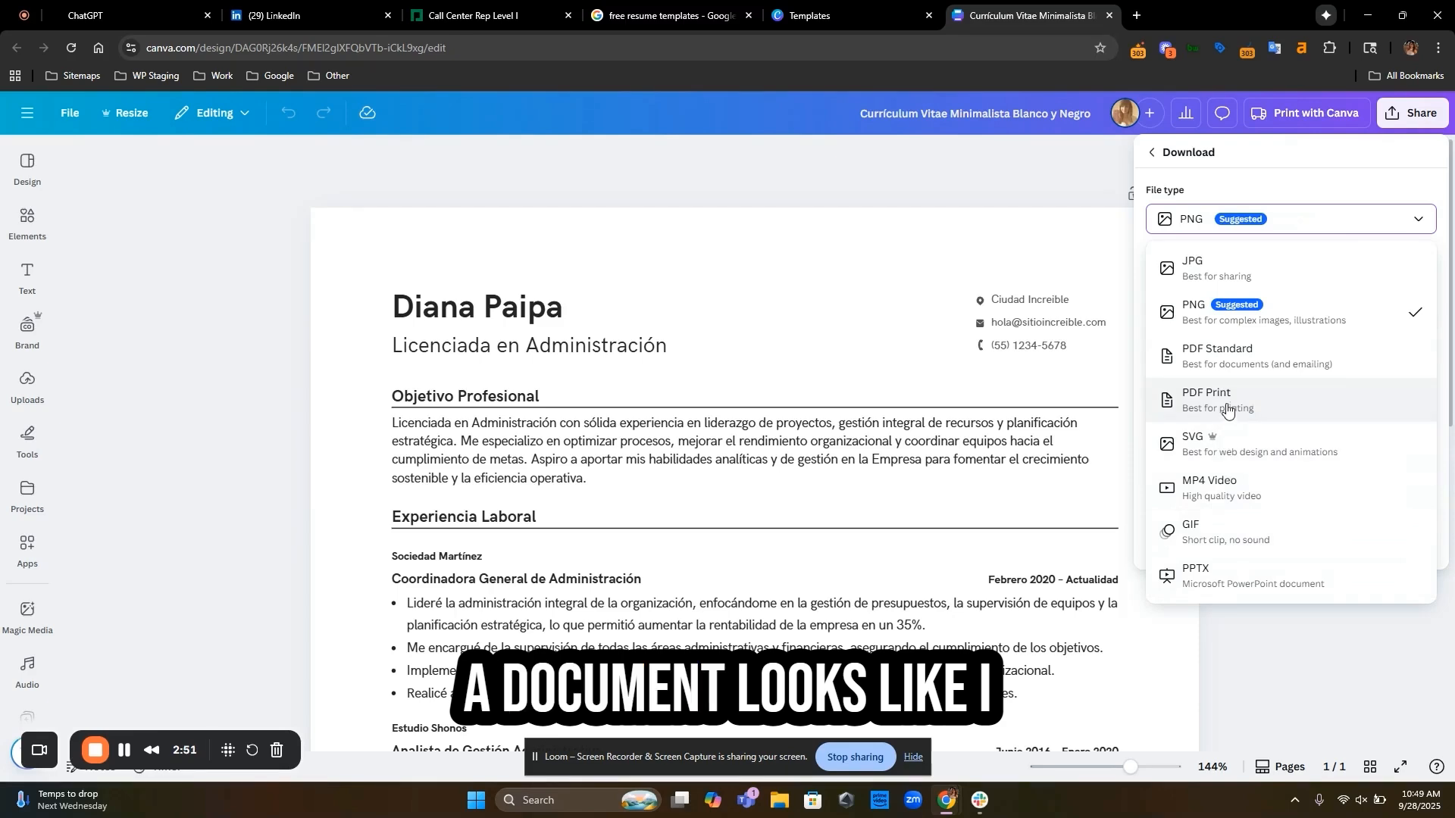
left_click(1228, 359)
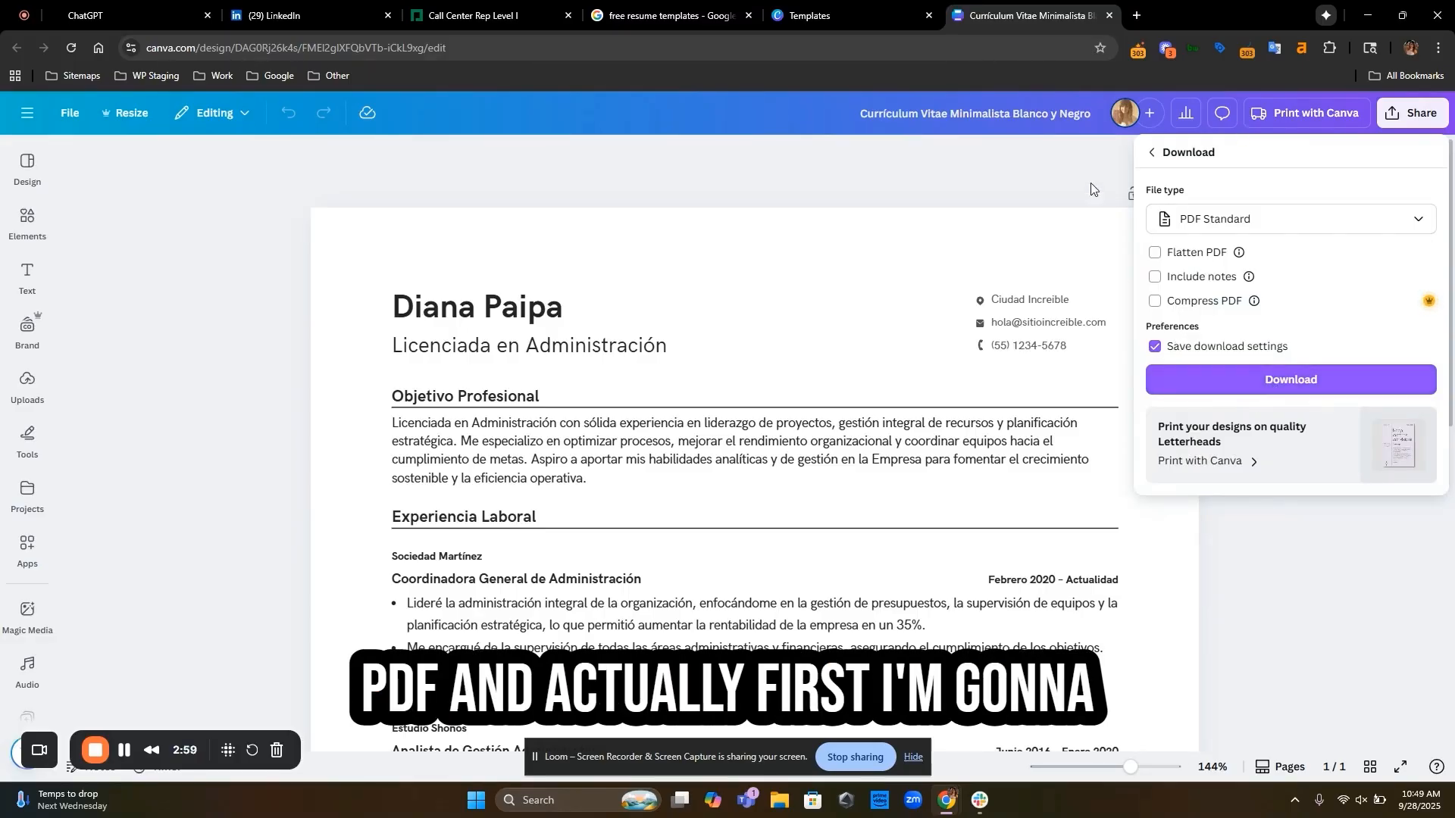
left_click(1027, 121)
Rename the design to 'Resume Example'.
left_click(1010, 113)
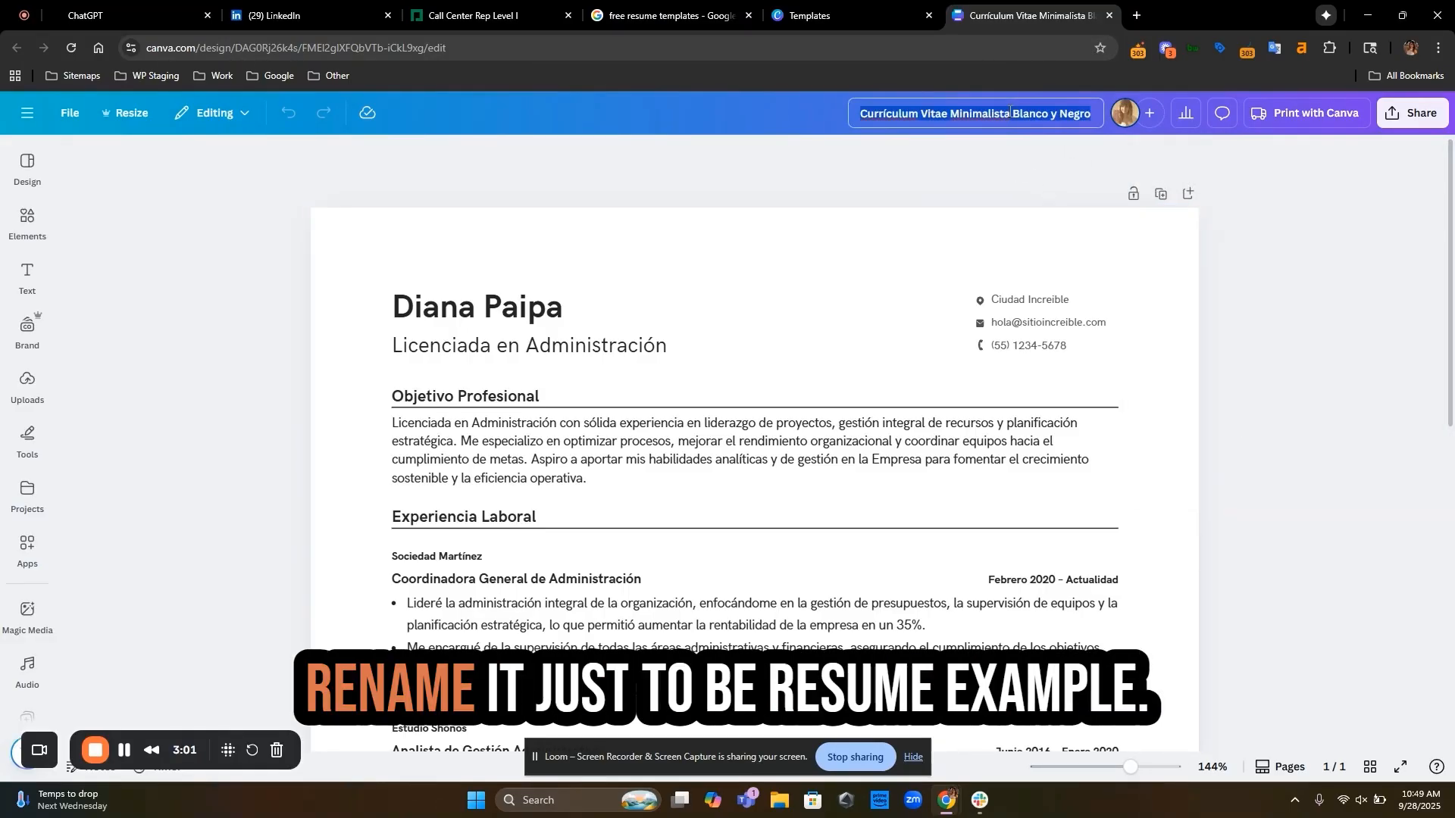
type("Resum")
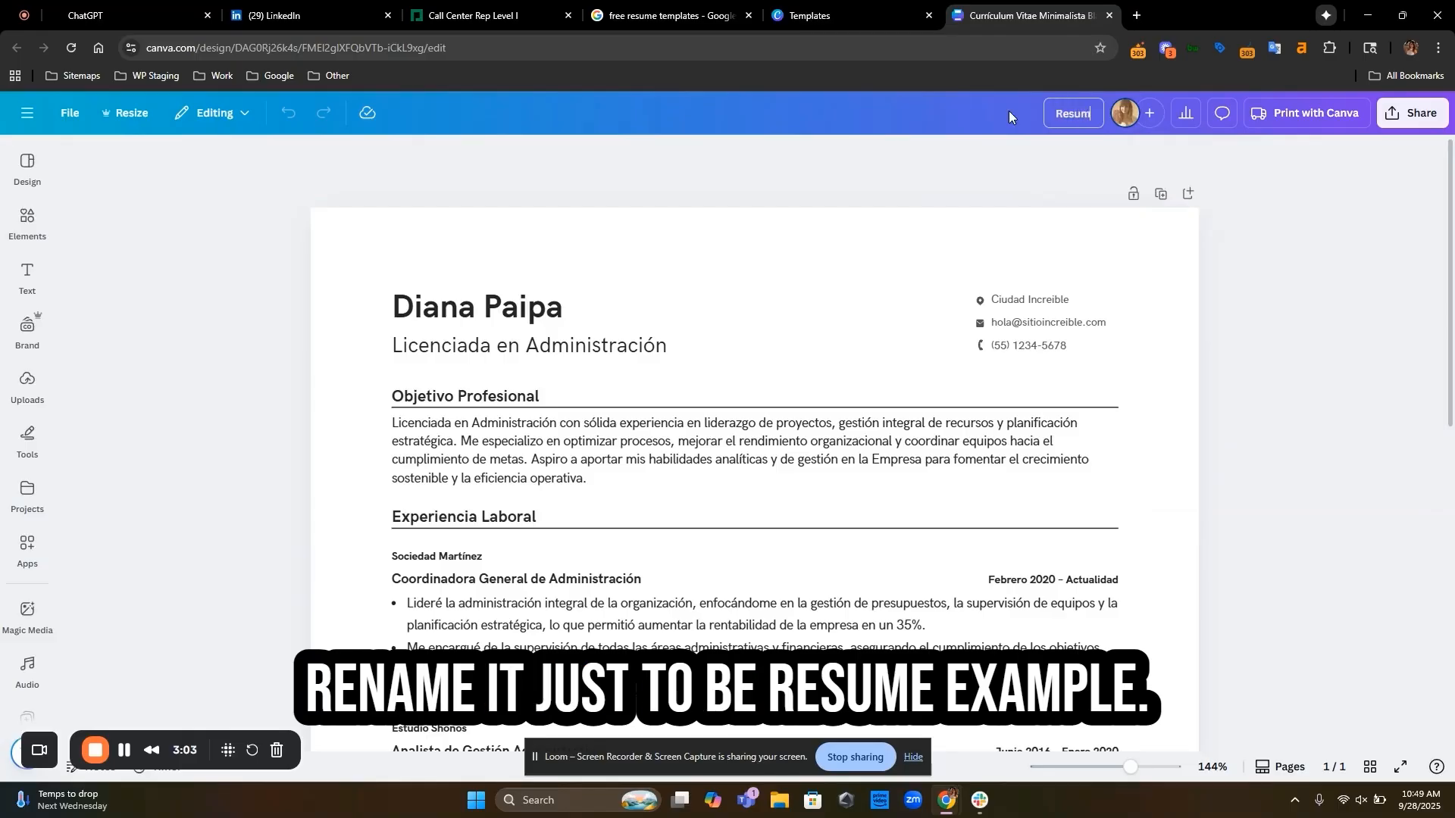
type("e Exmpl\\\\")
key("BackSpace")
key("BackSpace")
type("ample")
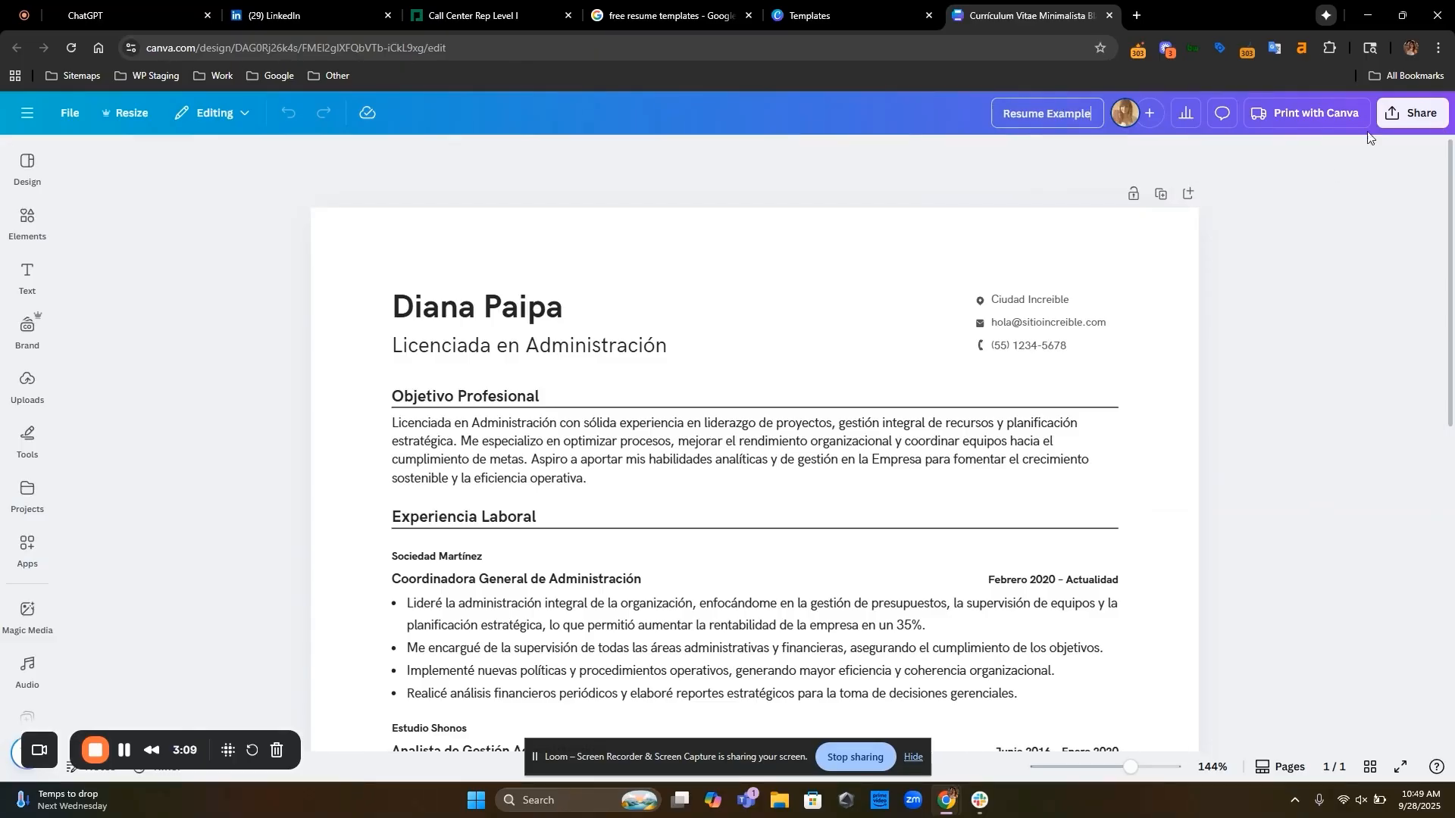
Download Resume Example as a PDF Standard file.
left_click(1414, 113)
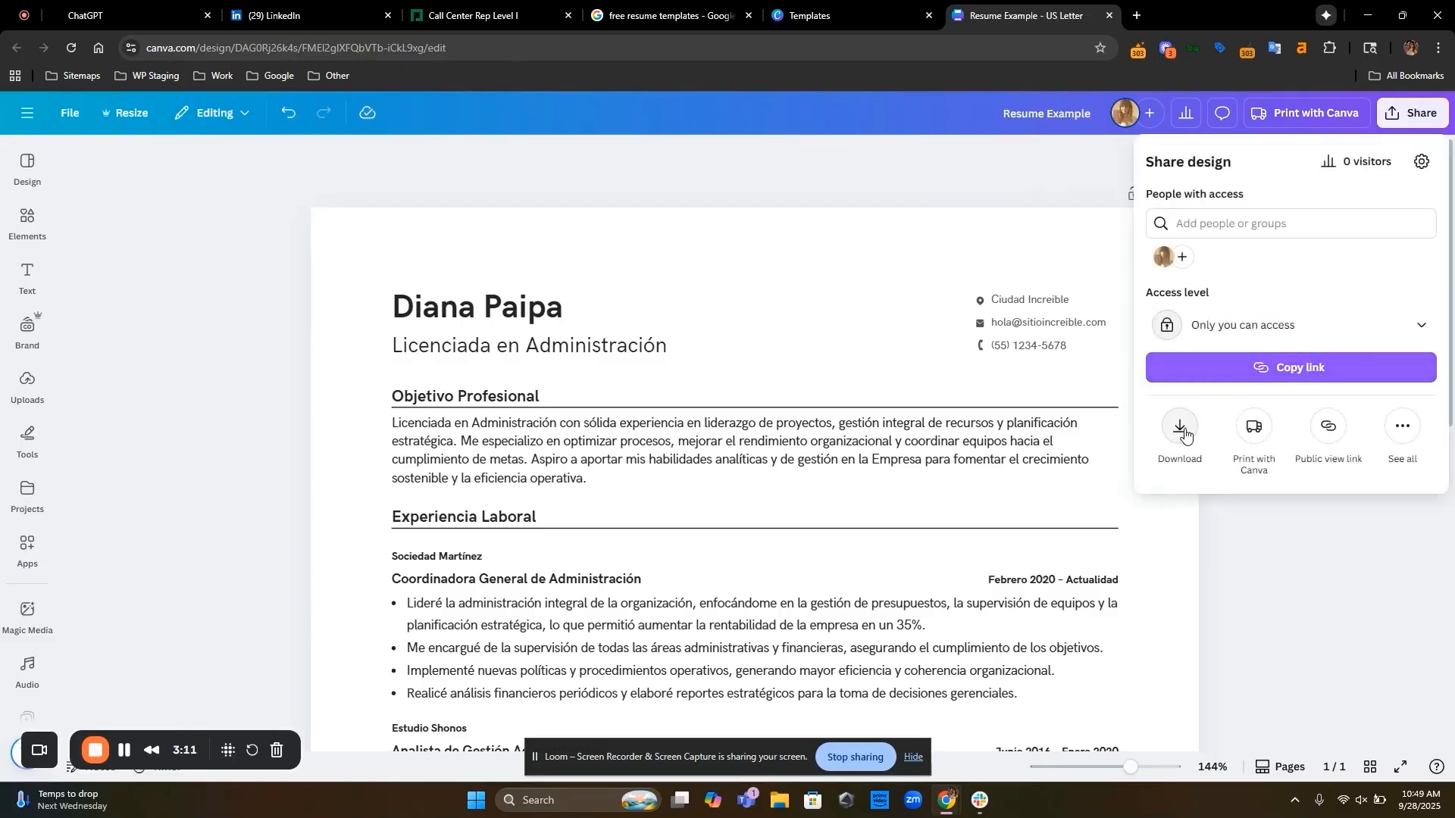
left_click(1181, 428)
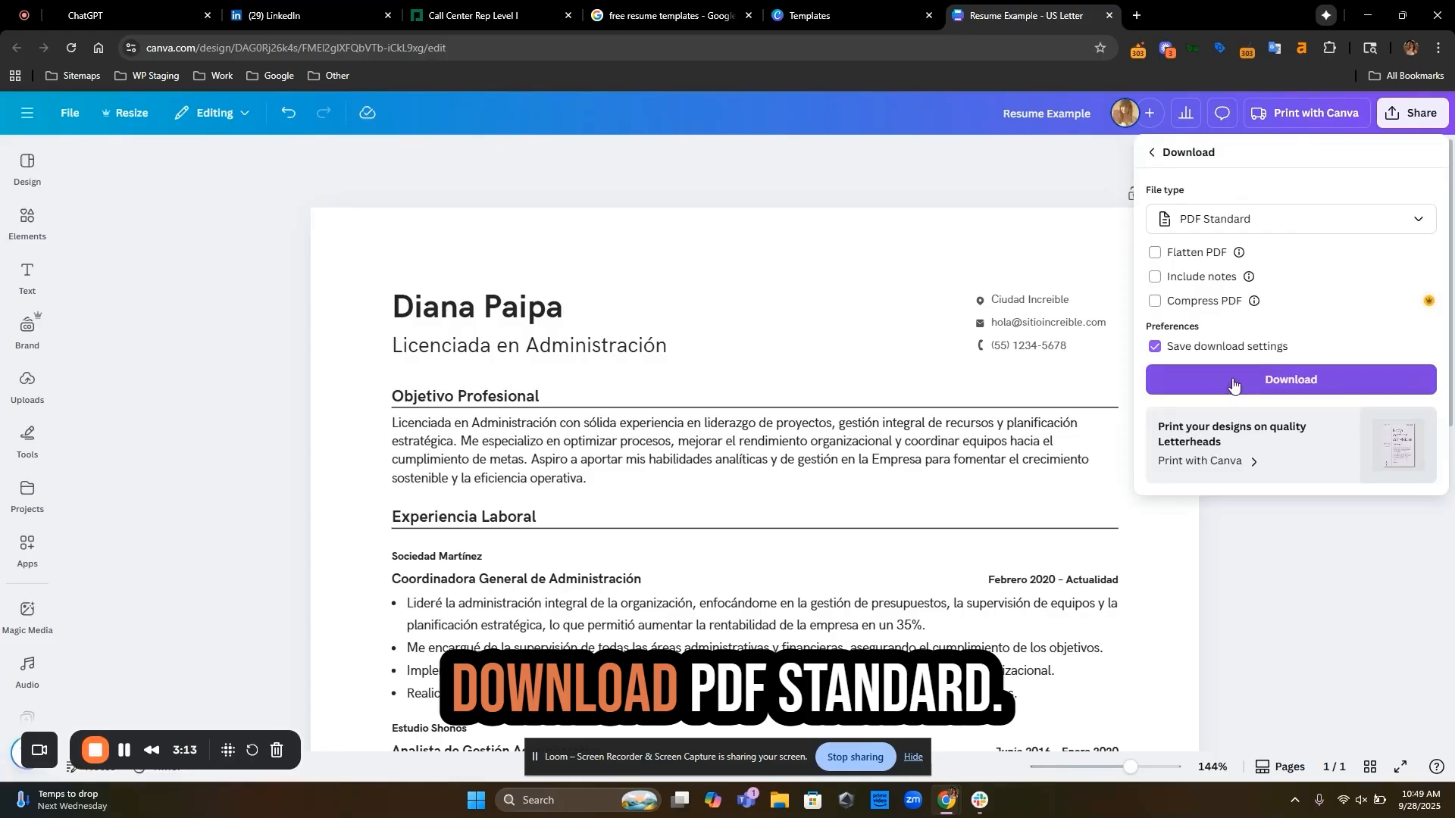
left_click(1233, 383)
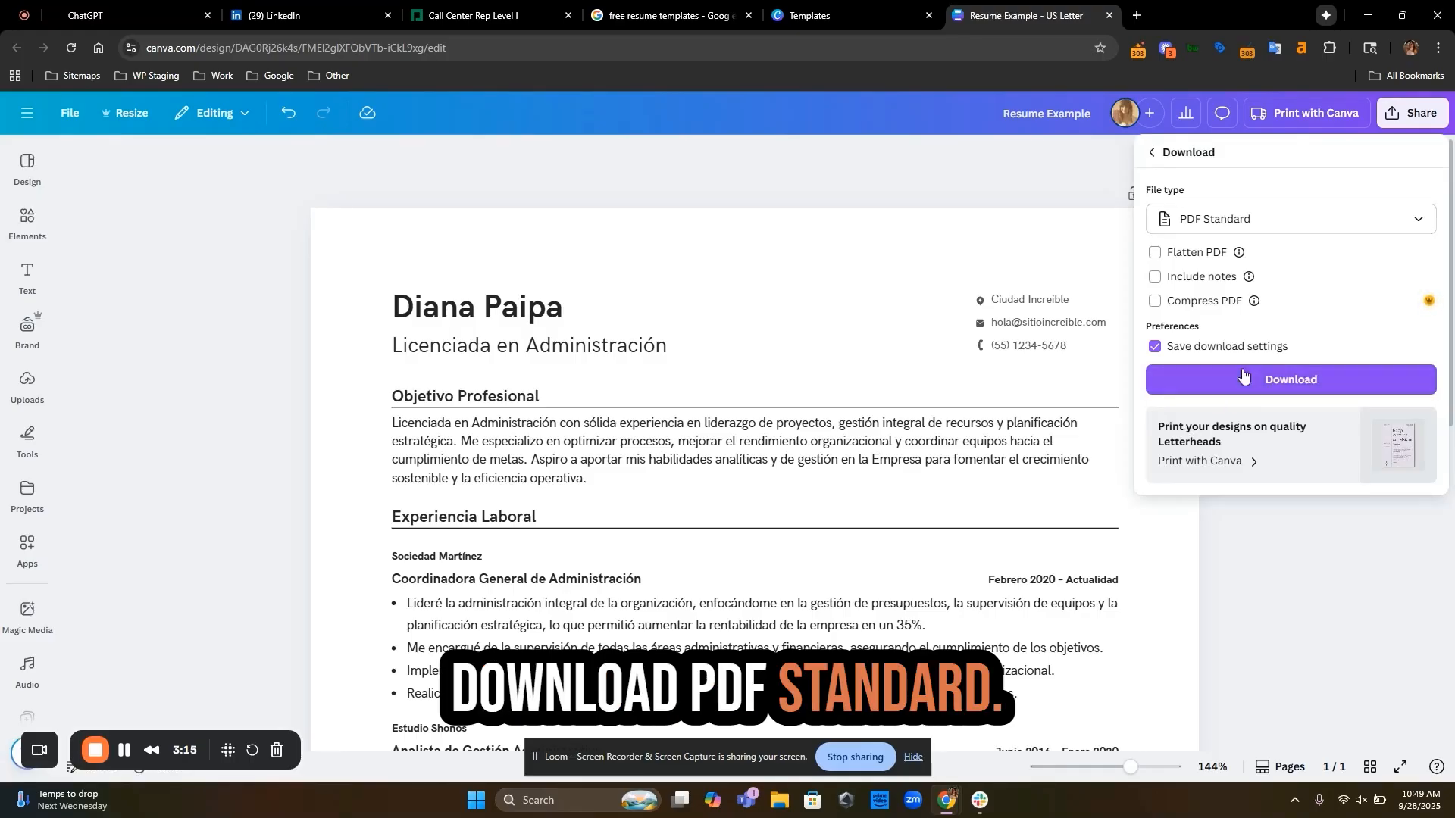
left_click(1243, 375)
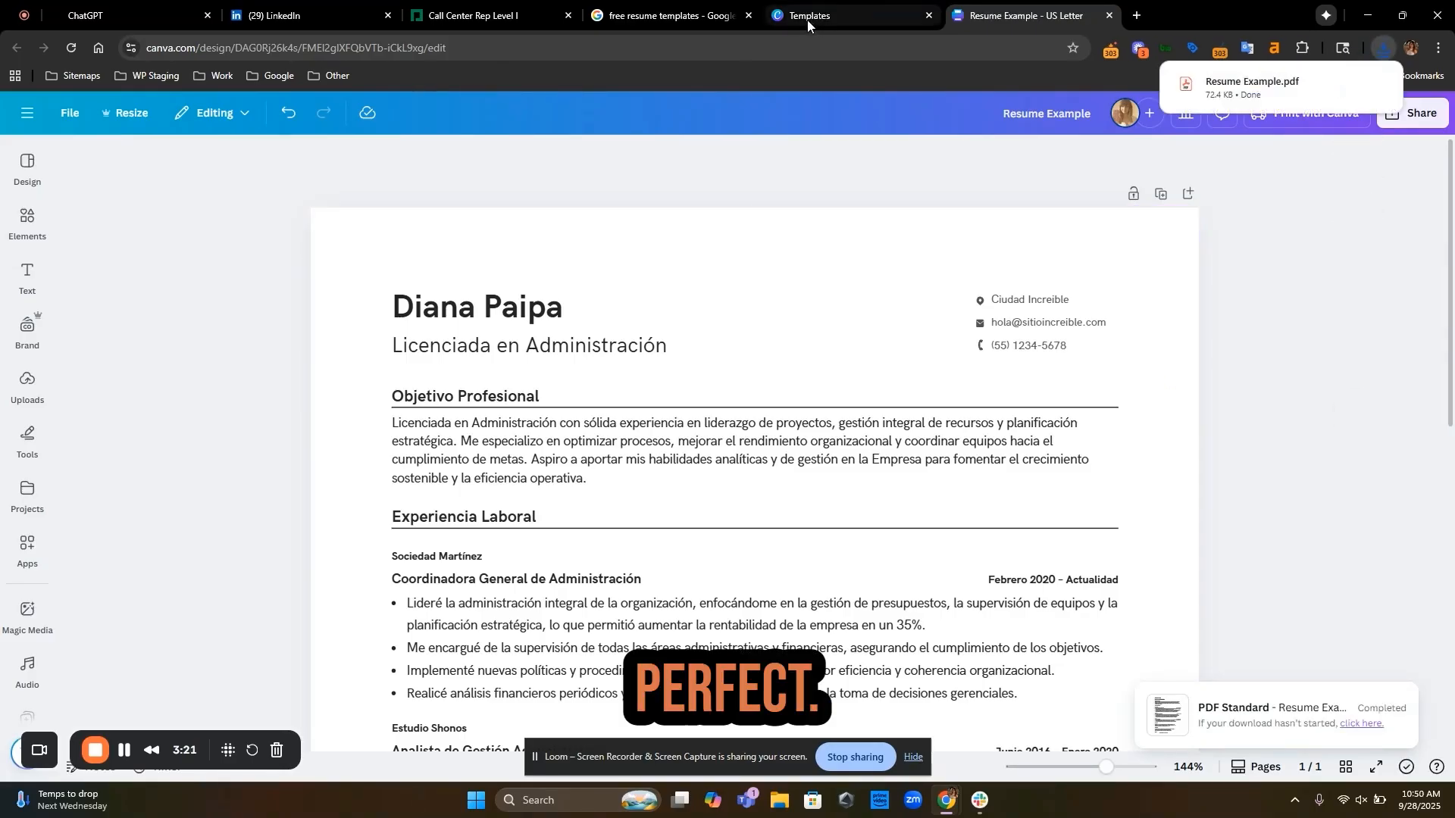
left_click(461, 17)
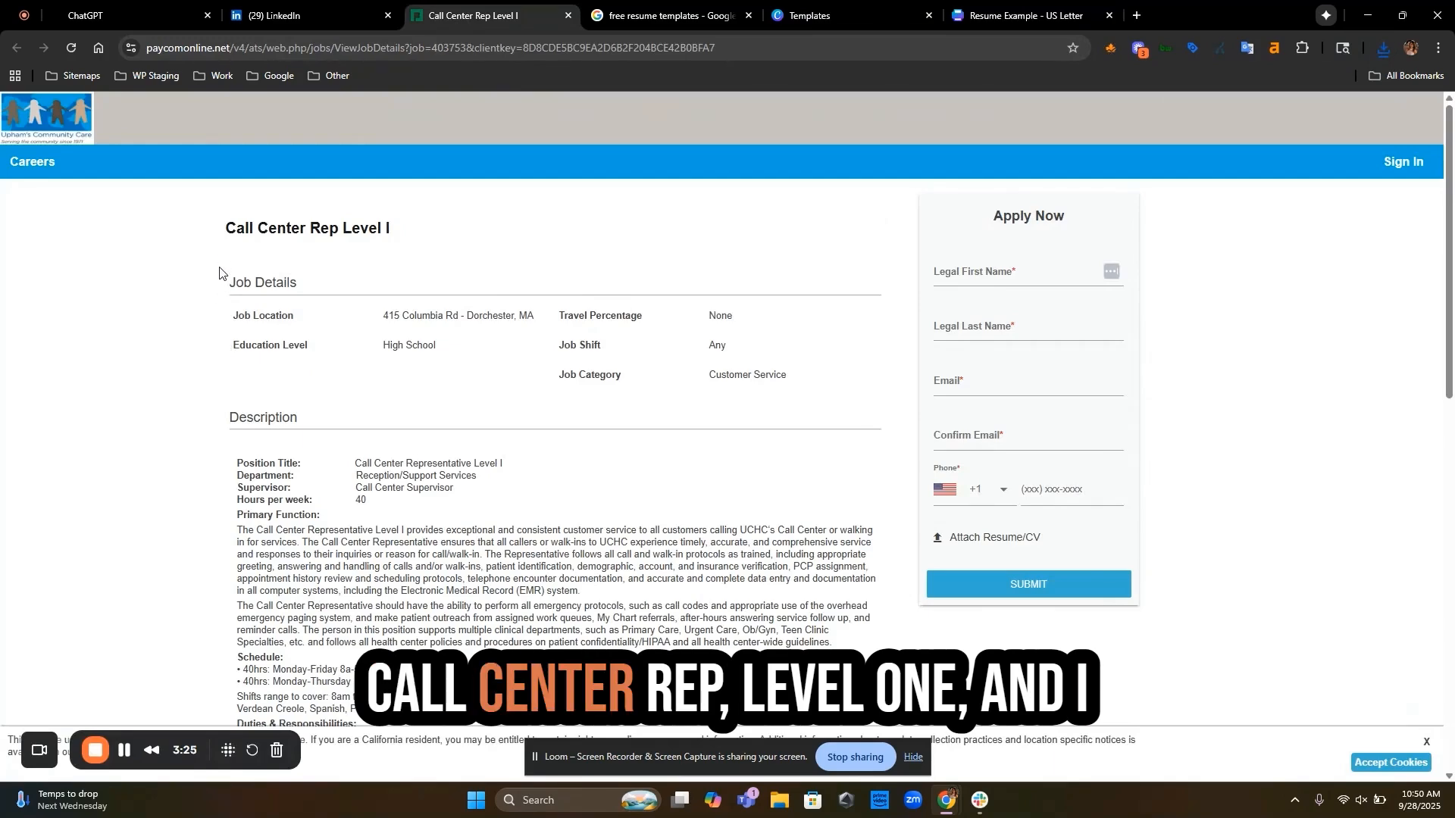
Copy the full Call Center Rep Level I job description from the Paycom posting.
left_click_drag(227, 229, 568, 623)
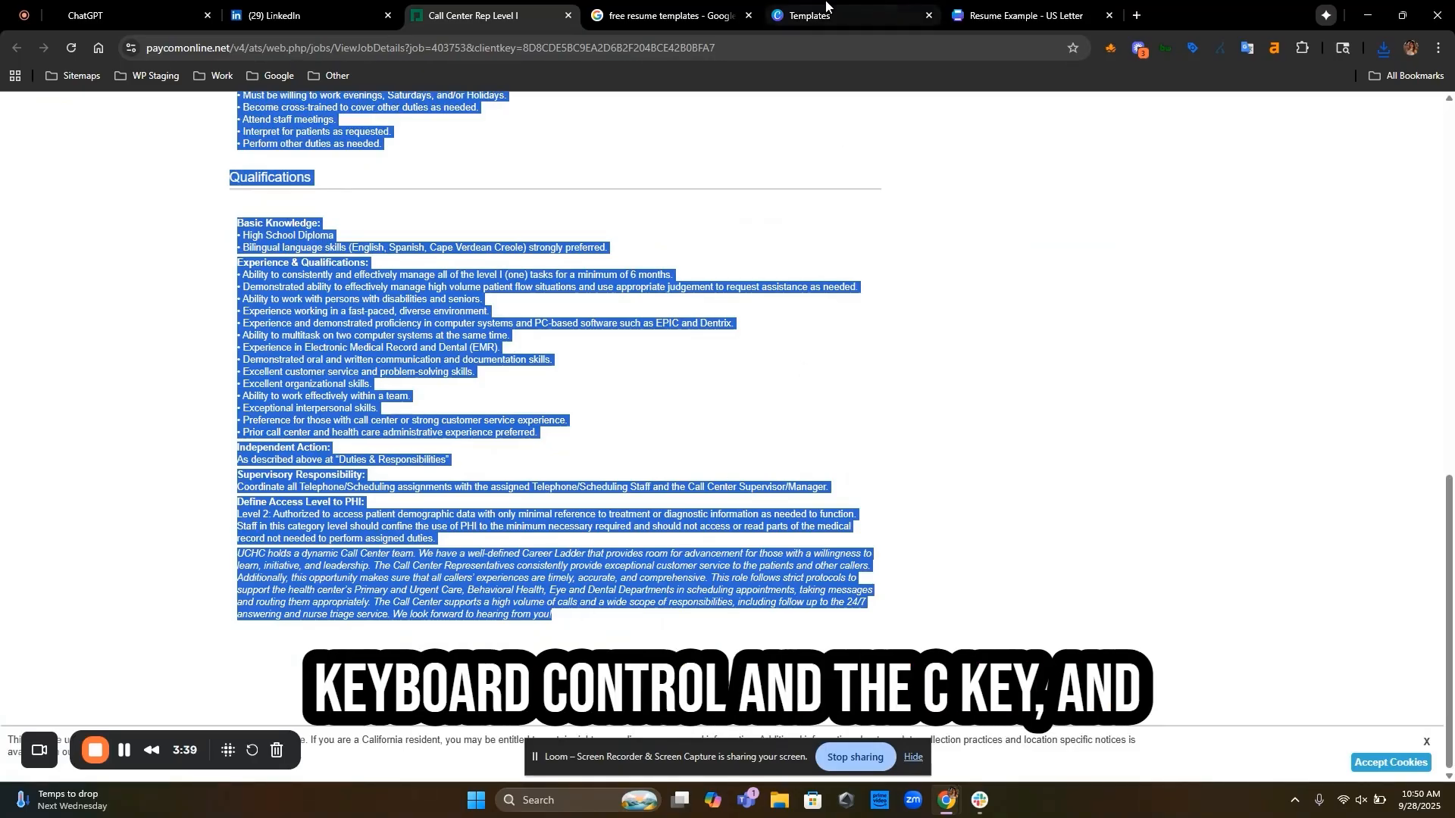
left_click(129, 18)
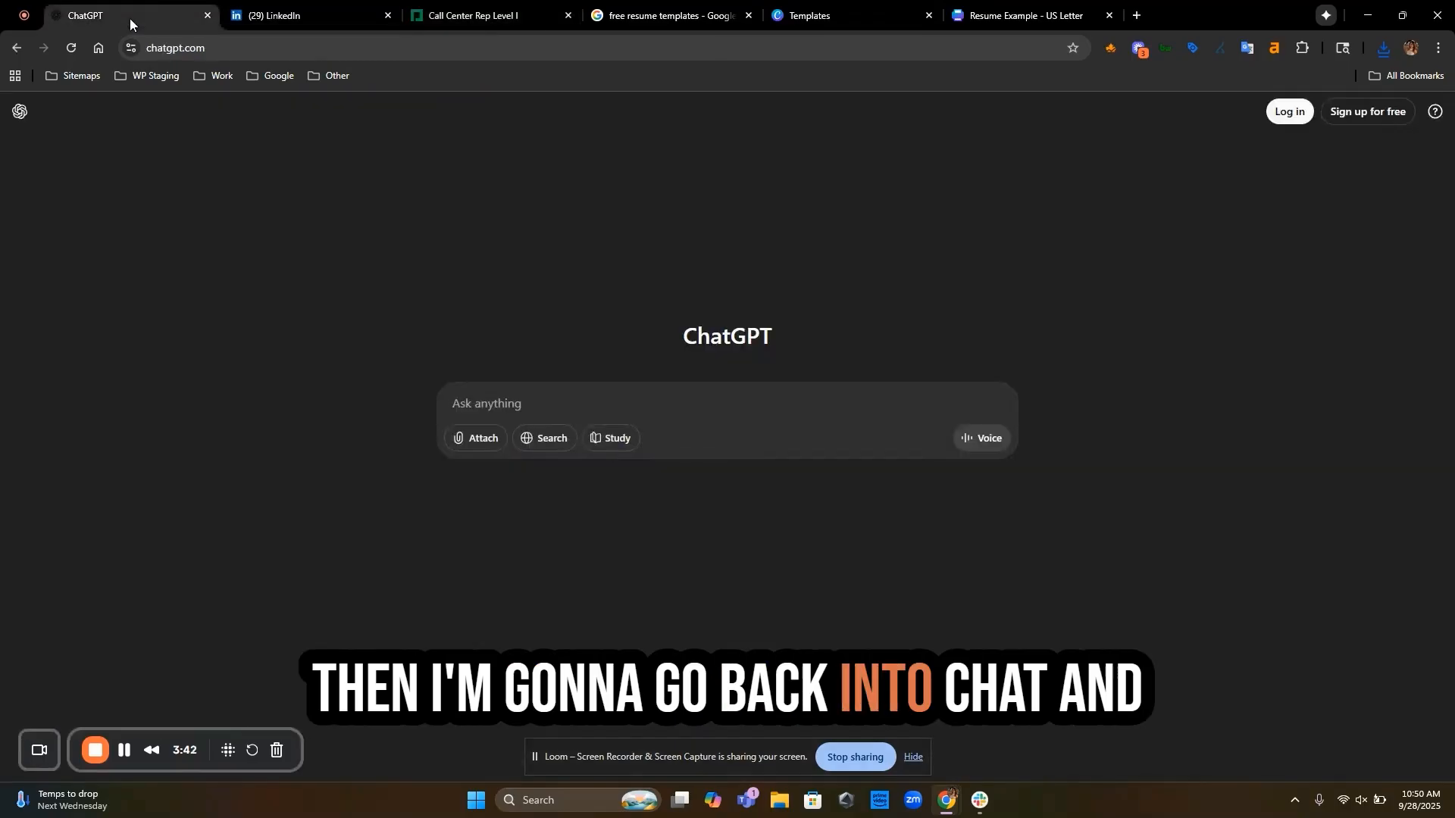
Write a request asking ChatGPT to fill out an attached resume template in English, ATS-friendly.
left_click(525, 397)
type("Based")
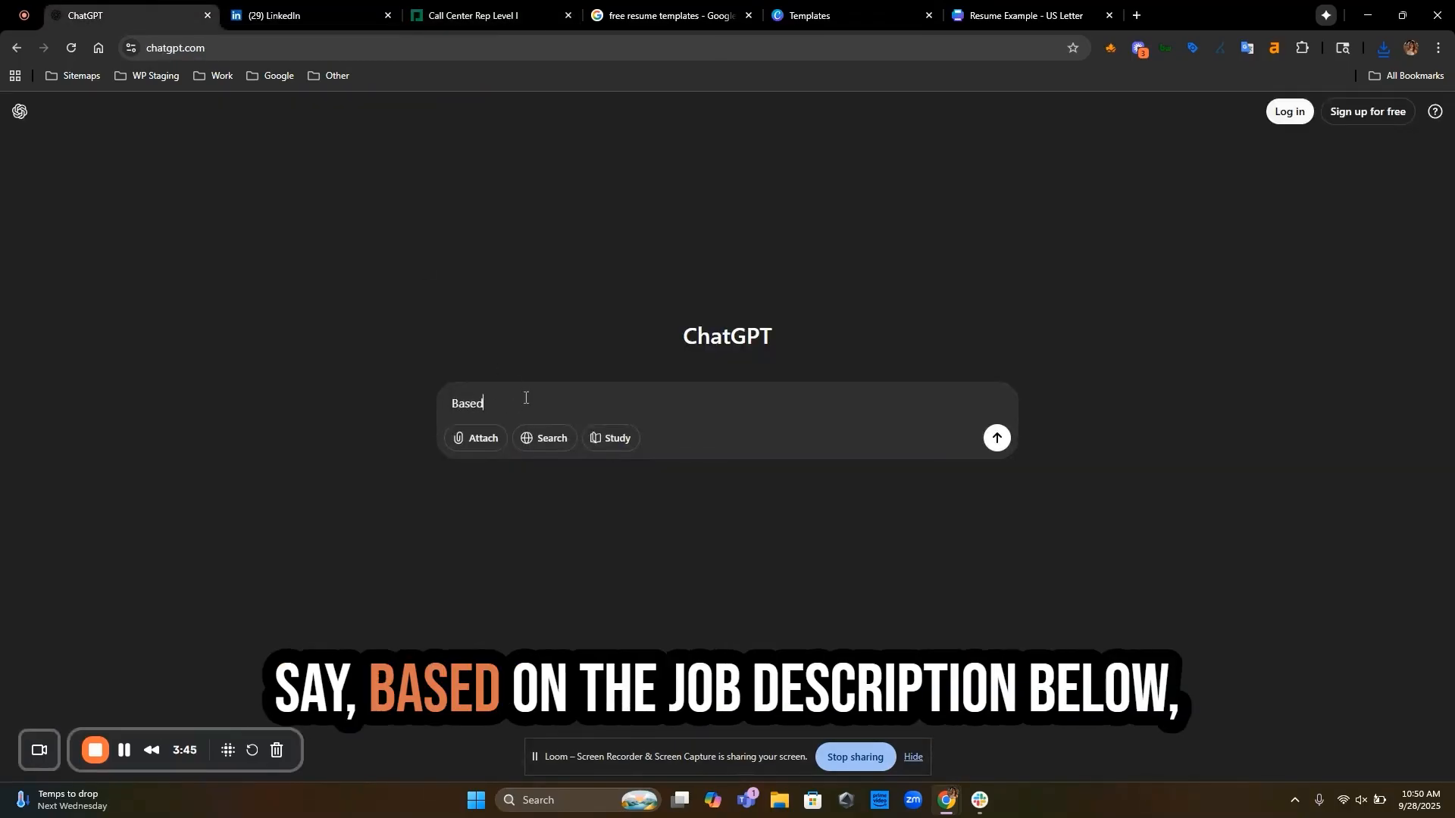
type(" on the jo")
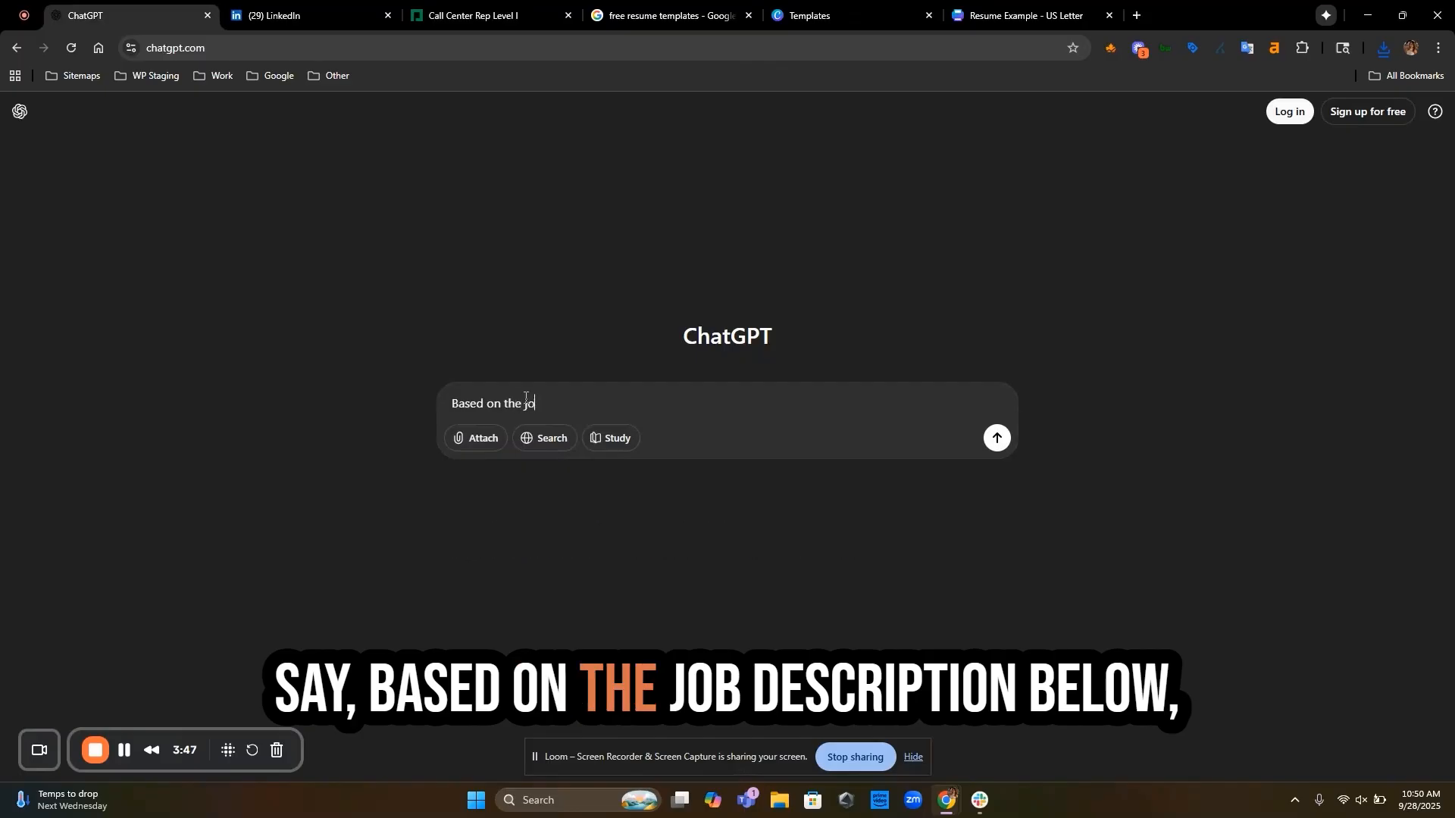
type("b description below, can you please fill u")
key("BackSpace")
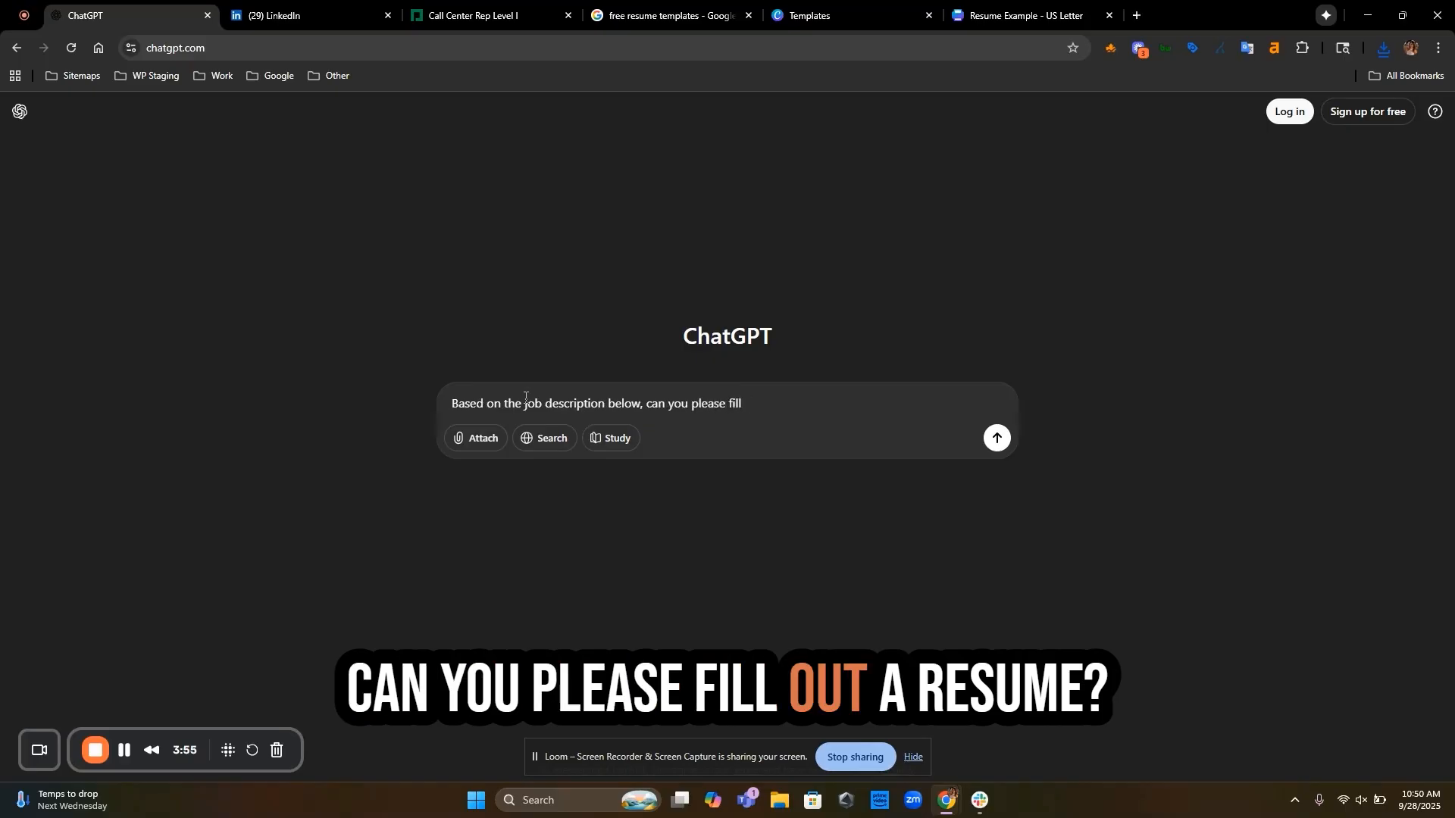
type("out a resume")
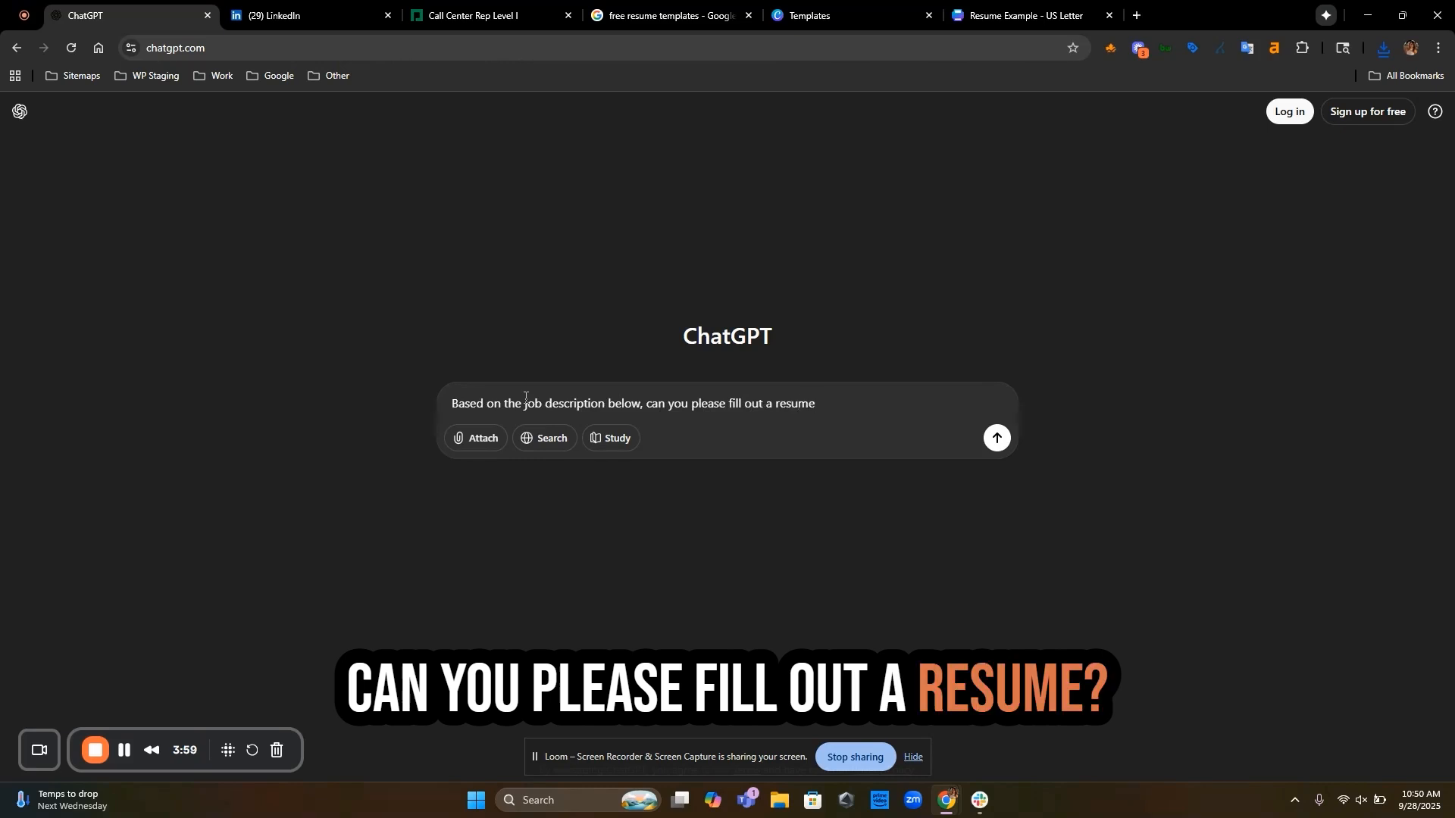
type(" template ")
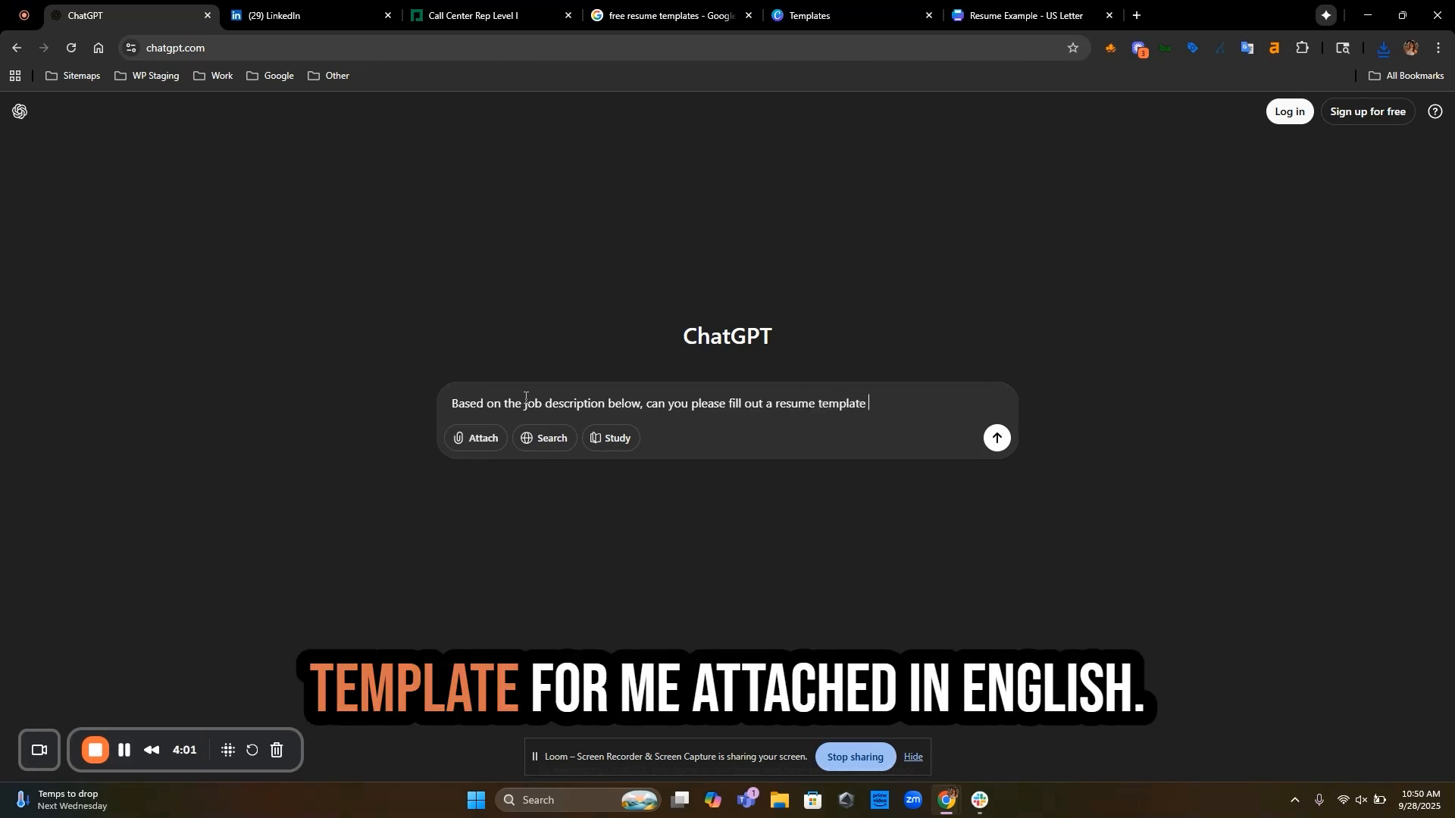
type("for me ")
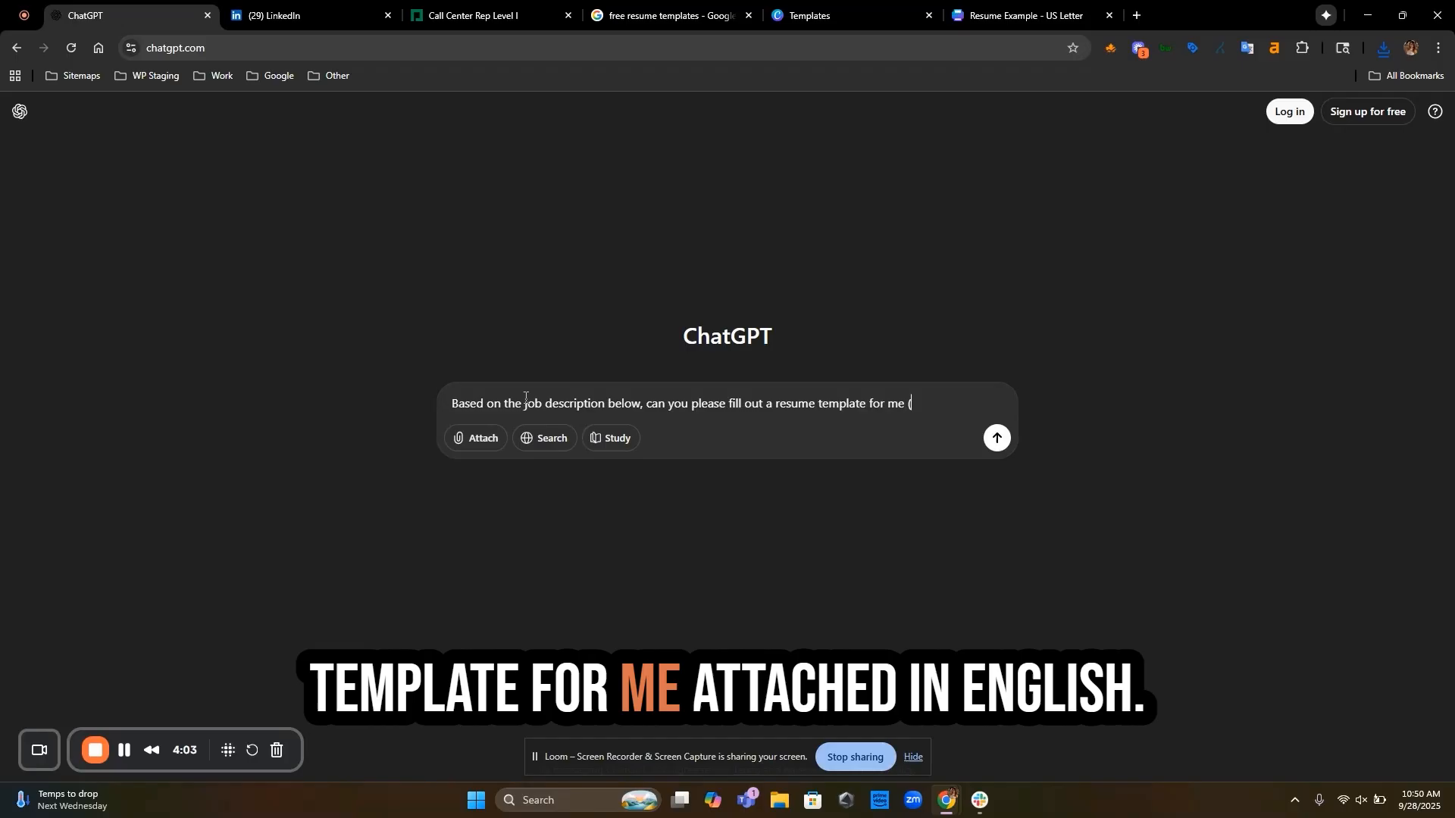
type("(attached) in Engl")
type("ish")
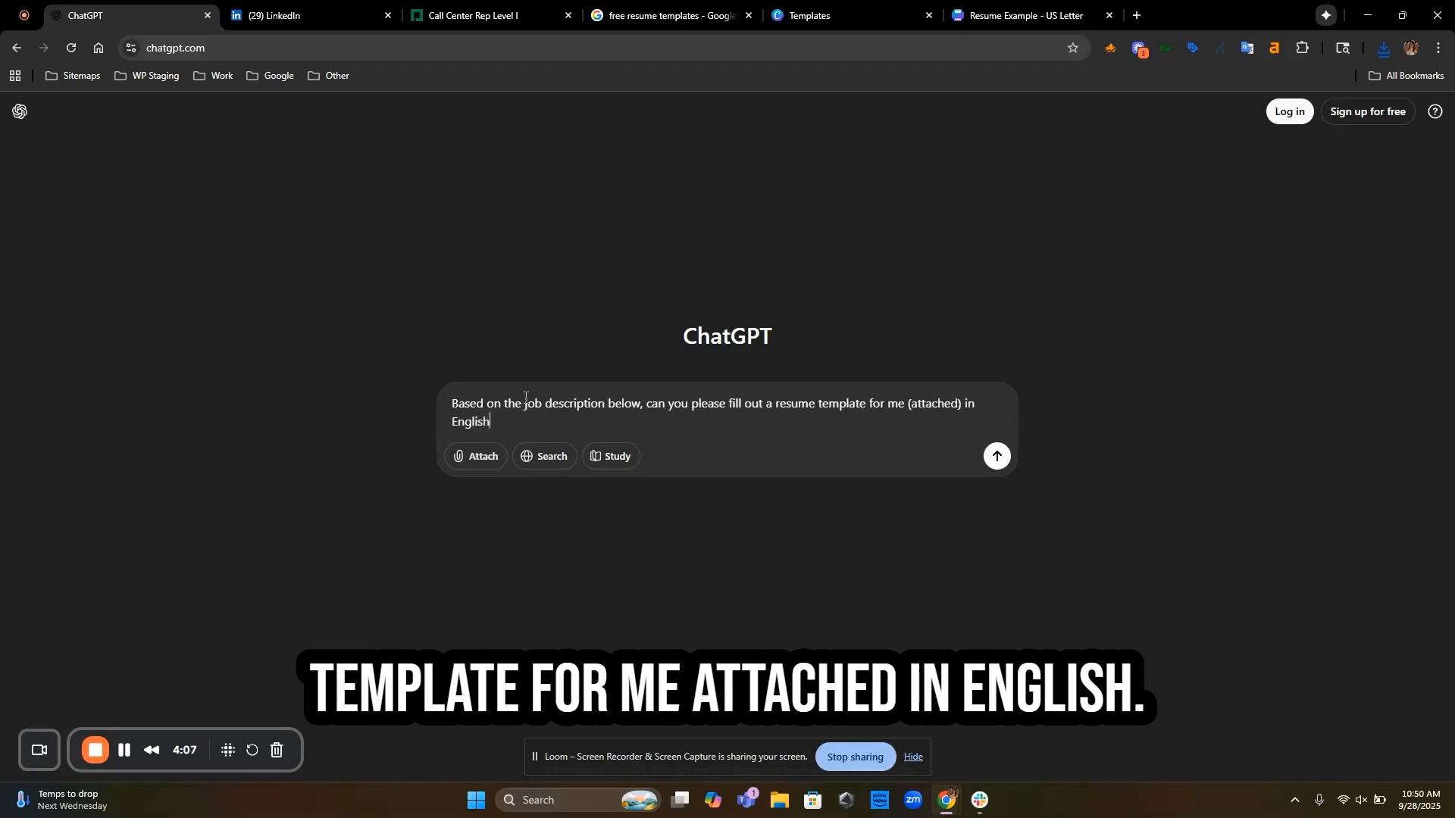
type(".")
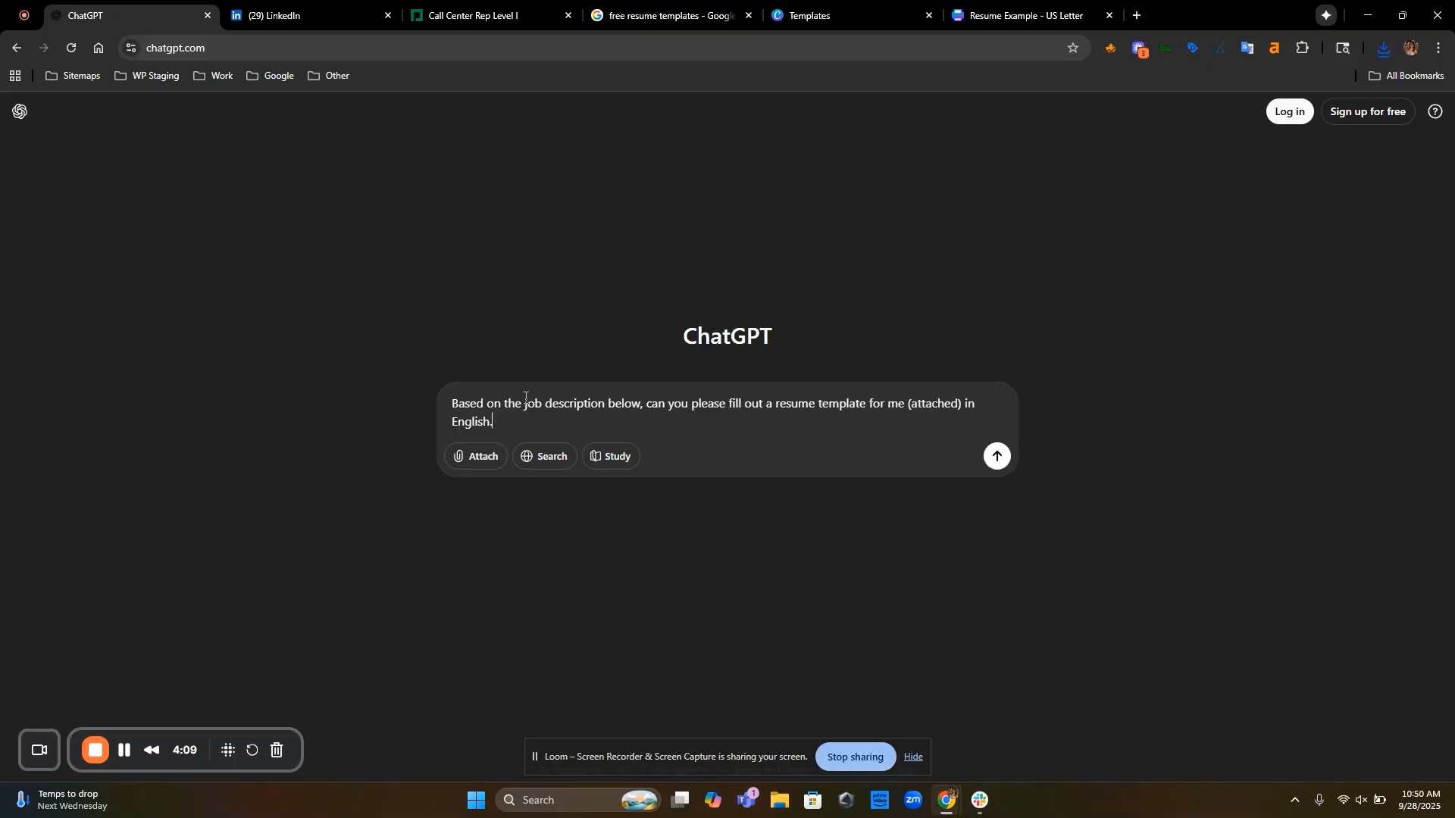
type(" This was, I have a ")
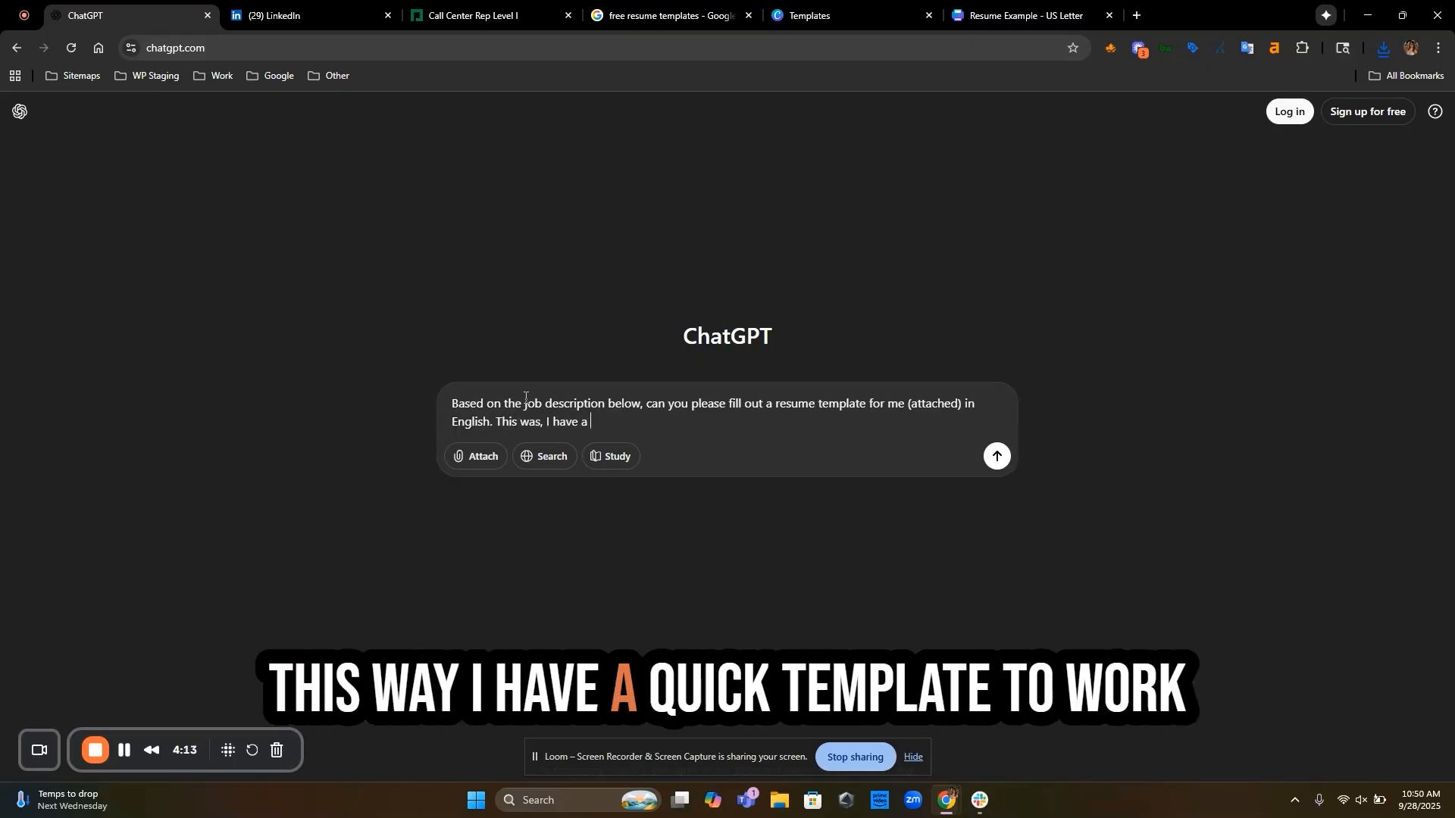
type("quick tem")
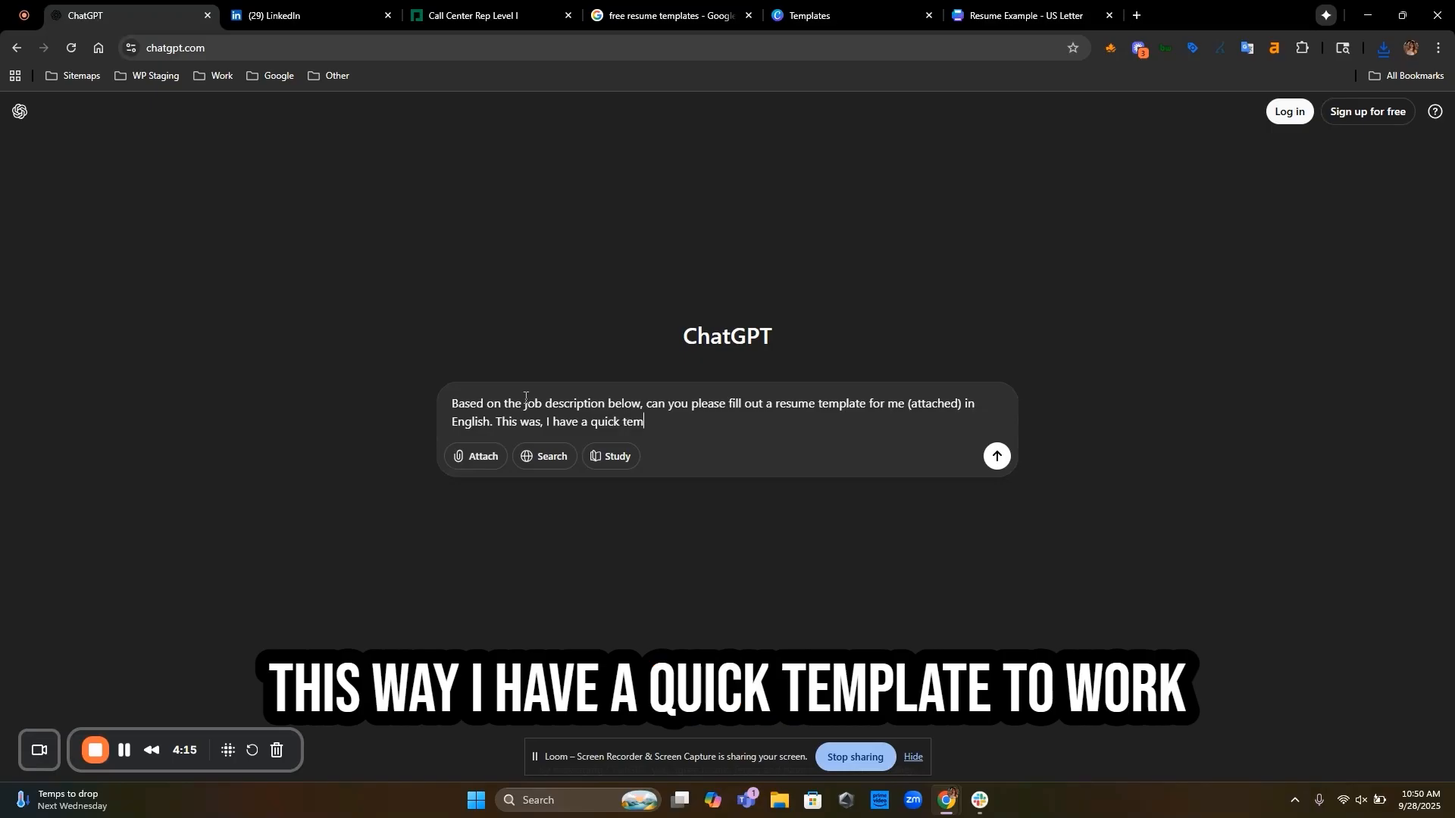
type("plate to work f")
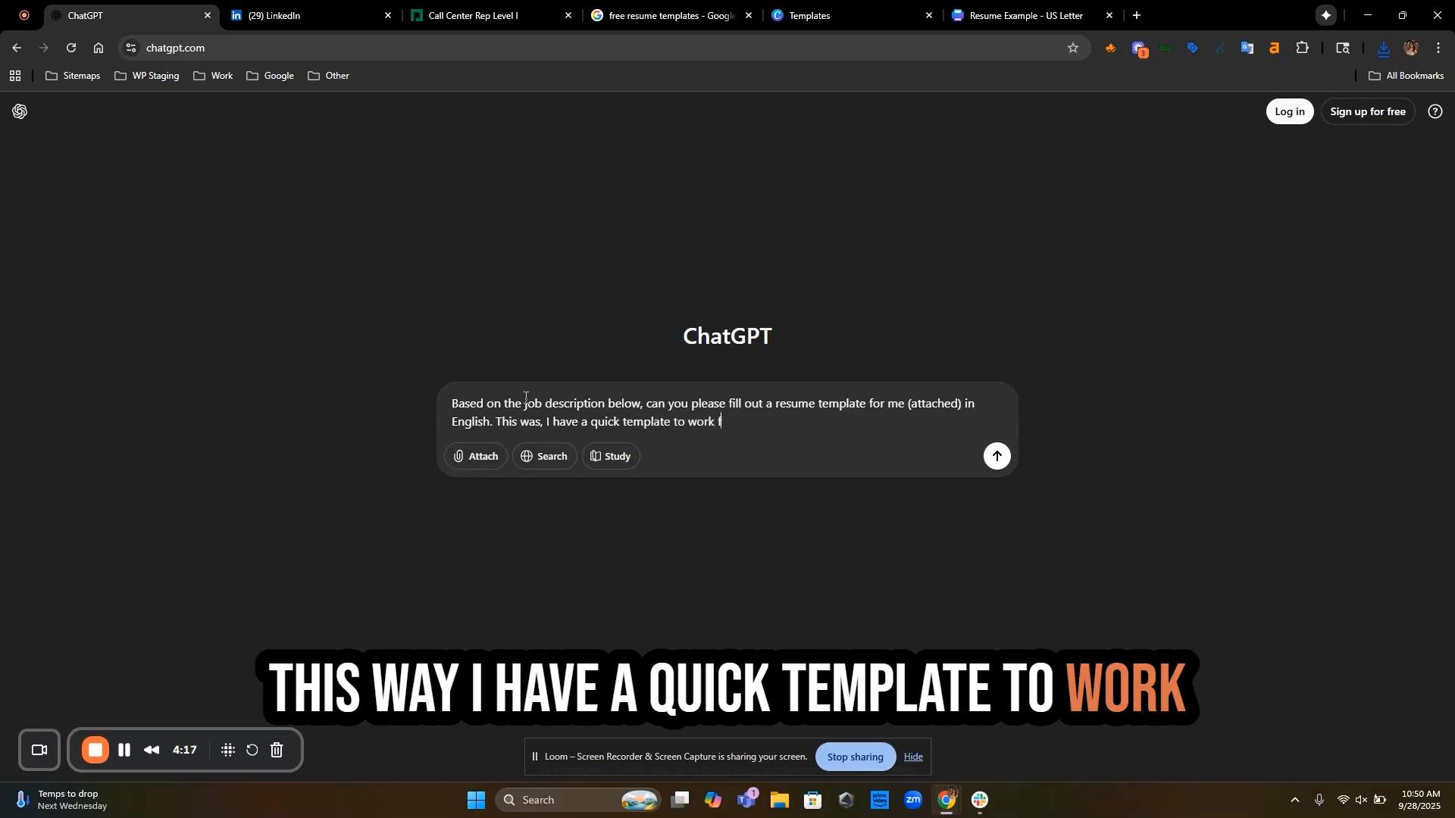
type("rom those is resume ")
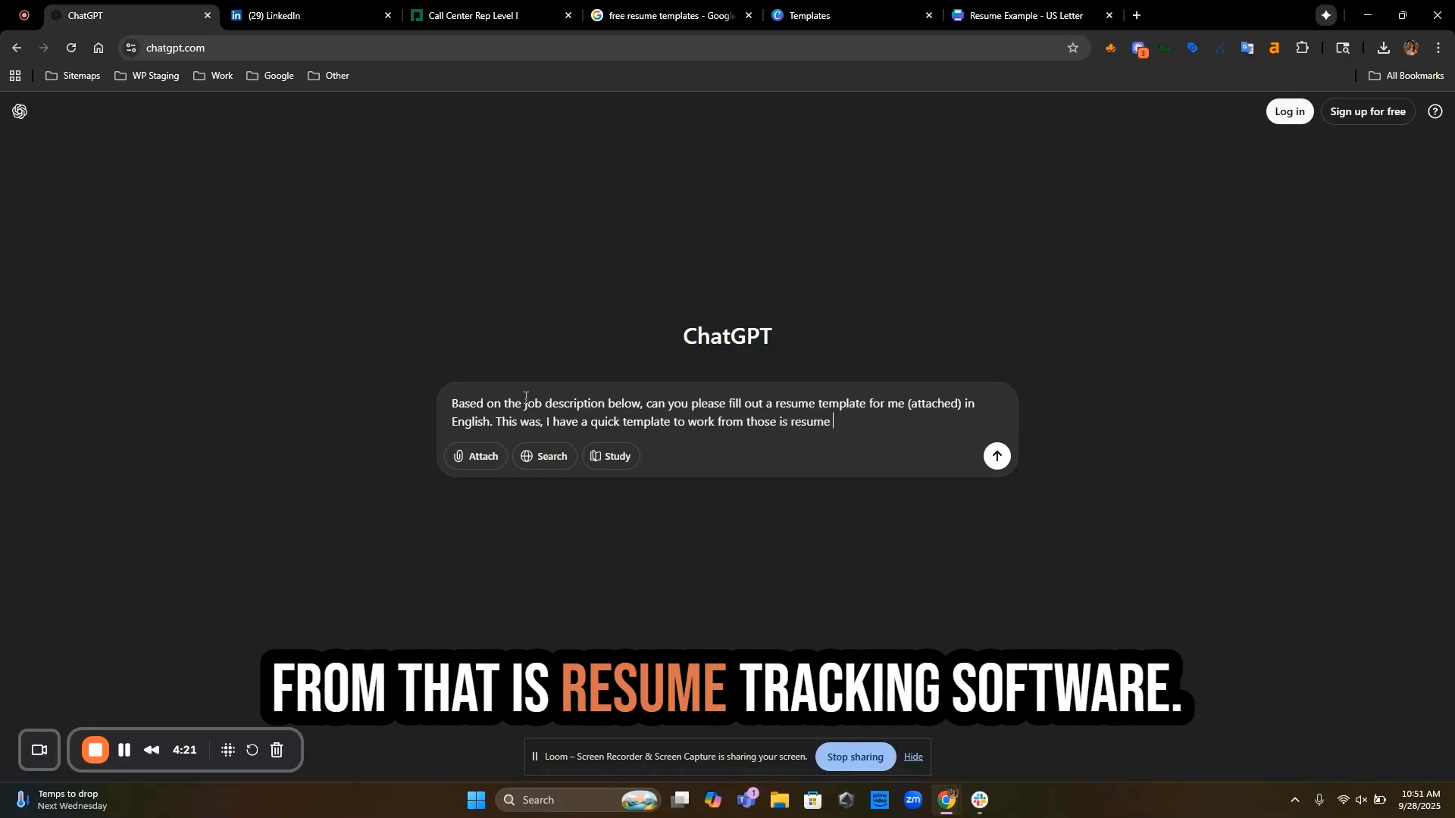
type("tra")
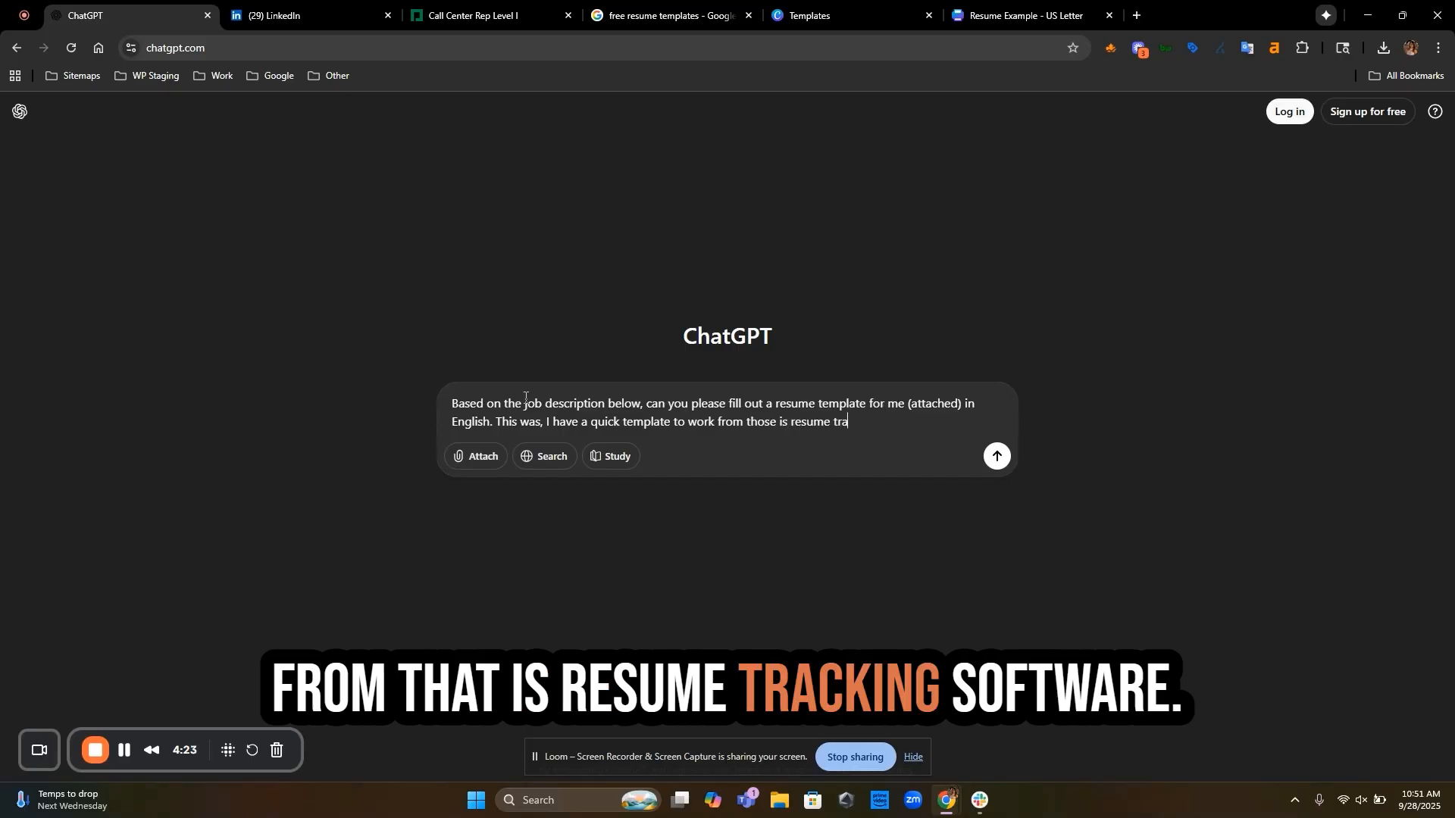
type("cking software fri")
key("BackSpace")
type("riendly.")
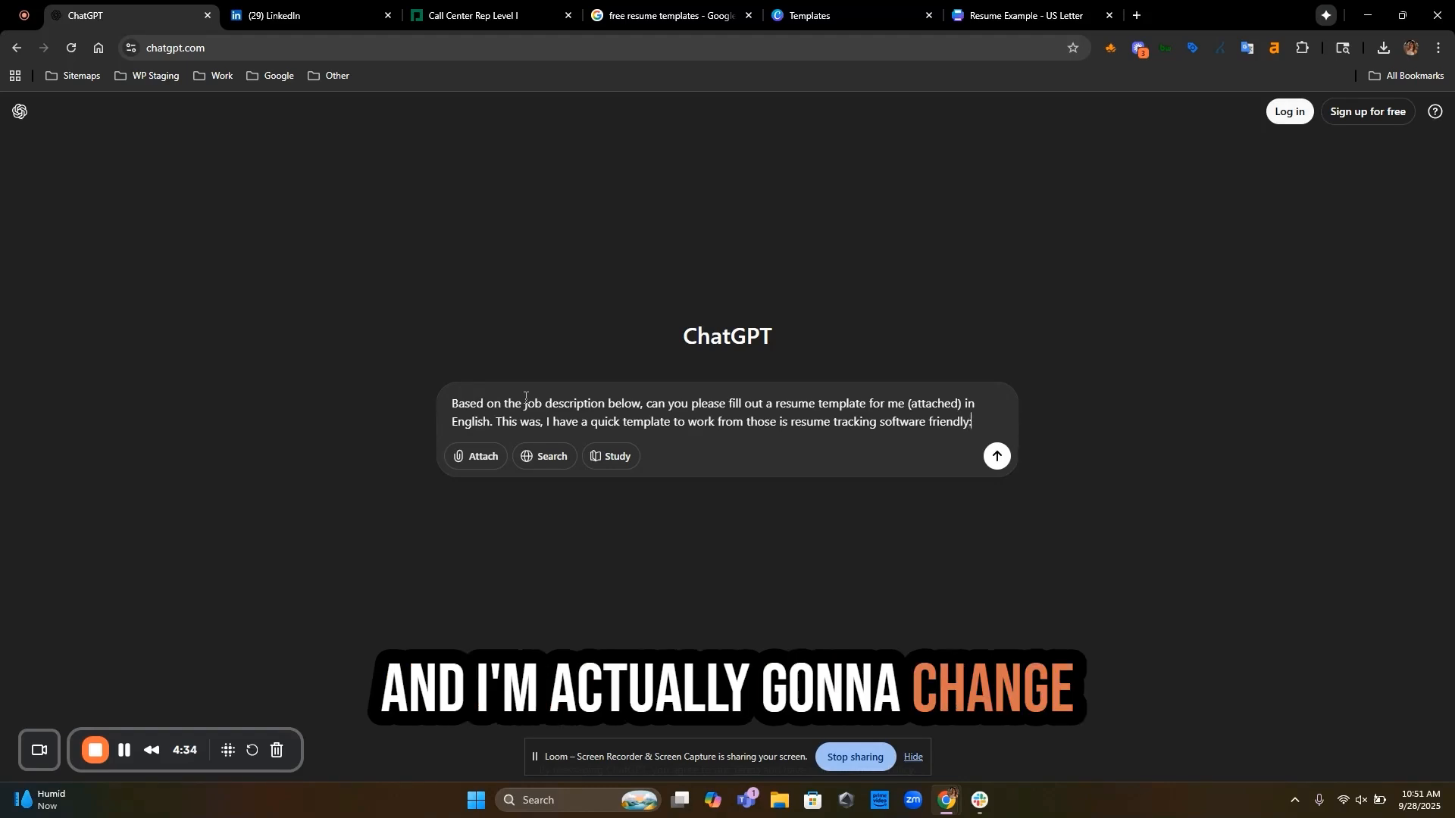
key("BackSpace")
type(":")
key("shift+Return")
key("shift+Return")
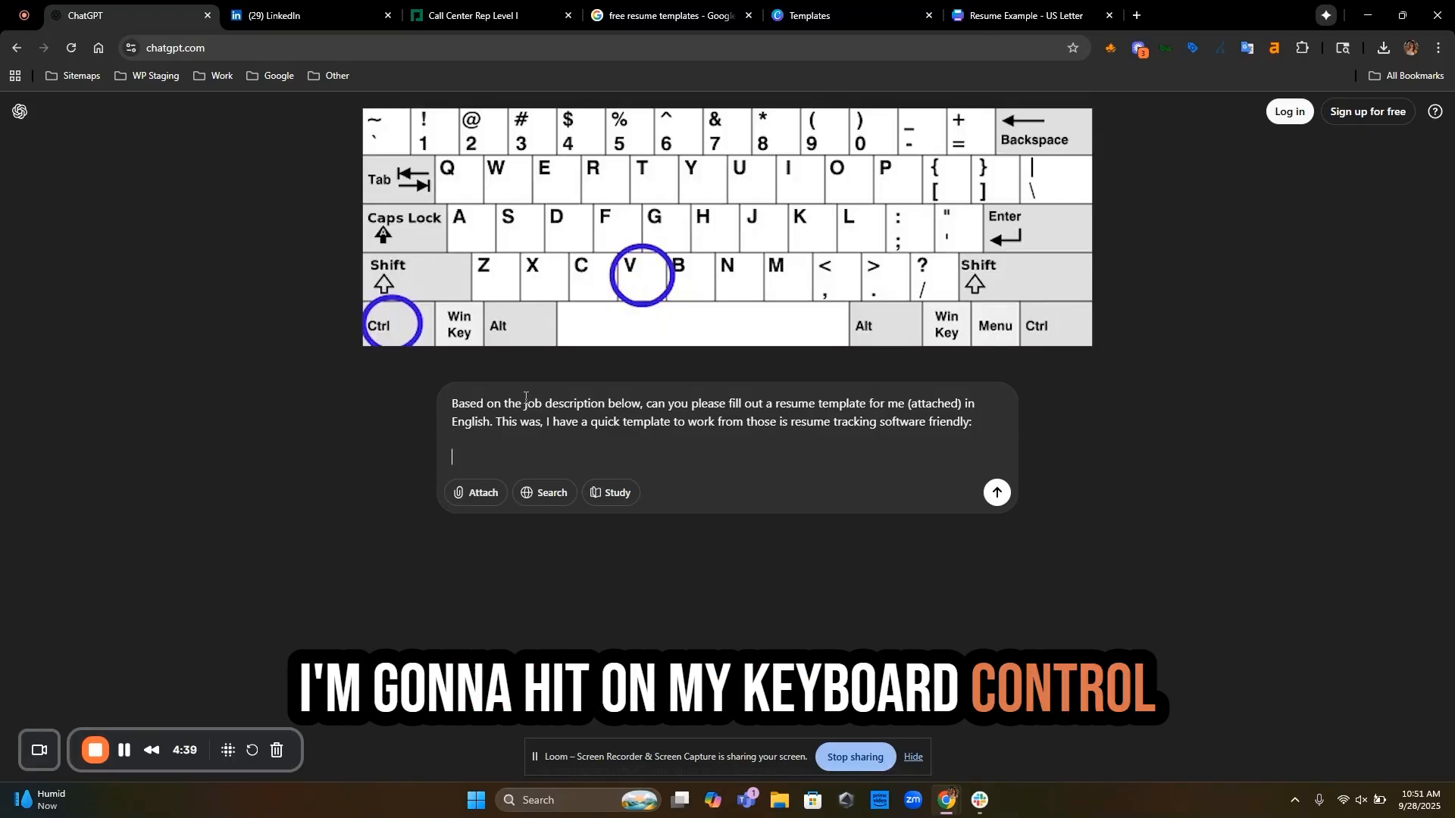
Paste the copied job description below the request and check the attachment options.
key("ctrl+v")
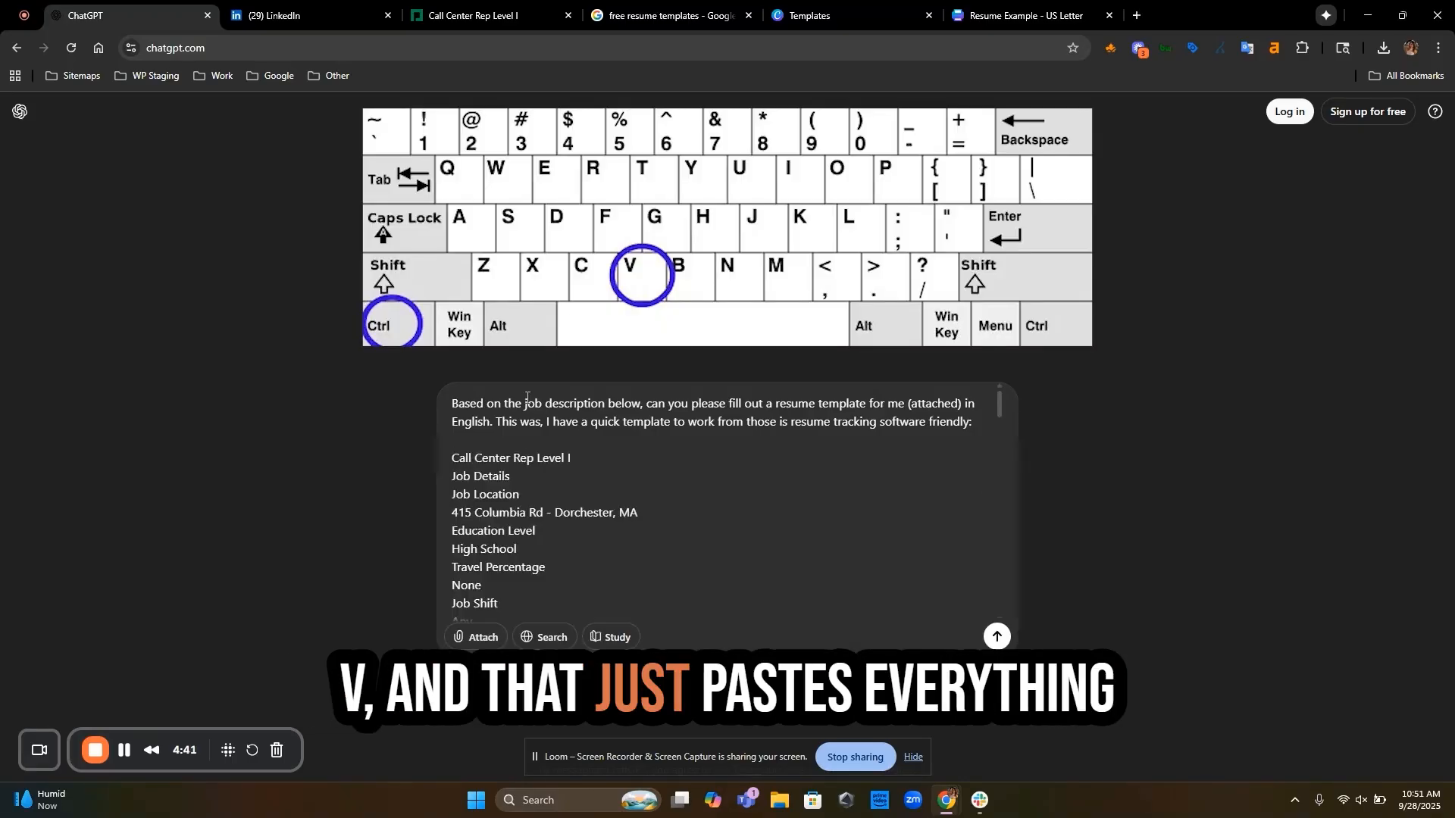
left_click(484, 15)
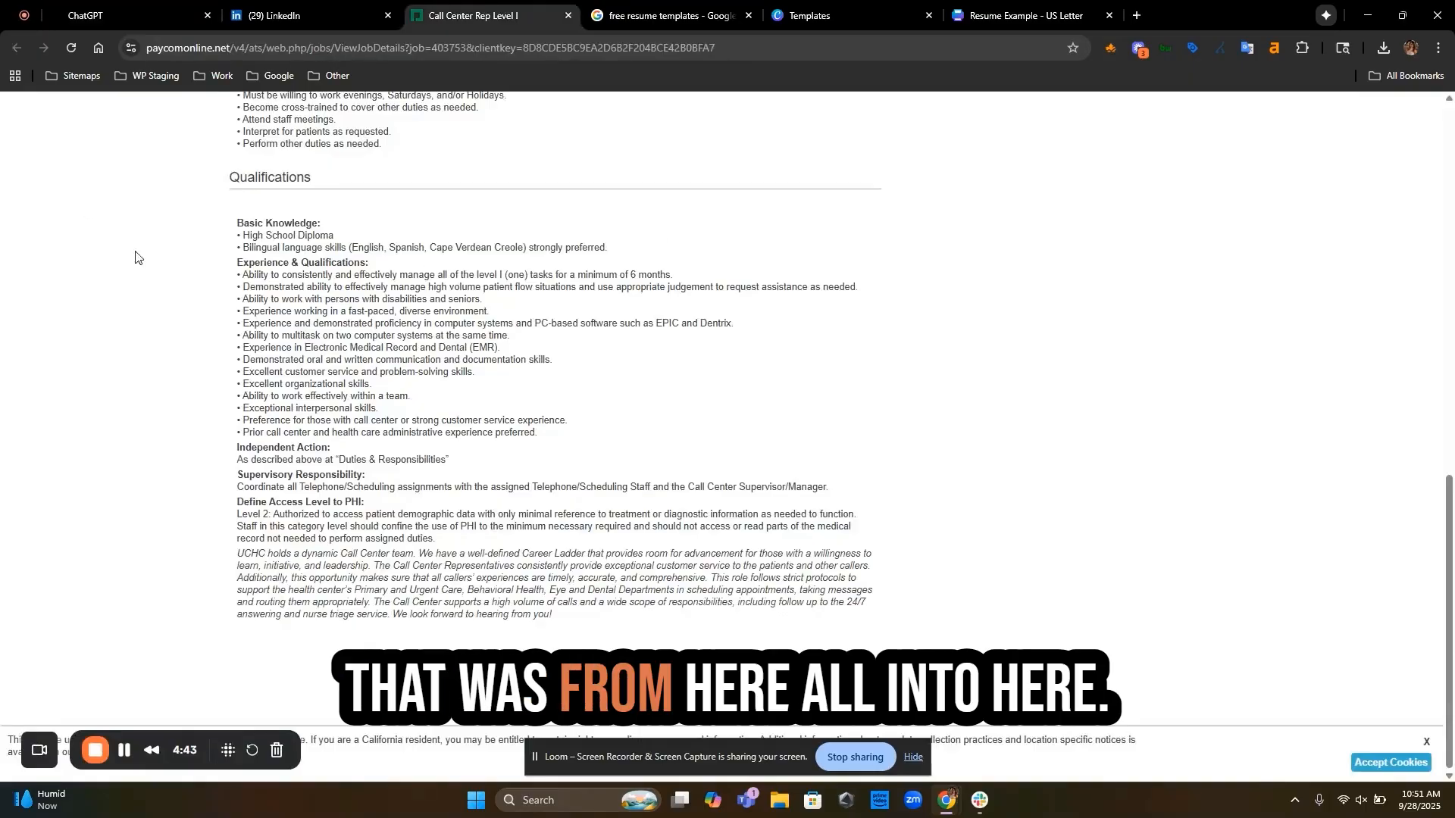
left_click(59, 11)
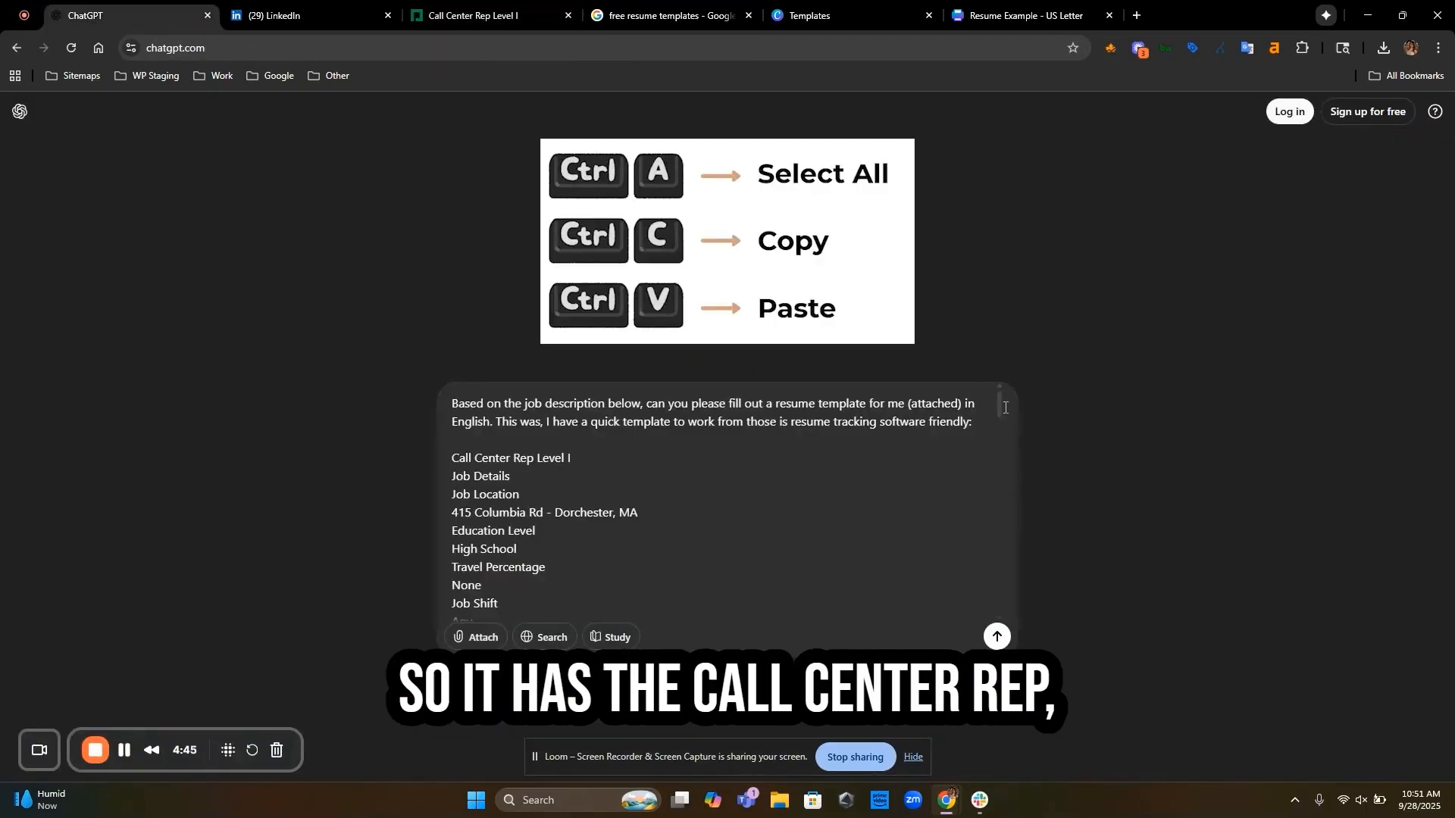
mouse_move(1002, 406)
left_mouse_down()
mouse_move(1007, 598)
mouse_move(994, 380)
left_mouse_up()
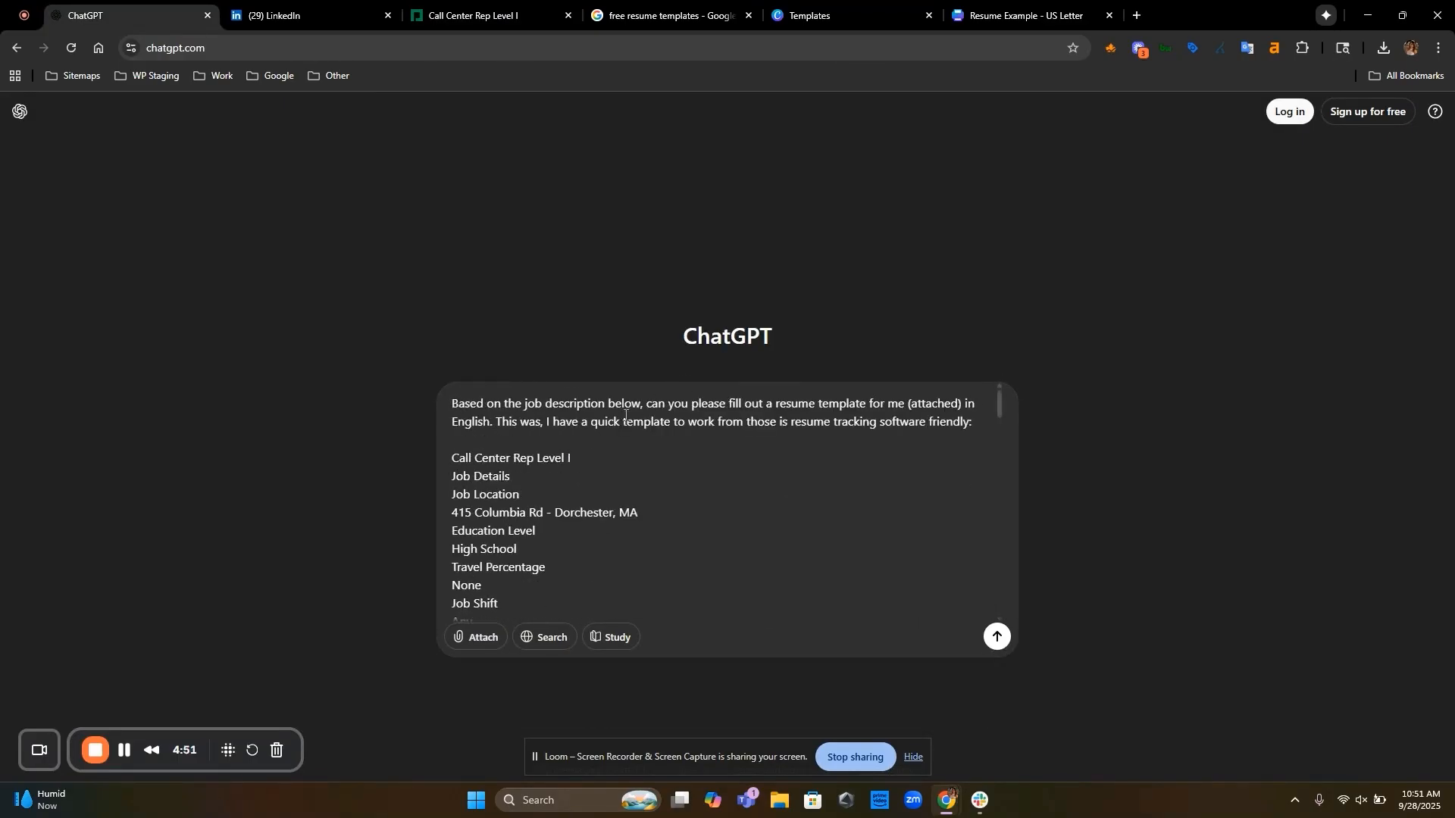
left_click(483, 638)
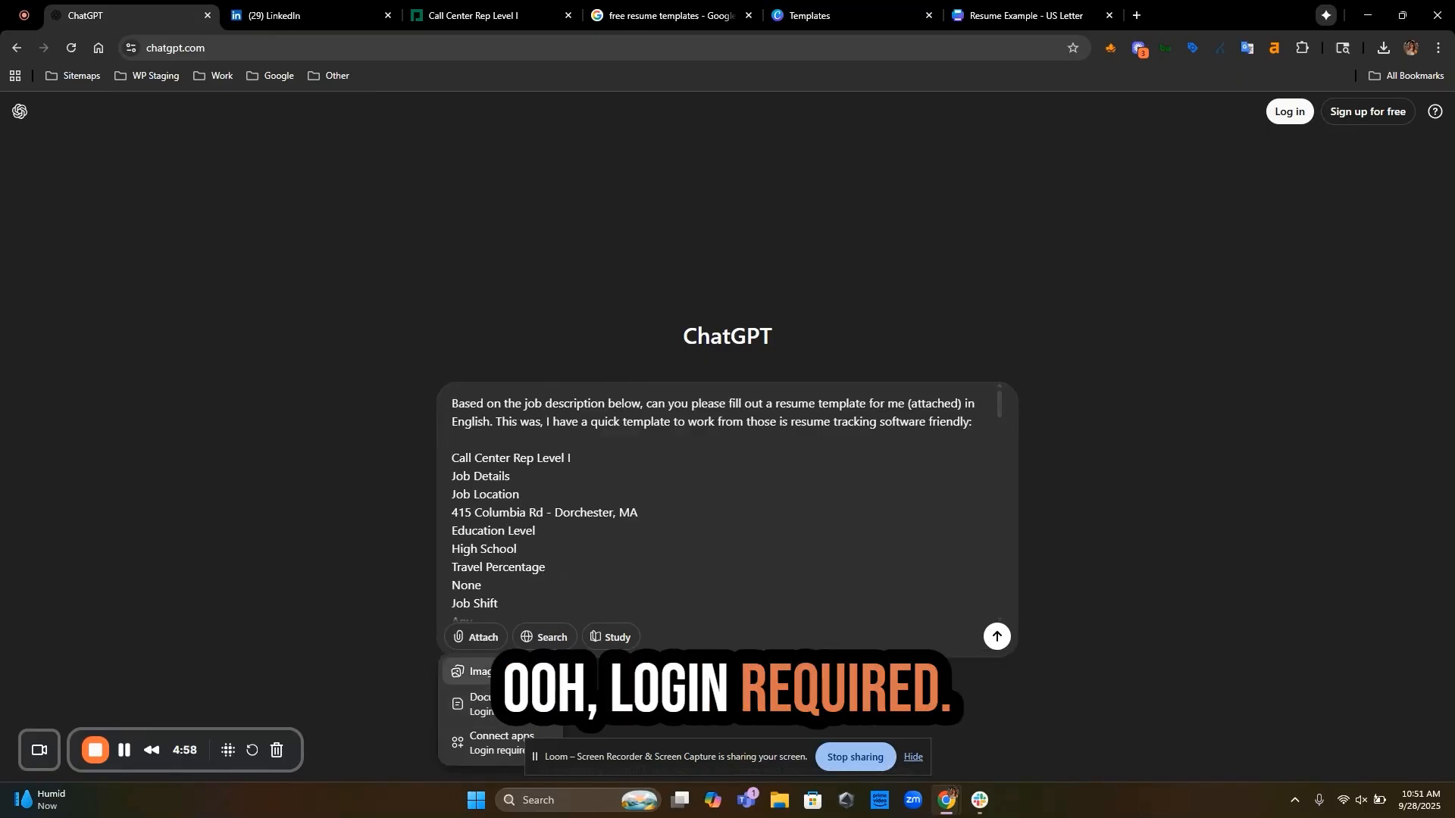
left_click(631, 506)
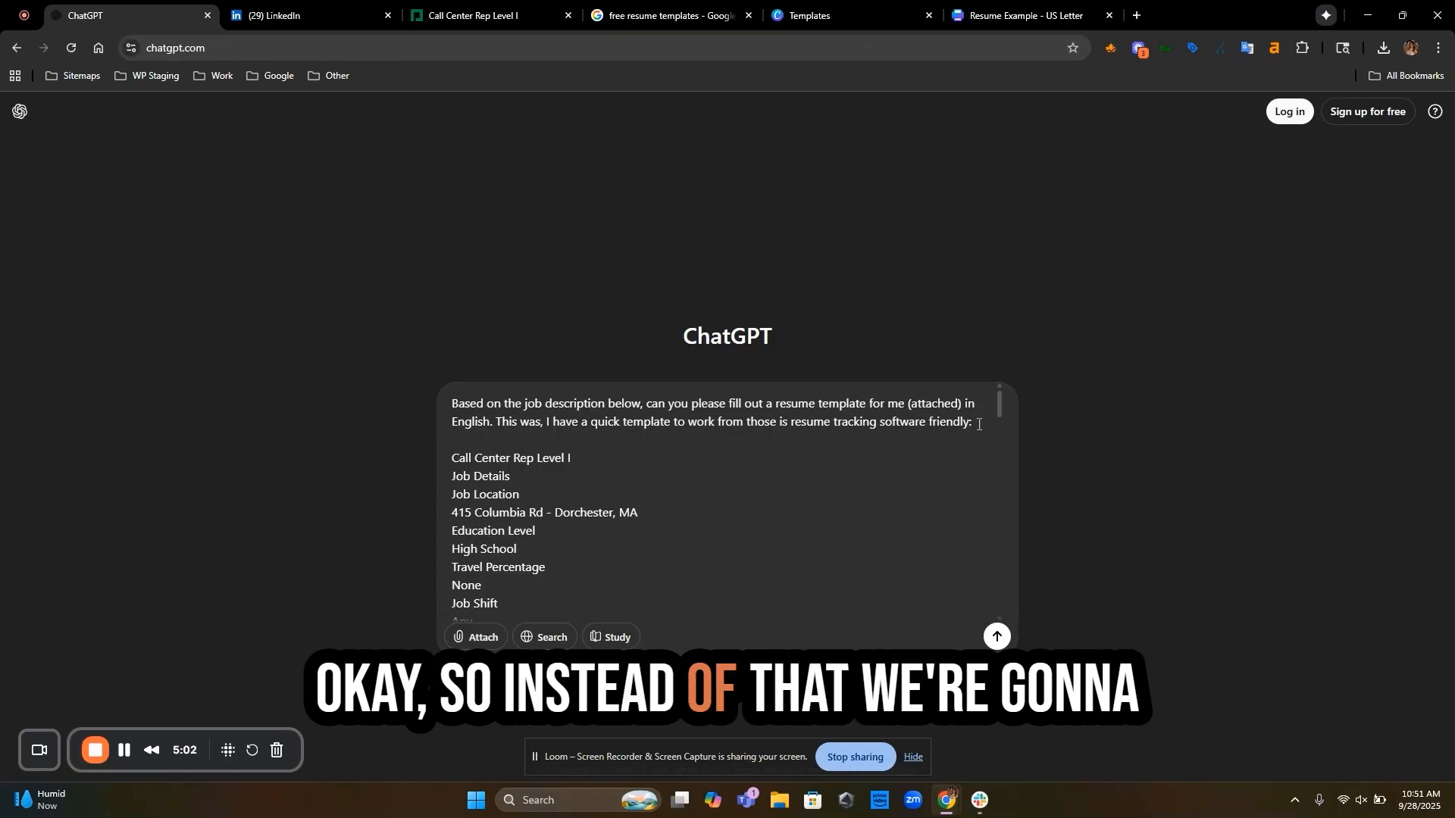
Reword the request to 'create a resume for me to work from', fix the wording, and send it.
left_click_drag(973, 423, 447, 404)
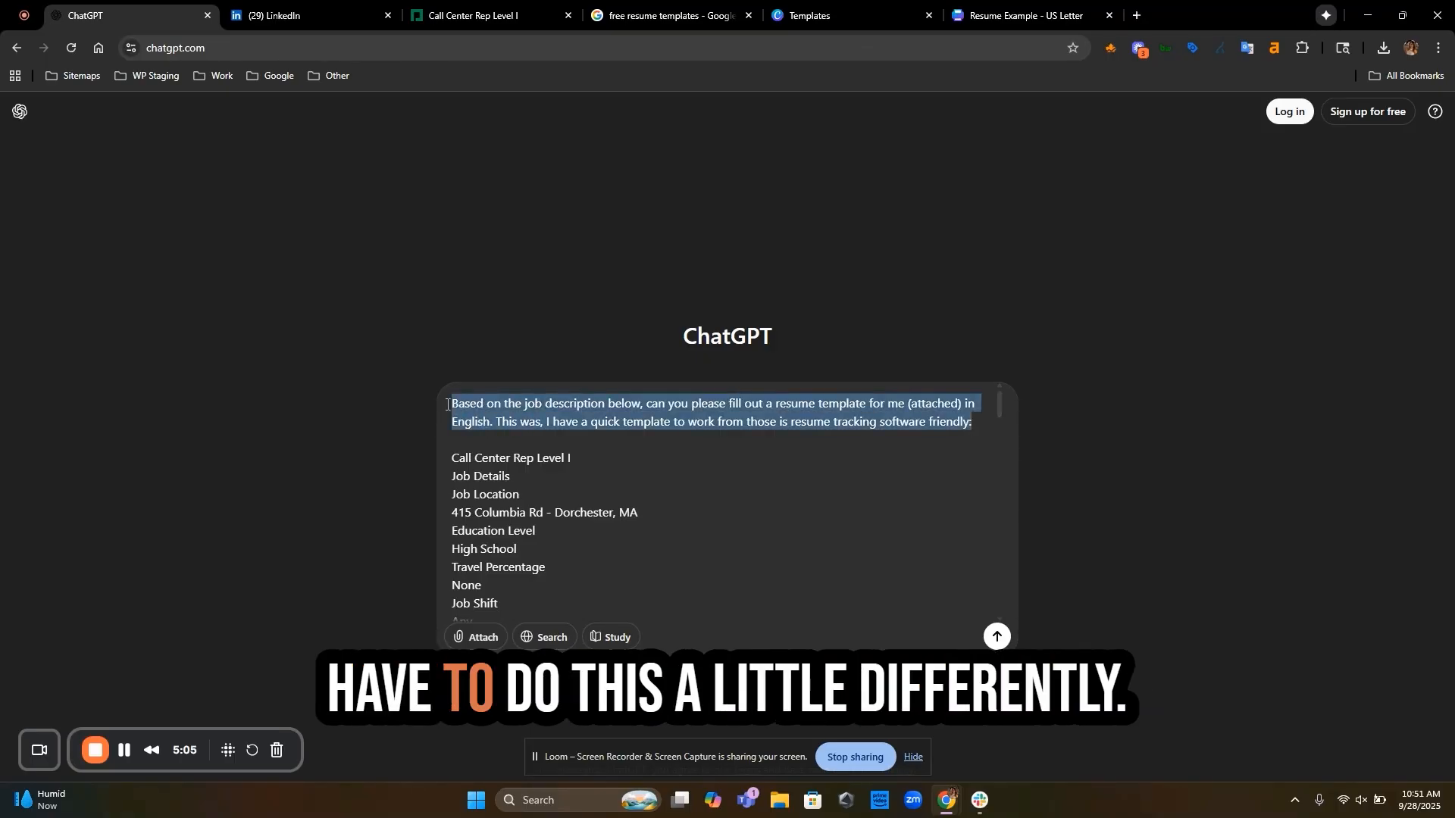
left_click(605, 421)
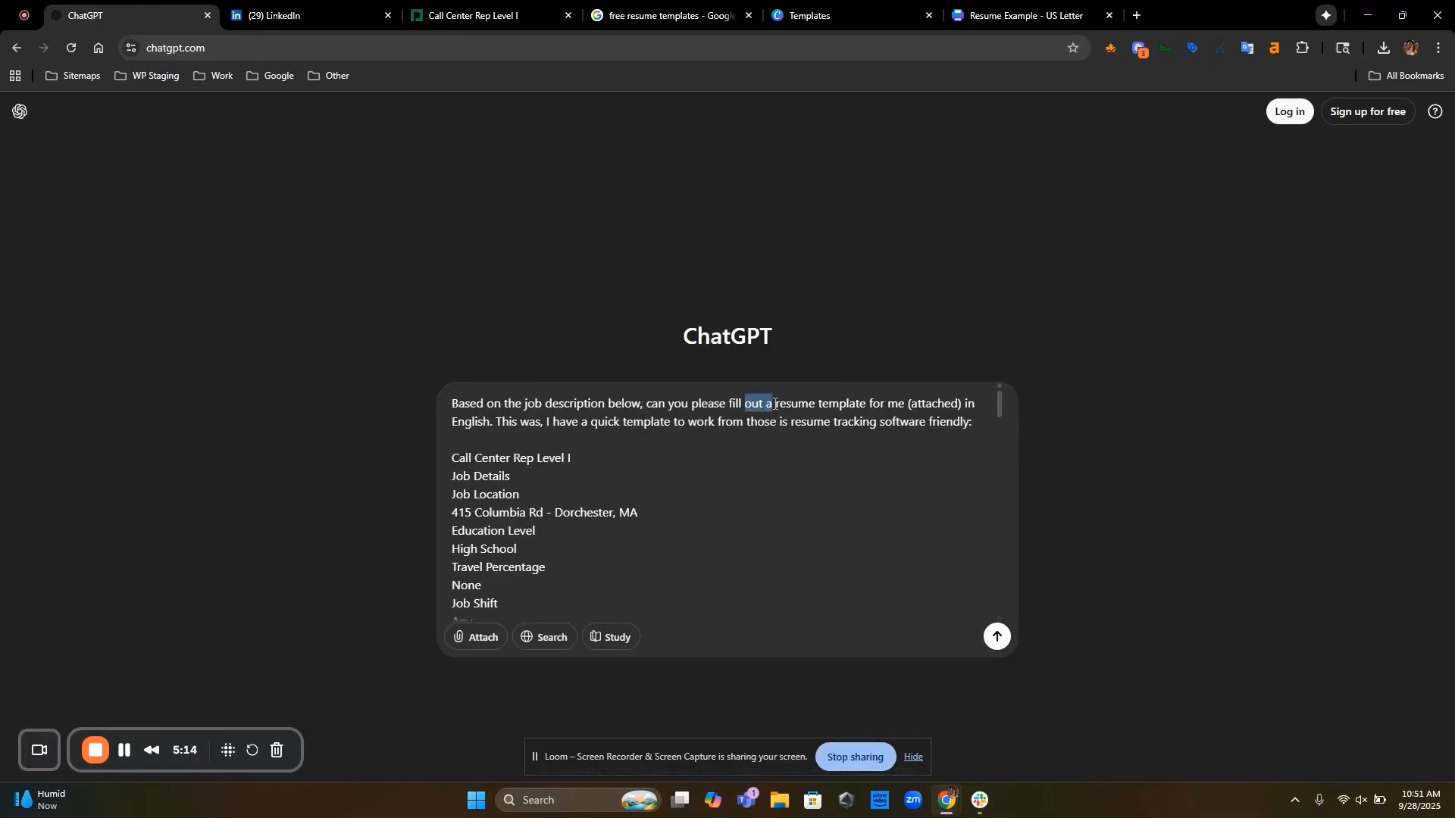
type("create a")
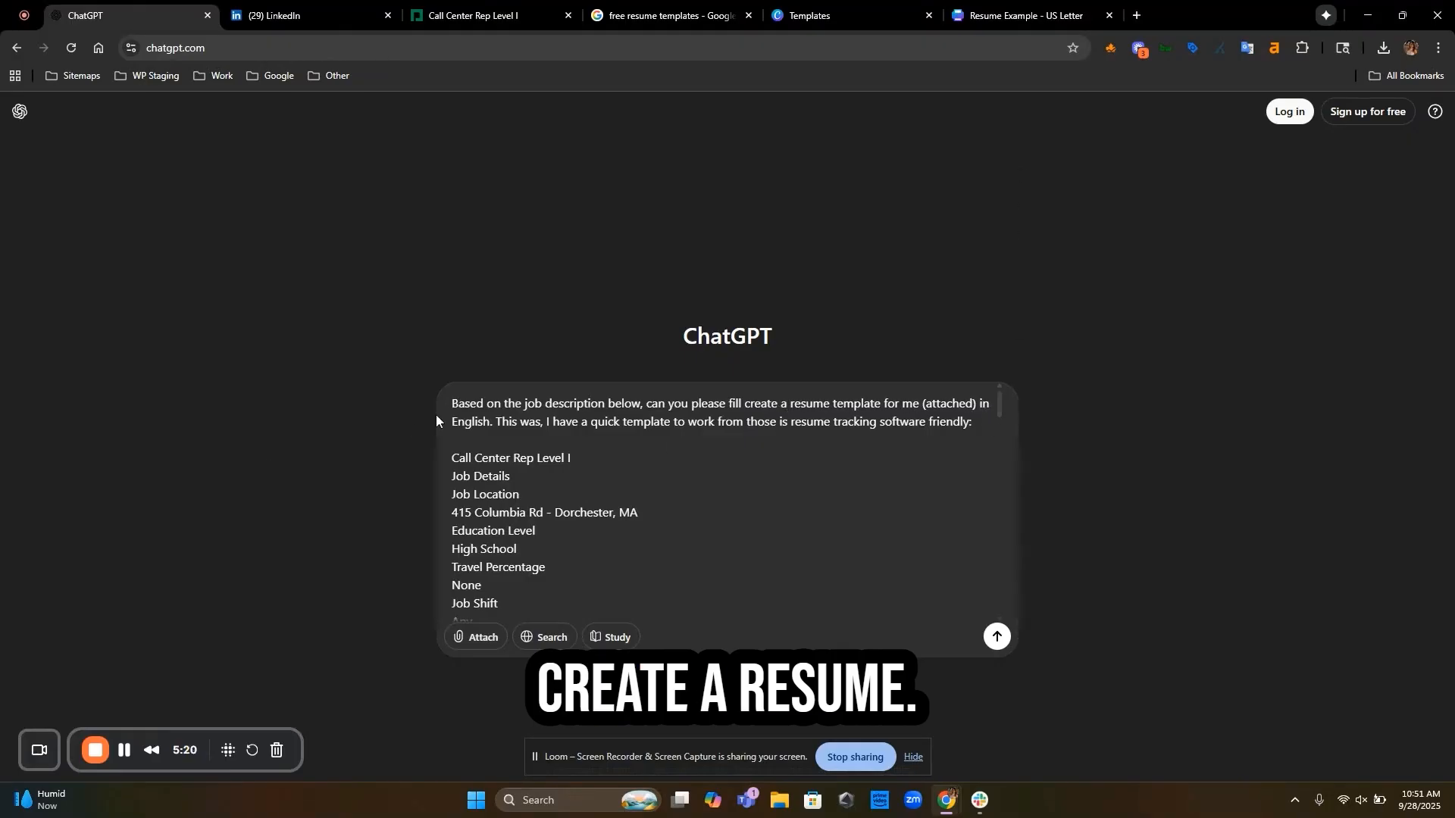
left_click_drag(489, 424, 872, 394)
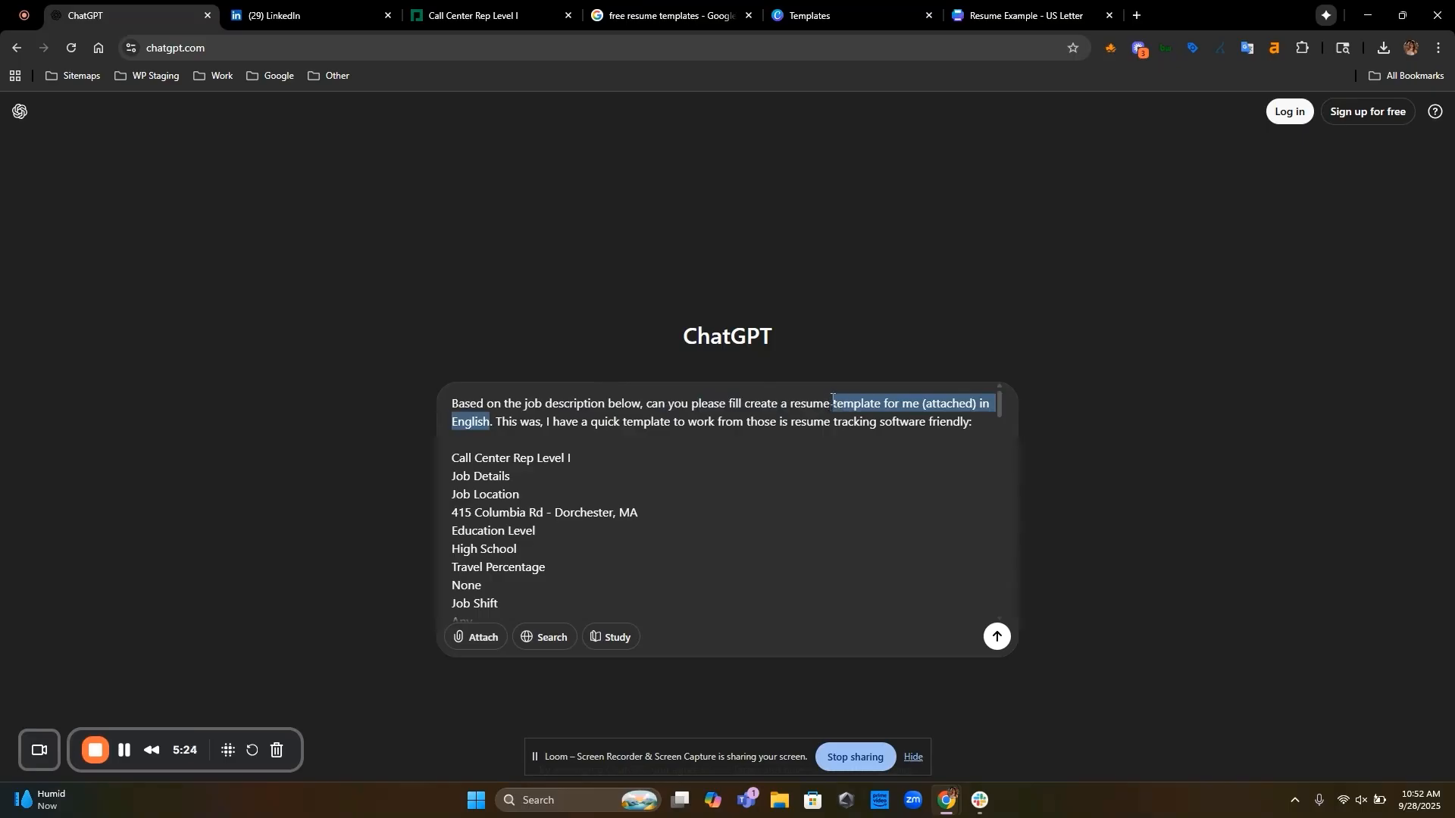
type("for me to wor")
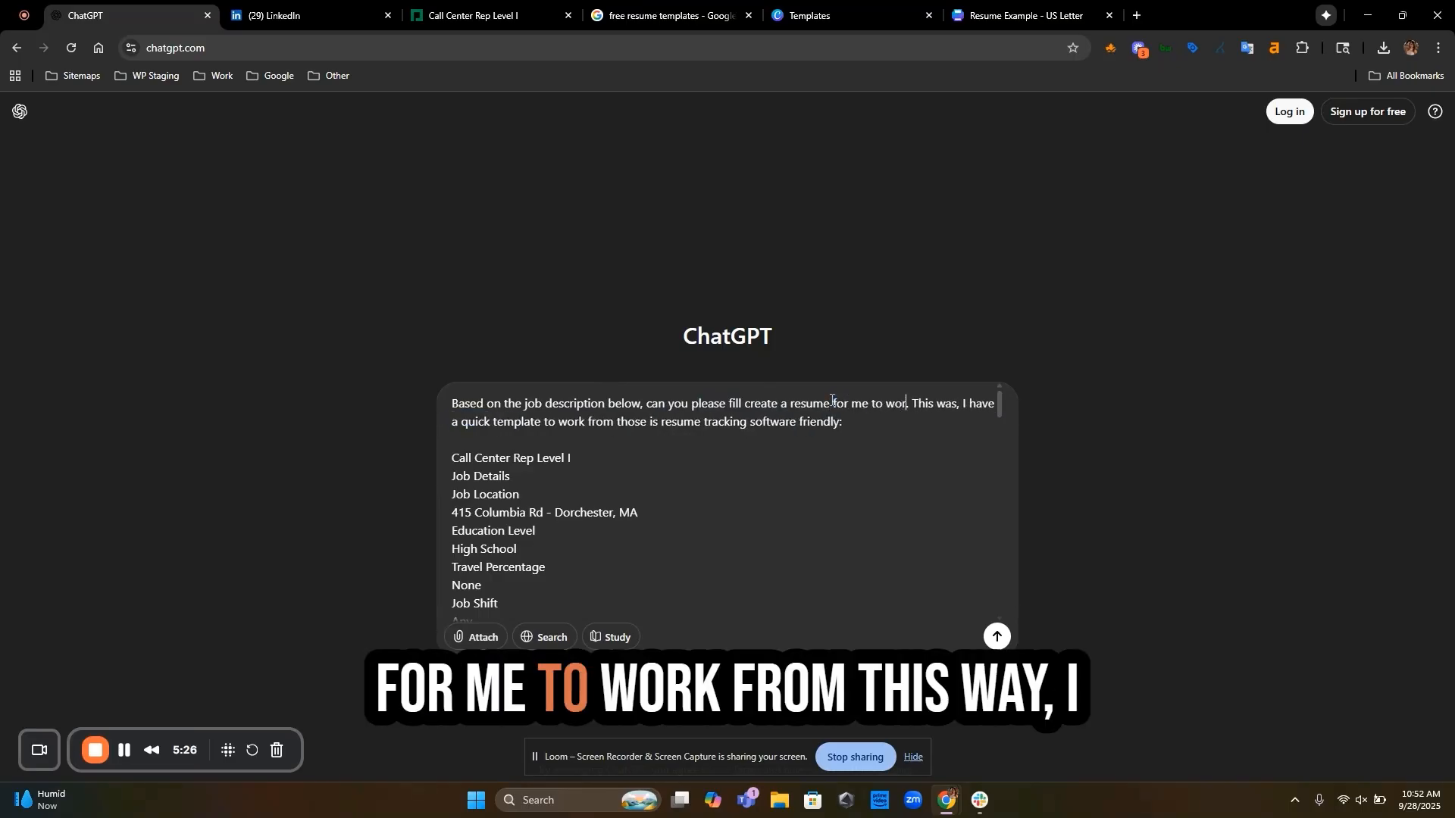
type("k from")
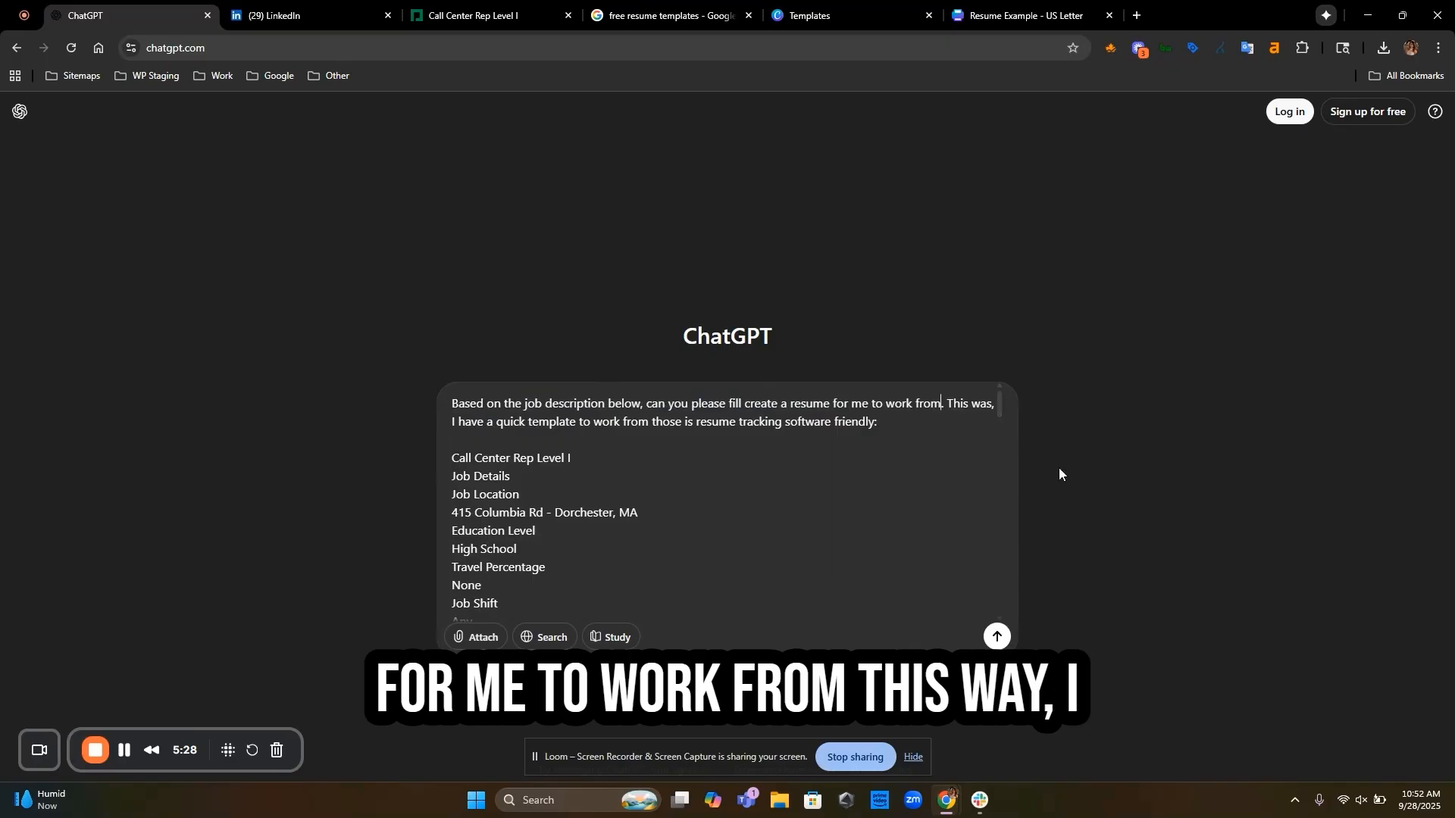
left_click(991, 404)
type(",")
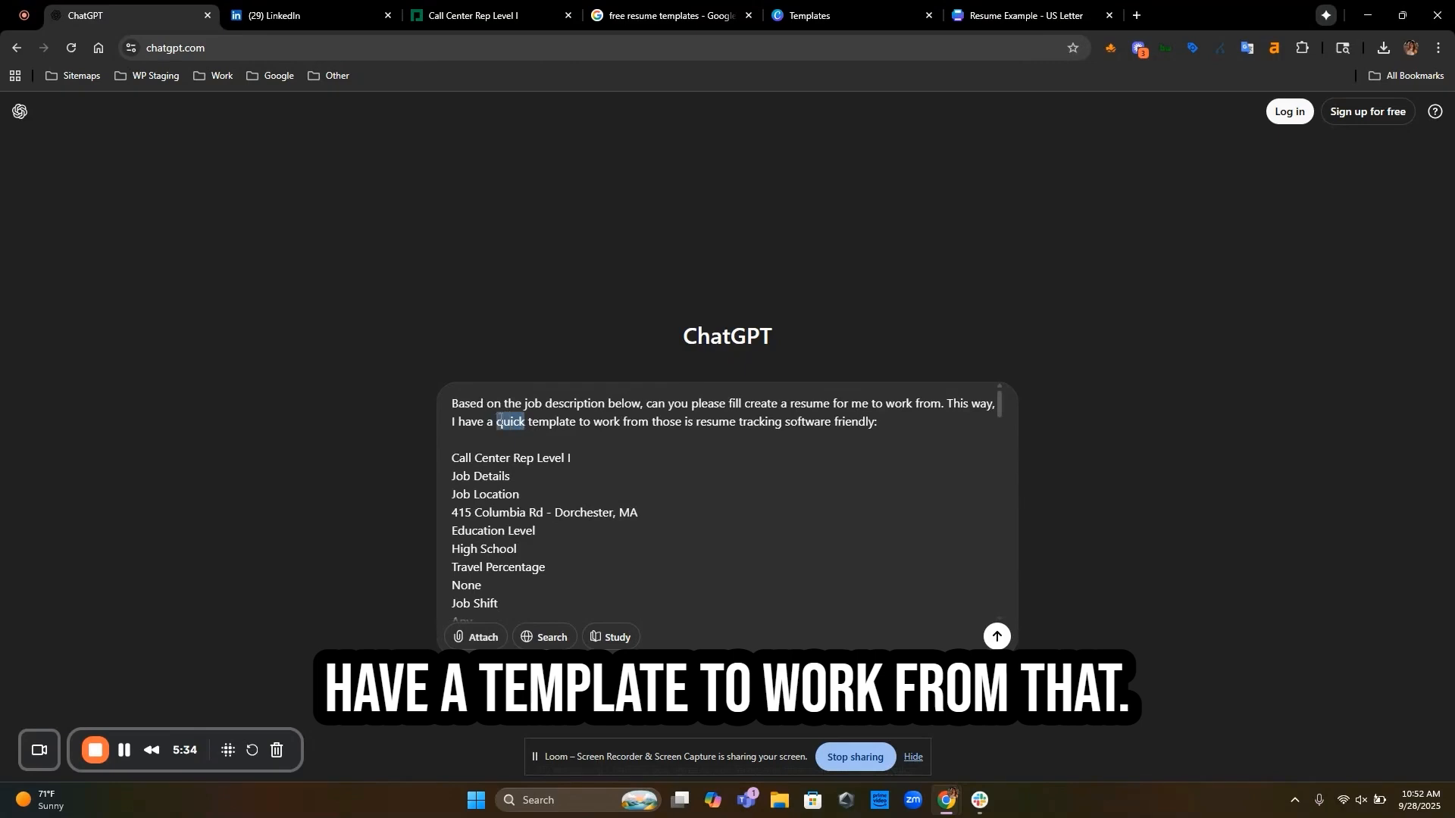
key("BackSpace")
left_click_drag(620, 422, 651, 422)
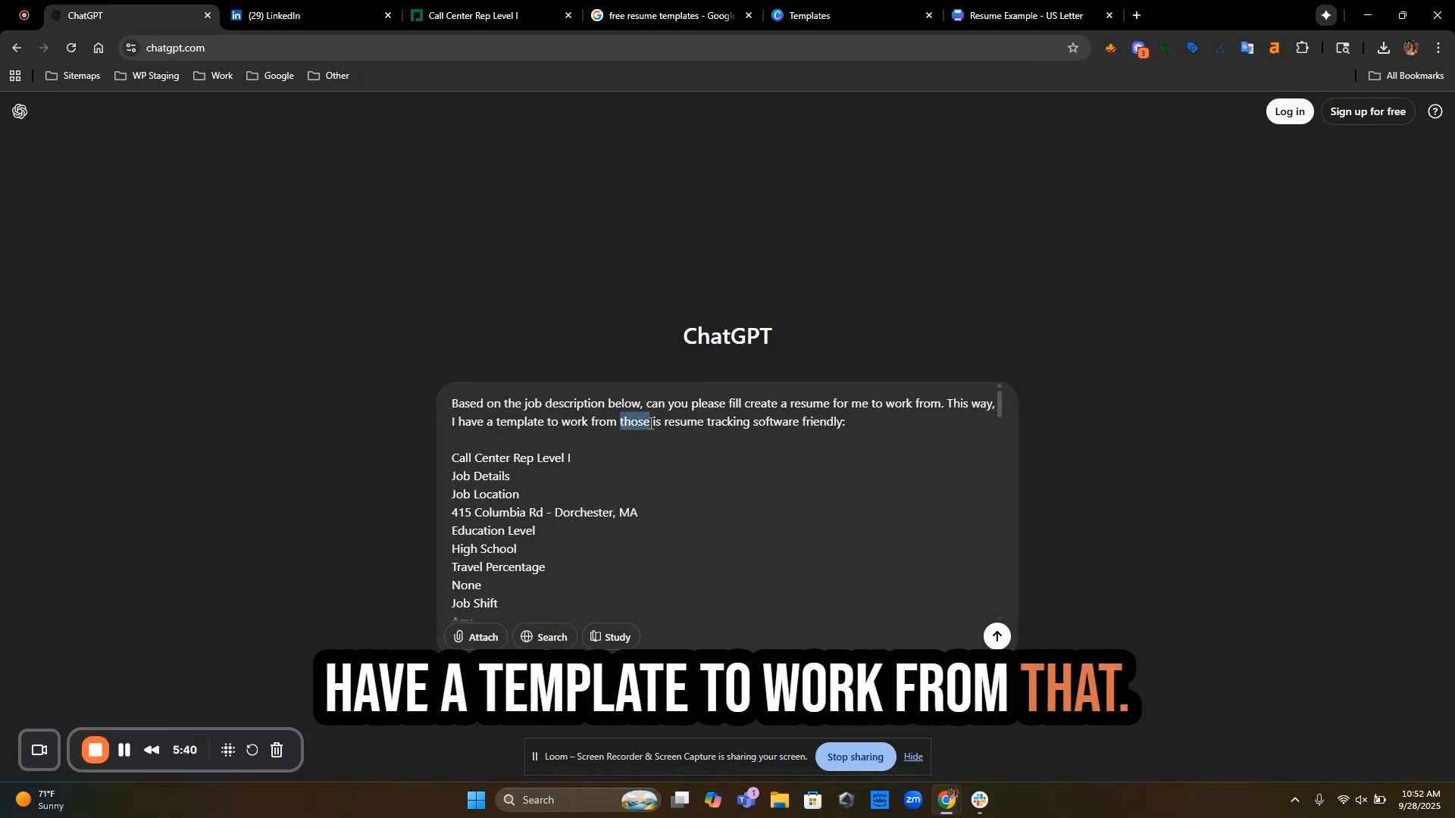
type("that")
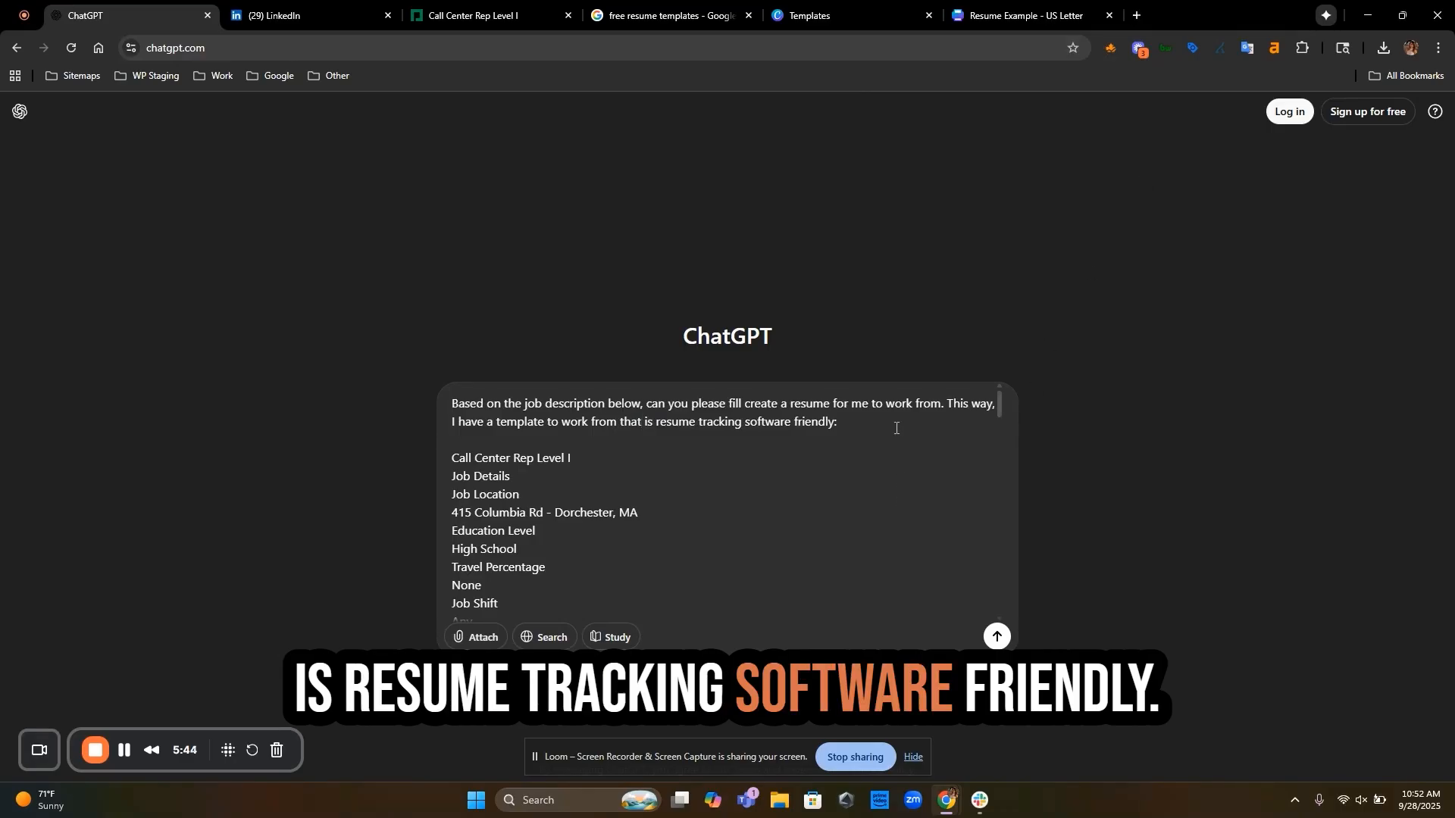
left_click(997, 637)
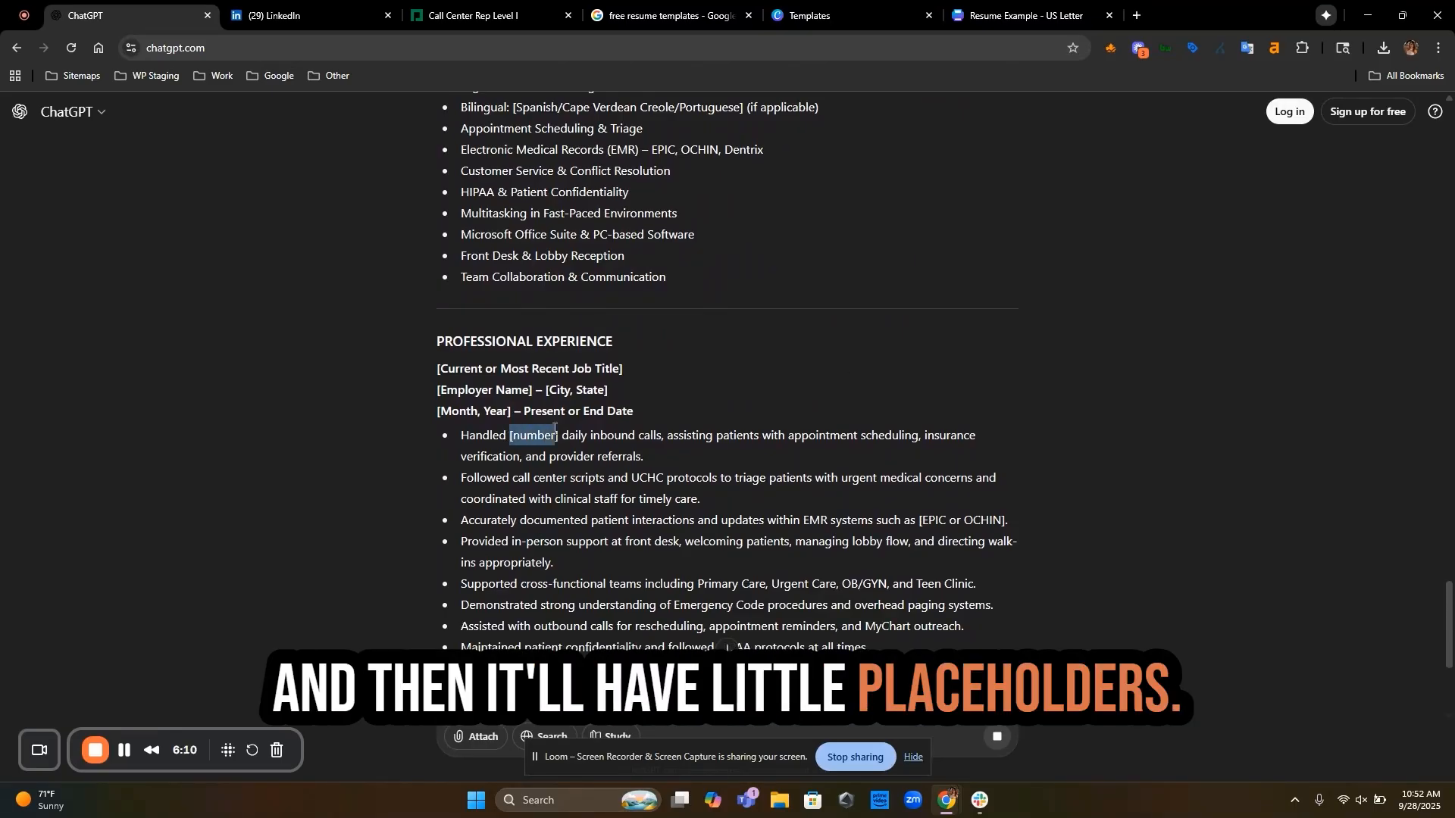
Find the Professional Summary in ChatGPT's generated resume and copy the whole paragraph.
scroll(646, 493, "down", 4)
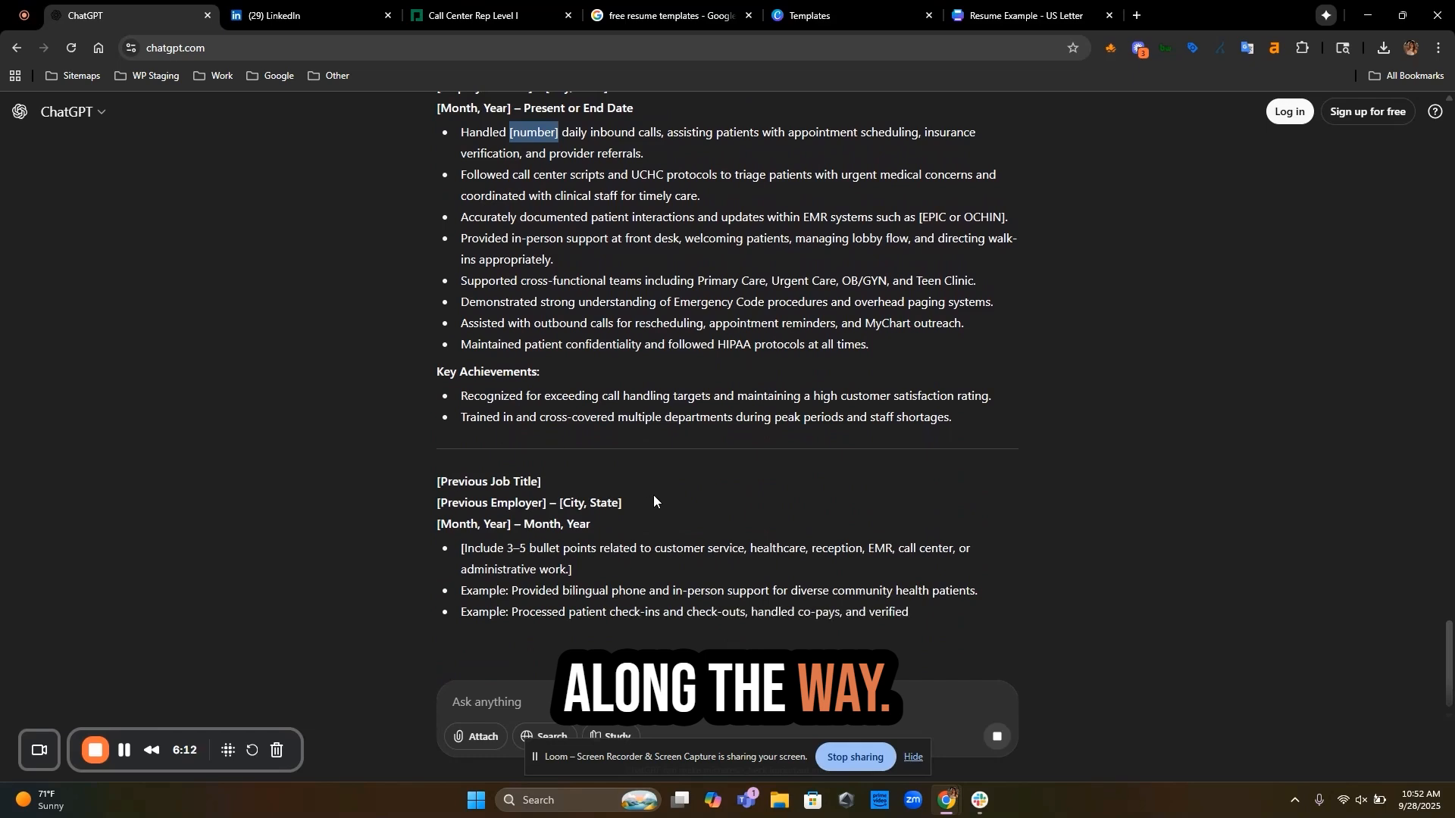
scroll(654, 494, "down", 1)
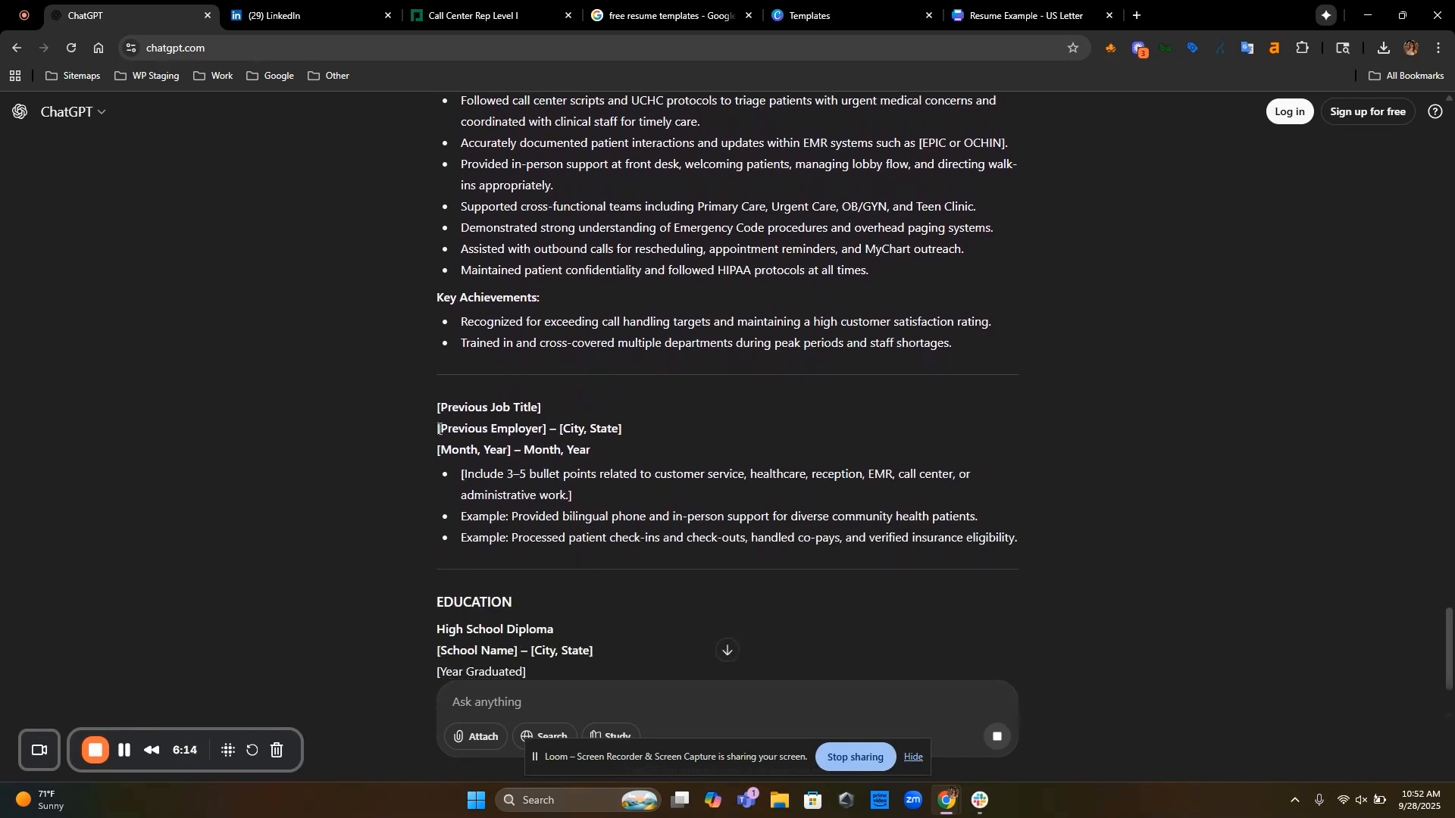
scroll(591, 475, "down", 3)
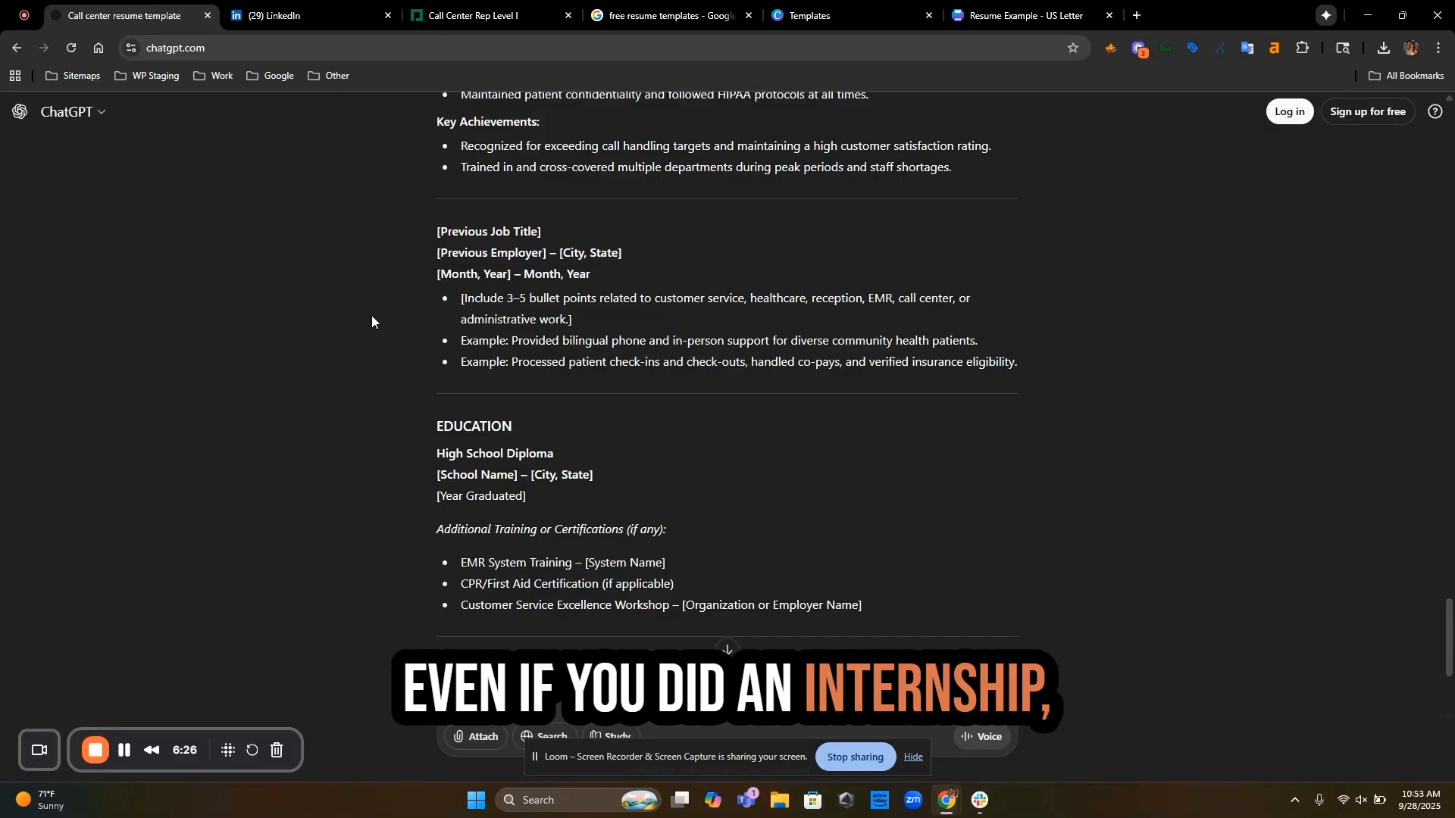
scroll(330, 257, "down", 3)
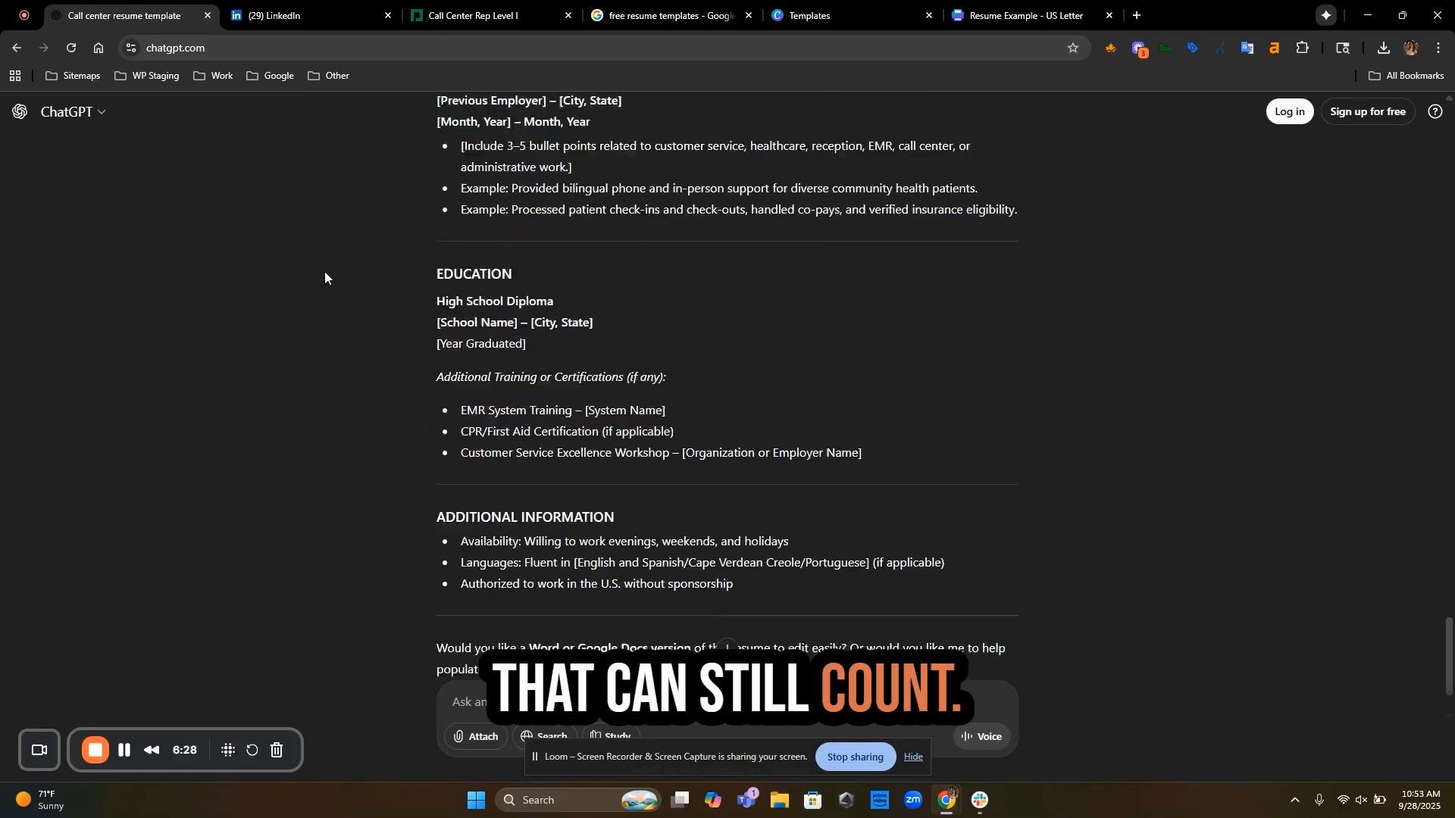
scroll(320, 294, "up", 10)
scroll(319, 294, "down", 2)
scroll(319, 294, "up", 12)
scroll(319, 297, "down", 7)
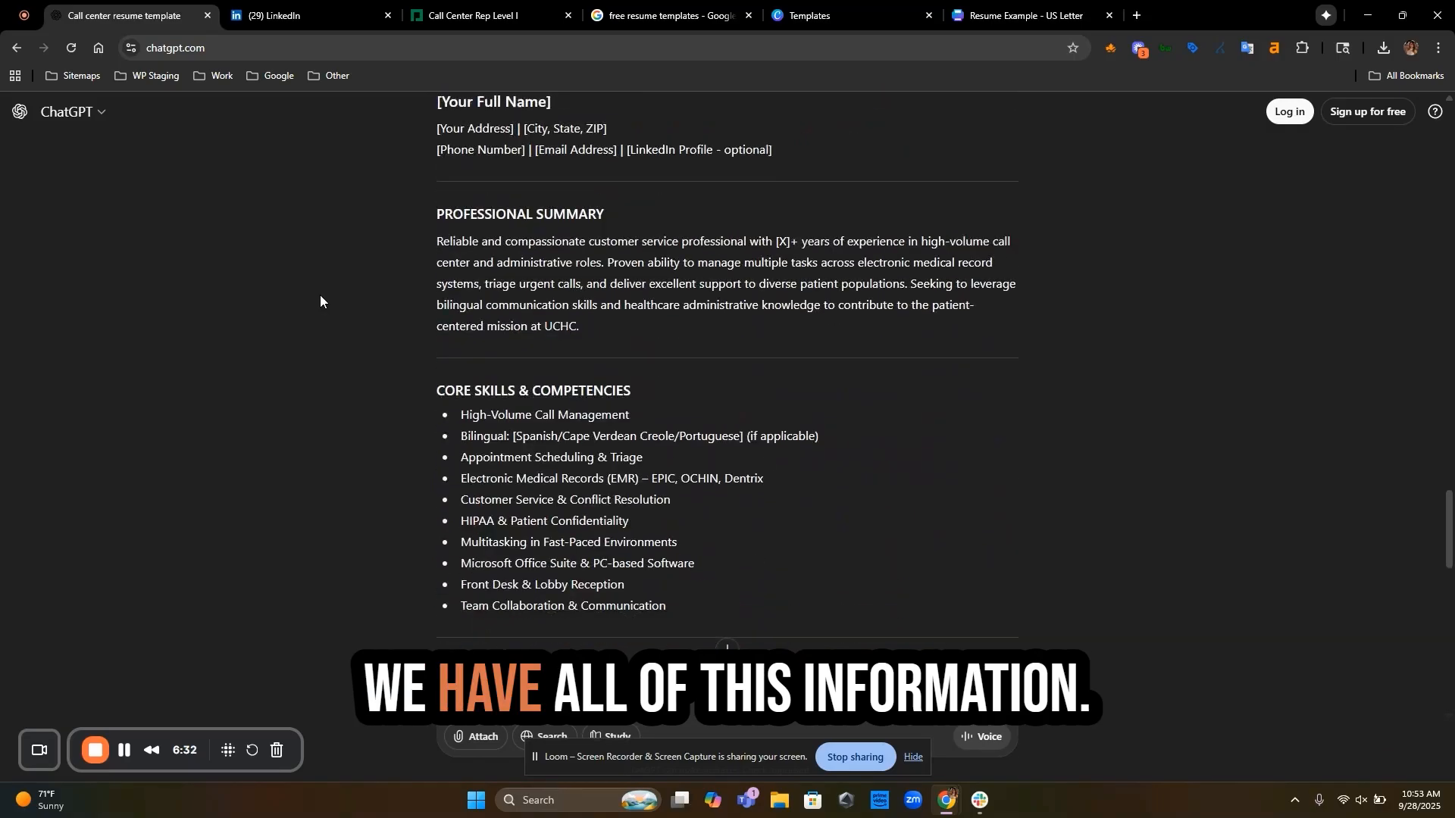
left_click_drag(612, 325, 388, 227)
key("ctrl+c")
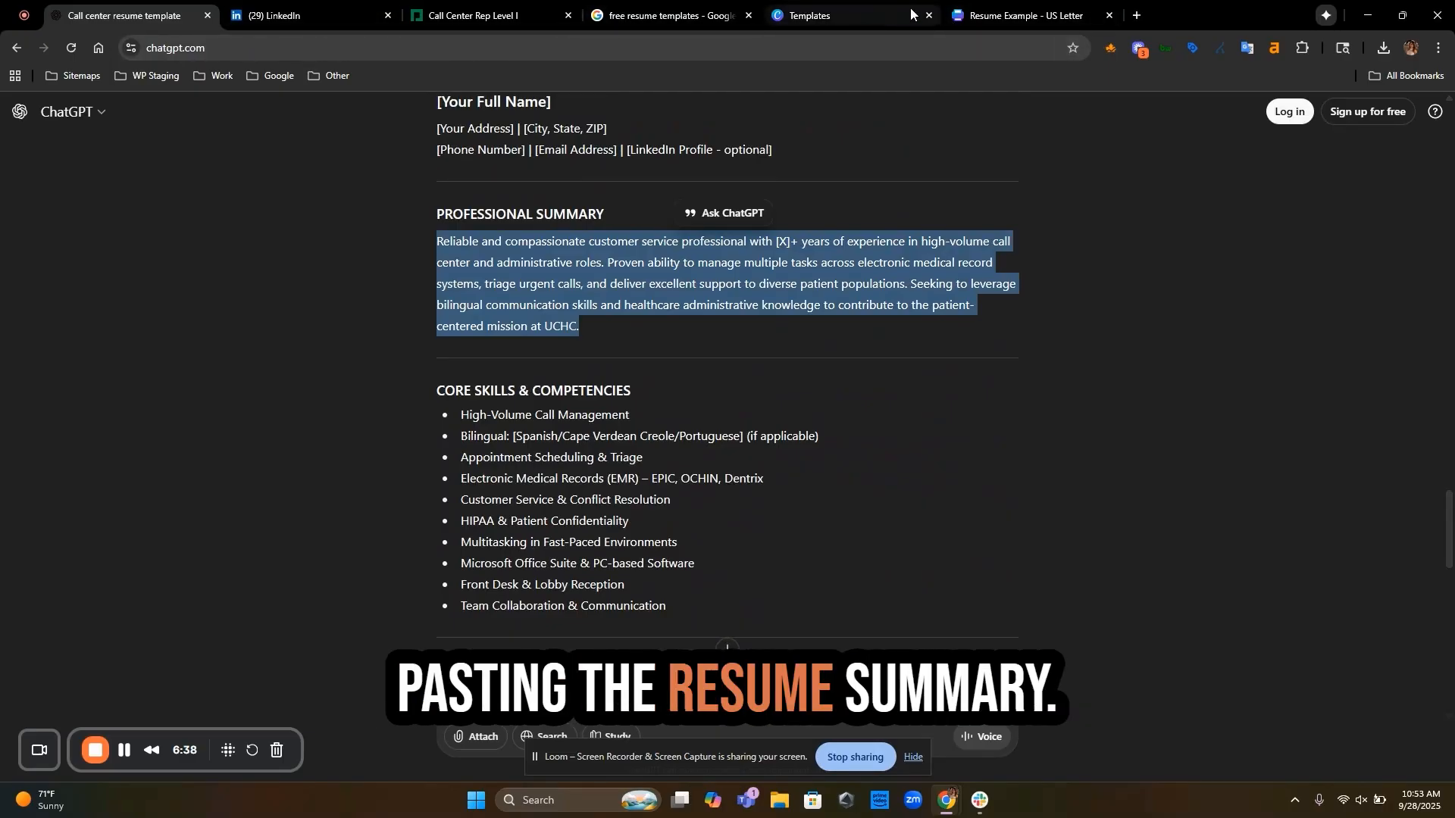
left_click(979, 17)
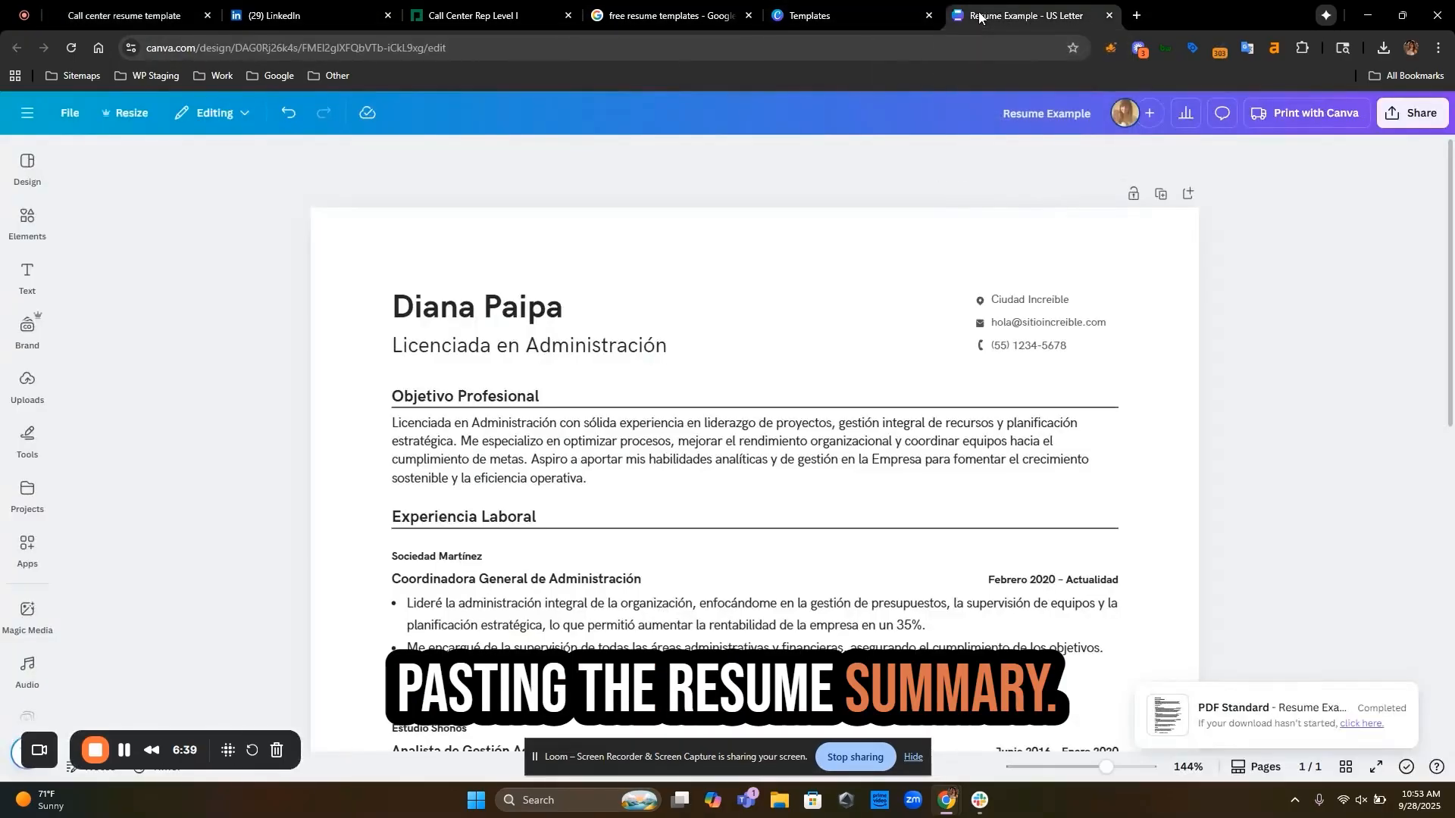
Paste the English professional summary over the Spanish Objetivo Profesional paragraph.
left_click(598, 475)
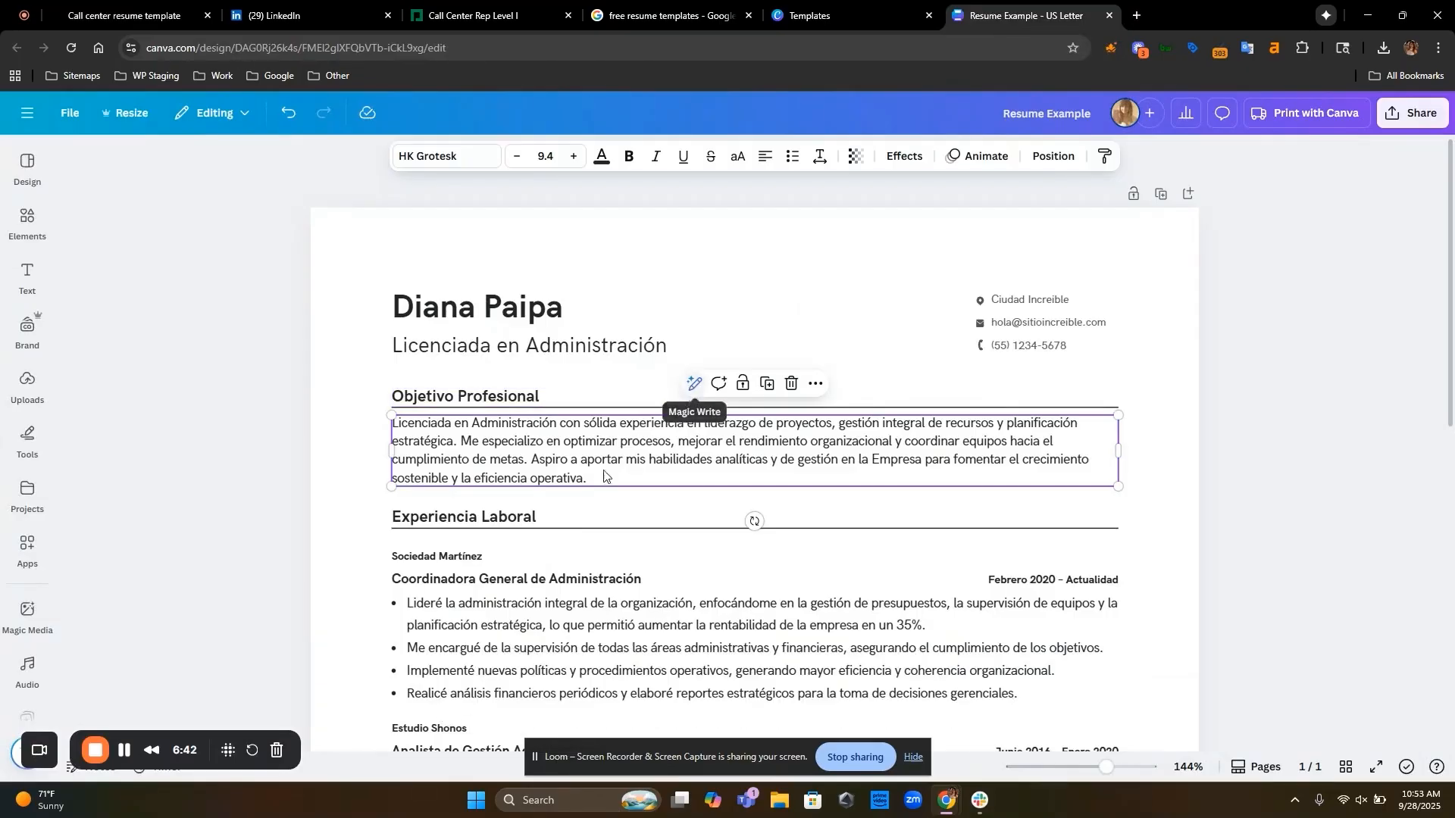
double_click(523, 479)
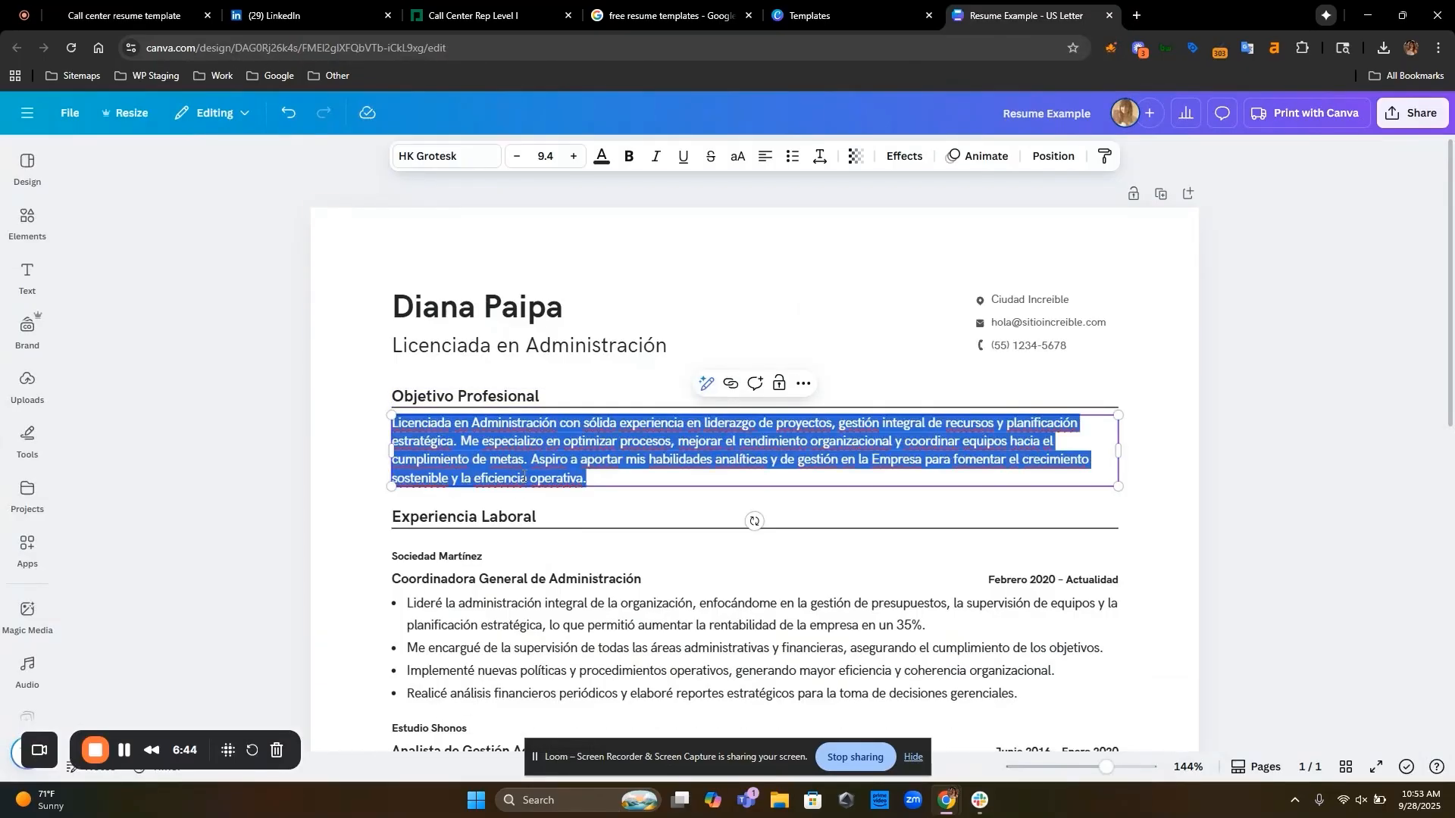
key("ctrl+v")
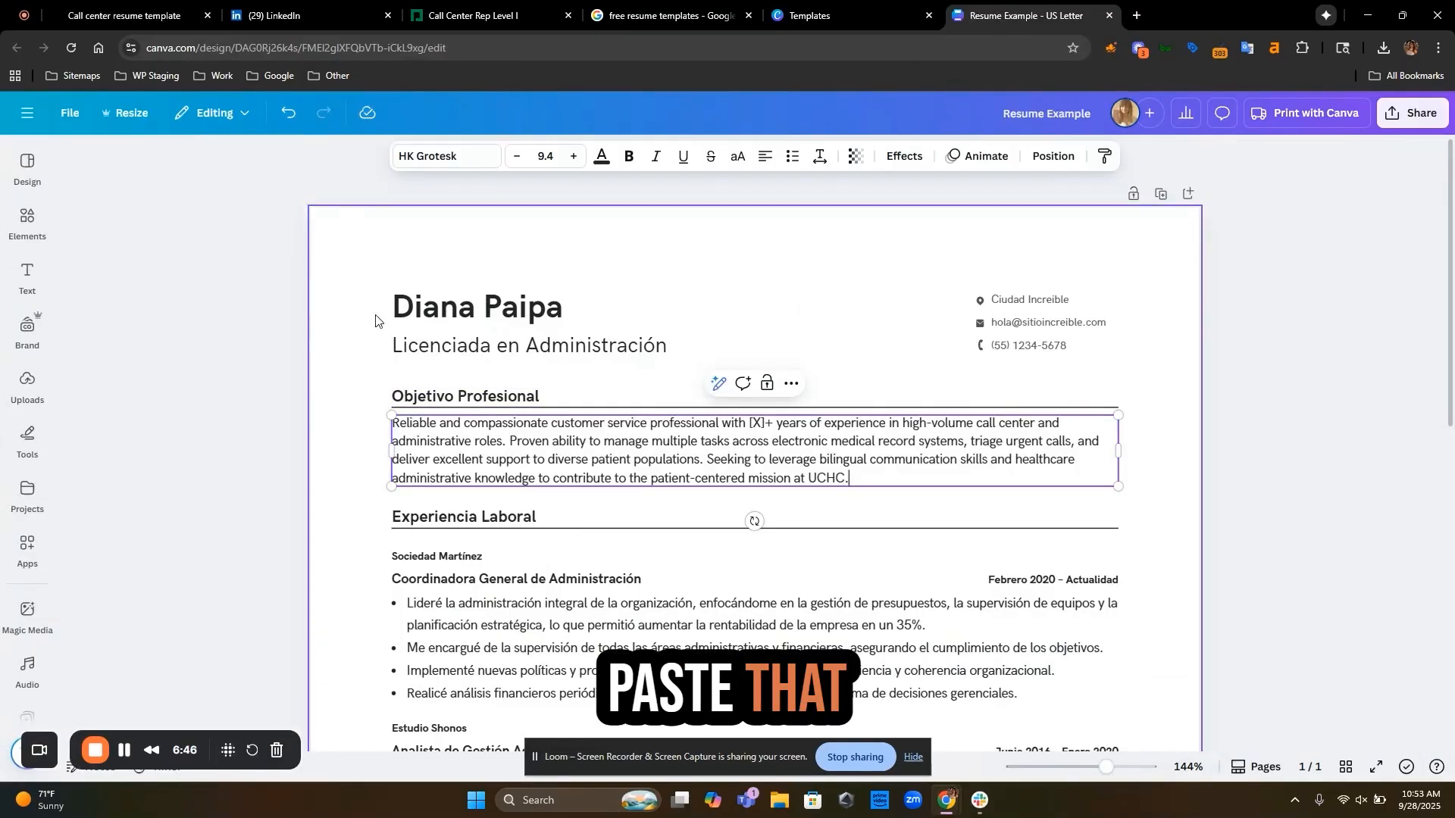
Change the subtitle under the name to 'Licensed in Adminstration'.
left_click(507, 317)
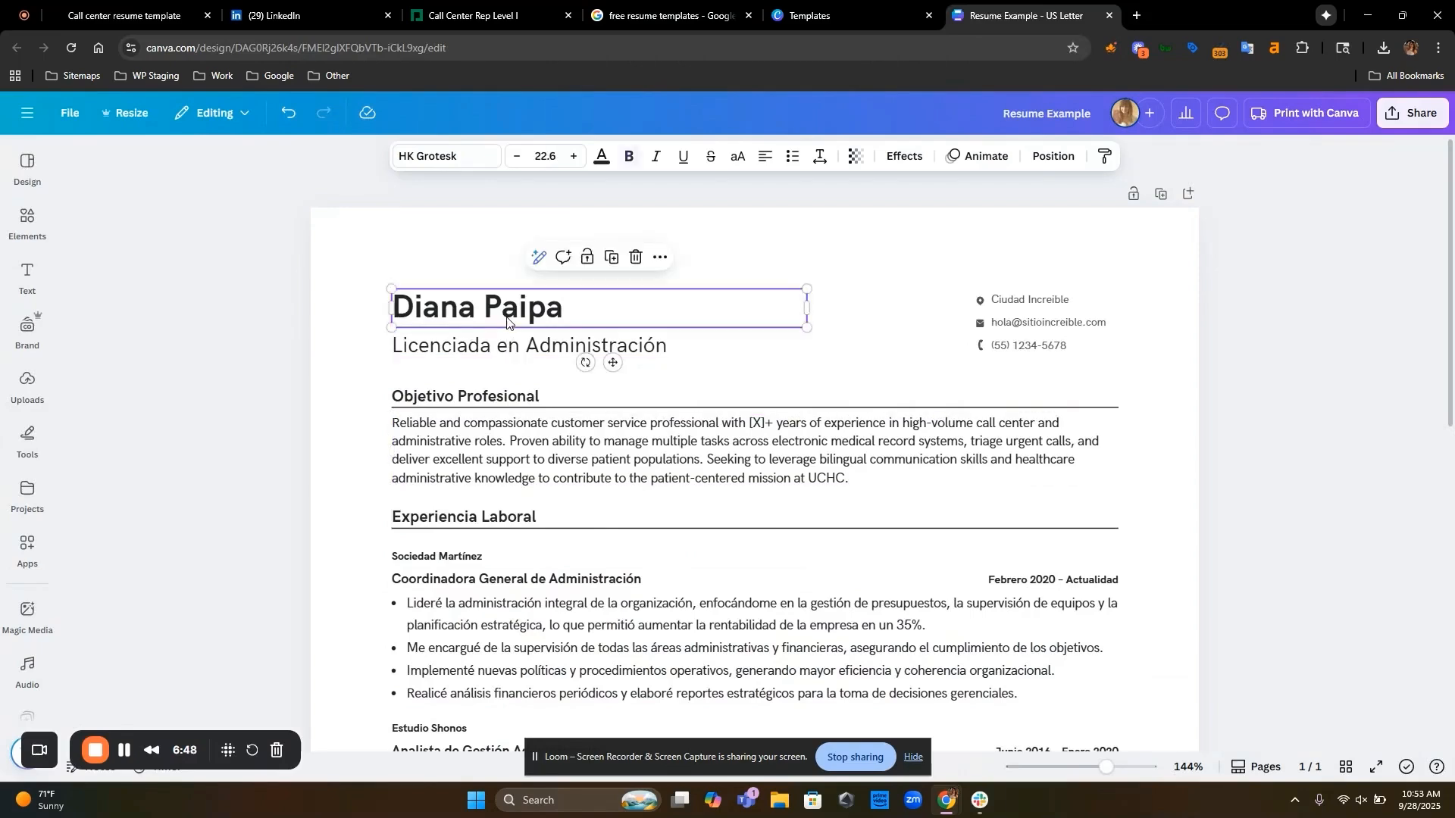
double_click(507, 317)
left_click(591, 347)
double_click(591, 347)
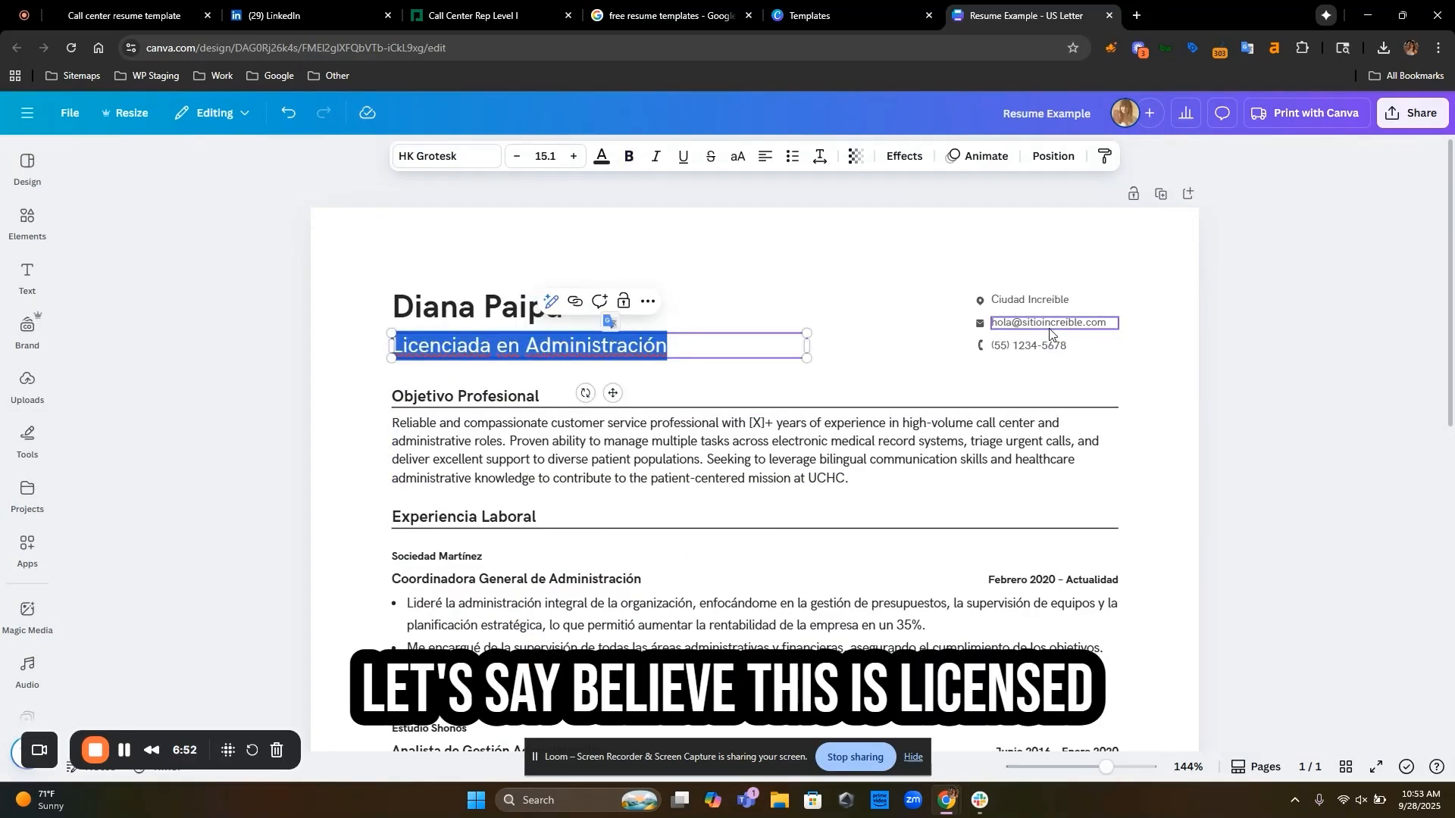
key("BackSpace")
type("Li")
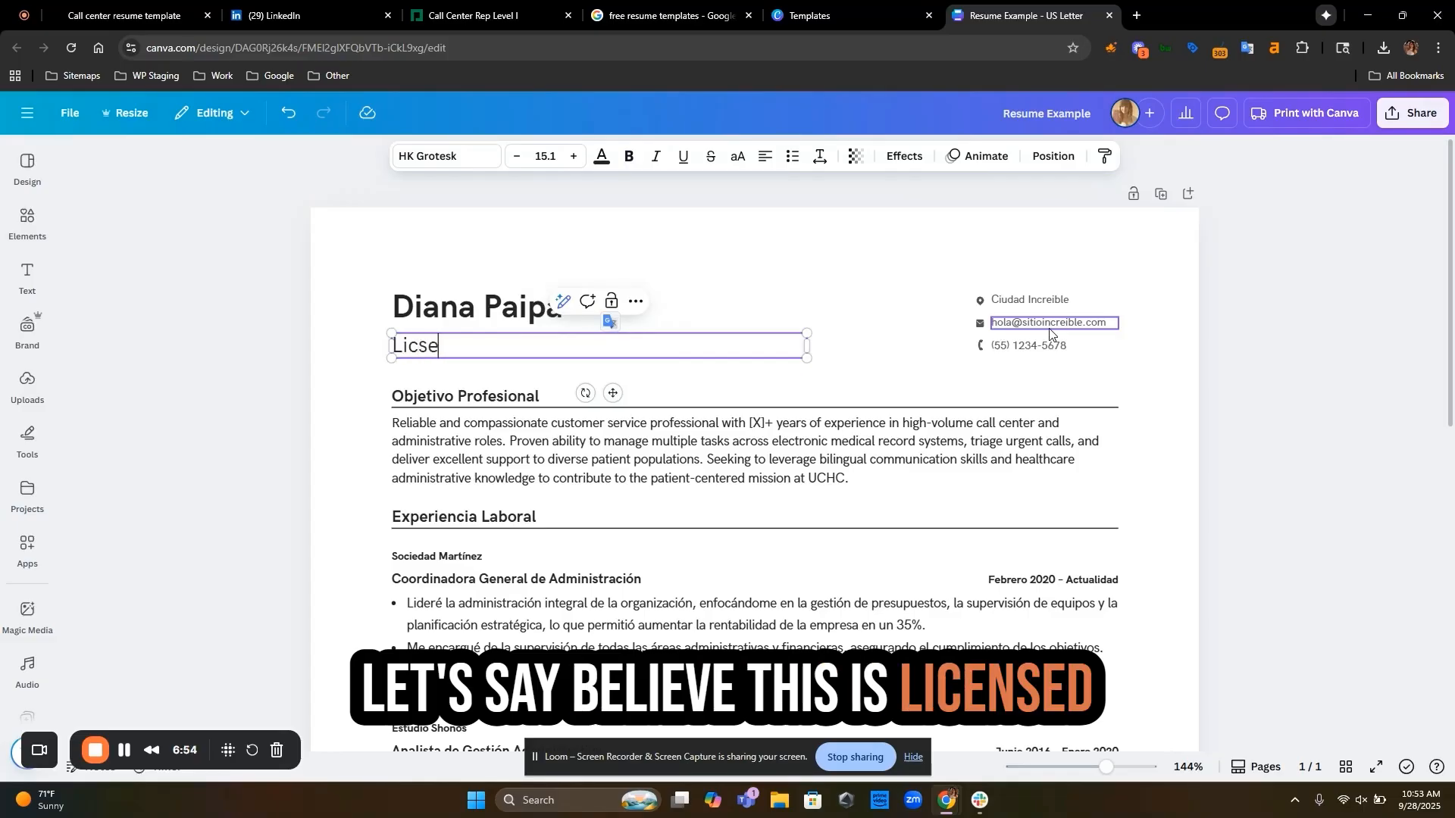
type("cse")
key("BackSpace")
key("BackSpace")
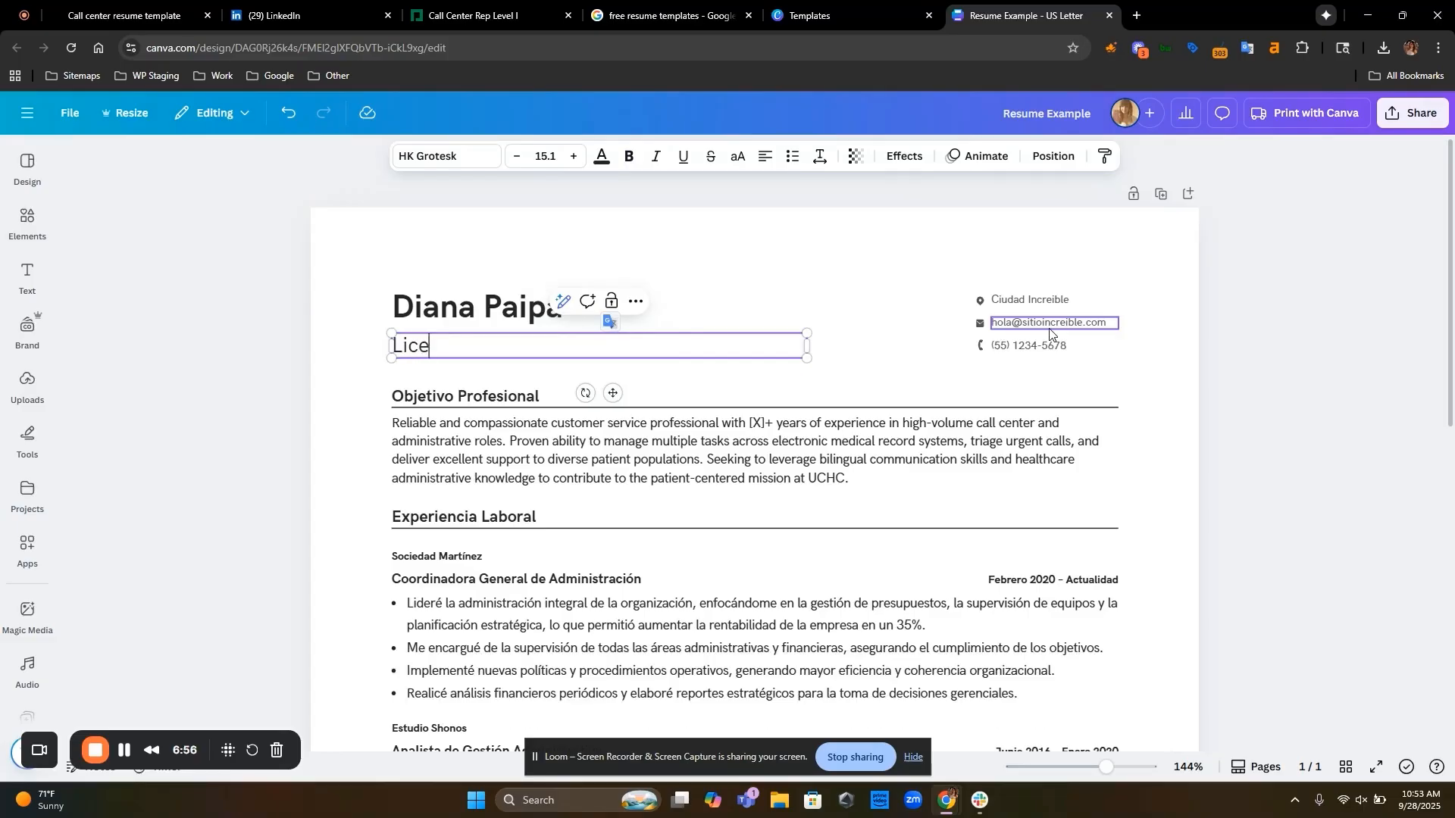
type("ensed in Adminstration")
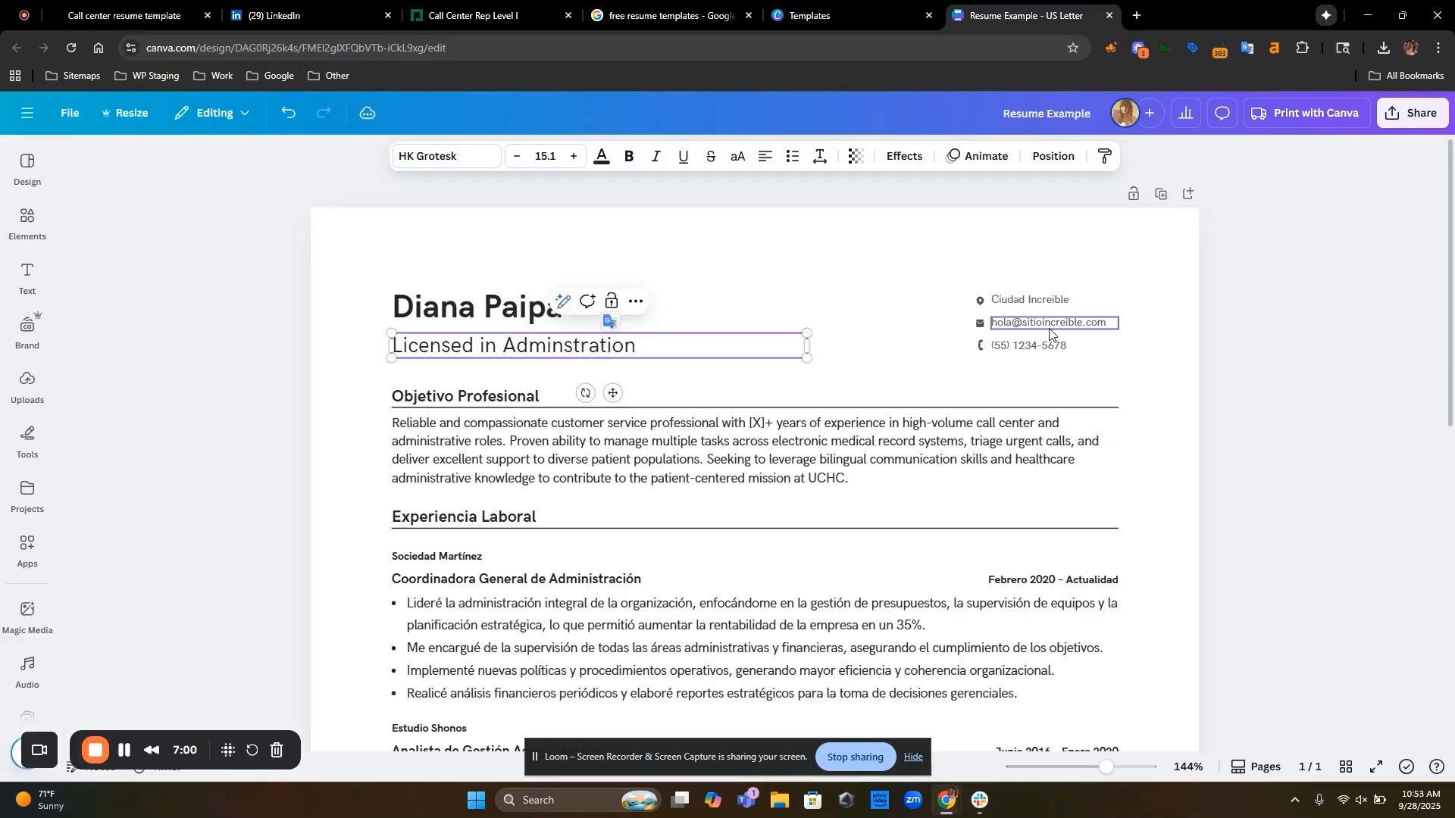
left_click(1286, 337)
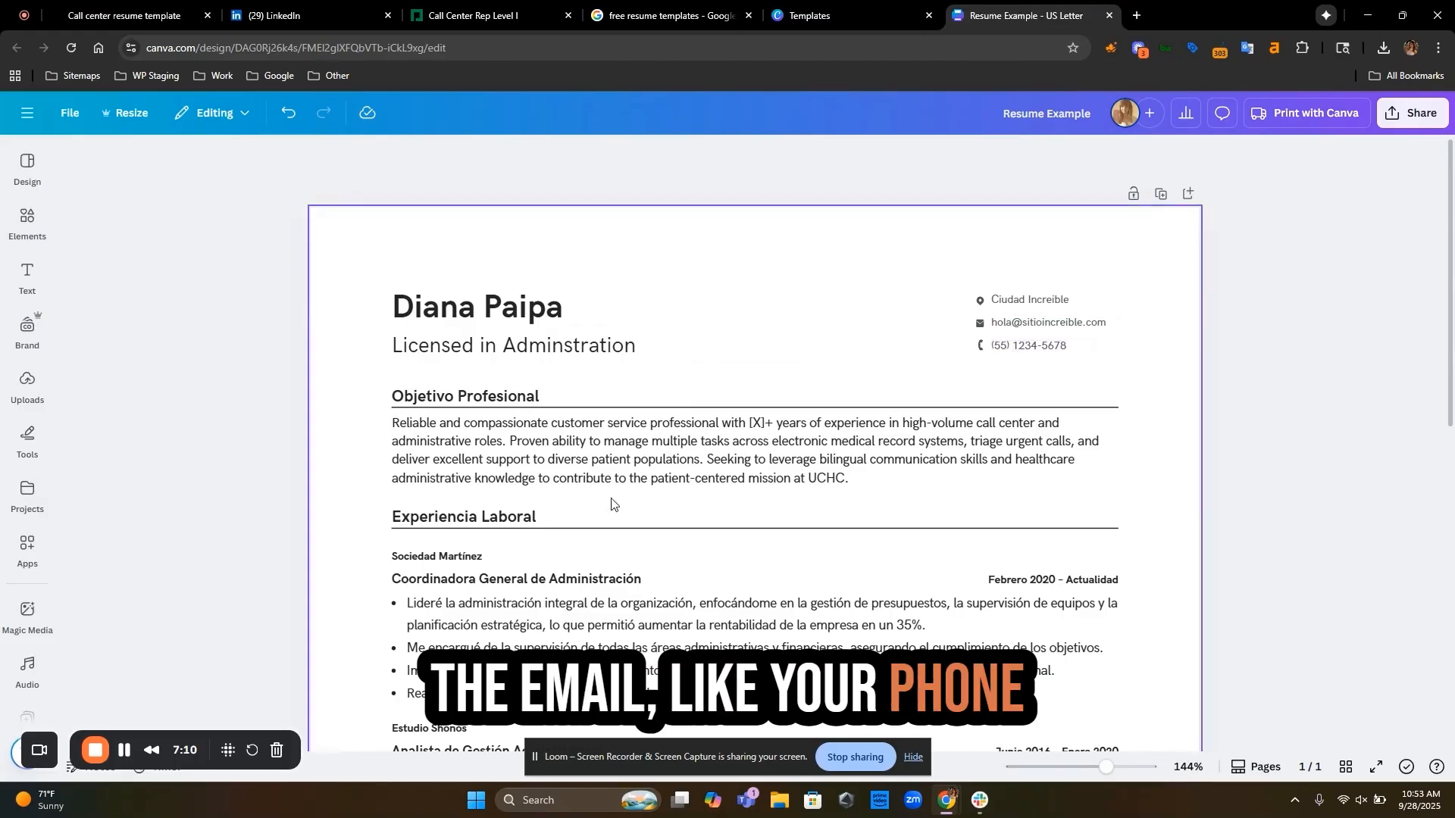
scroll(553, 371, "down", 3)
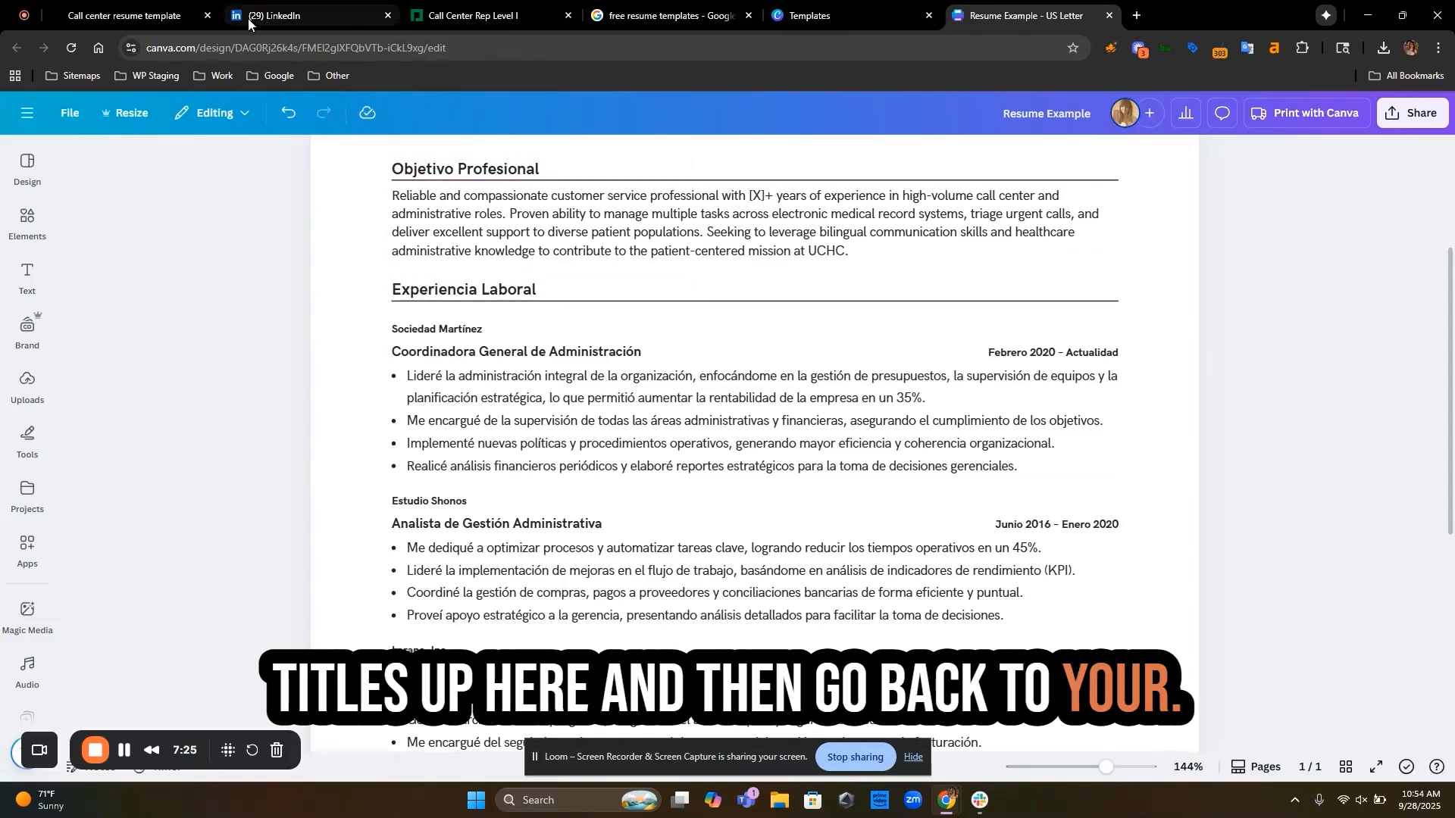
Copy the first four Professional Experience bullets from ChatGPT's resume template.
left_click(140, 21)
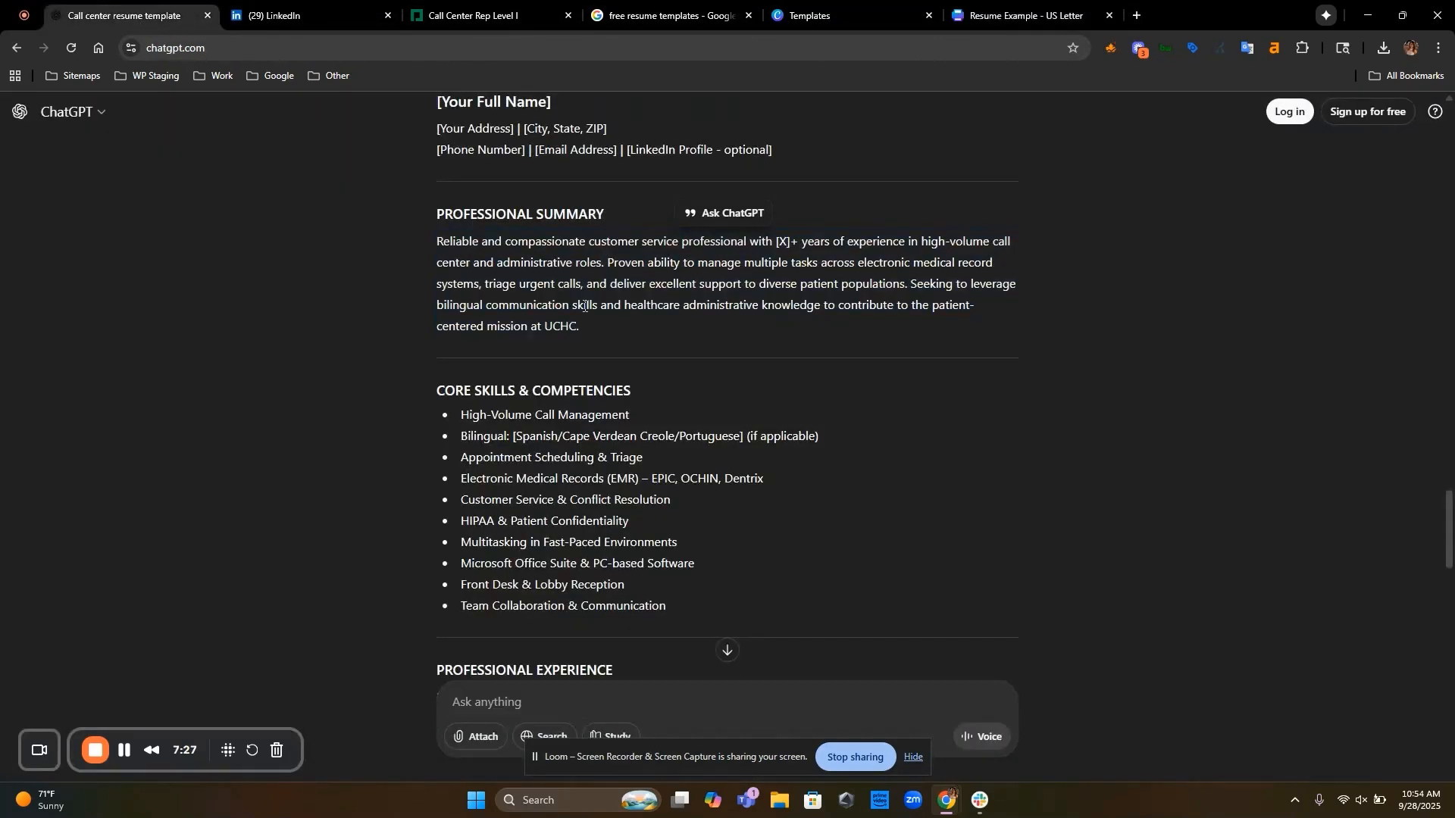
scroll(584, 306, "down", 1)
scroll(590, 310, "down", 2)
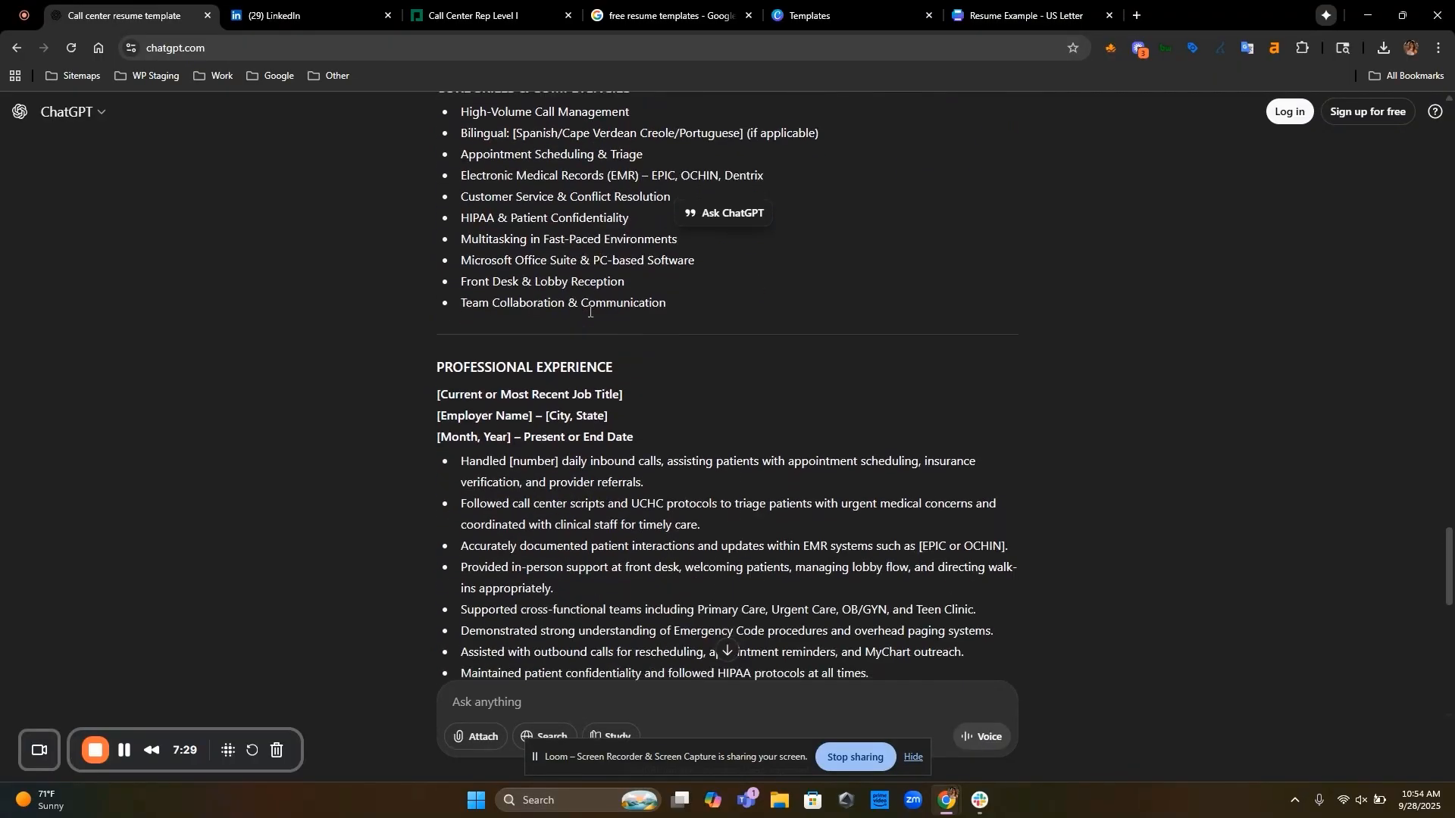
scroll(468, 467, "down", 2)
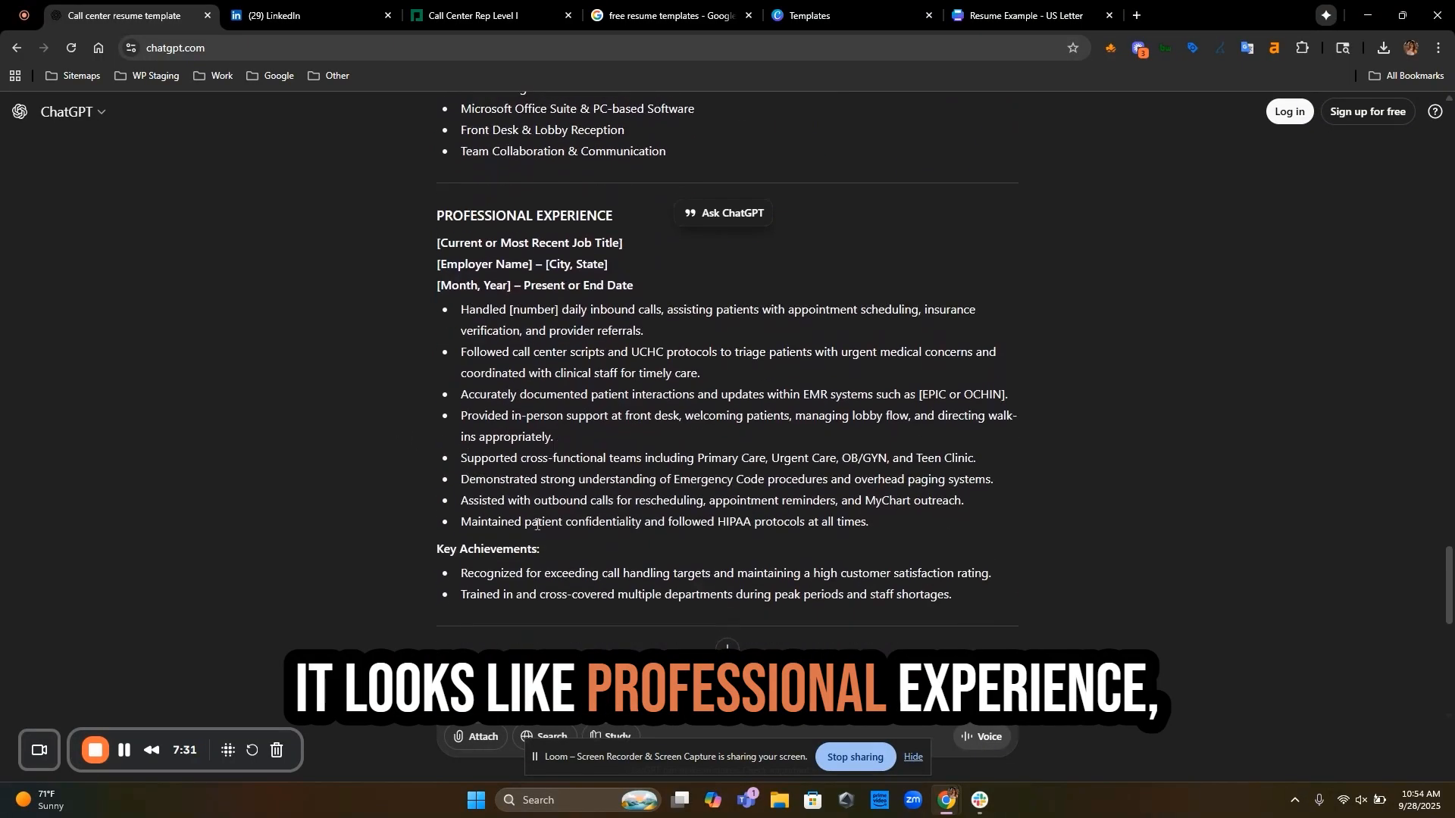
left_click_drag(561, 438, 456, 316)
key("ctrl+c")
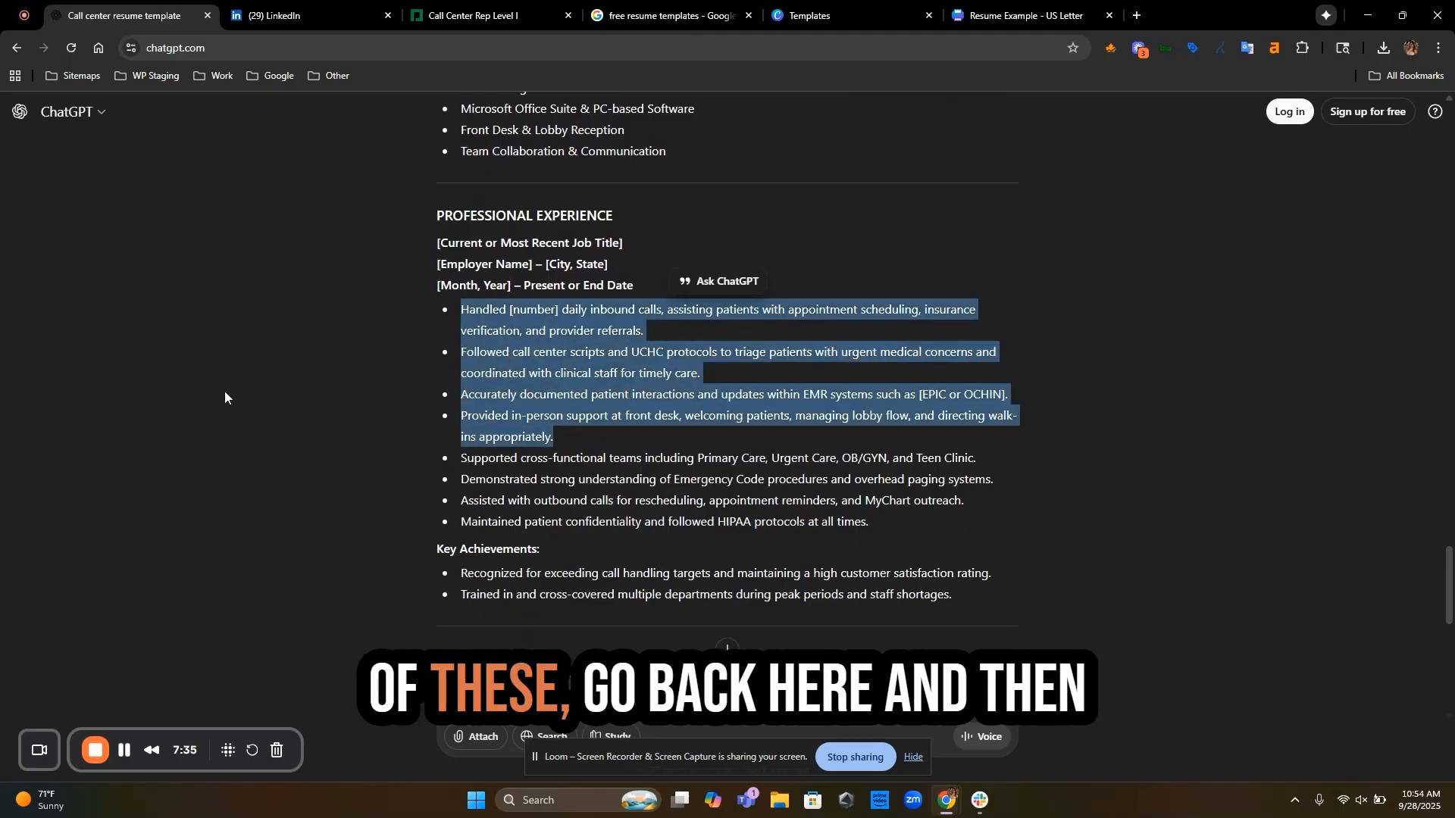
left_click(1064, 15)
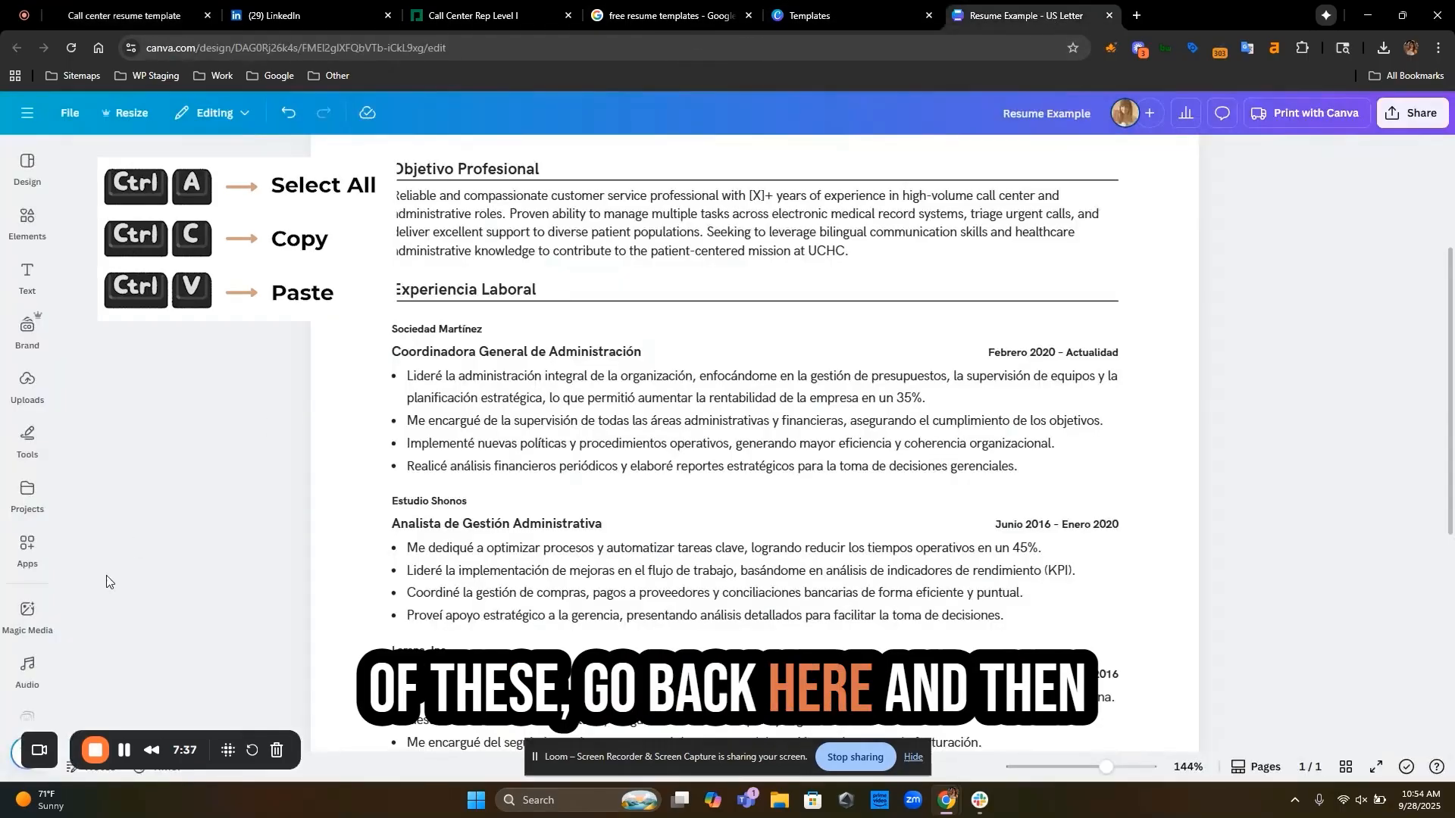
Replace the first job's Spanish bullets with the English ones, dropping the empty and in-person support bullets.
left_click(866, 413)
key("ctrl+a")
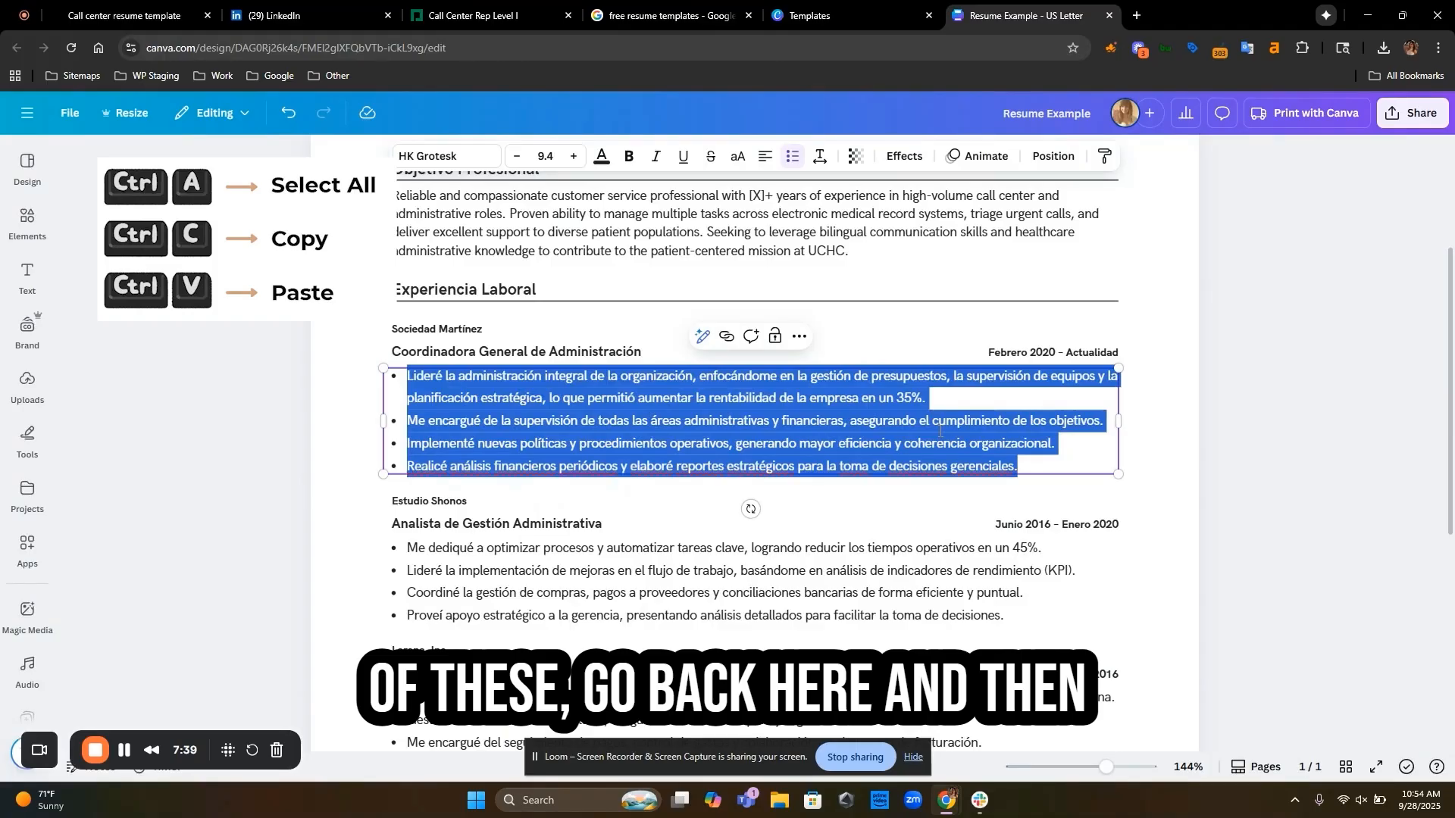
key("ctrl+v")
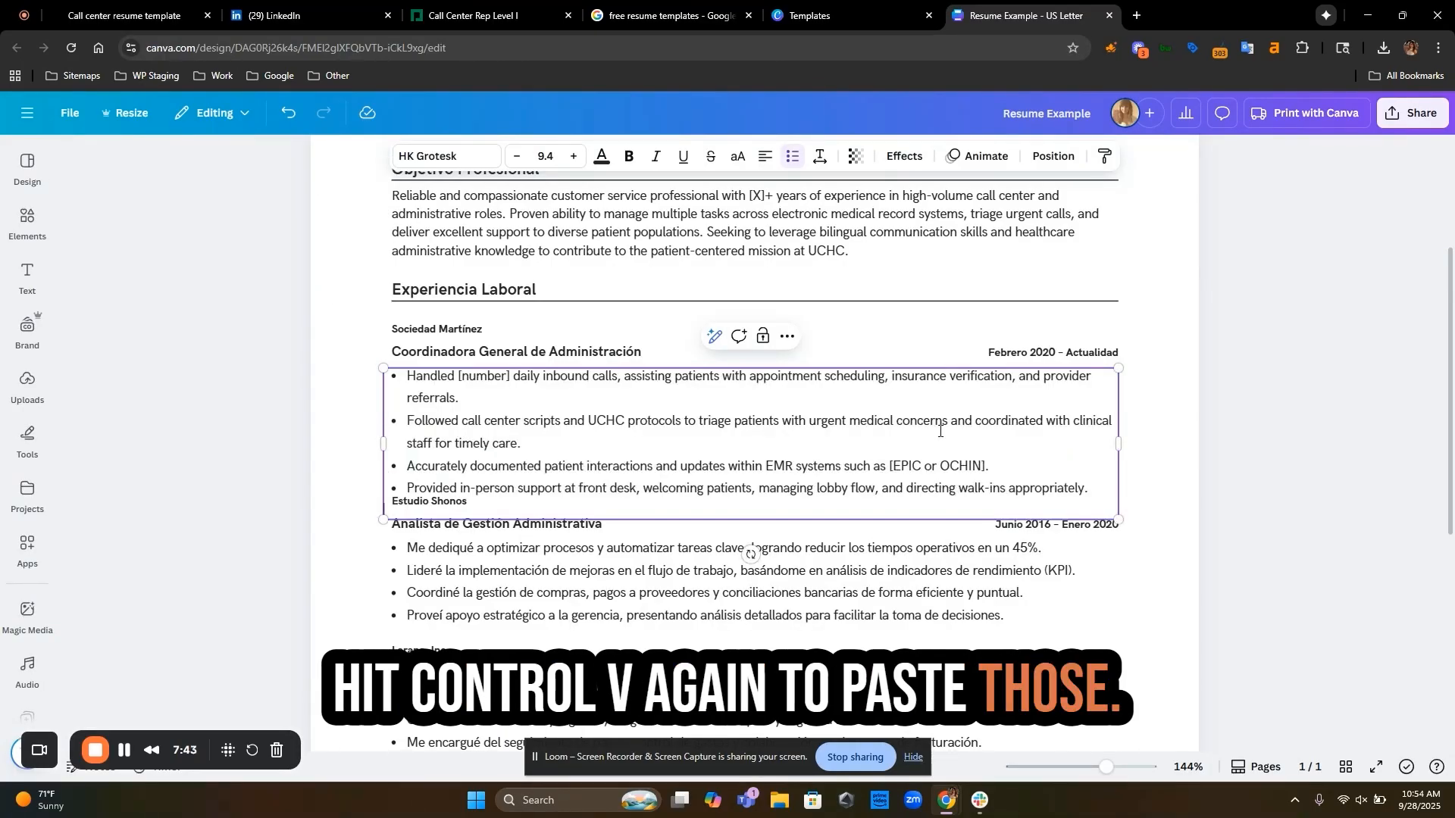
key("BackSpace")
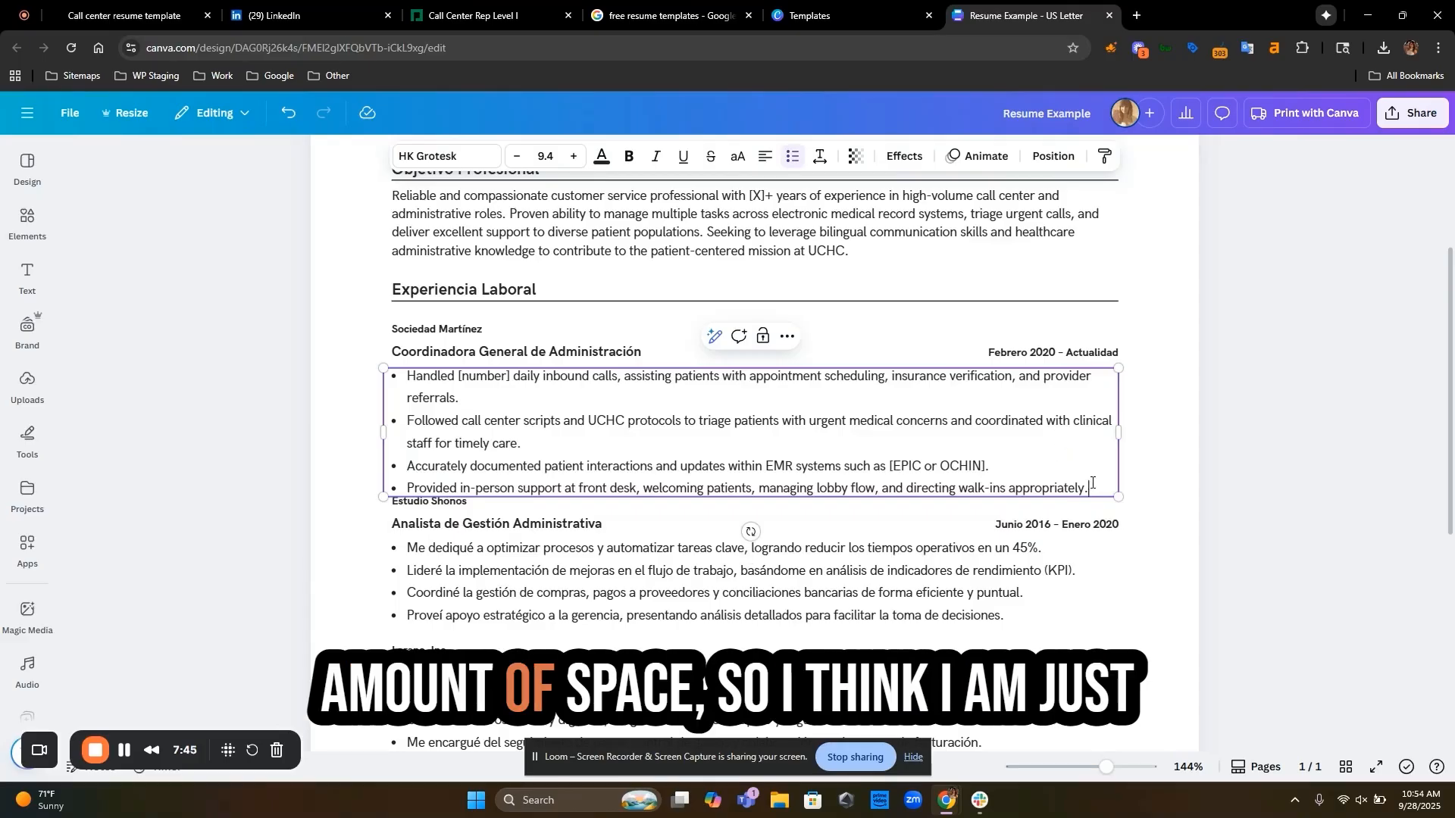
left_click_drag(1092, 482, 402, 488)
key("BackSpace")
key("BackSpace")
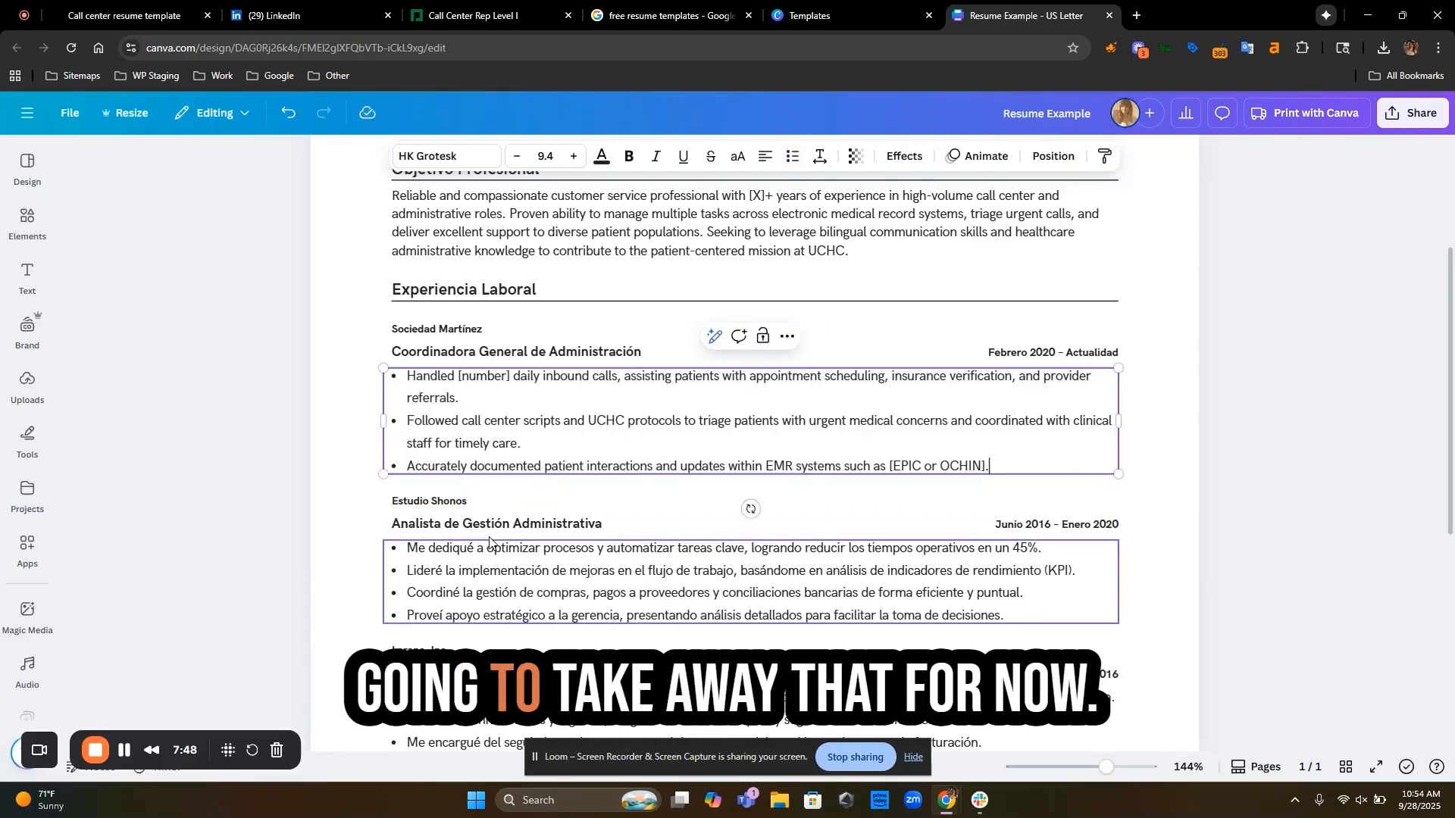
left_click(1266, 364)
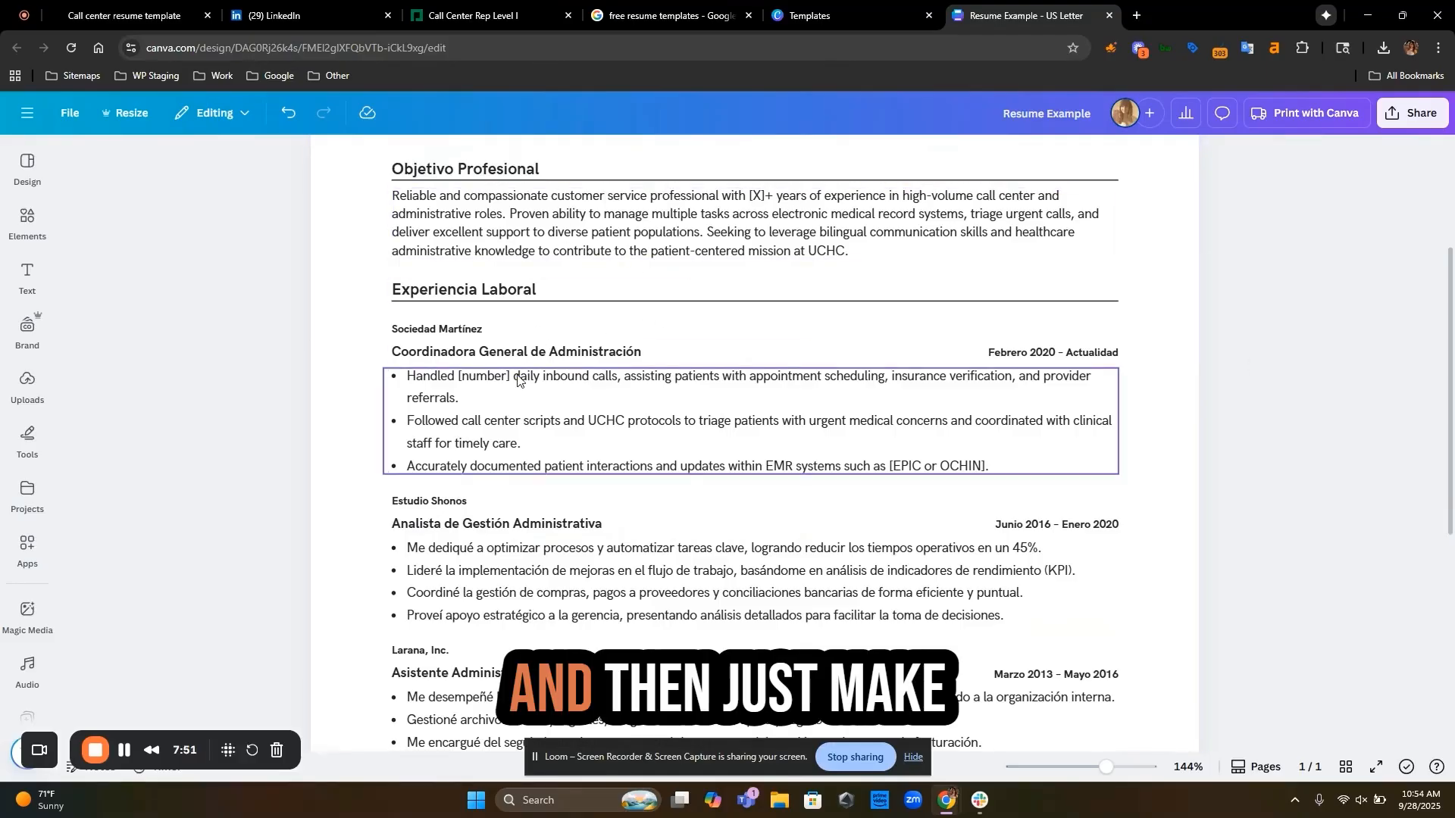
Search the web for the average number of calls a call center specialist takes per day.
left_click(461, 384)
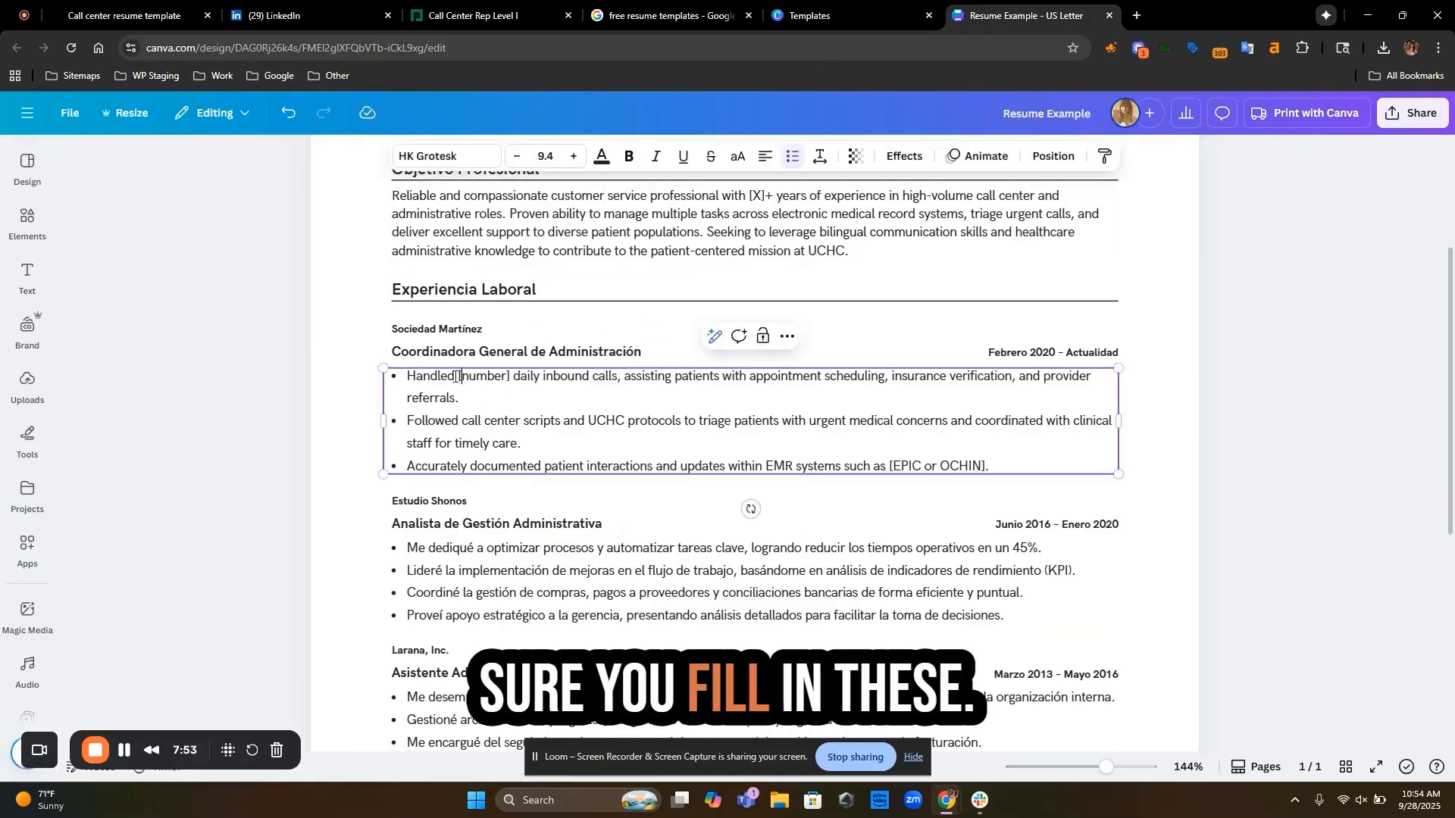
left_click_drag(467, 375, 510, 381)
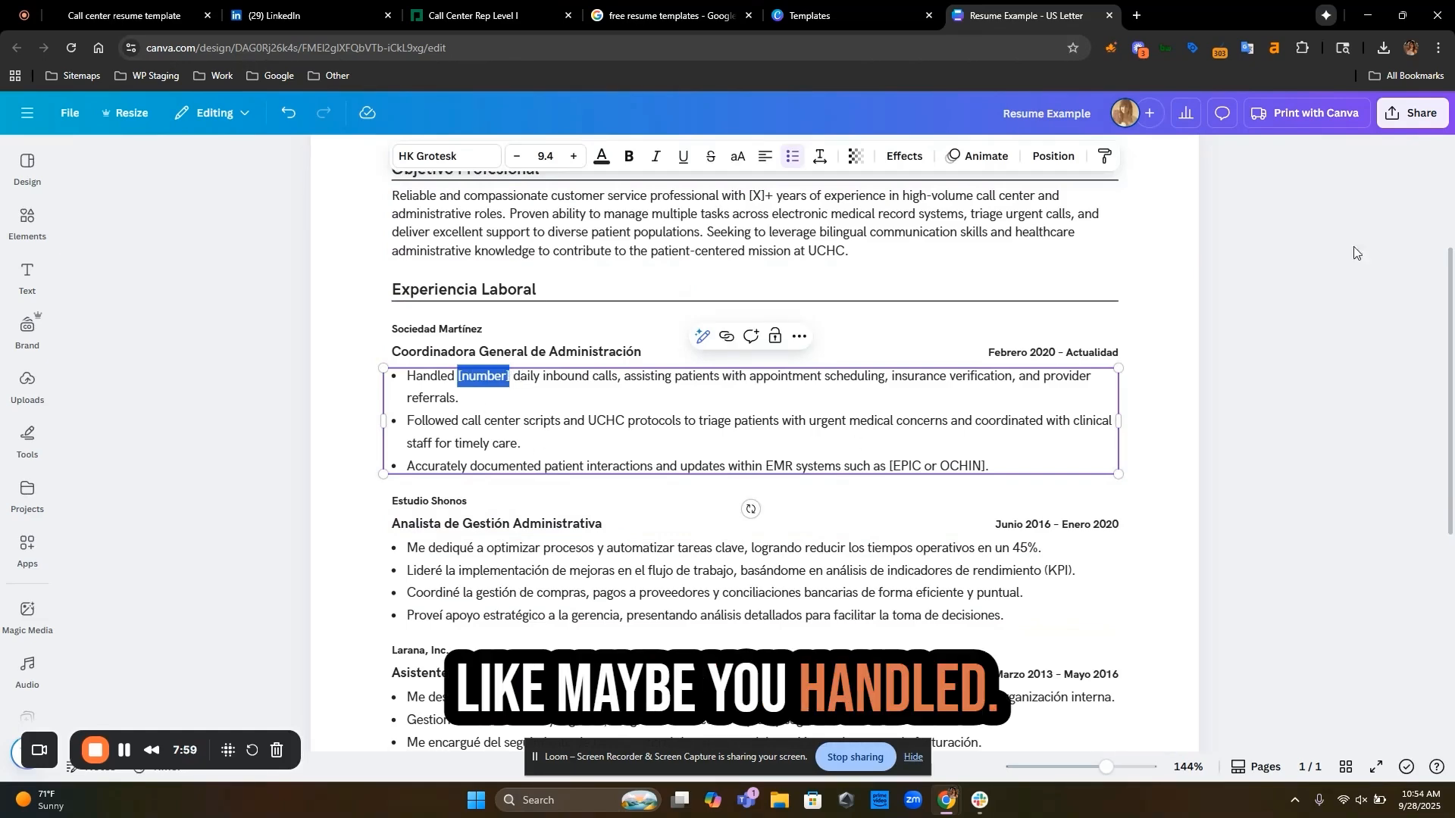
left_click(1136, 15)
type("what the average n")
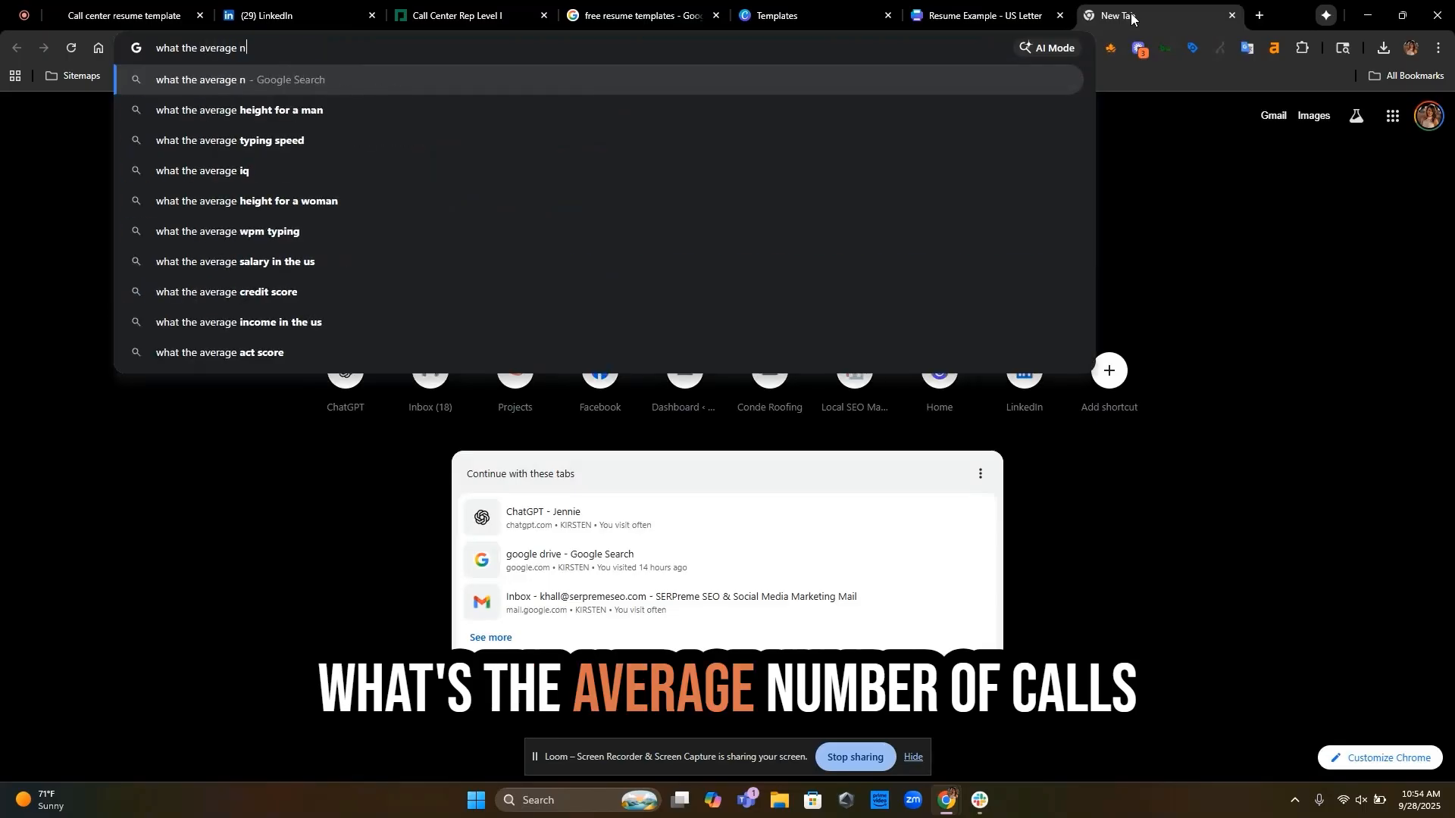
type("umber of calls a")
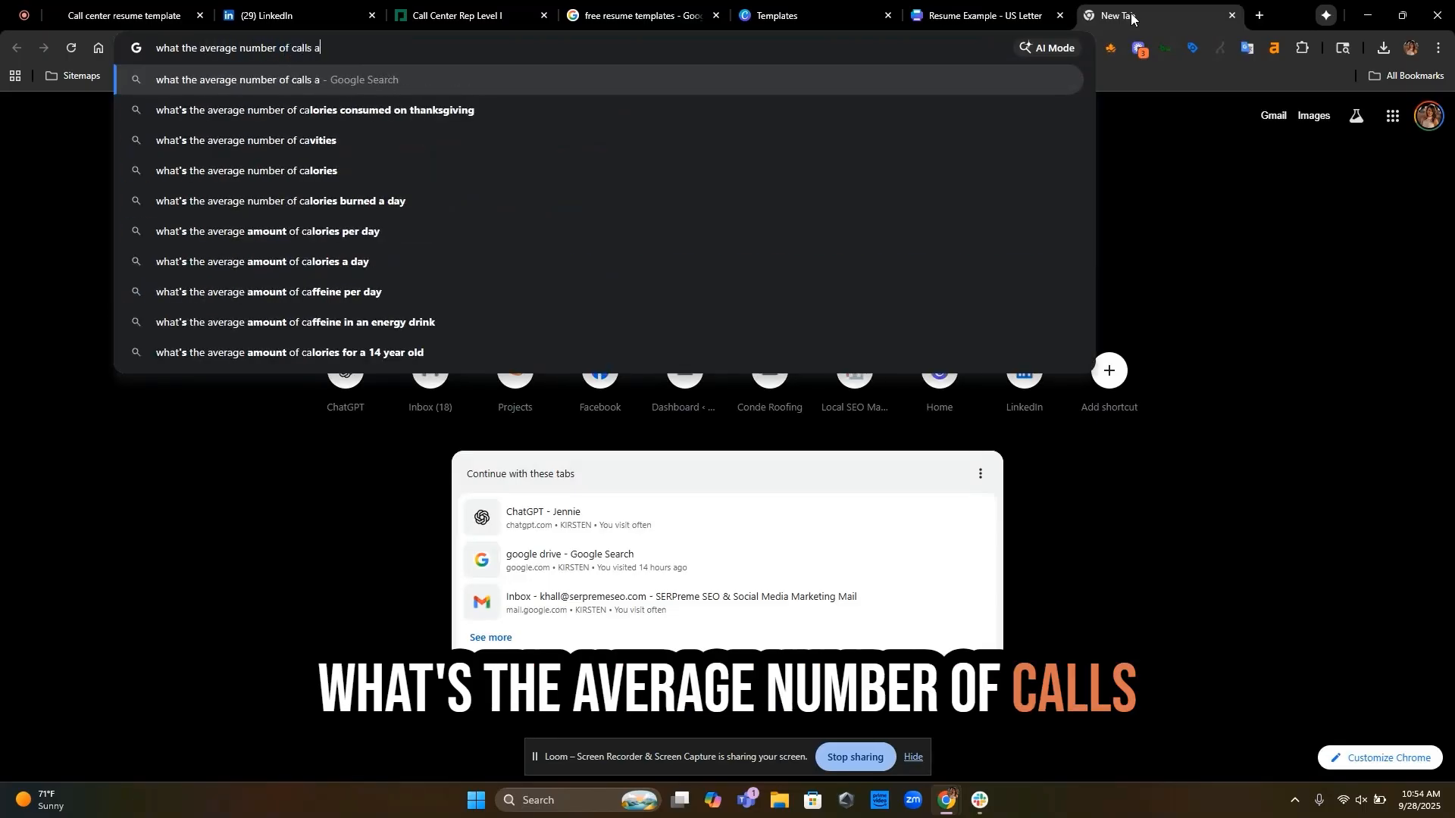
type(" call center")
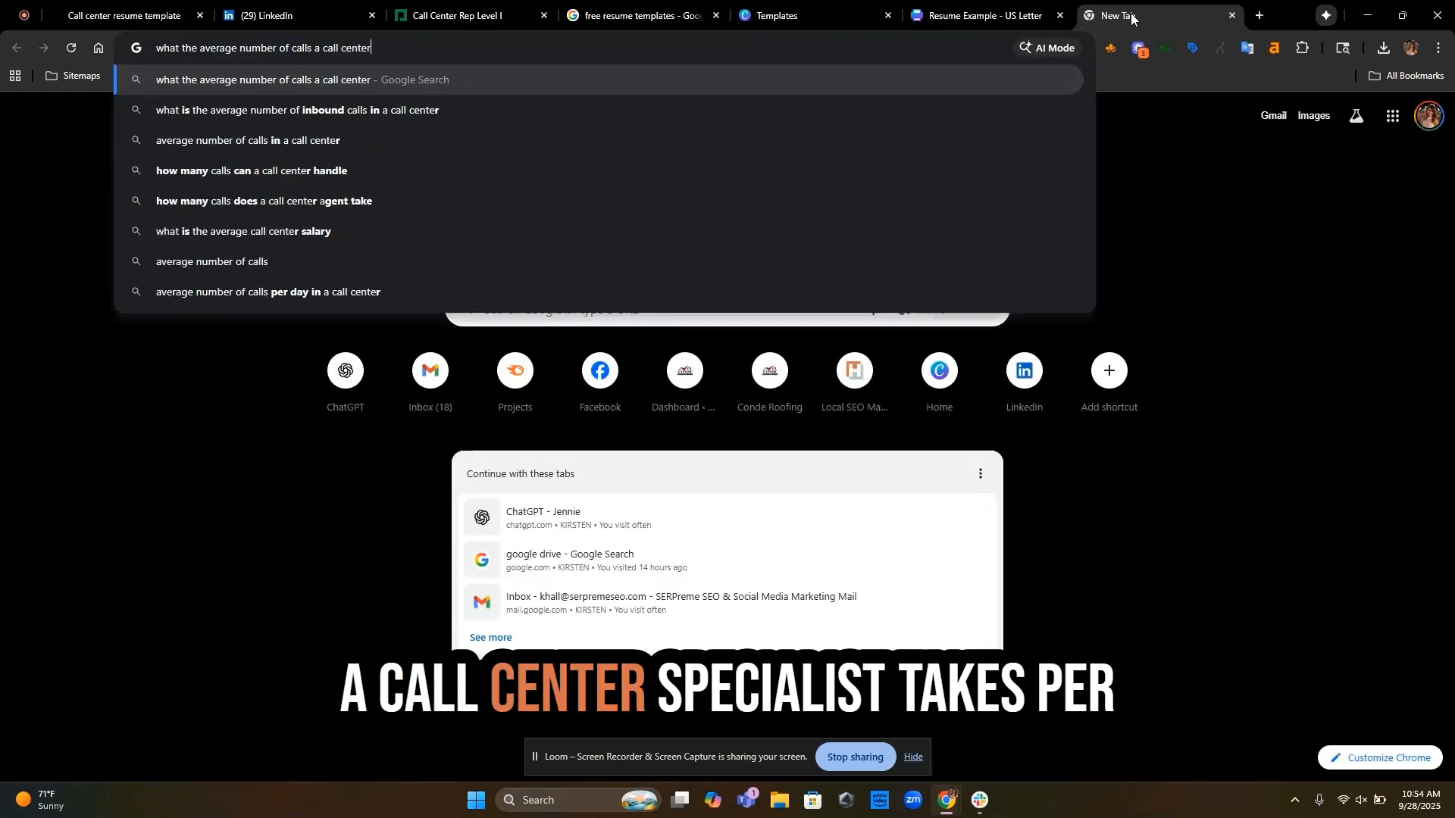
type(" specialist ")
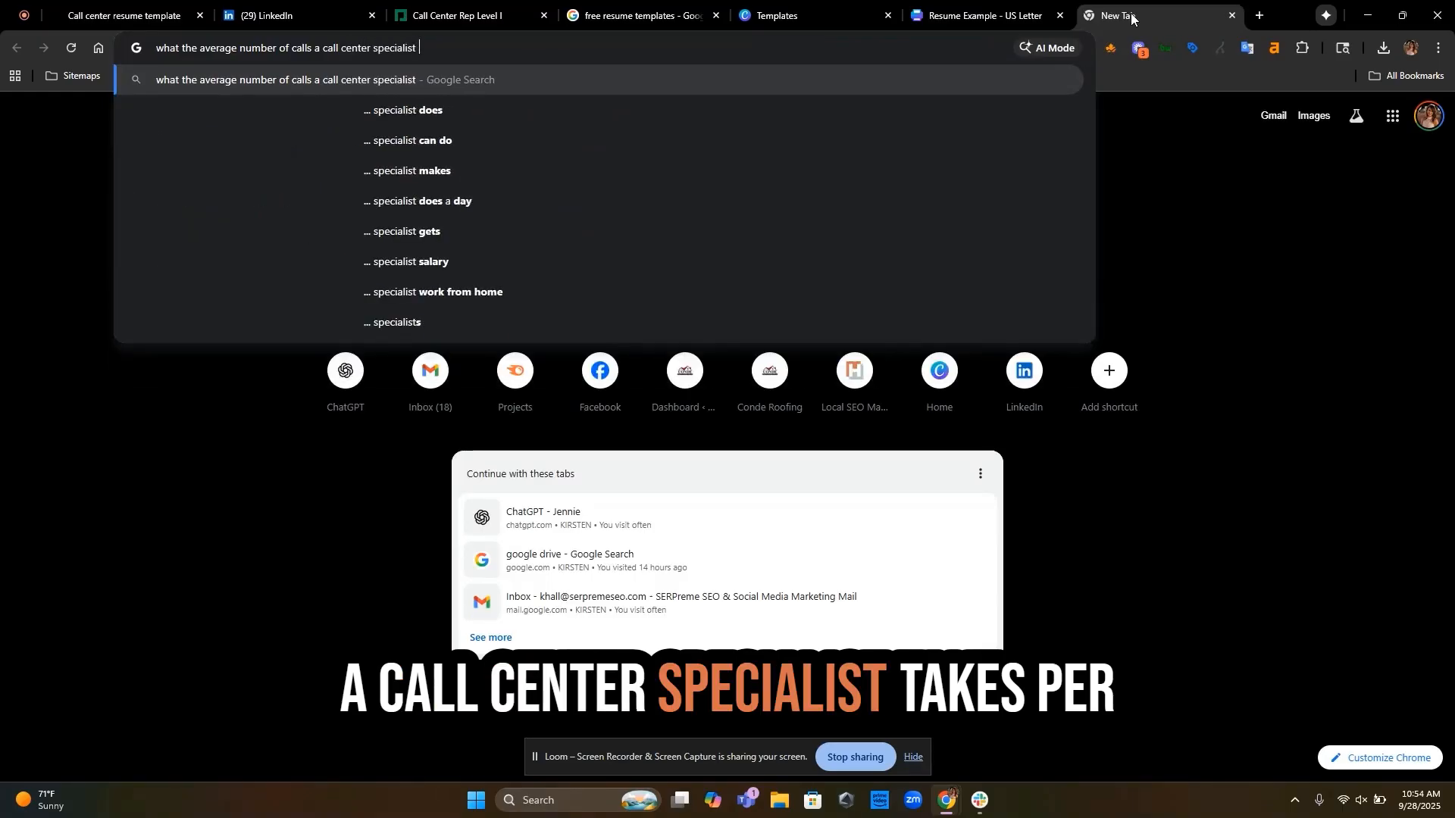
type("takes per day")
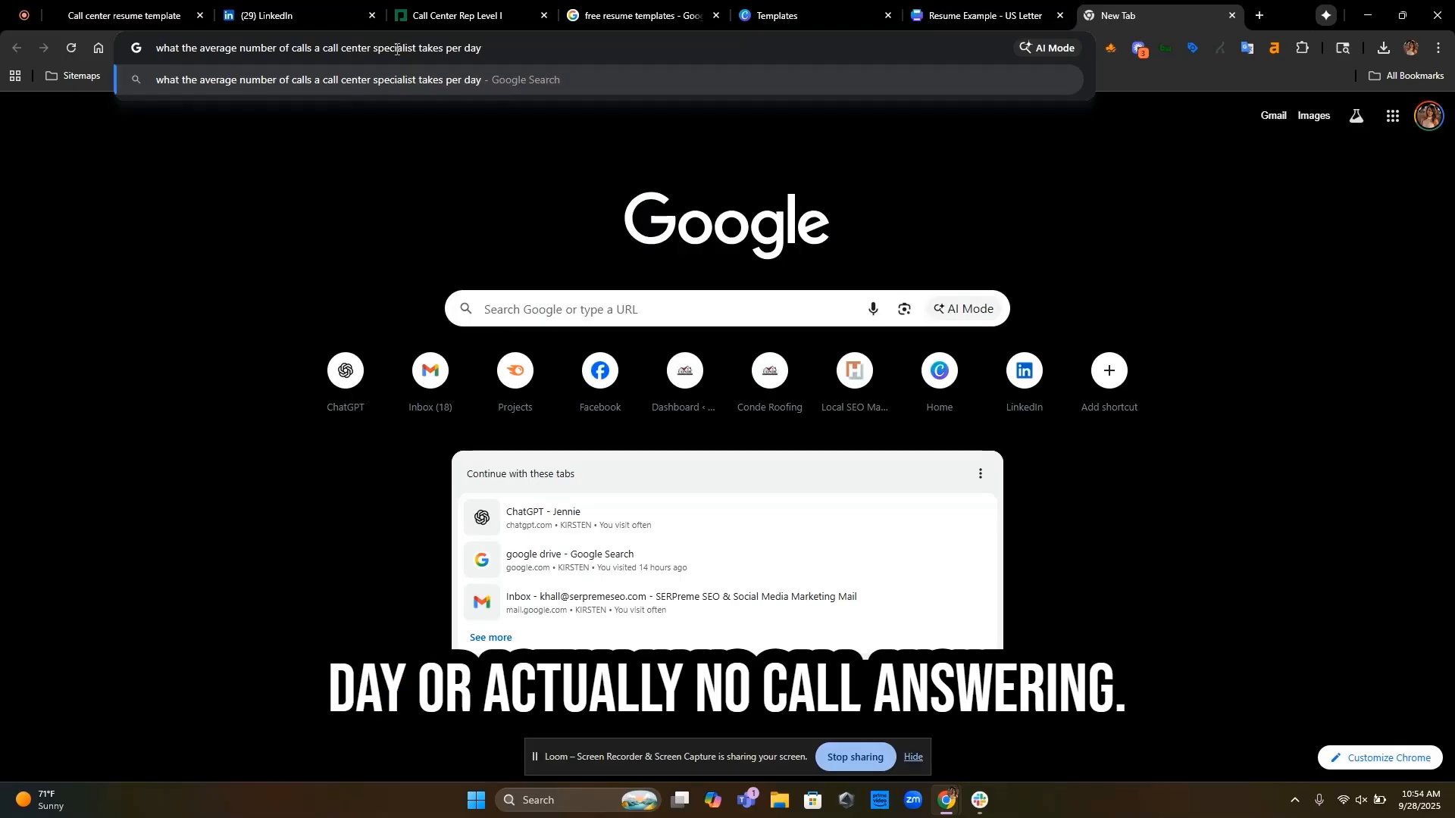
Refine the search to call answering specialists, finding they handle 30 to 50 calls daily.
key("BackSpace")
key("BackSpace")
key("BackSpace")
key("BackSpace")
key("BackSpace")
key("BackSpace")
key("BackSpace")
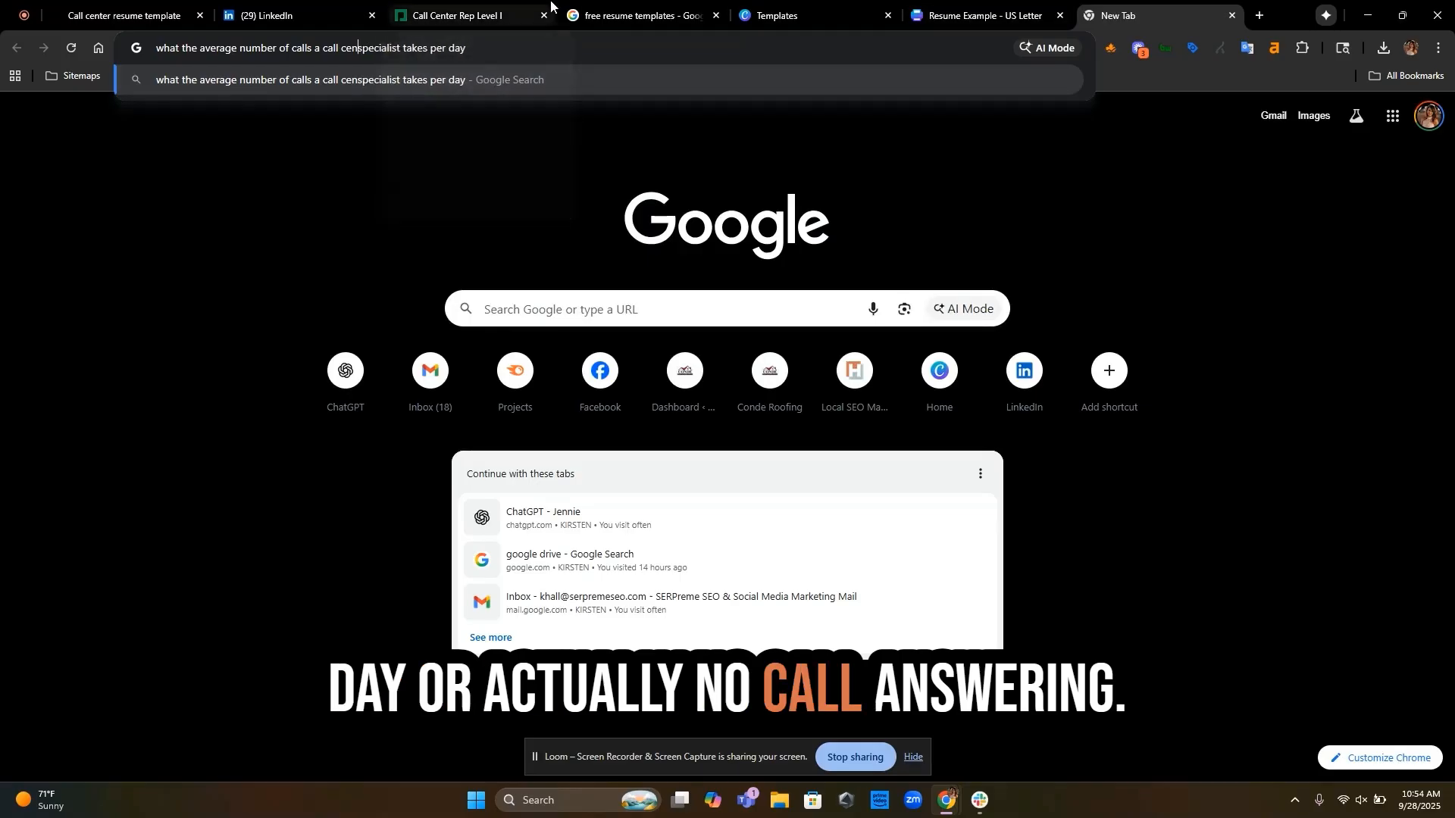
type("answe")
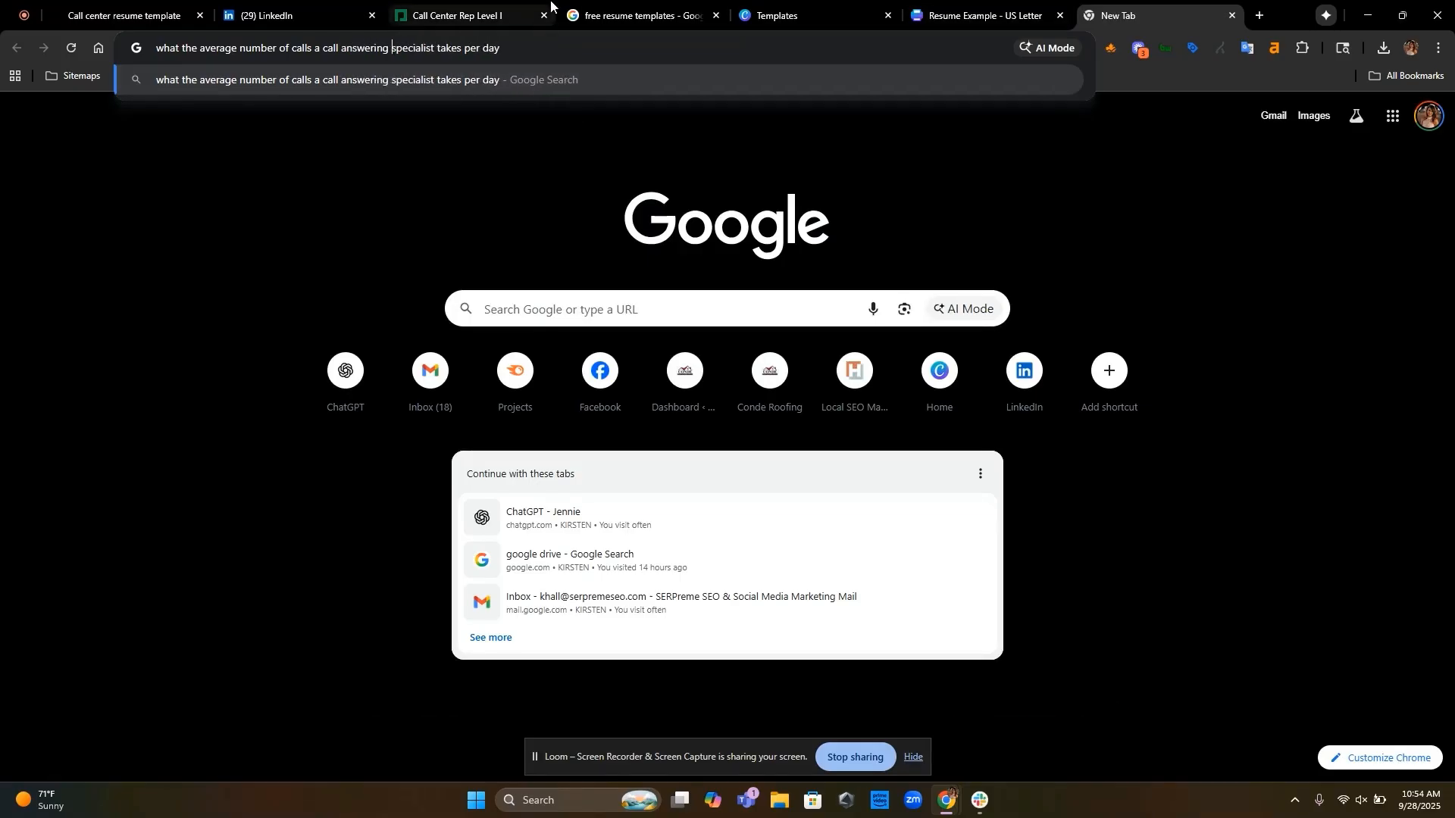
type("ring")
key("Return")
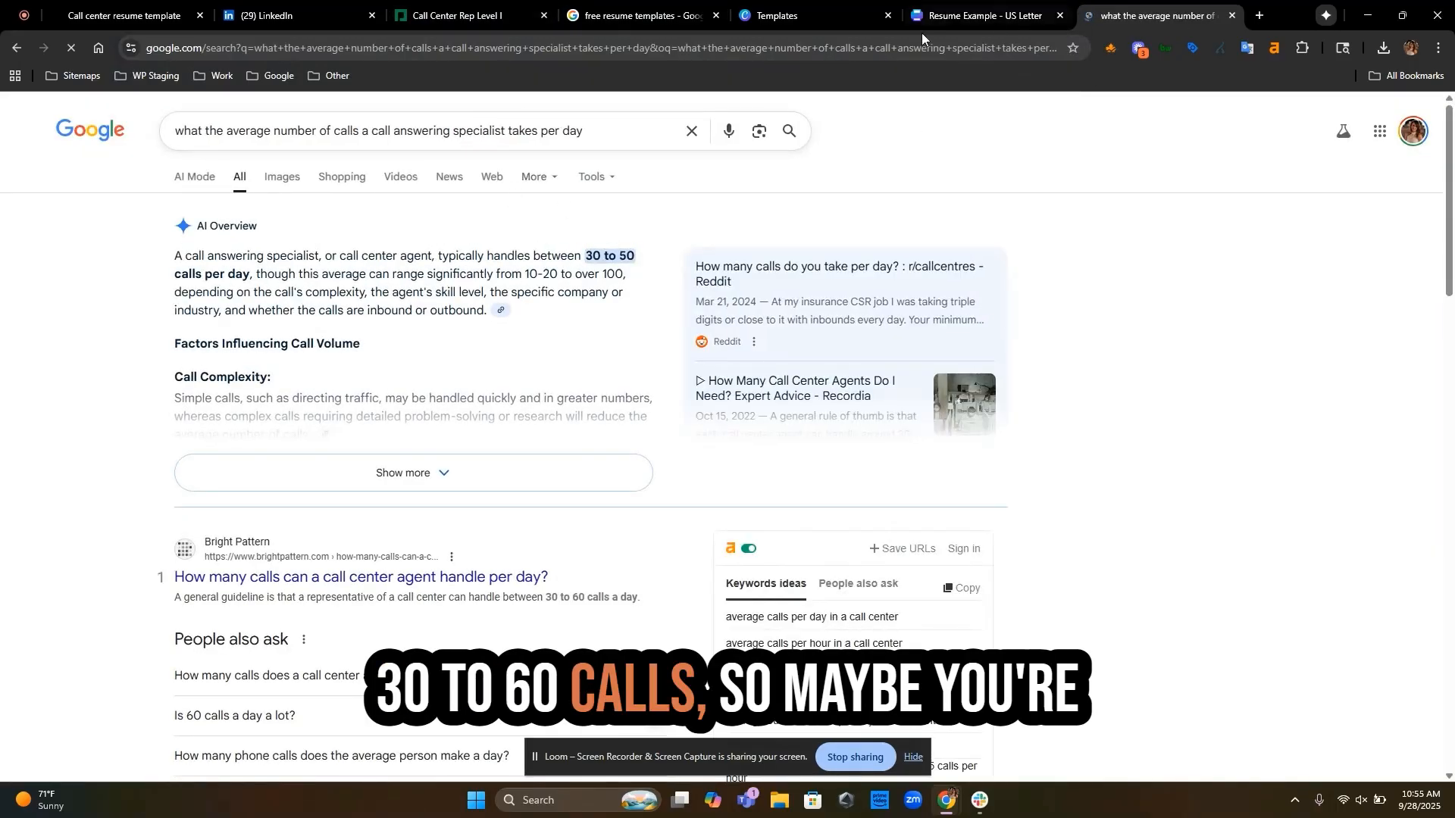
left_click(966, 14)
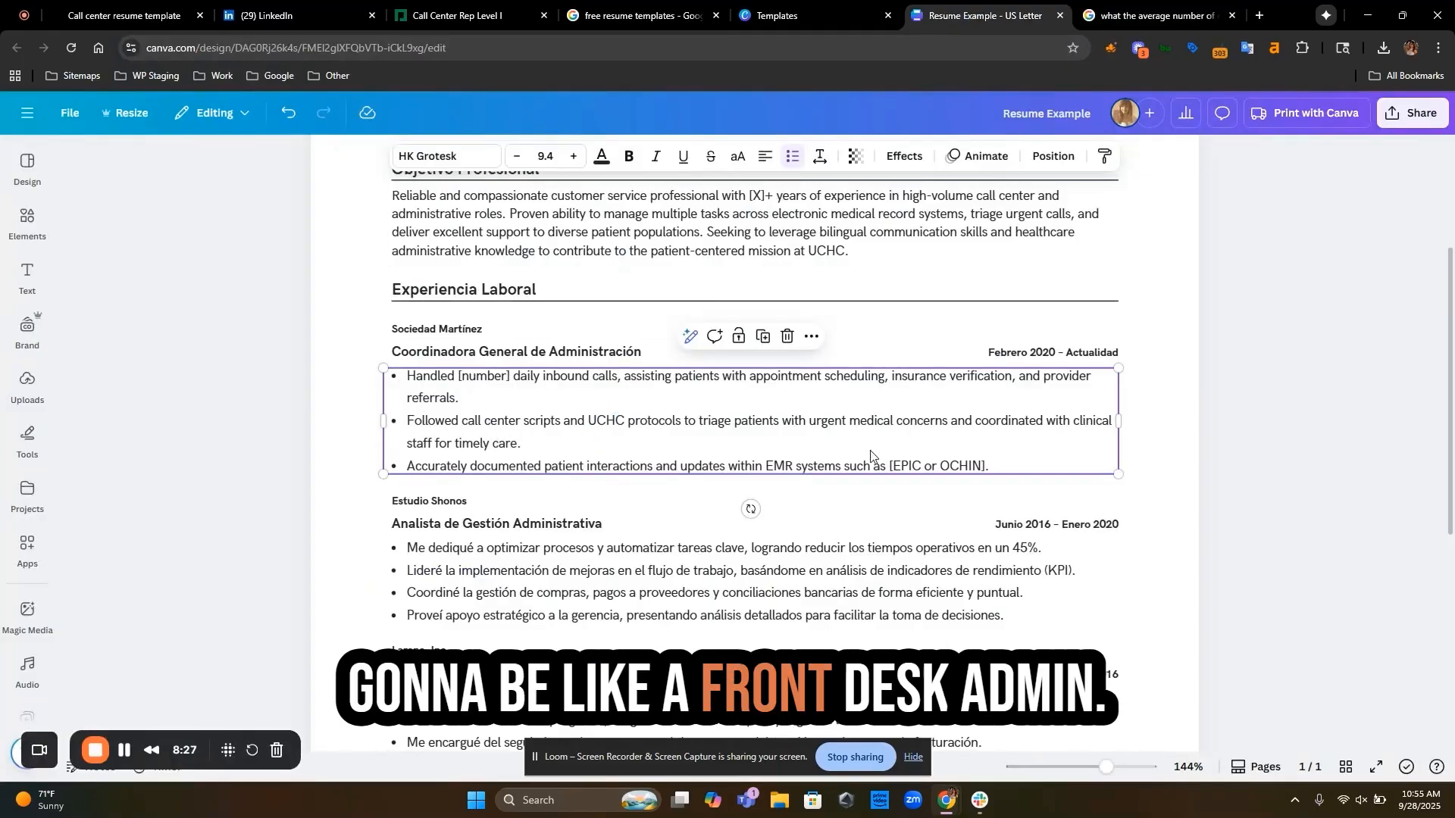
Replace the [number] placeholder in the first bullet with 30-60 daily inbound calls.
left_click(510, 376)
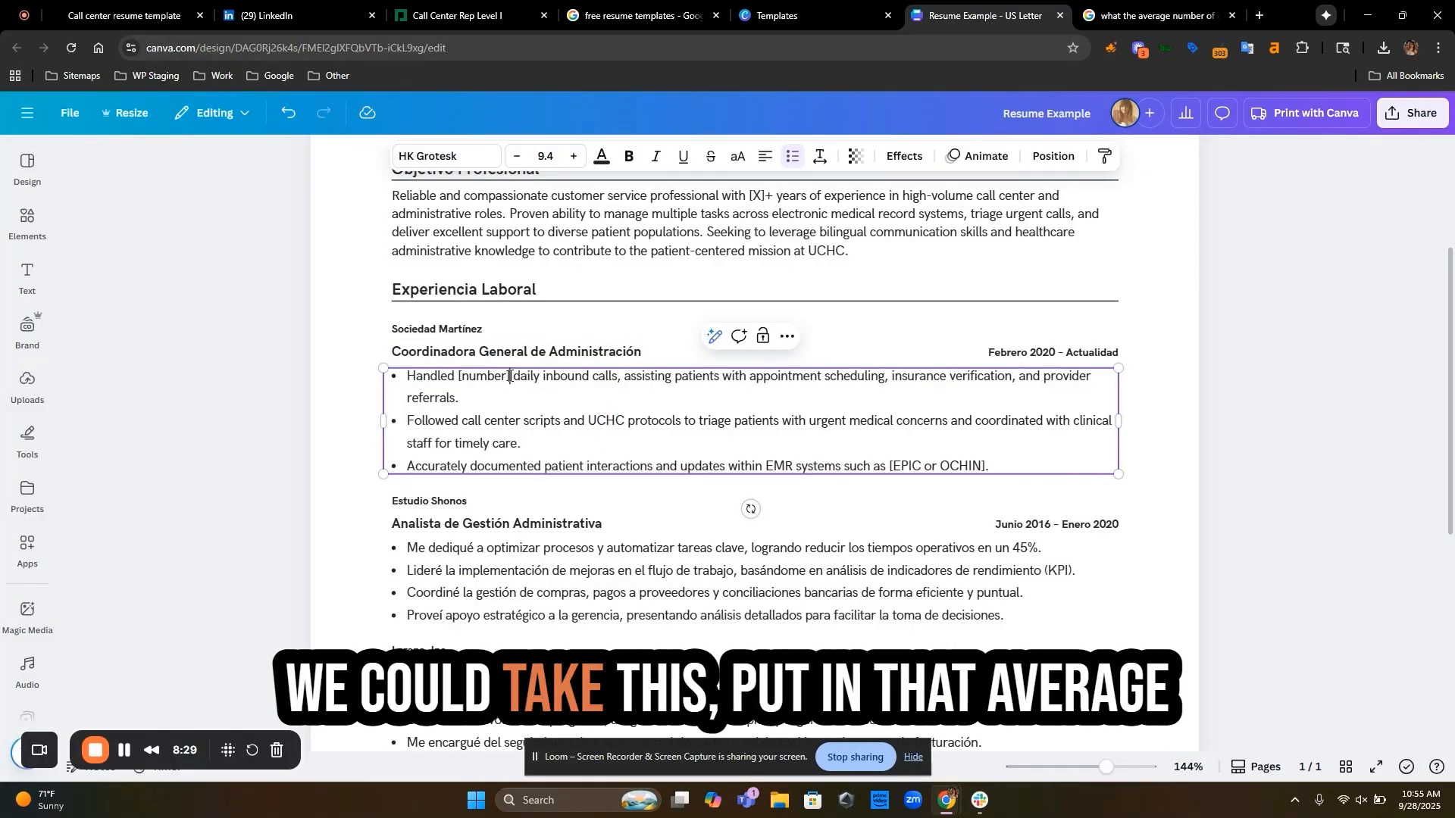
key("BackSpace")
key("BackSpace")
key("BackSpace")
key("BackSpace")
key("BackSpace")
key("BackSpace")
key("BackSpace")
key("BackSpace")
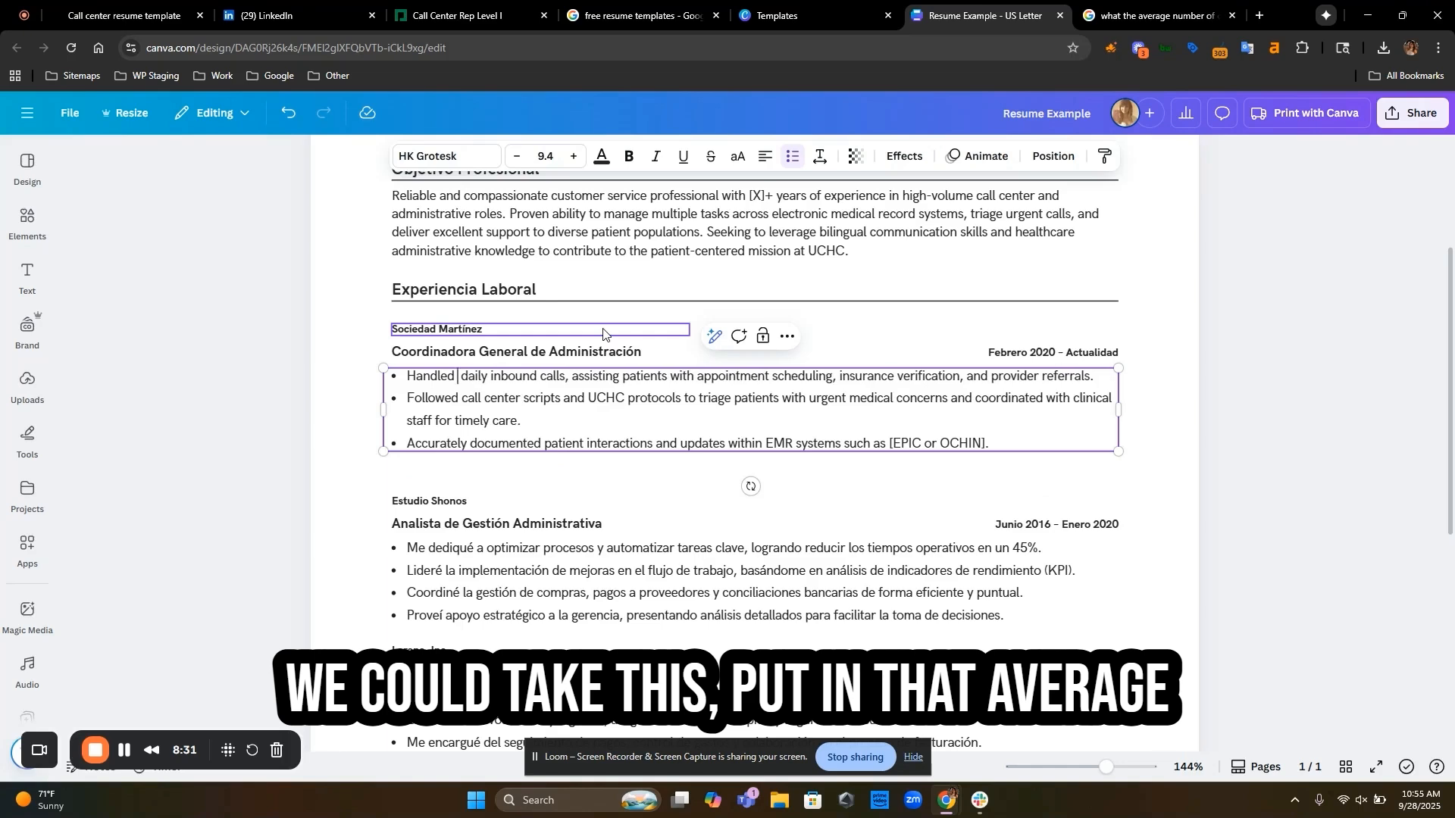
type("30-60")
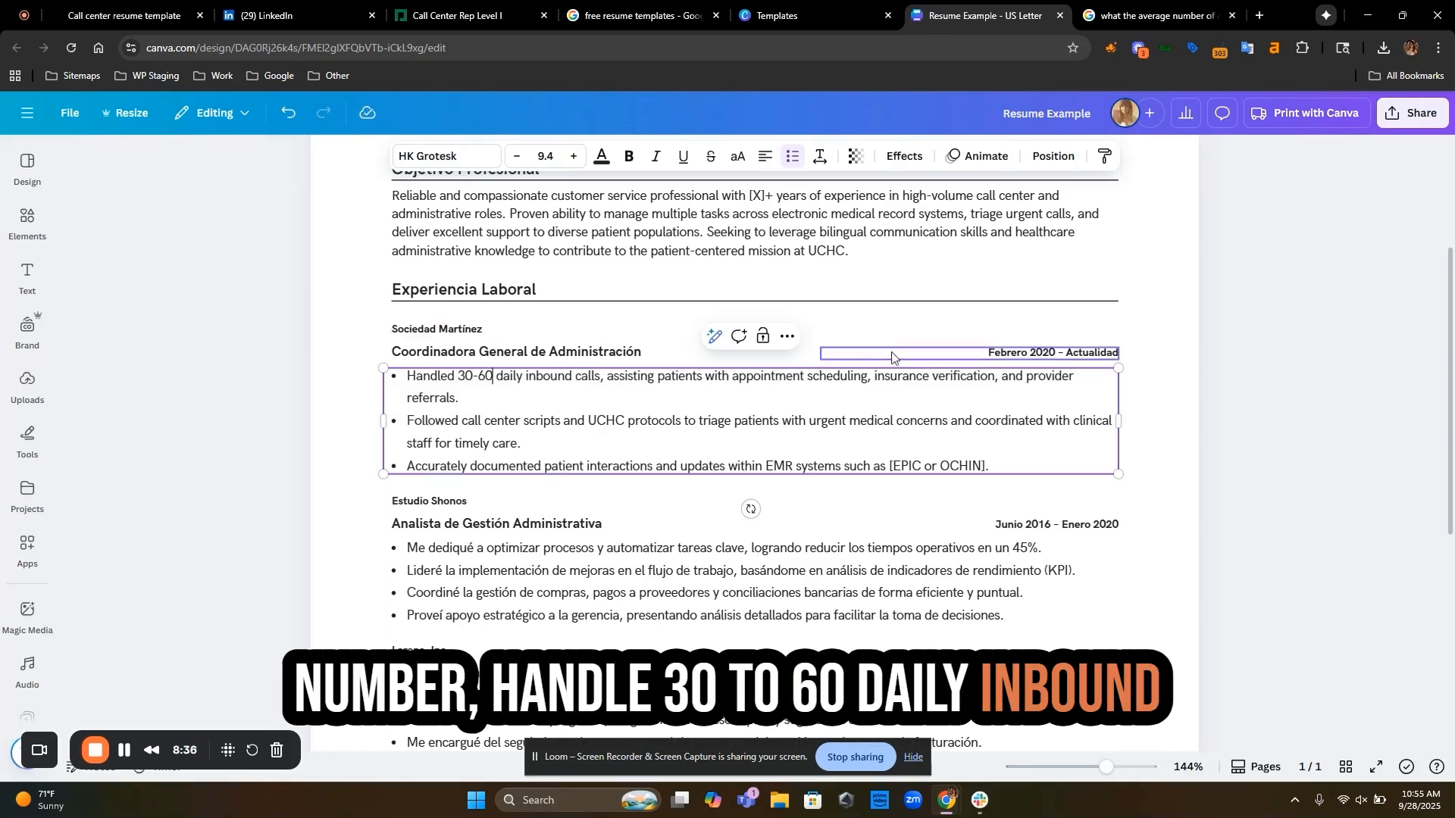
left_click(1305, 354)
scroll(1244, 376, "down", 3)
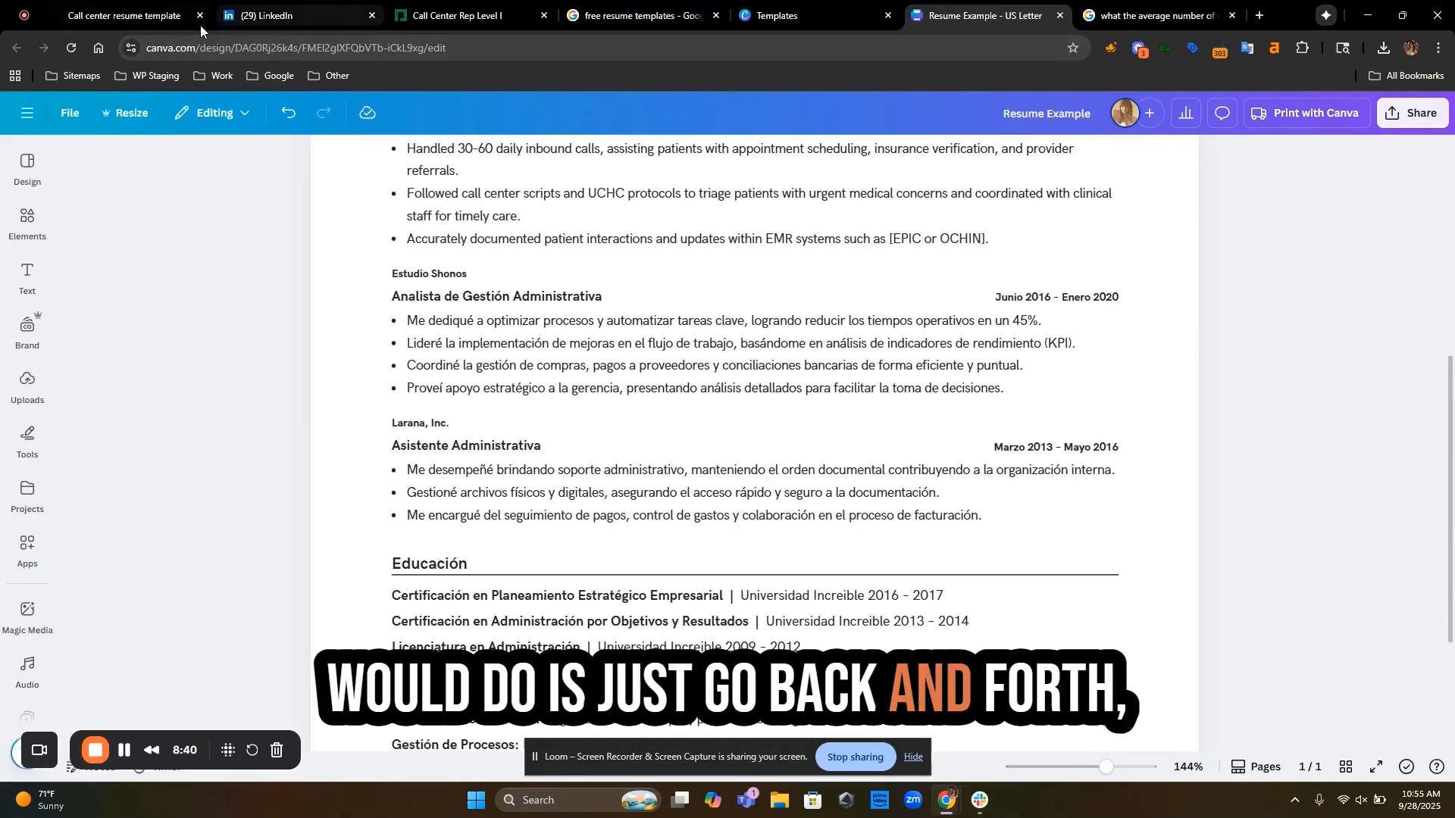
left_click(122, 18)
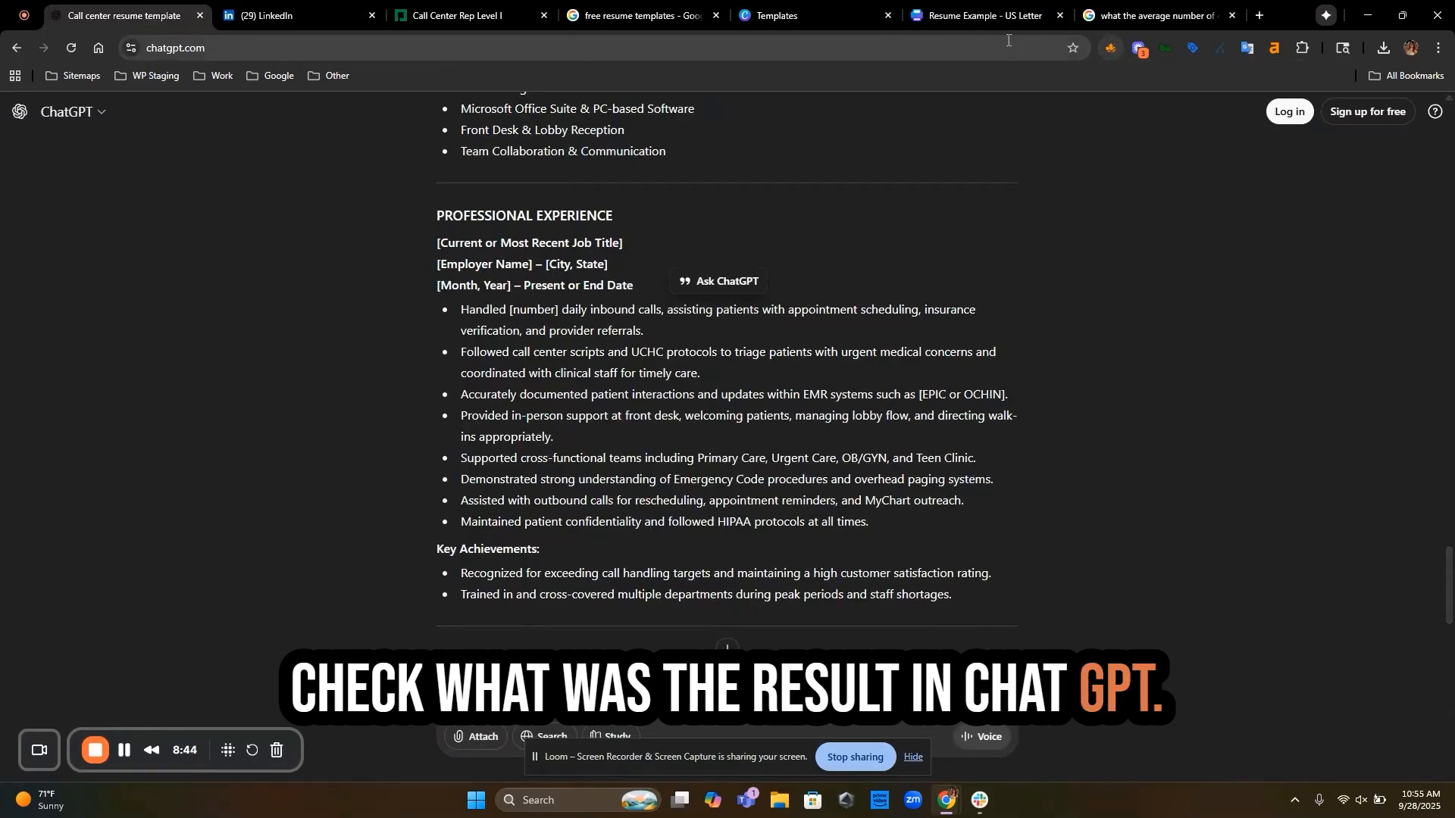
Scroll through the Canva resume to review its English sections against ChatGPT's version.
left_click(955, 20)
scroll(545, 398, "up", 2)
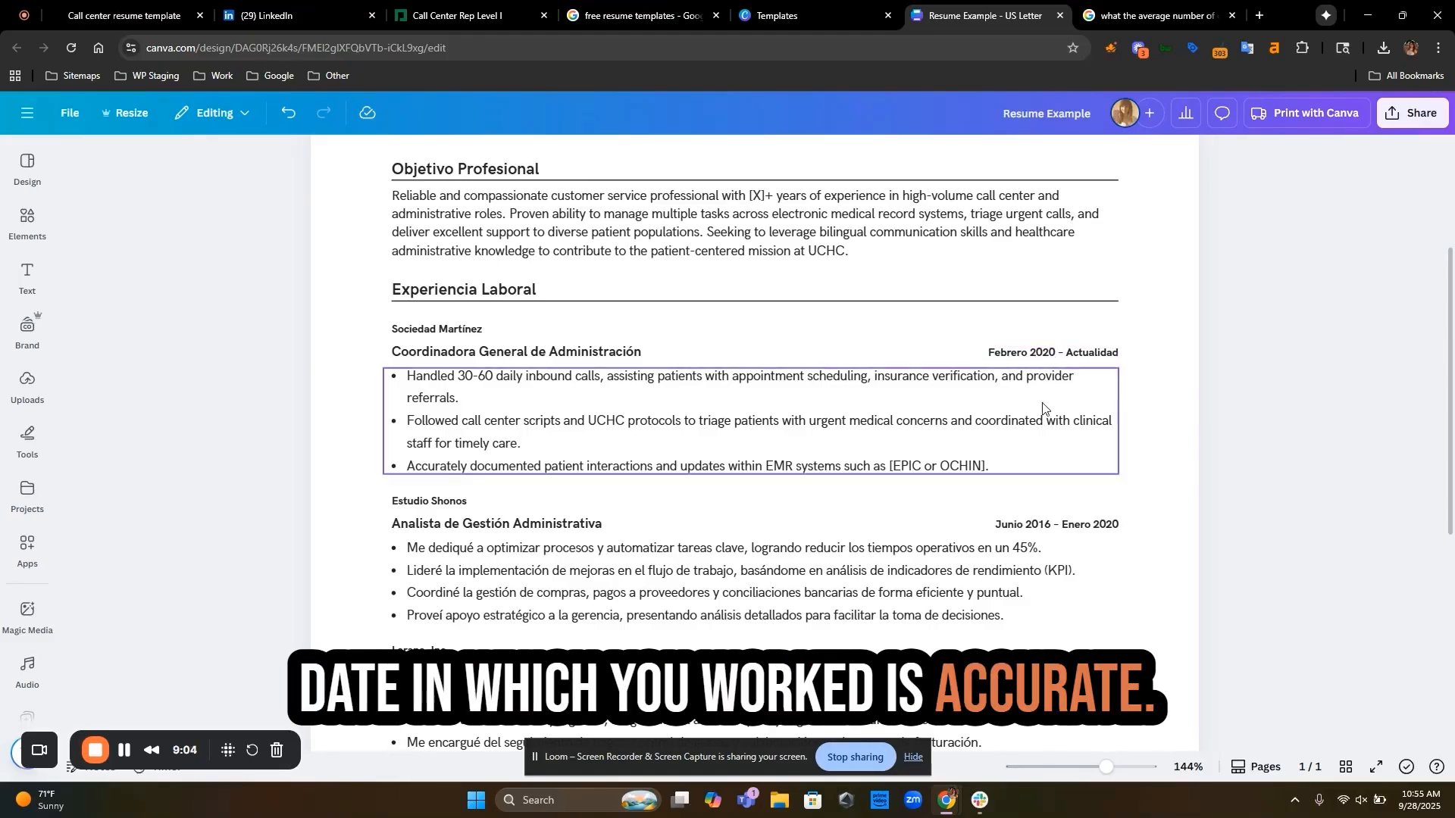
scroll(1060, 531, "down", 1)
scroll(1064, 532, "down", 6)
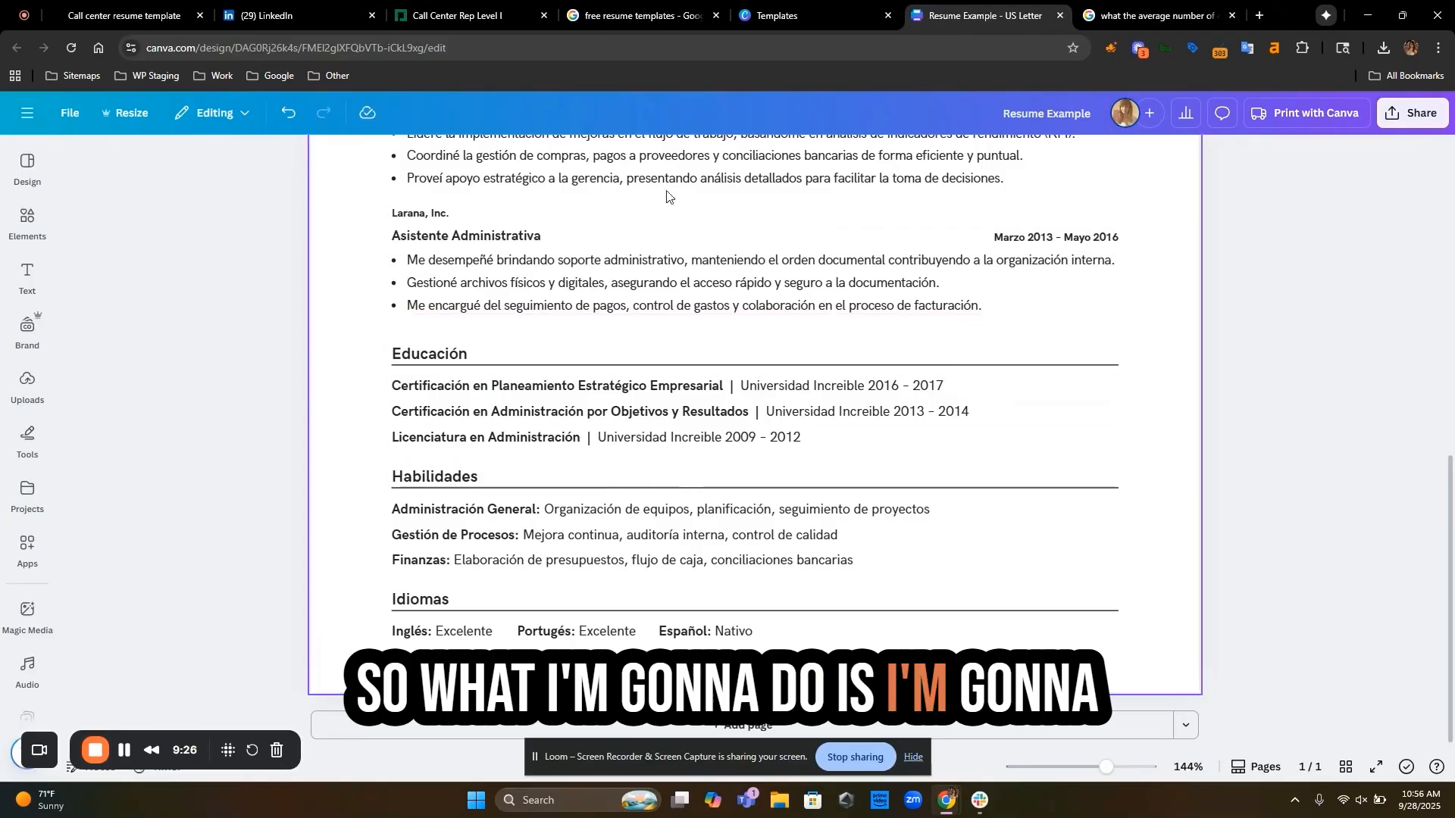
scroll(546, 584, "up", 10)
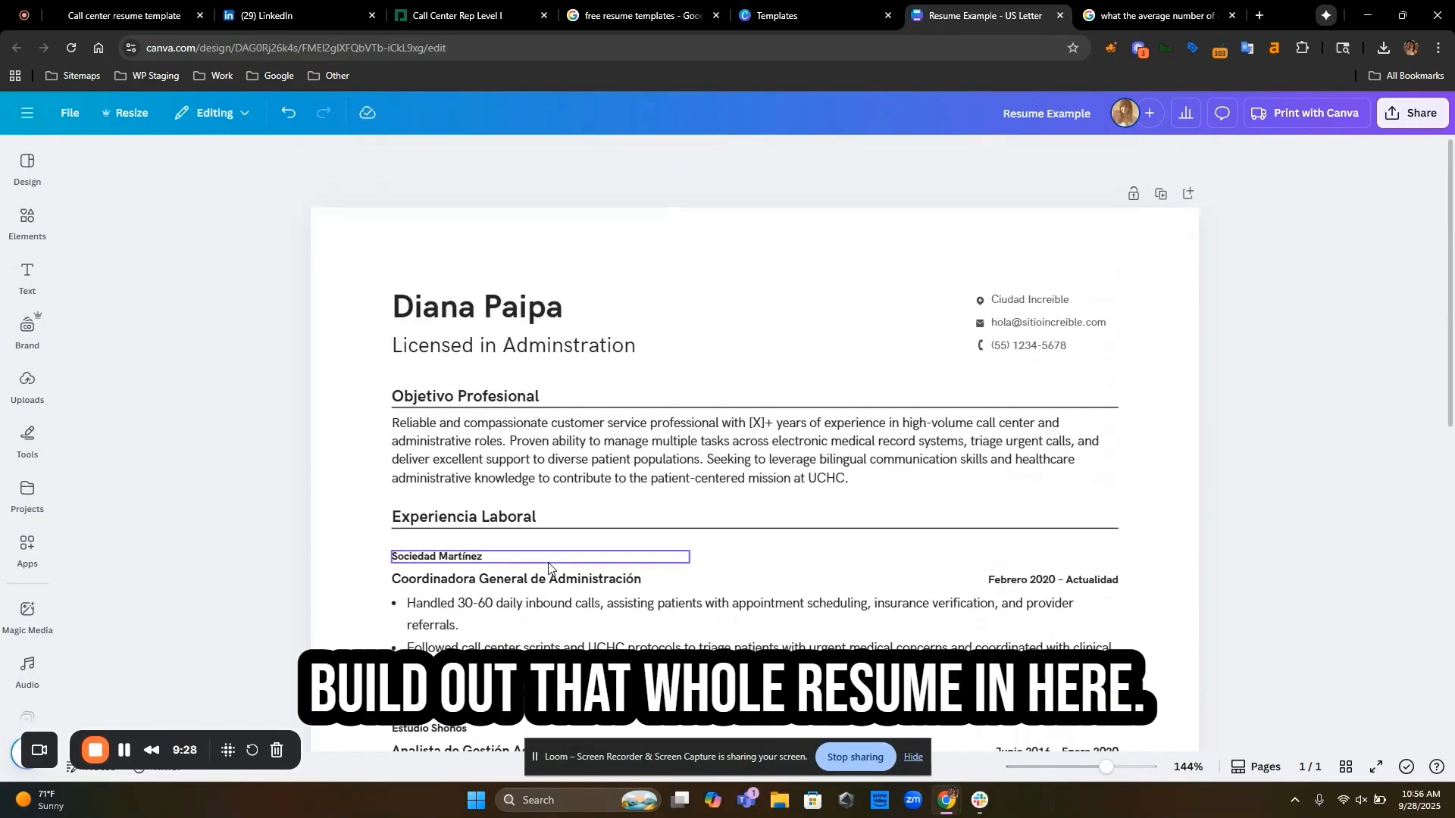
scroll(548, 568, "down", 10)
scroll(598, 568, "up", 10)
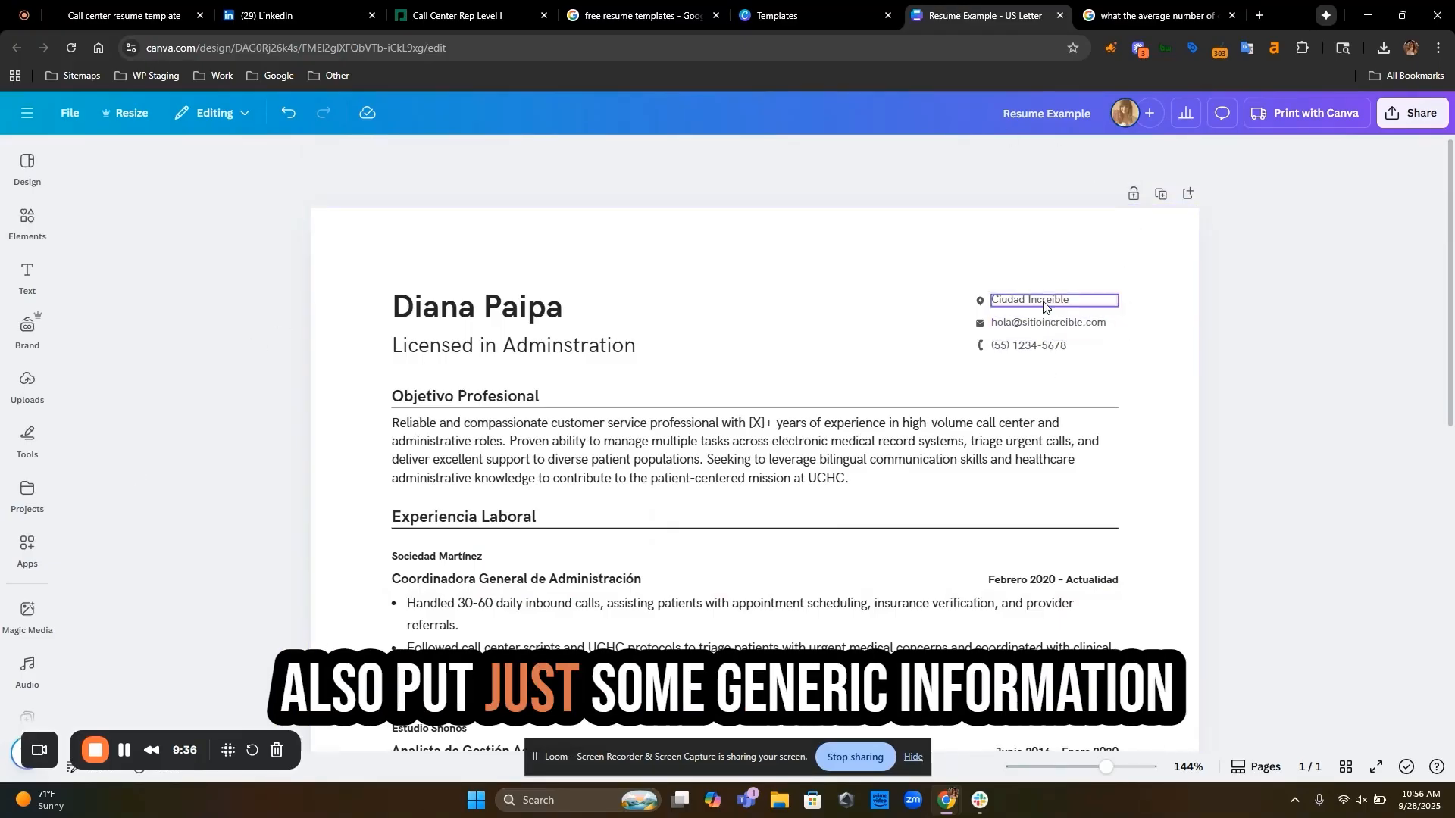
scroll(647, 282, "down", 8)
scroll(652, 278, "down", 1)
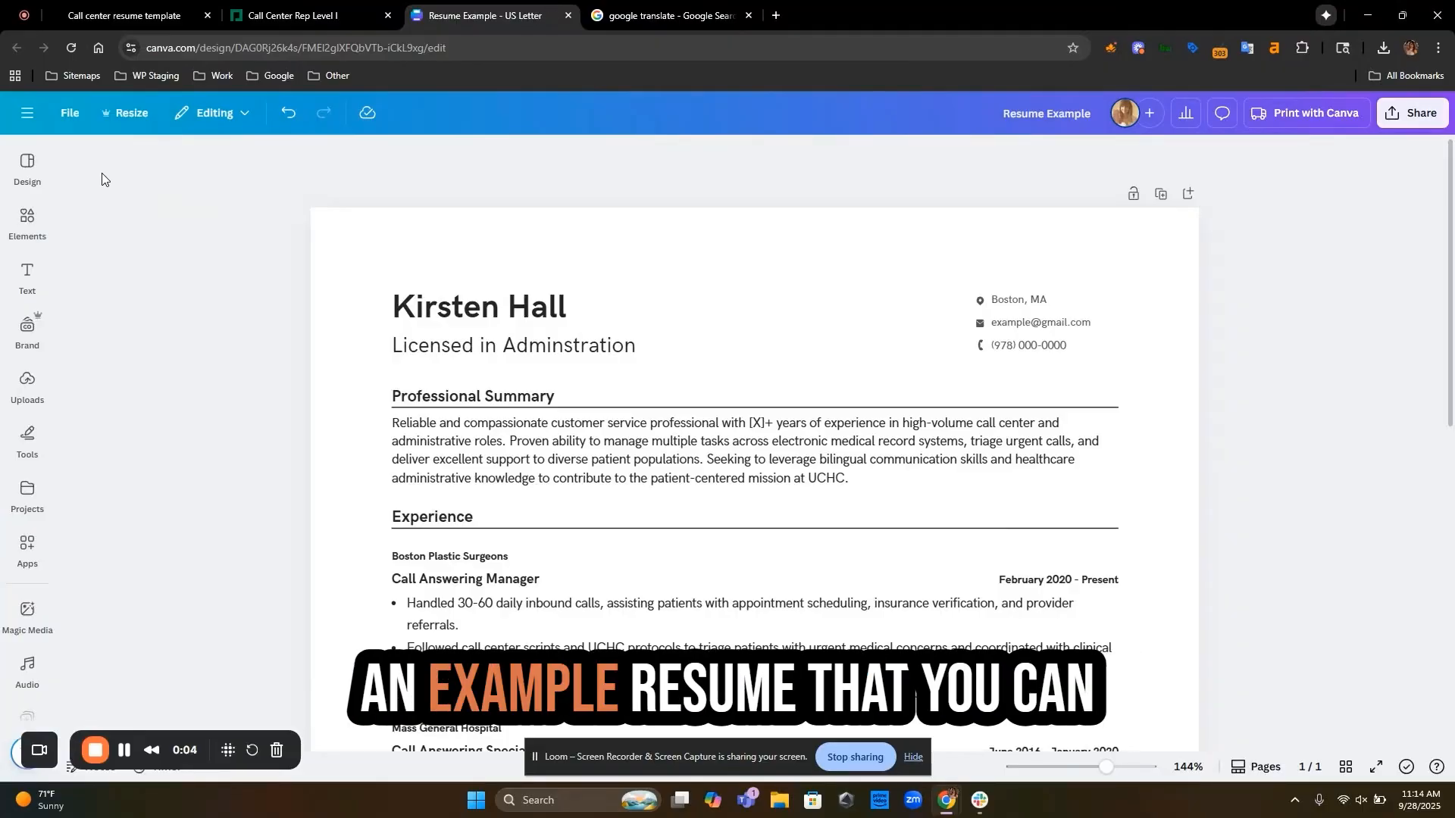
scroll(1205, 262, "down", 5)
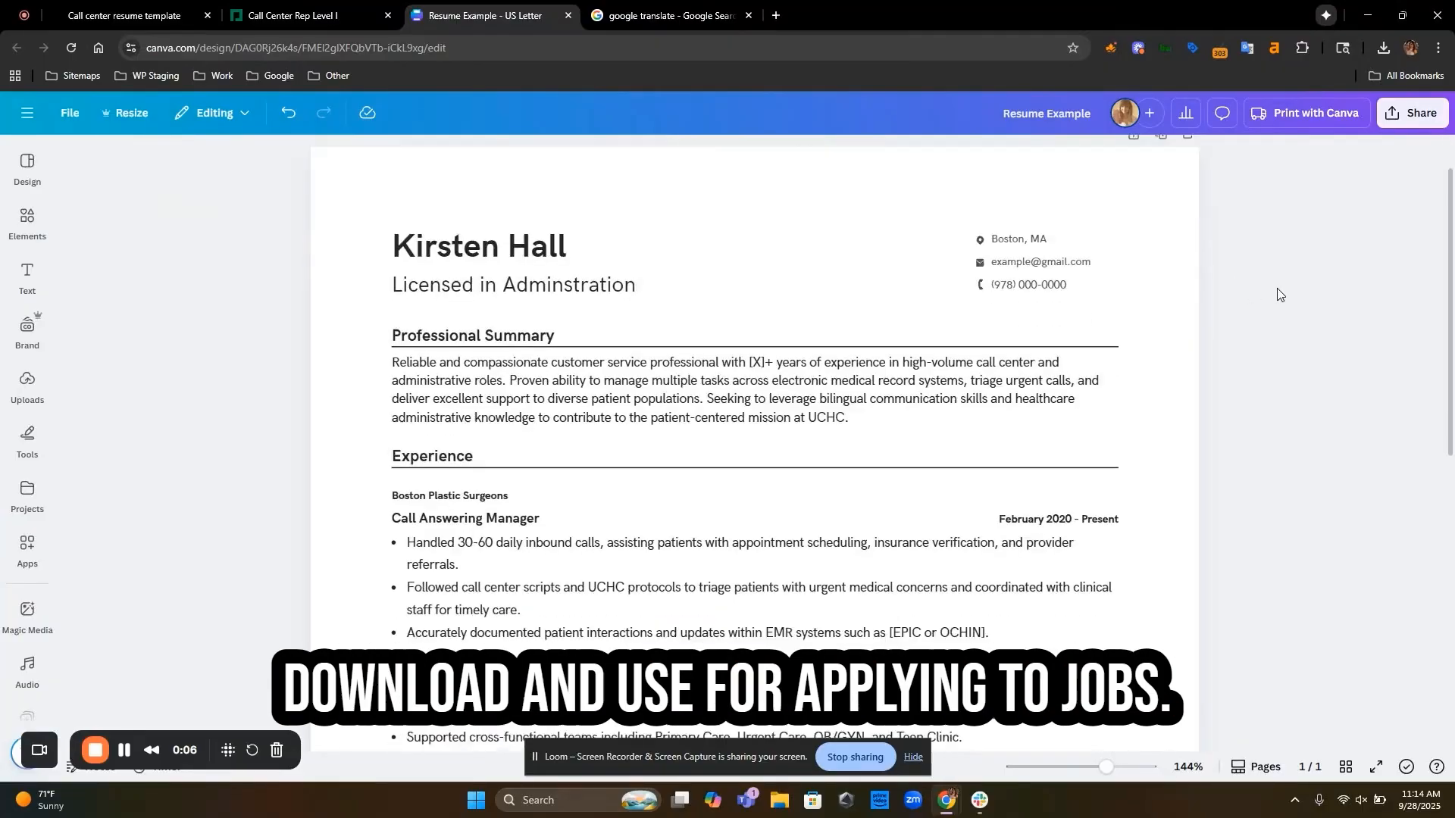
scroll(1321, 270, "down", 3)
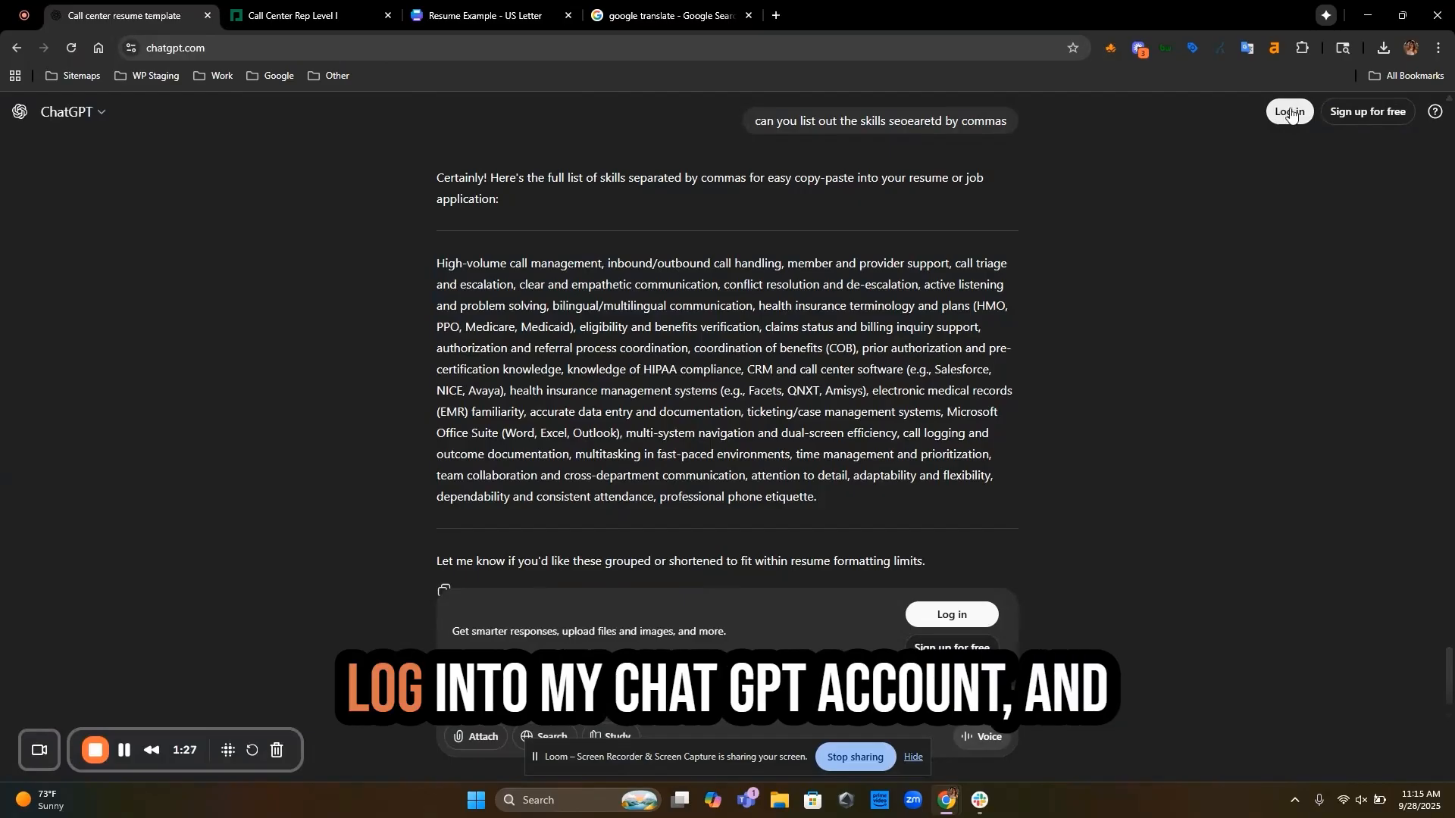
Sign in to ChatGPT and attach Resume Example.pdf from Downloads to a new chat.
left_click(1292, 113)
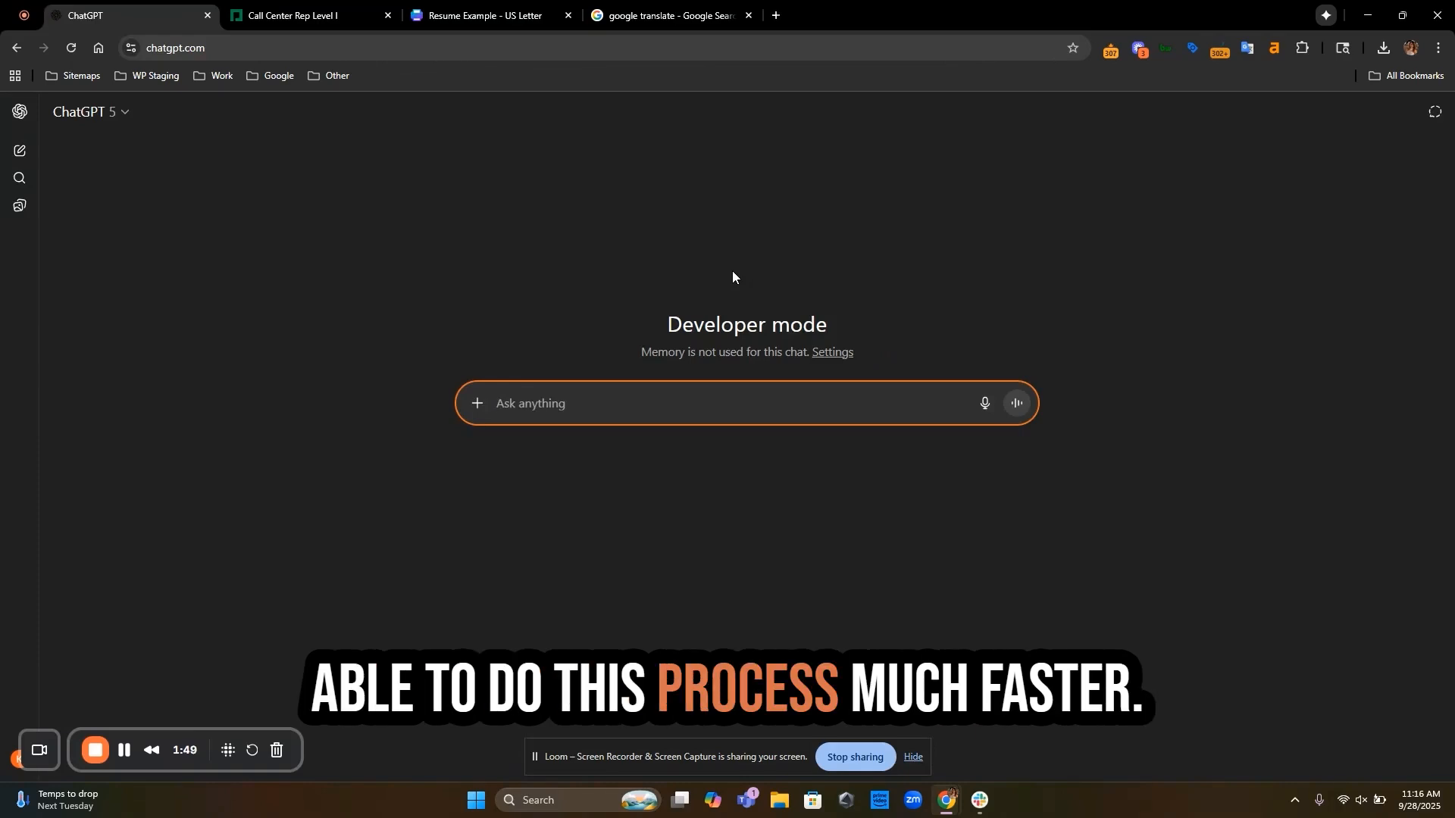
left_click(477, 405)
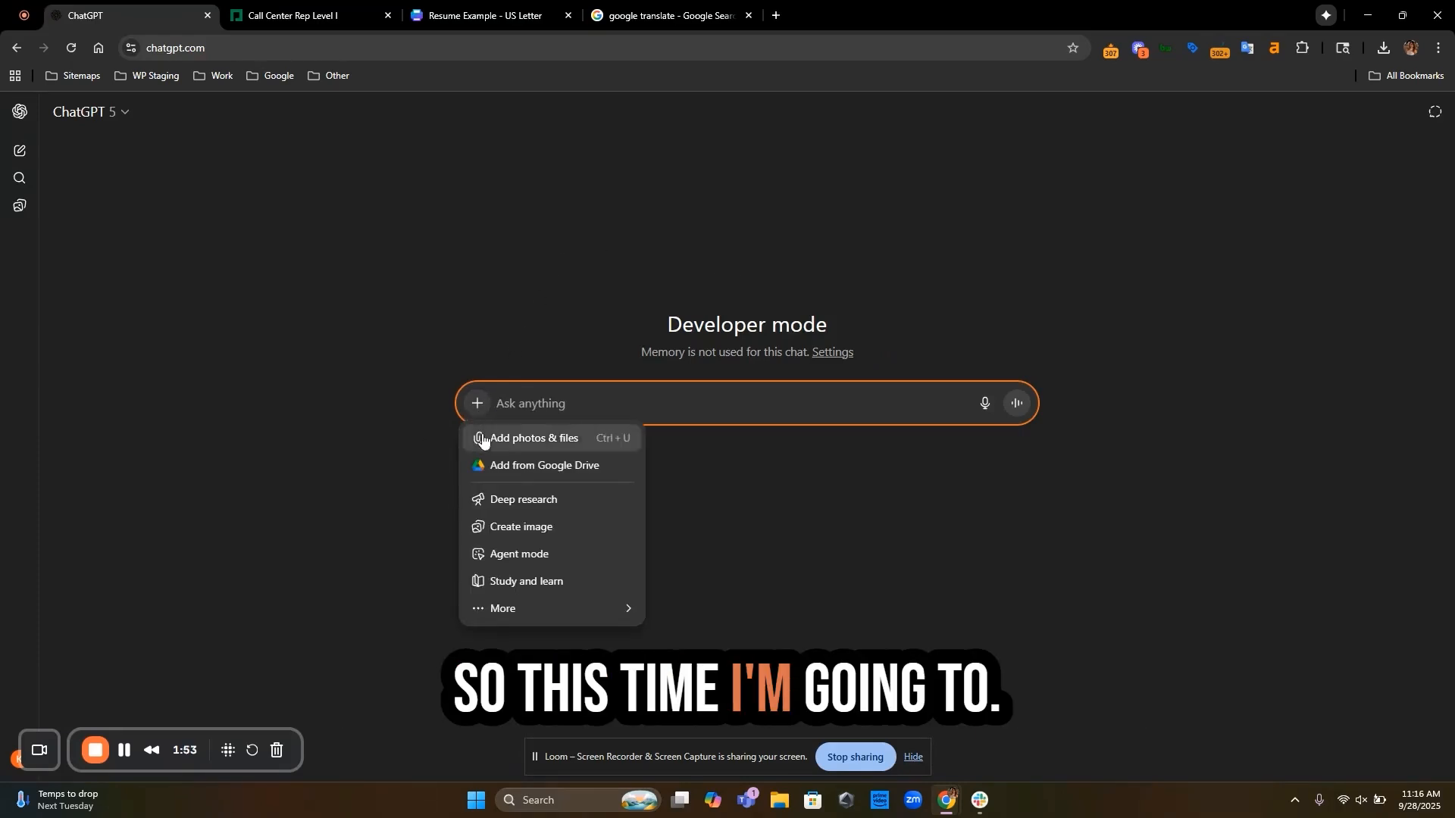
left_click(518, 440)
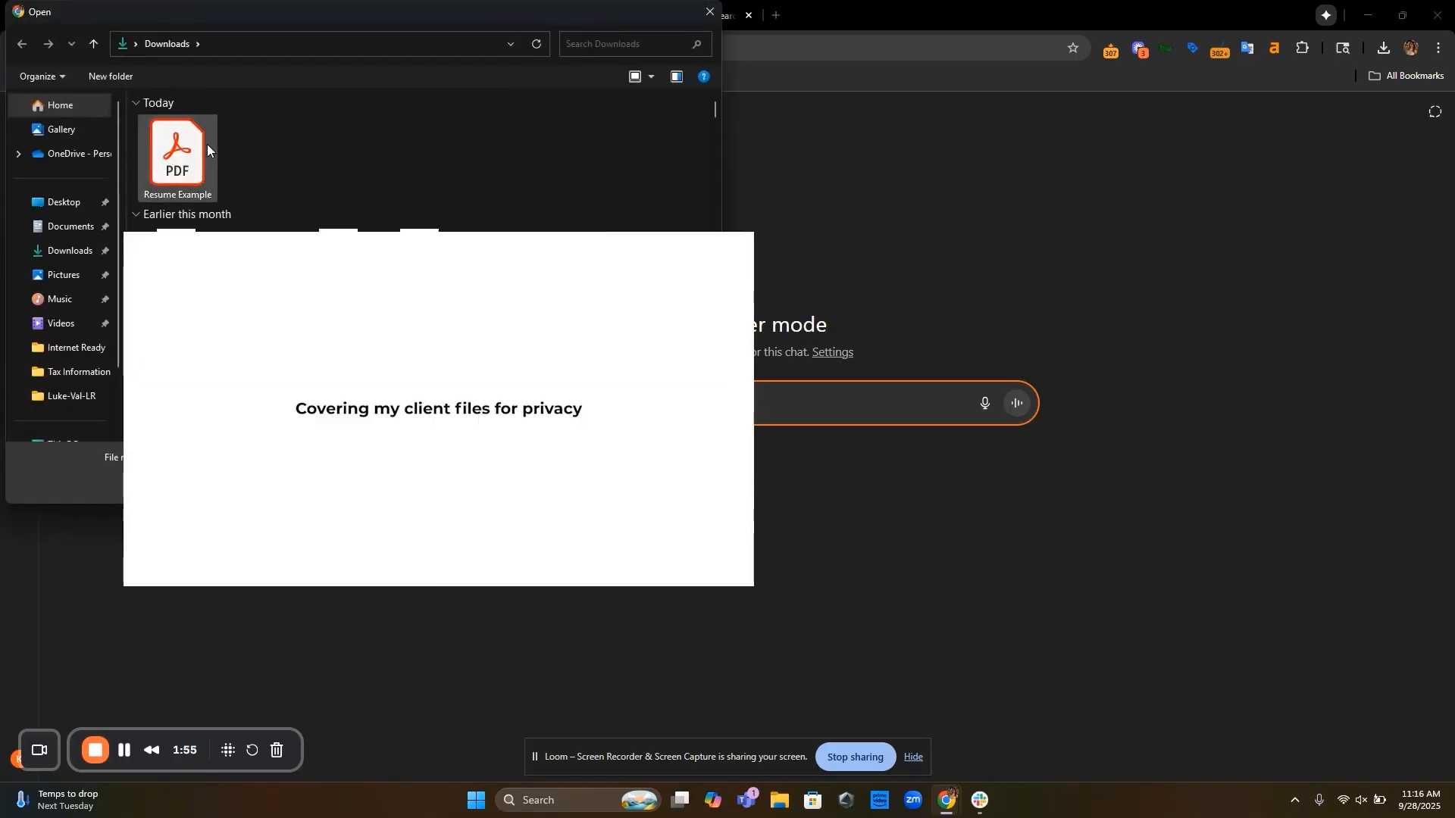
left_click(205, 147)
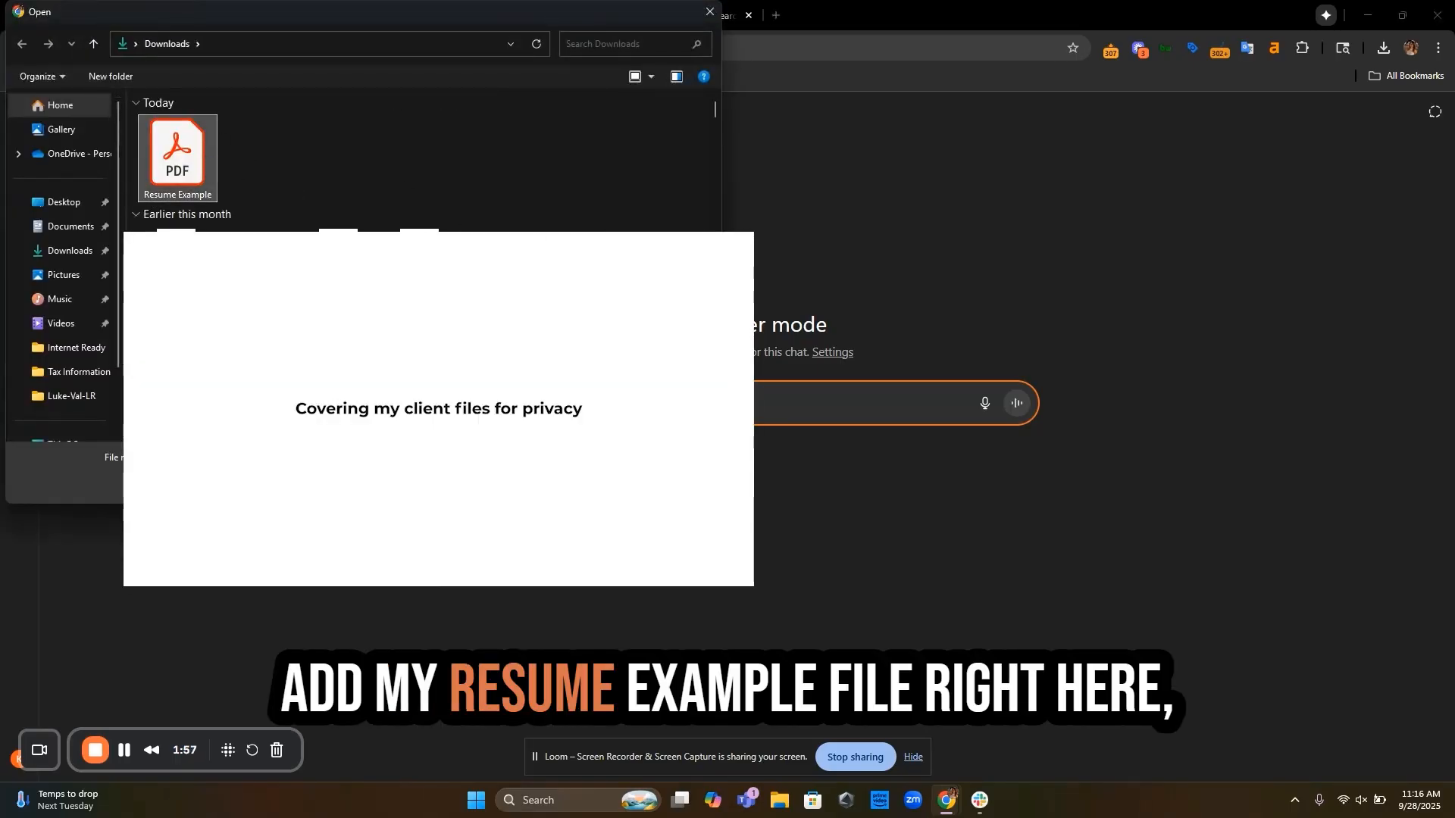
left_click(605, 483)
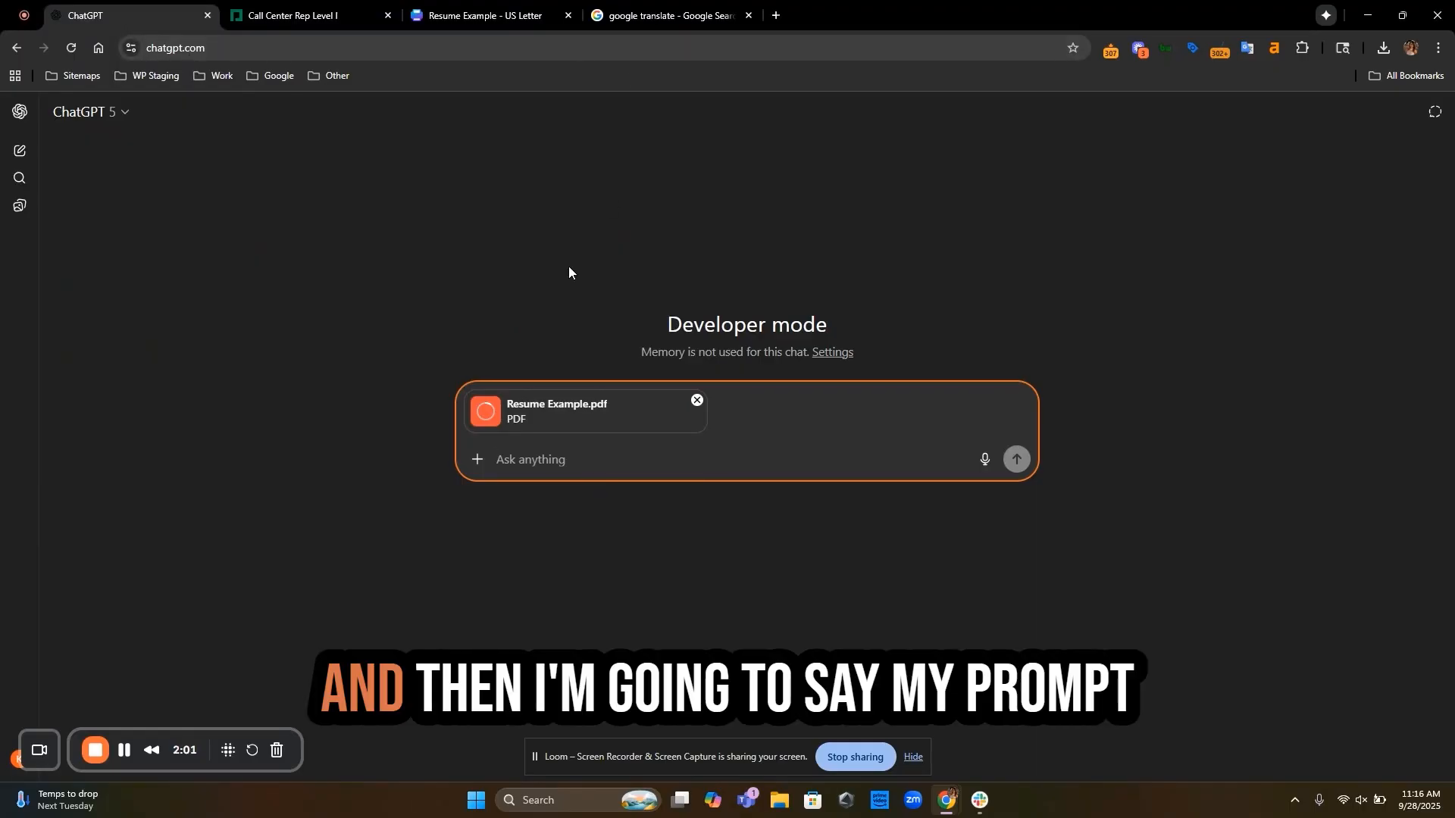
Begin the prompt asking ChatGPT to fill the example resume with the applicant's name, phone and e-mail.
type("Ba")
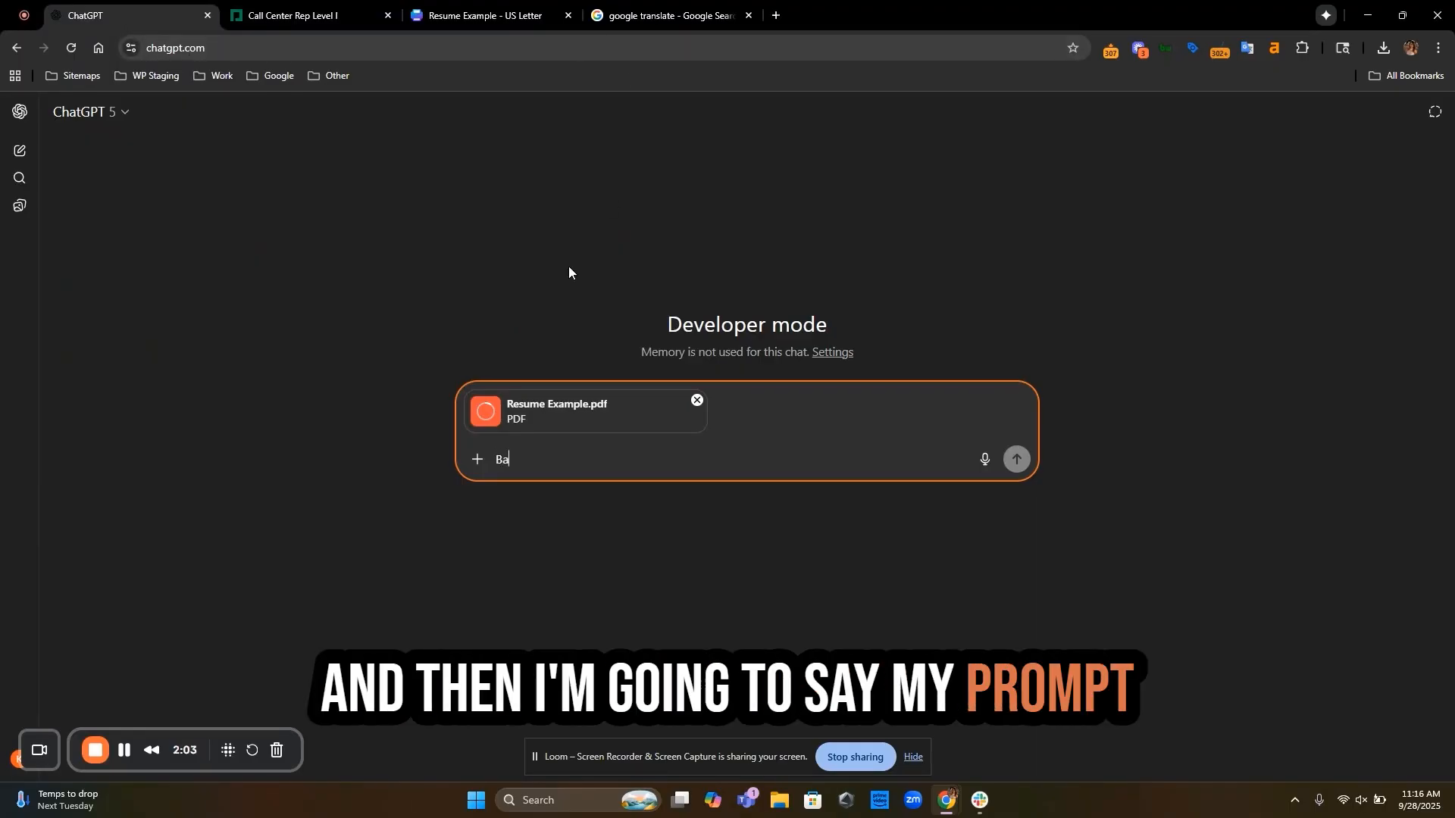
type("sed on the jo")
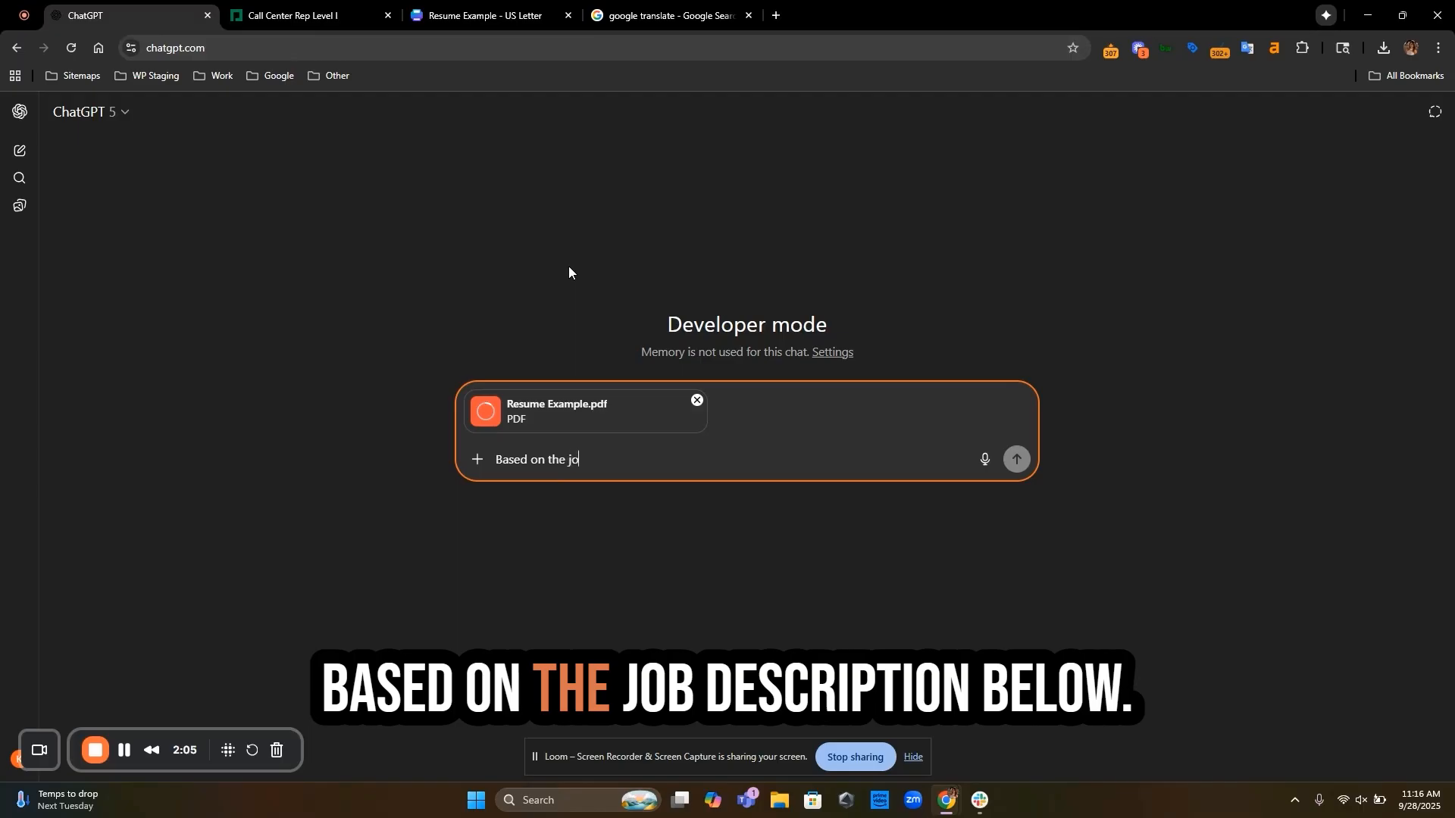
type("b description")
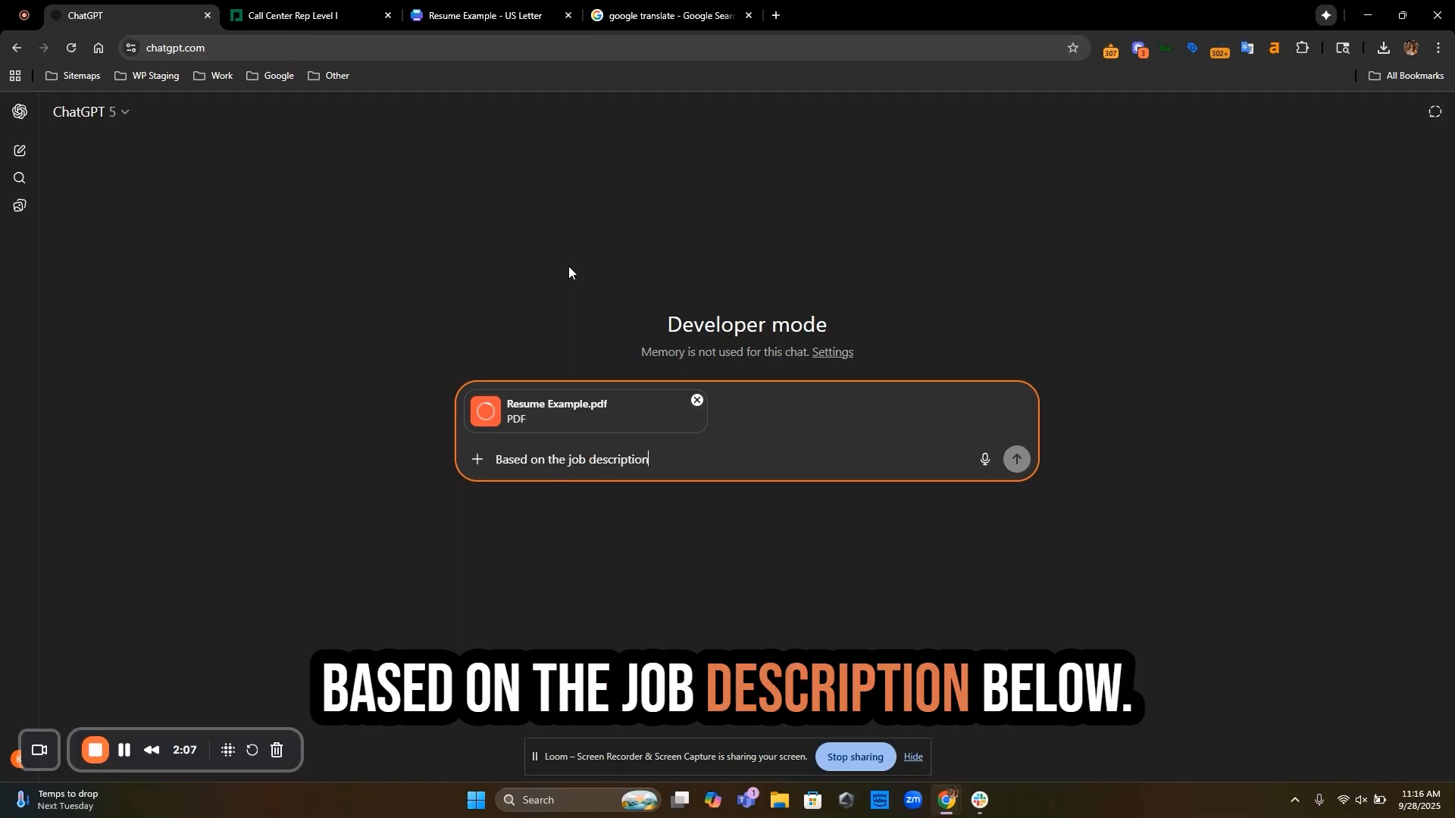
type(" below, I")
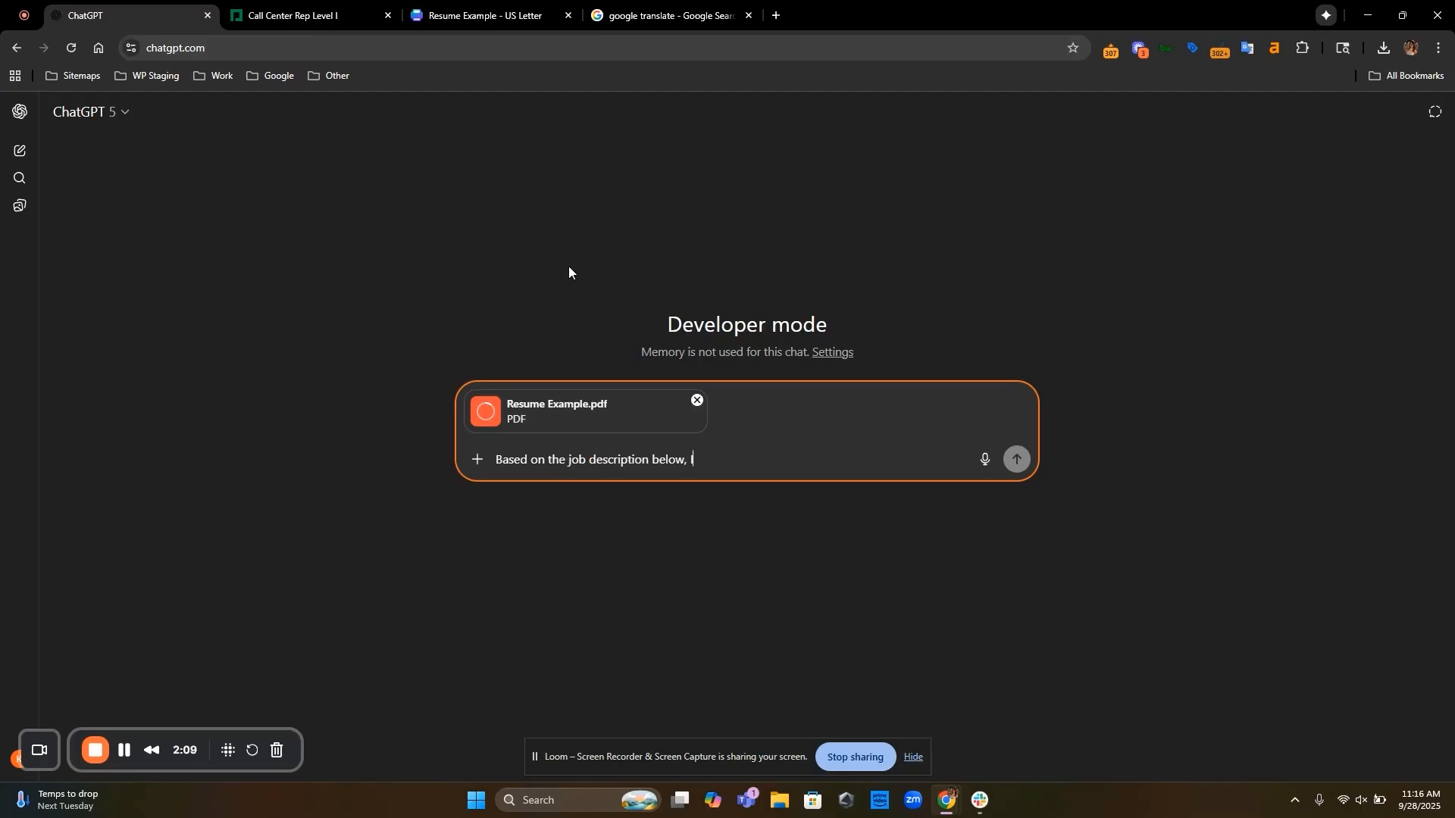
type(" need you to fill out")
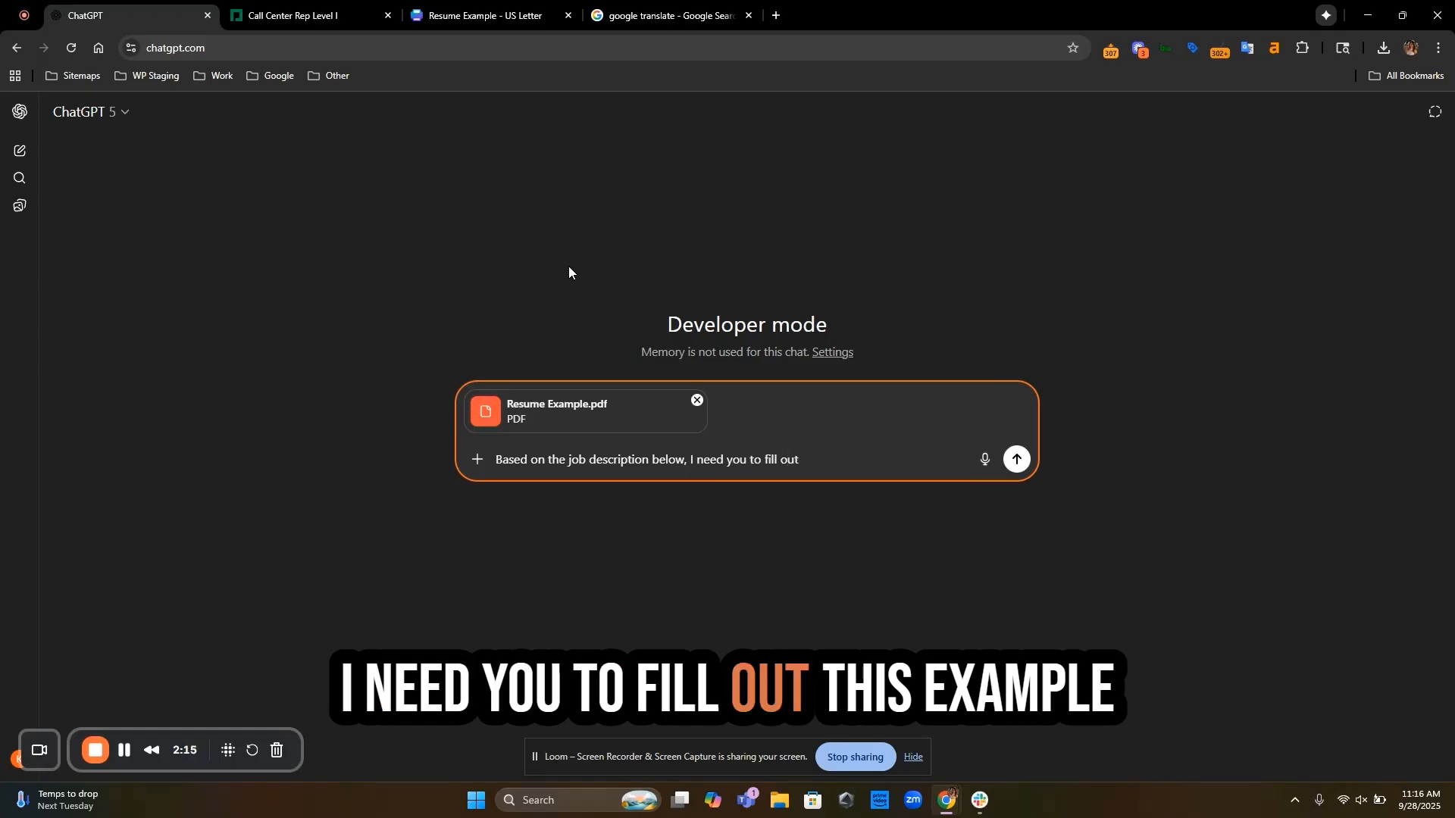
type("mple resume")
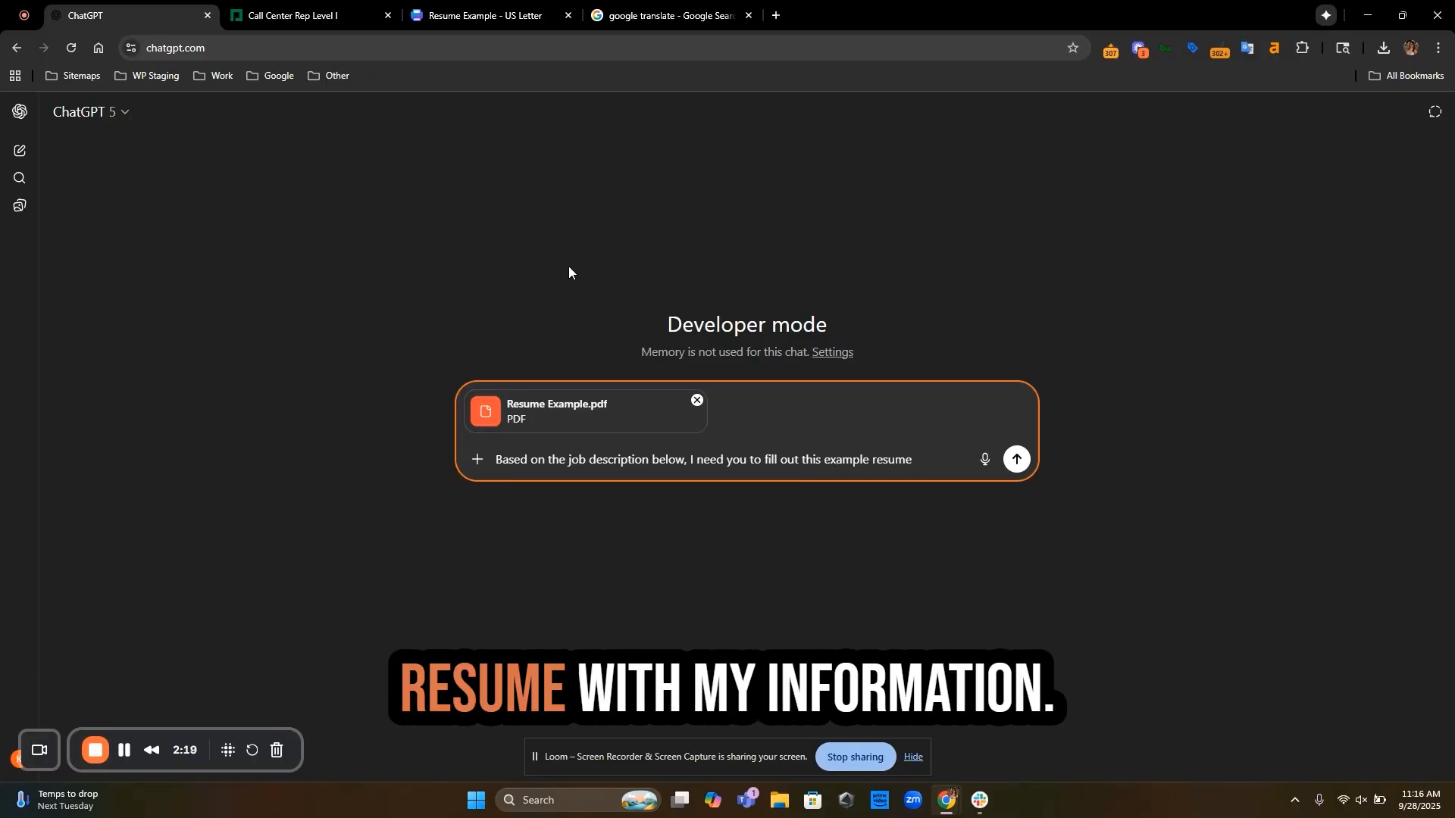
type(" with ")
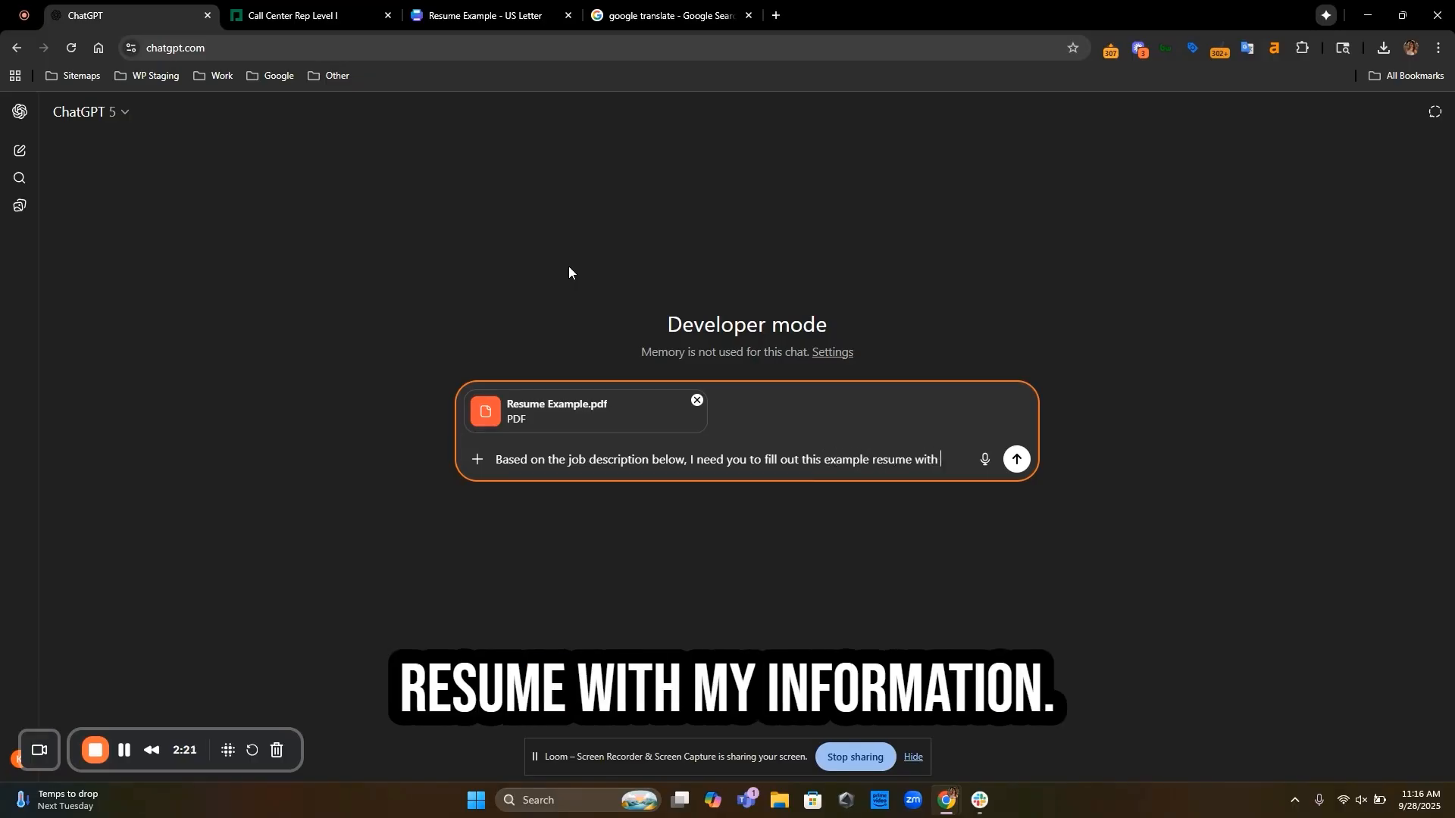
type("my information")
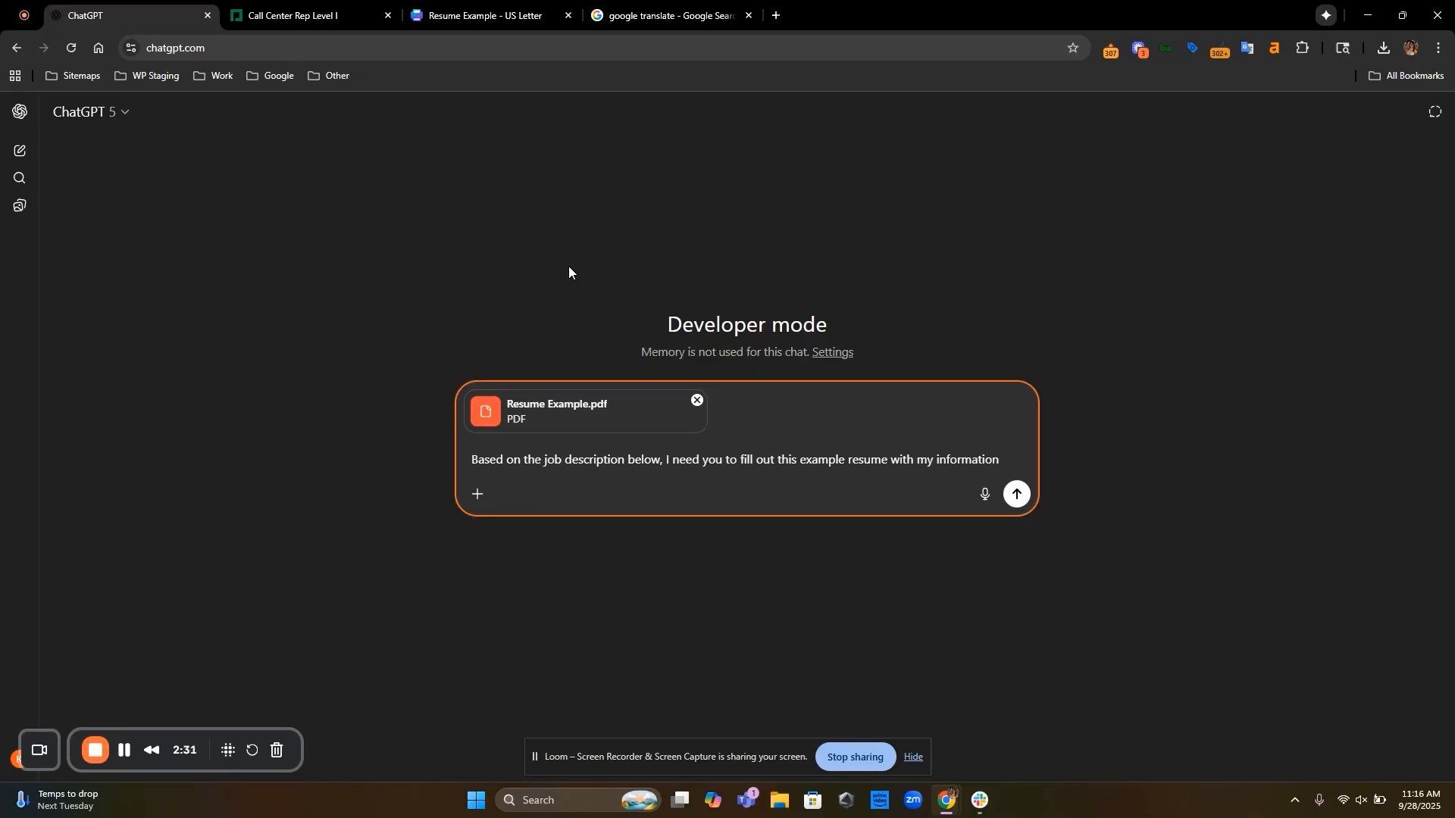
type(". ")
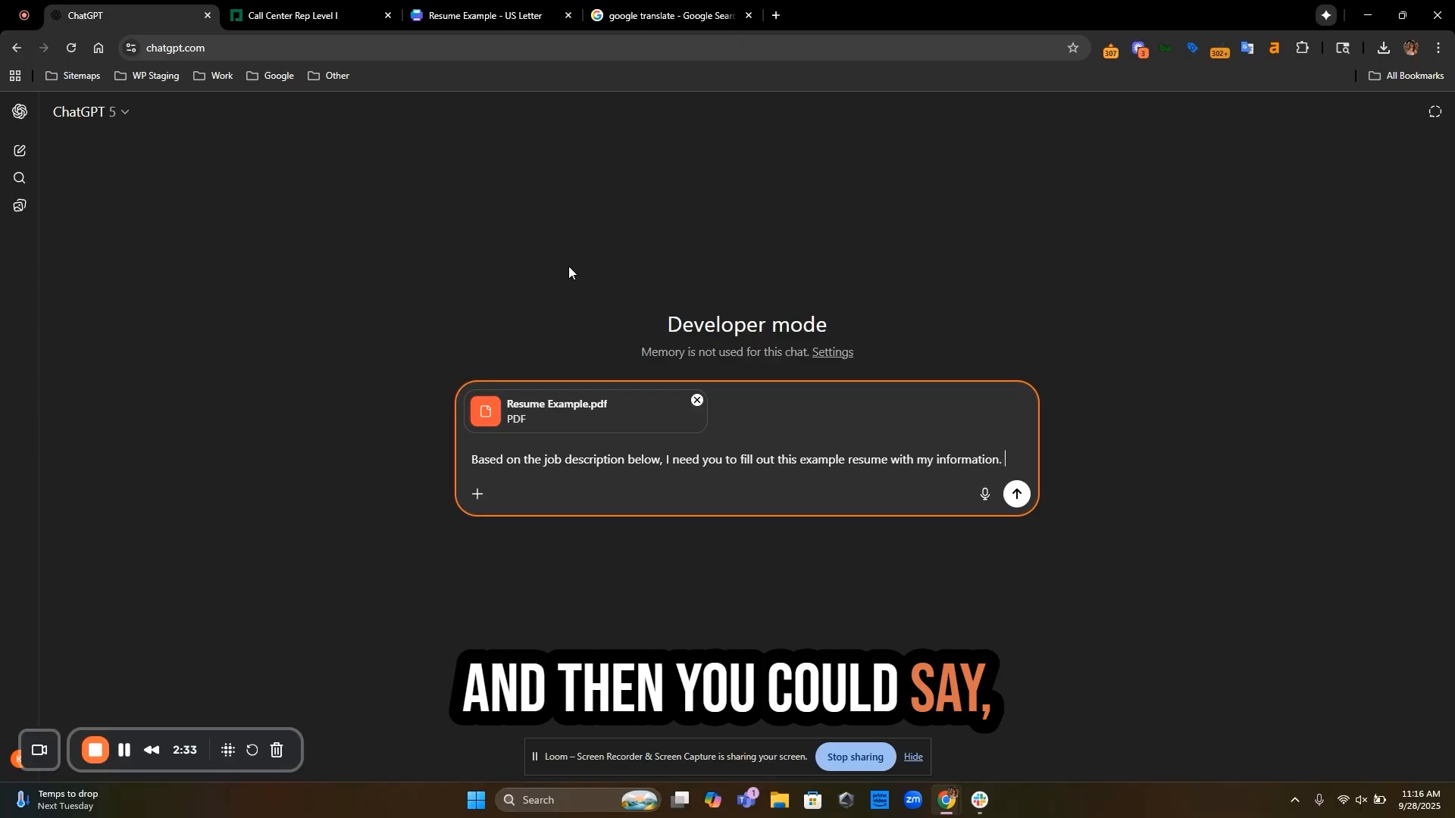
type("My name is ")
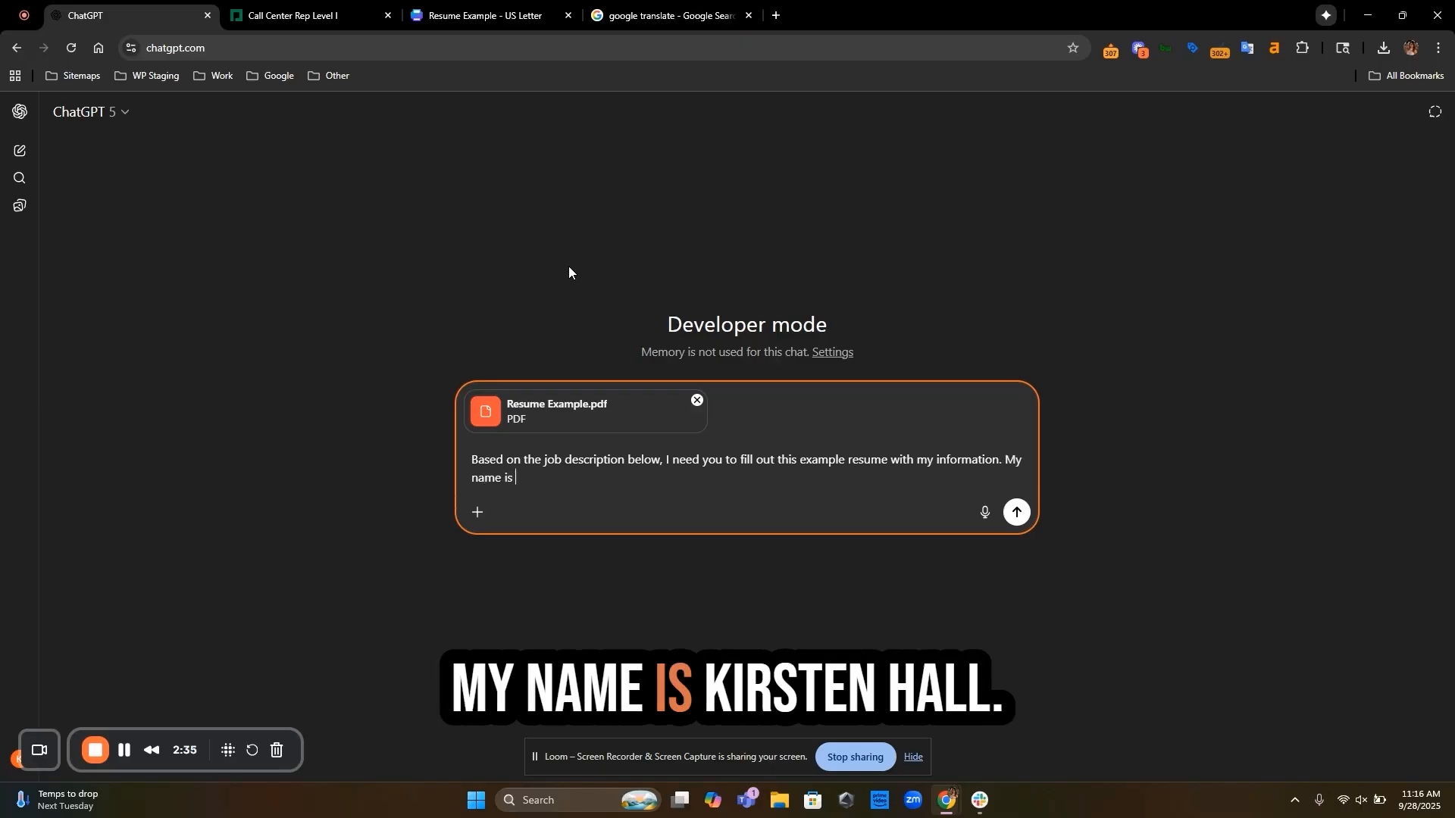
type("Kirsten Hall")
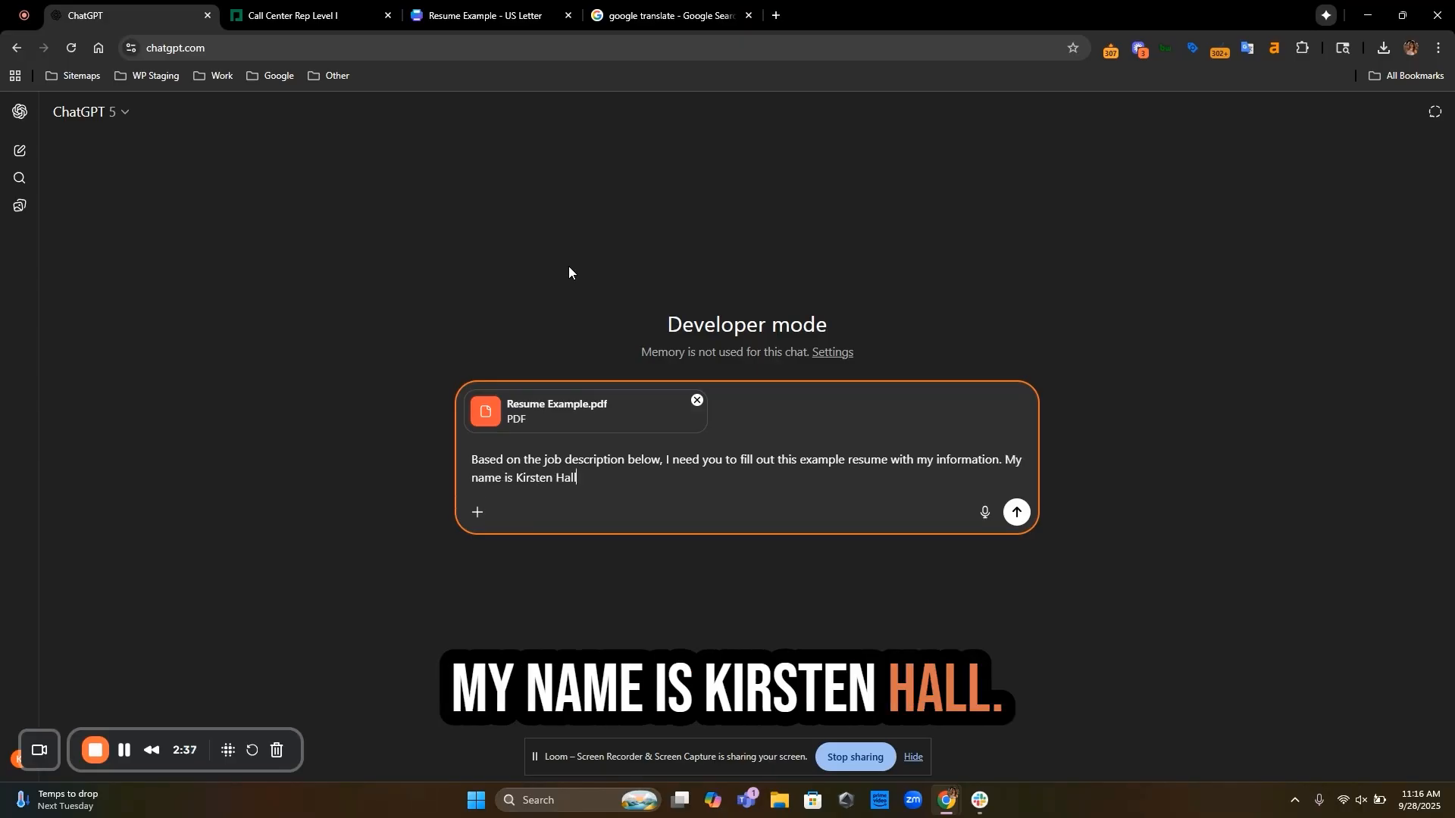
type(", my num")
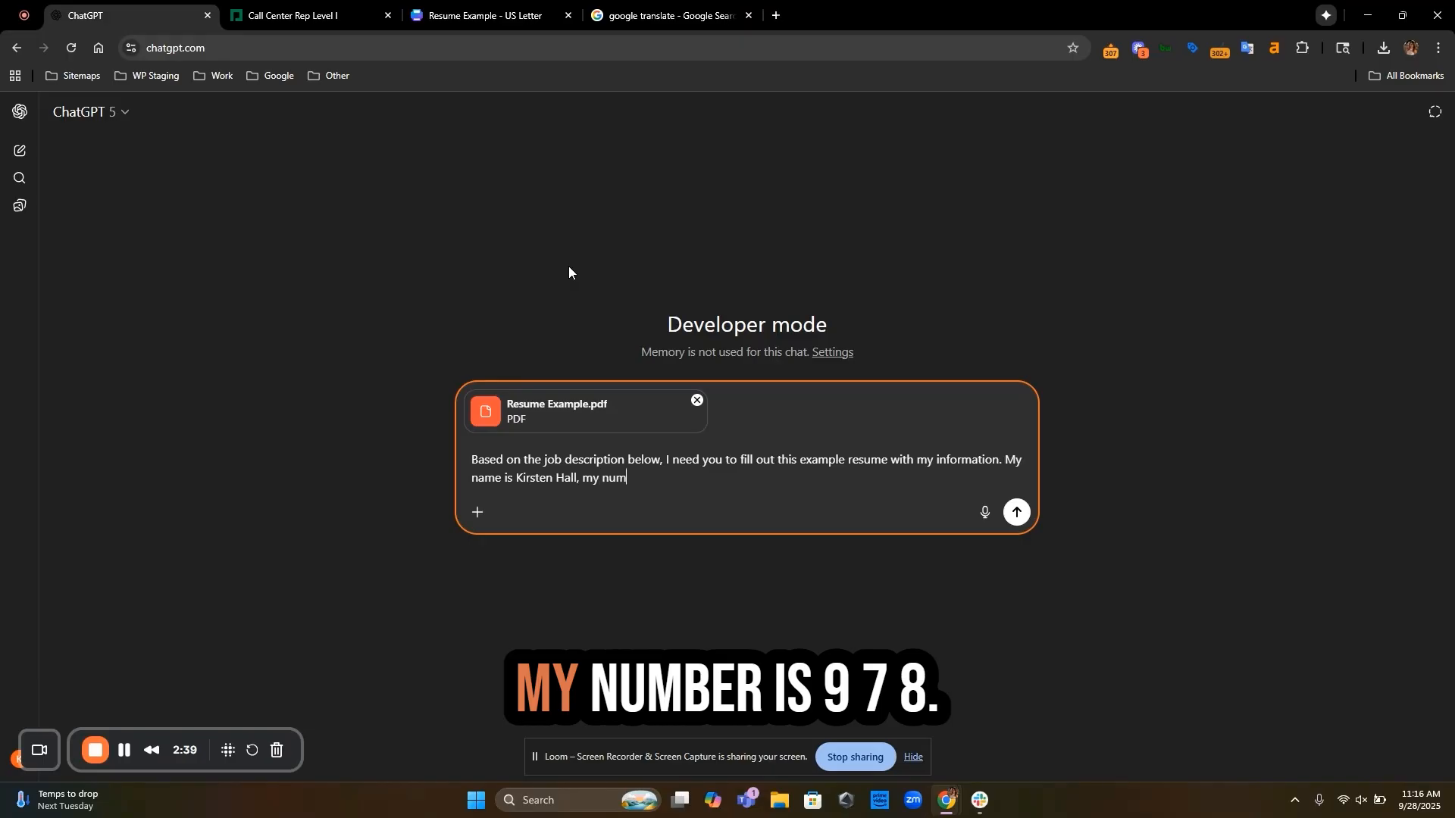
type("ber is 978")
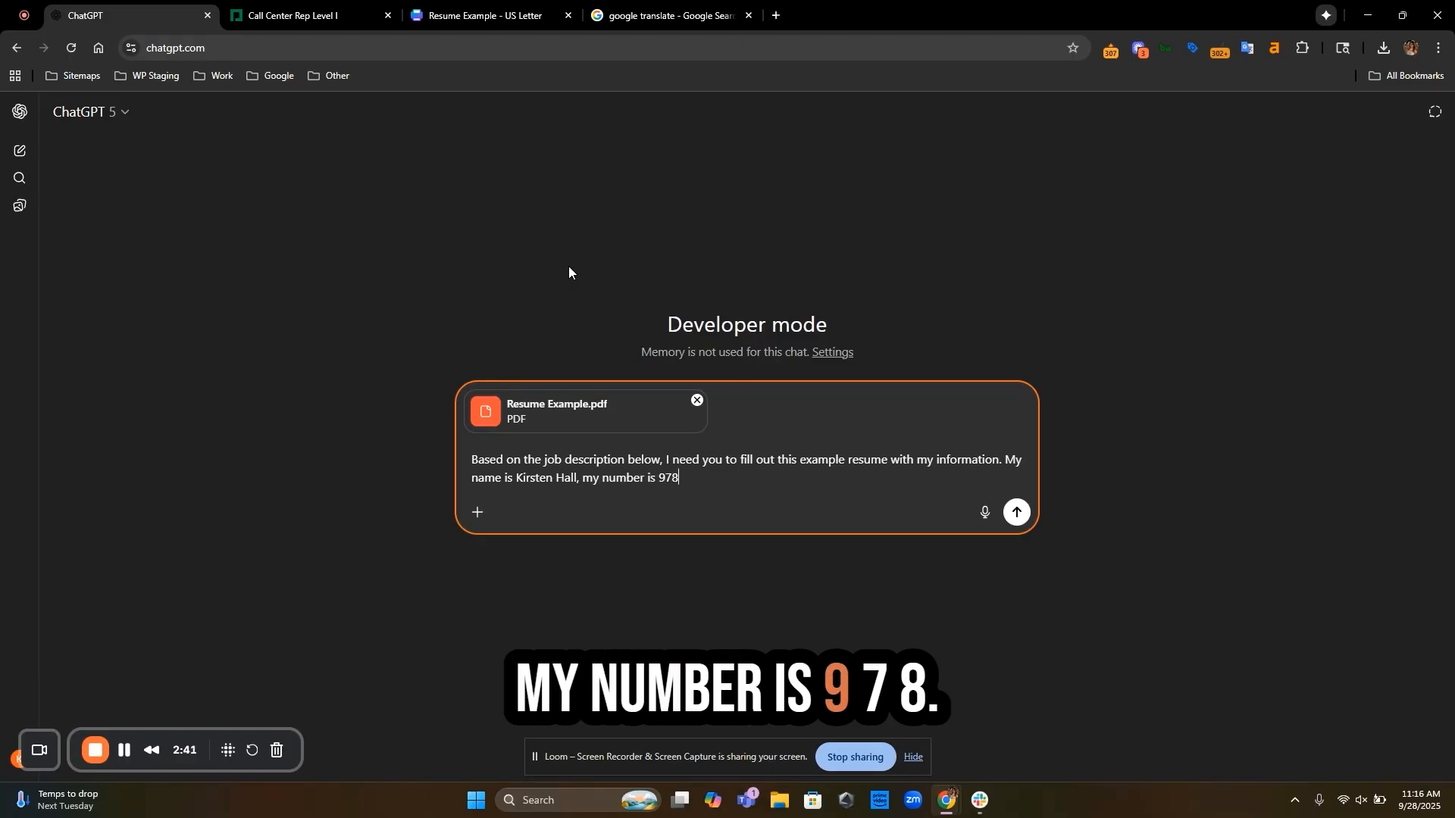
type("-000-0")
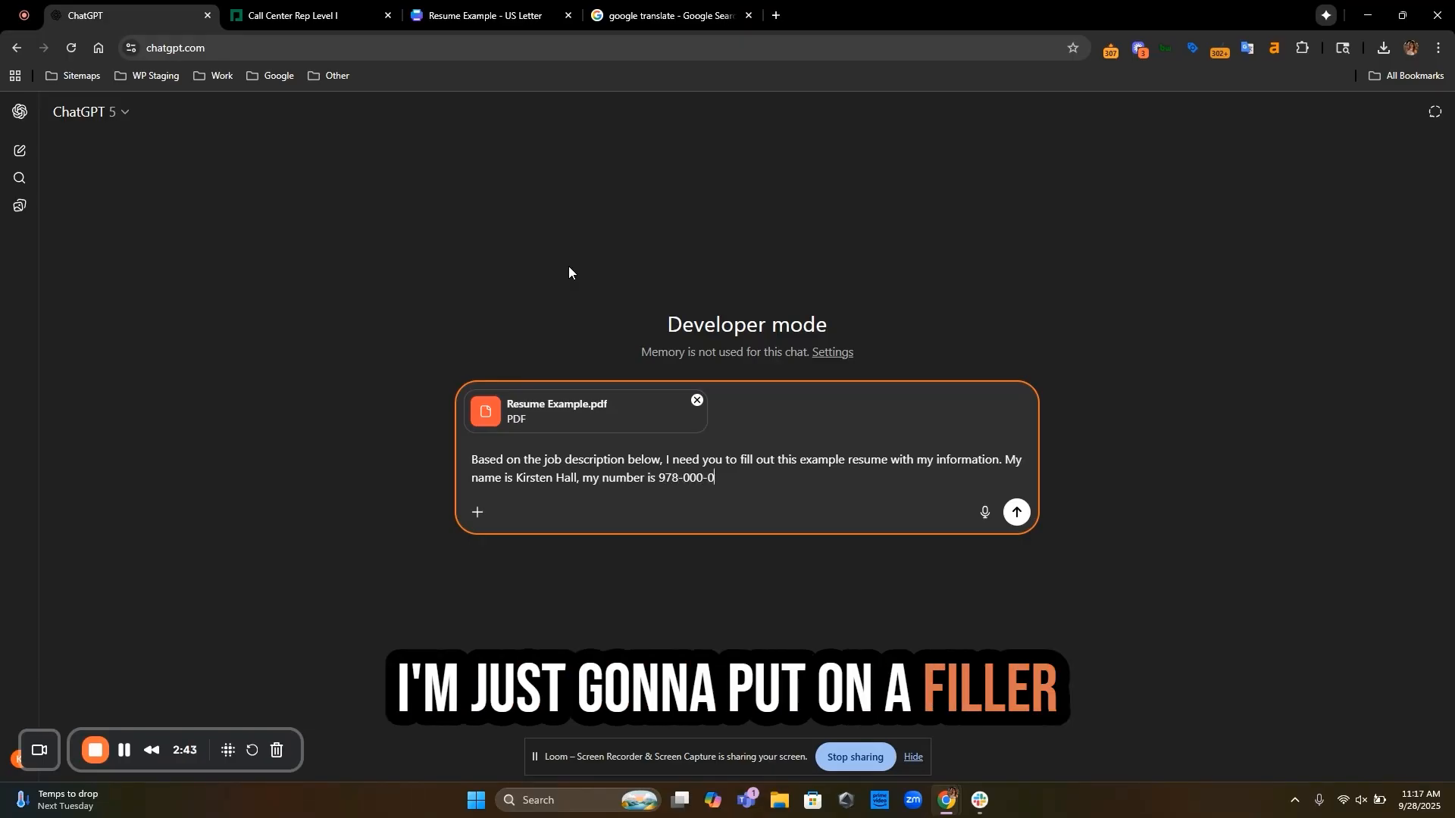
type("000, email is e")
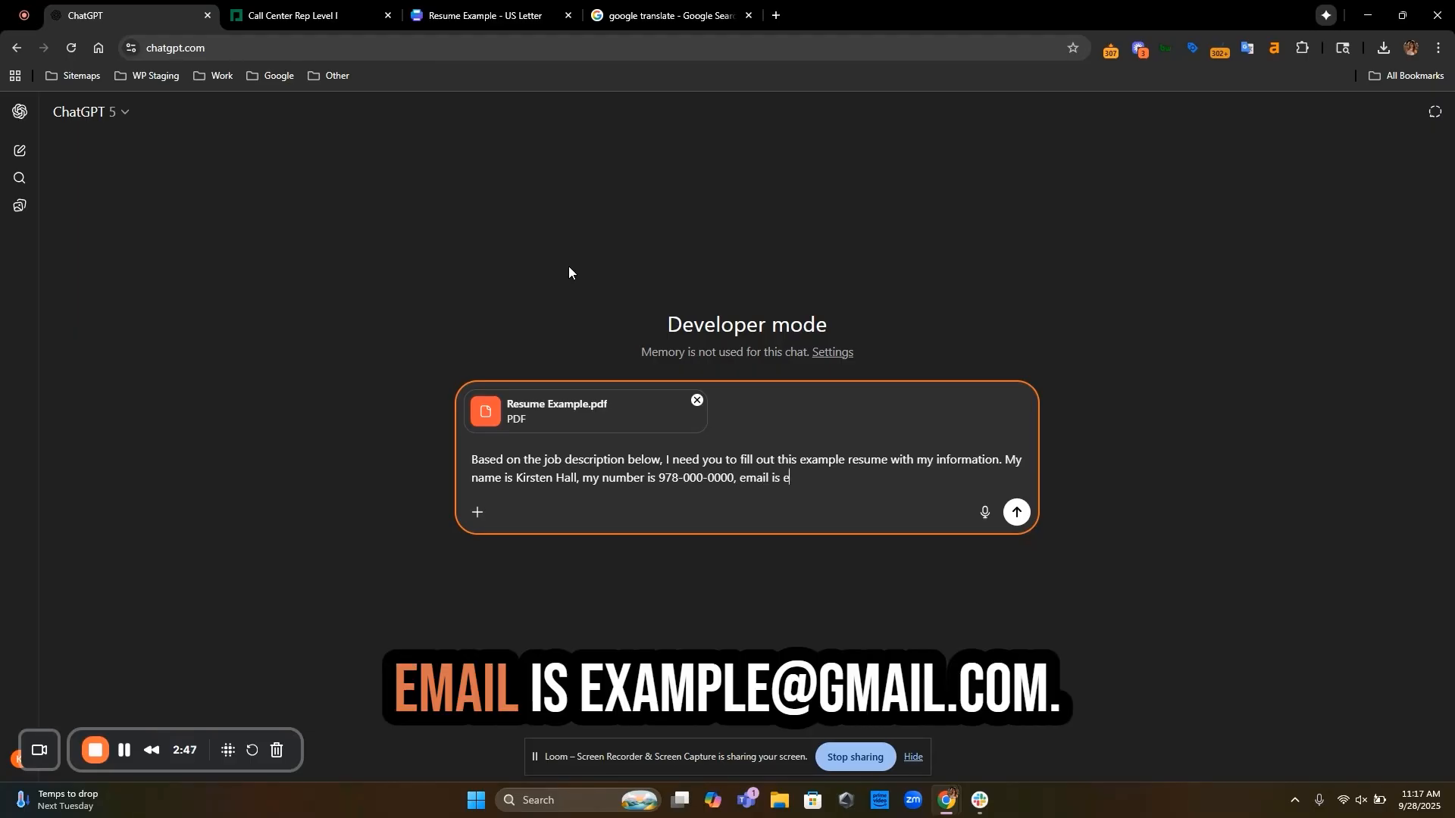
type("xample @gmail.com.")
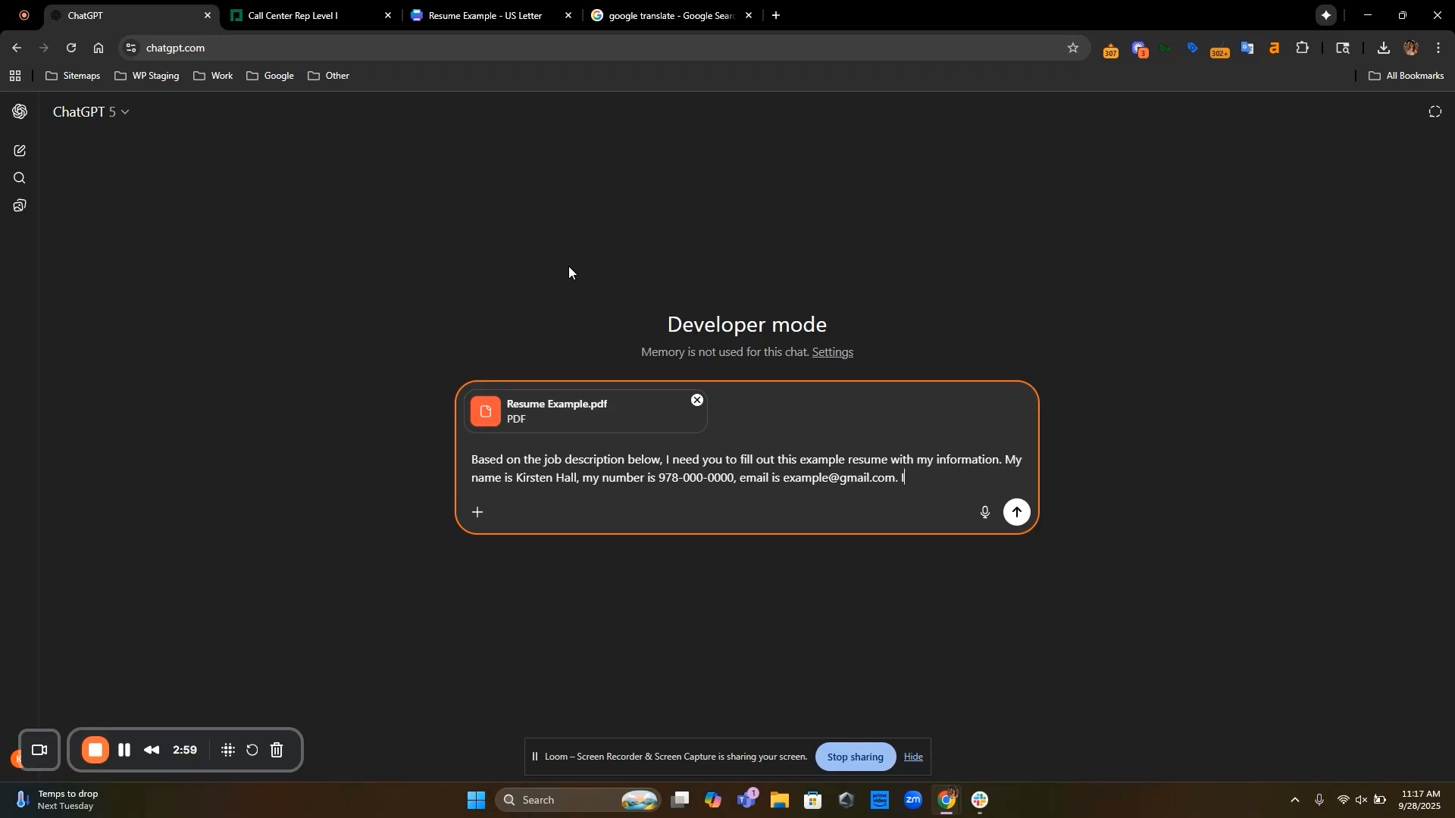
Add that the resume must be in English using the listed skills, correcting 'necessary'.
type("need this resume to be in eglish")
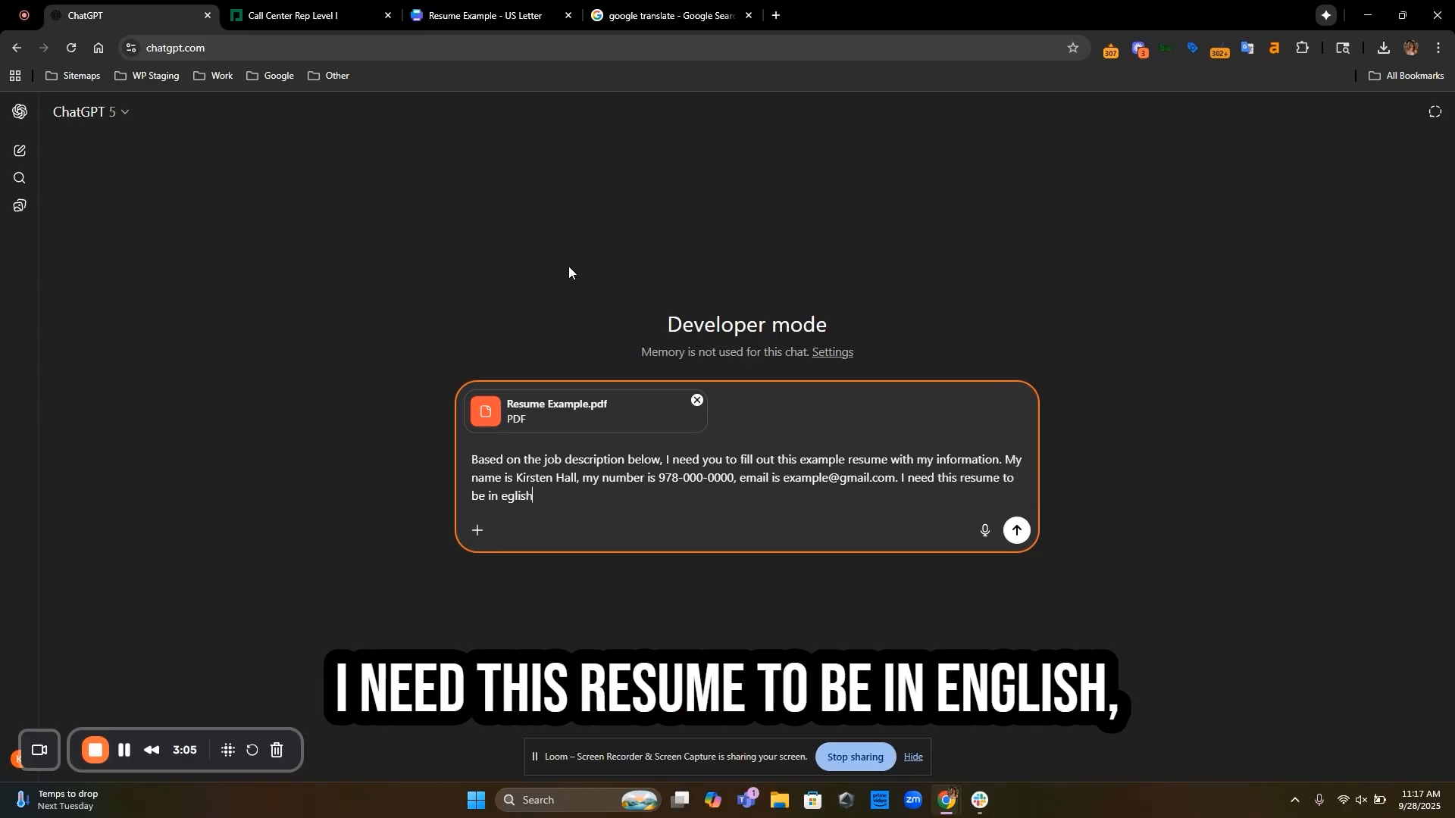
key("BackSpace")
key("BackSpace")
key("BackSpace")
key("BackSpace")
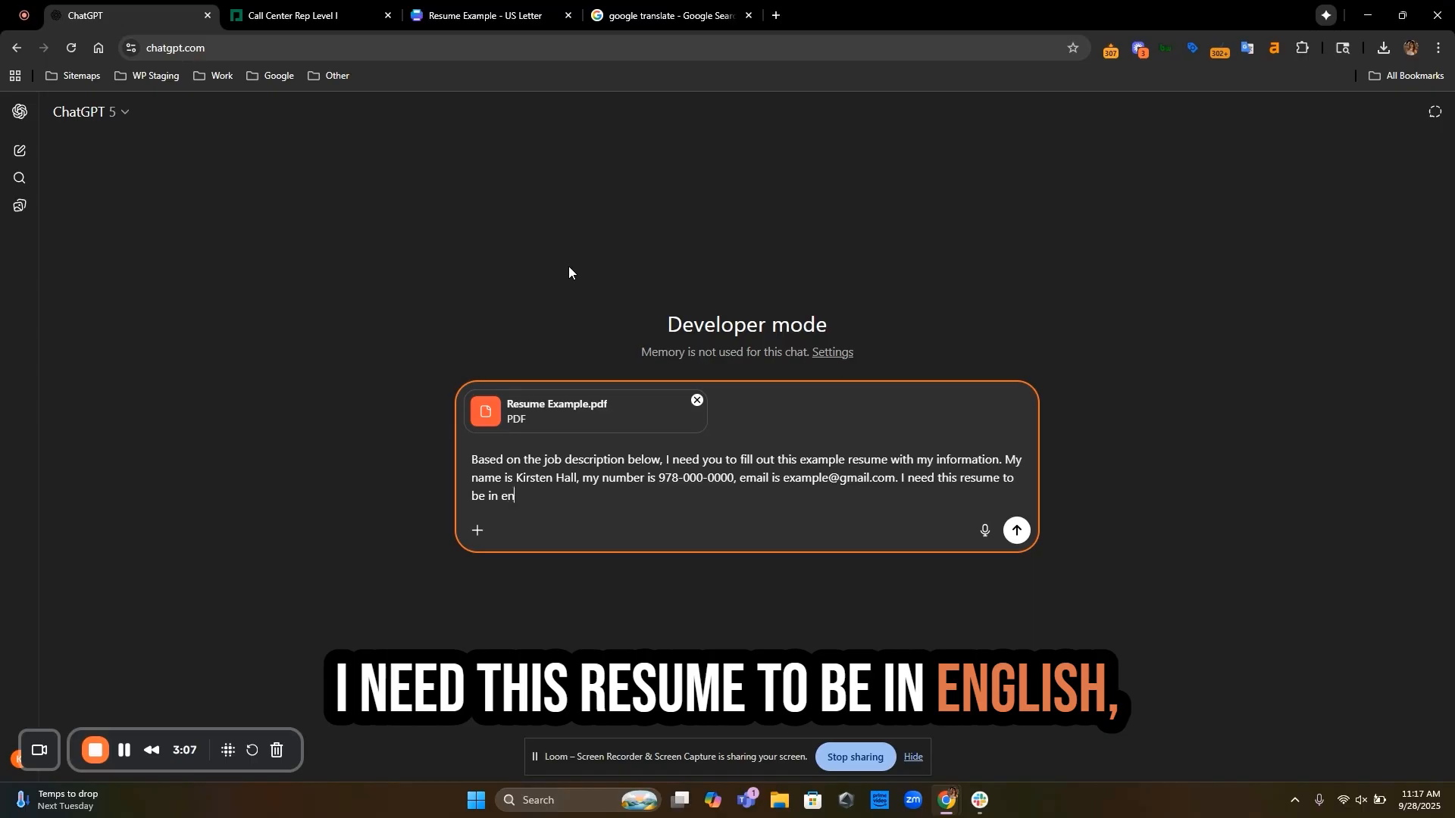
type("nglish, ")
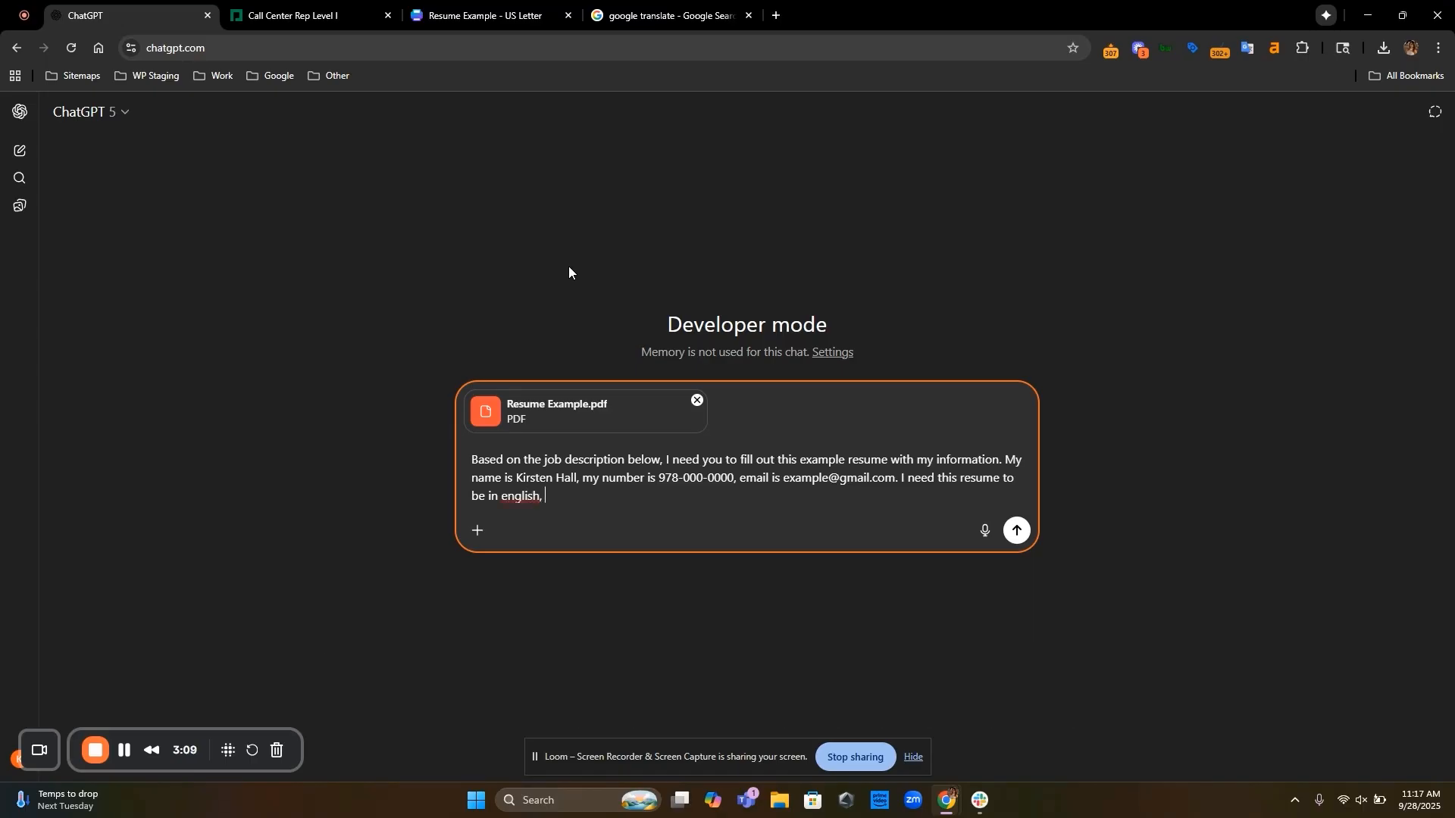
type("but I have ")
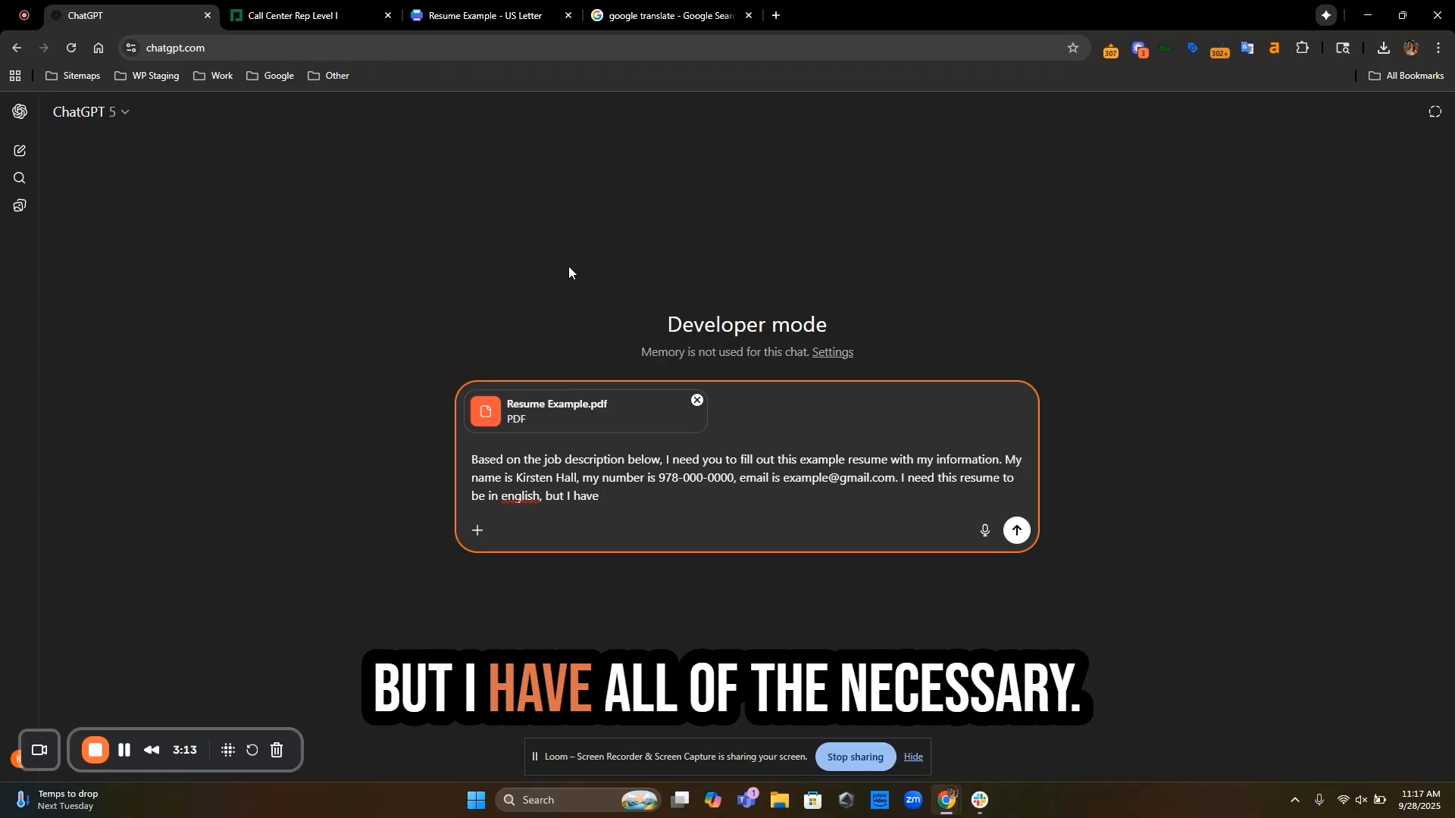
type("all of the neccsary")
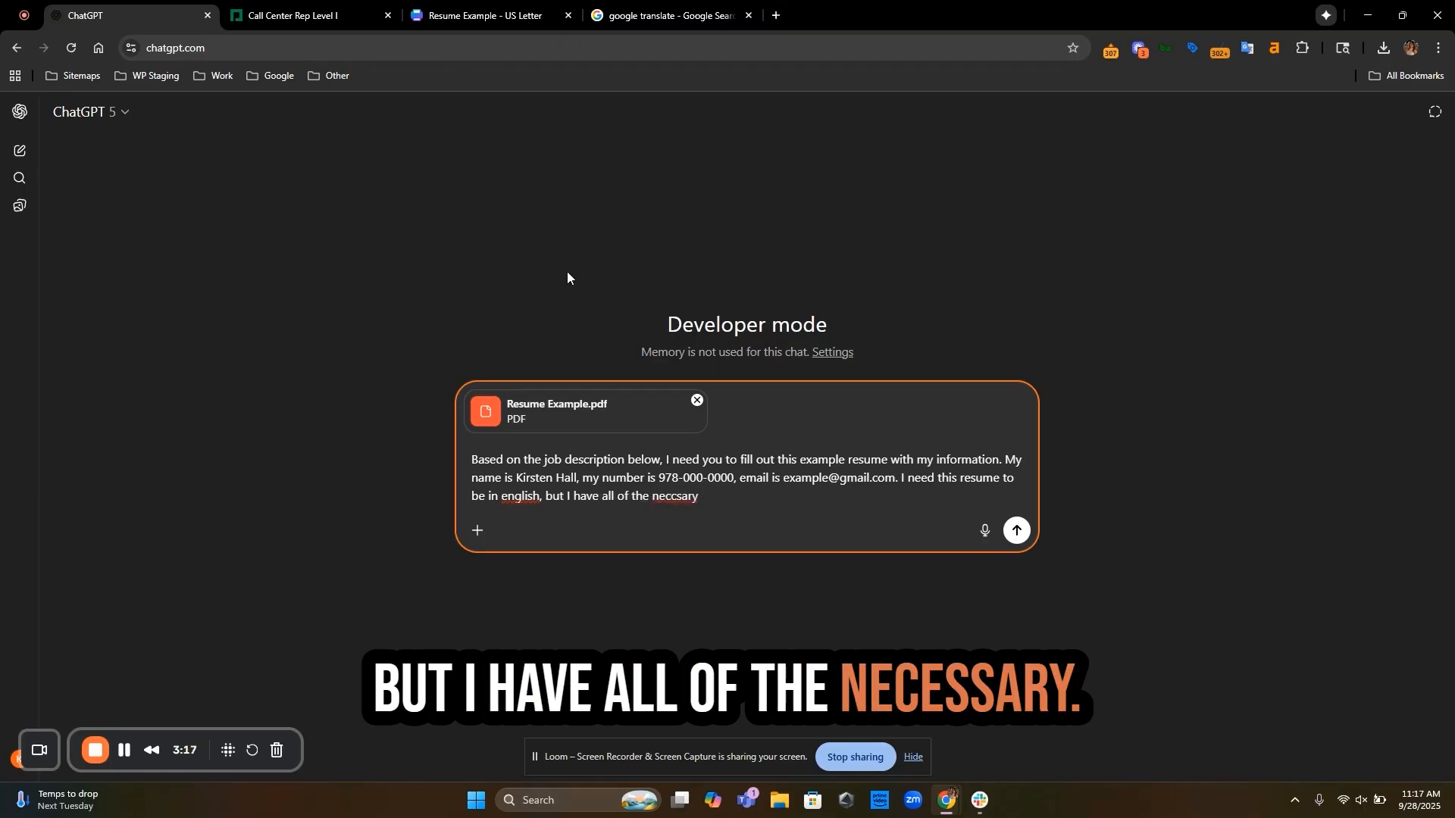
right_click(671, 500)
left_click(740, 104)
type("skills")
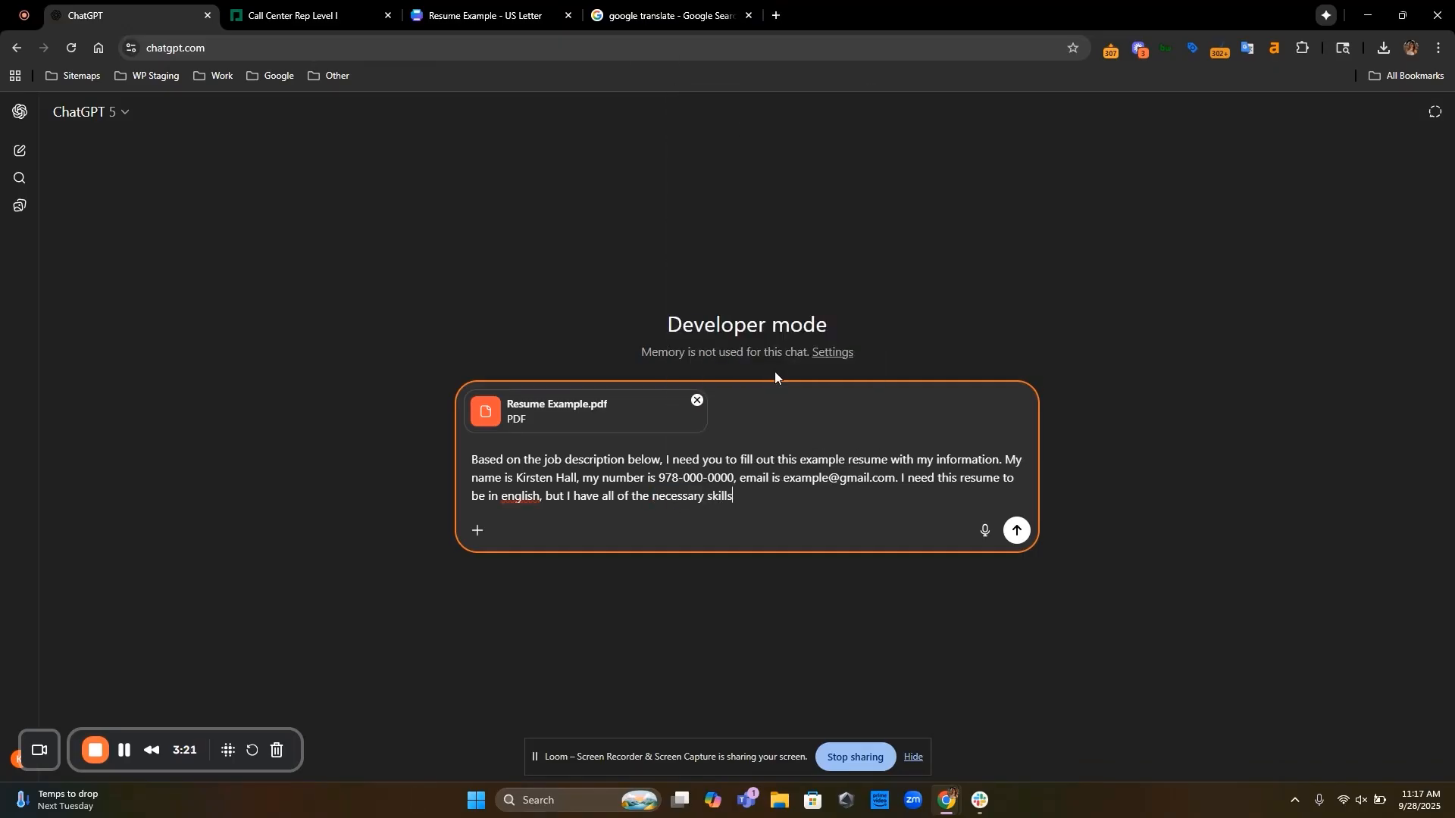
type(" and experience")
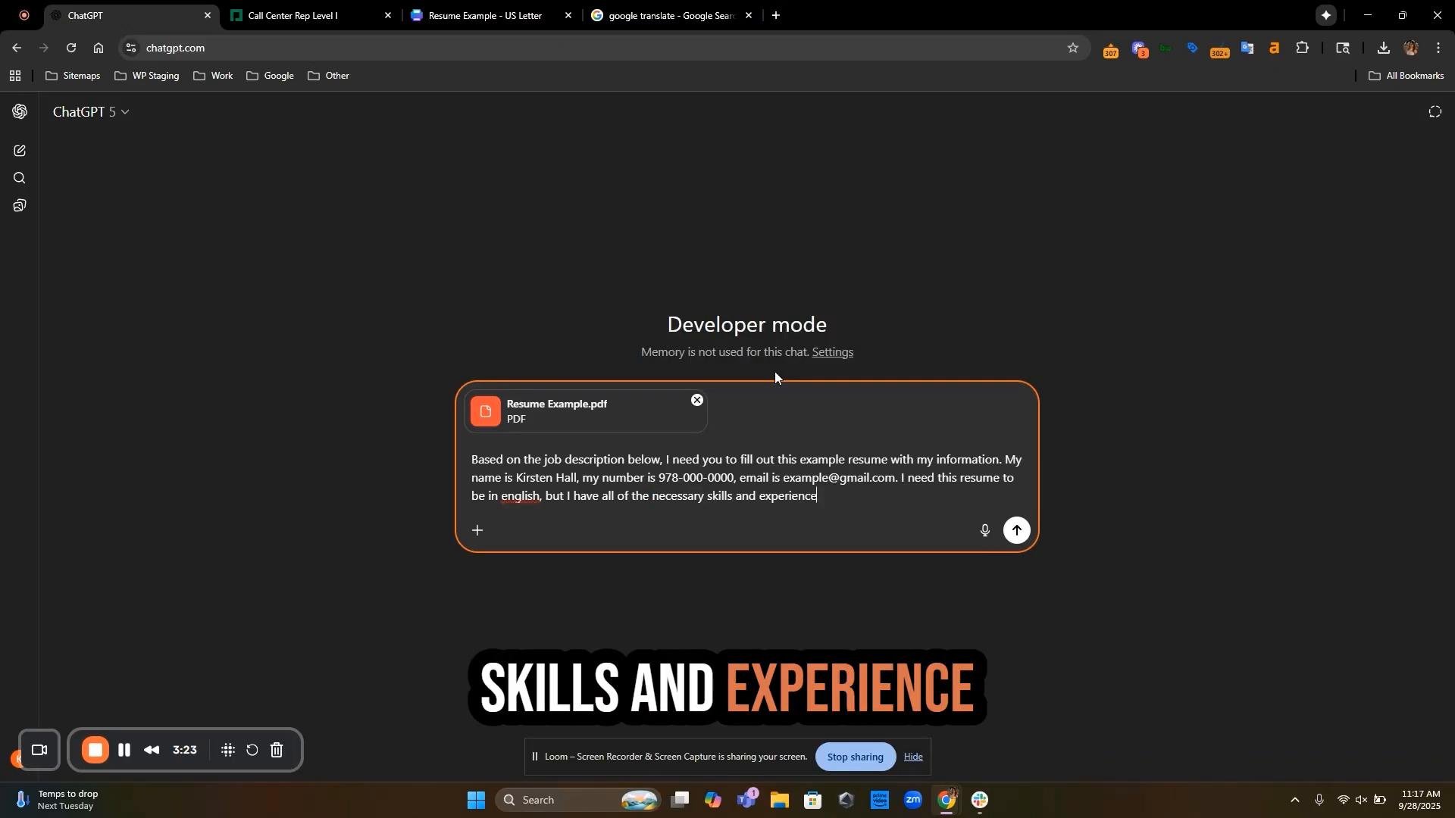
type(" listed ")
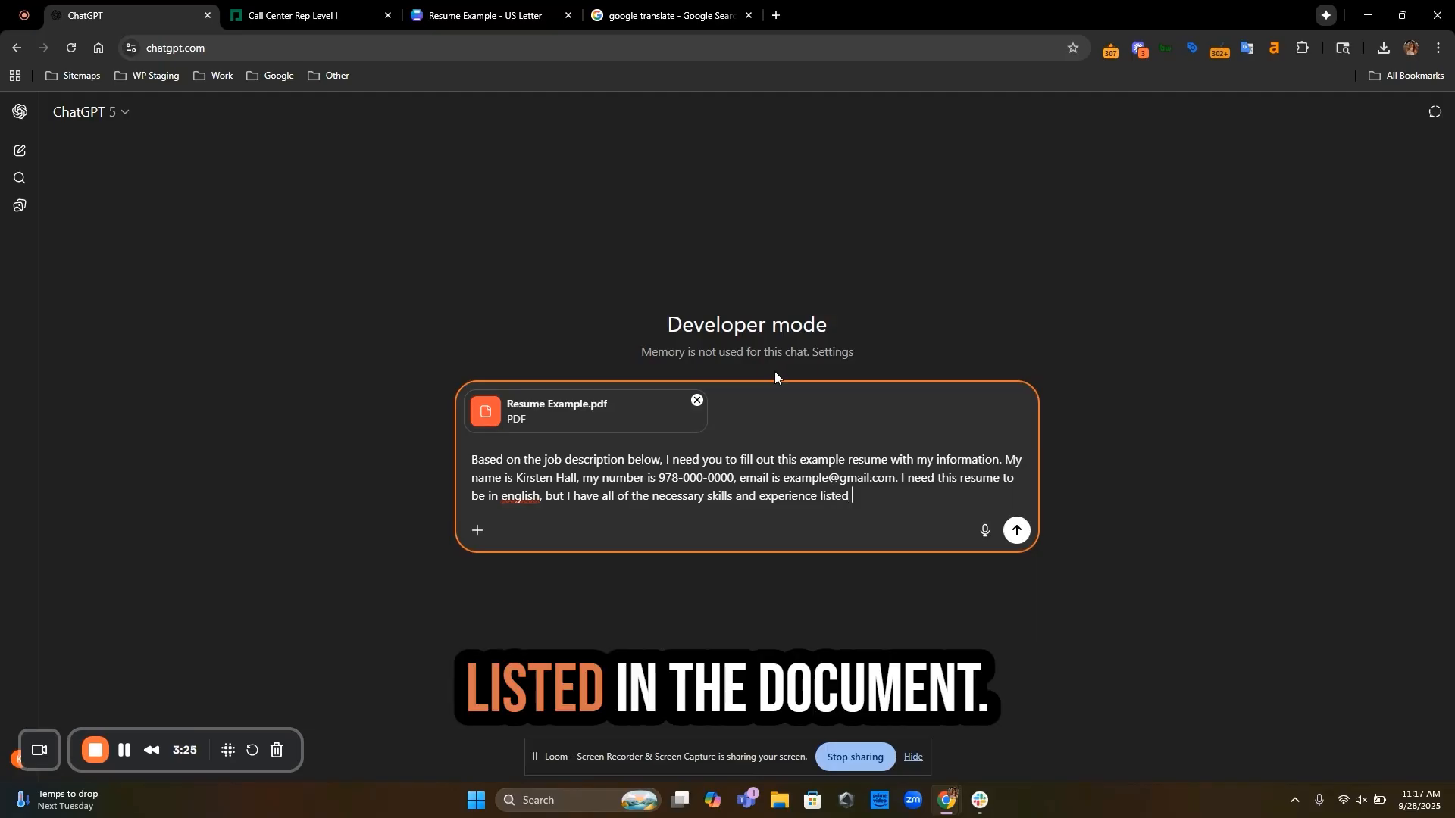
type("in the document")
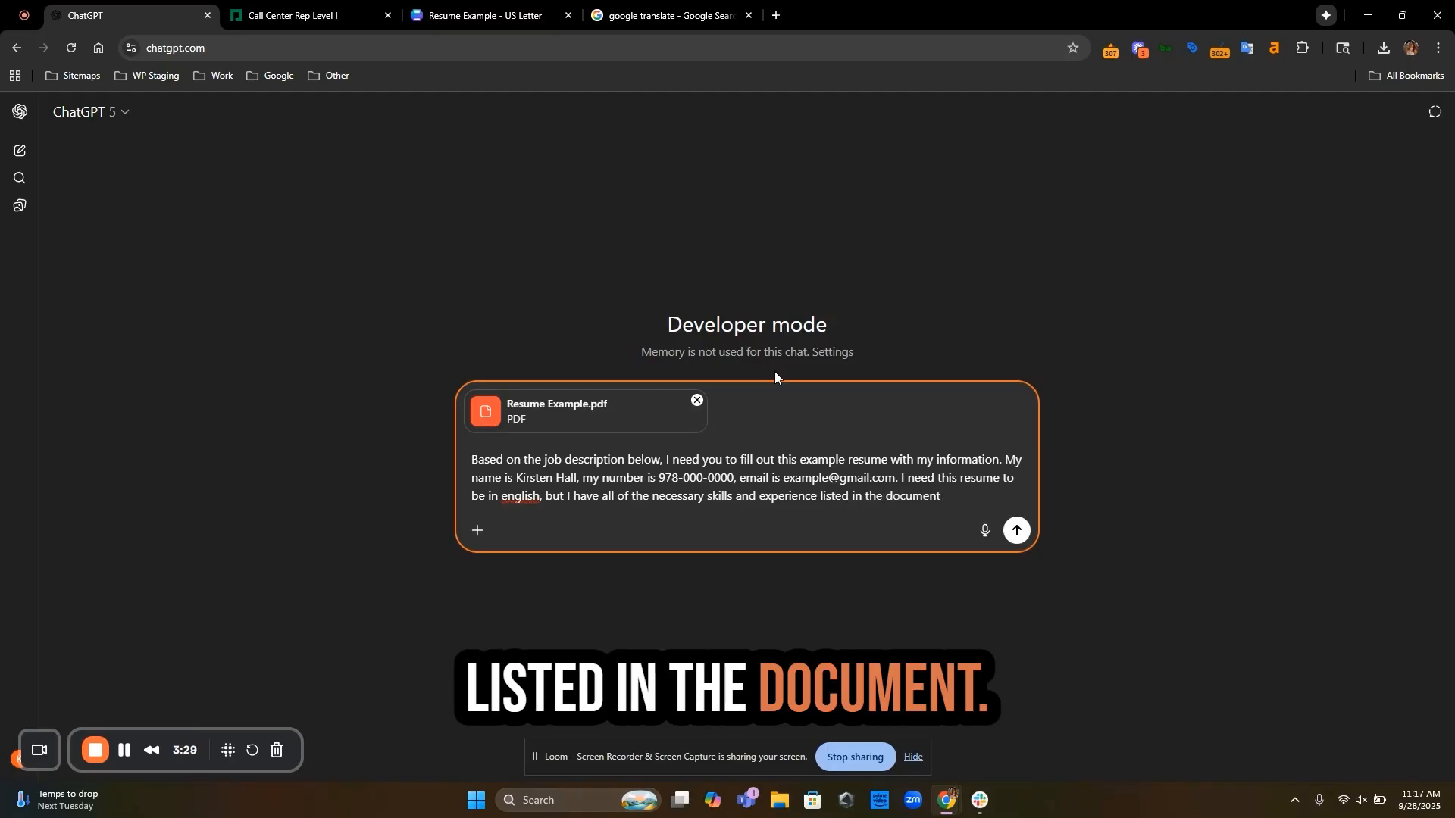
type(".")
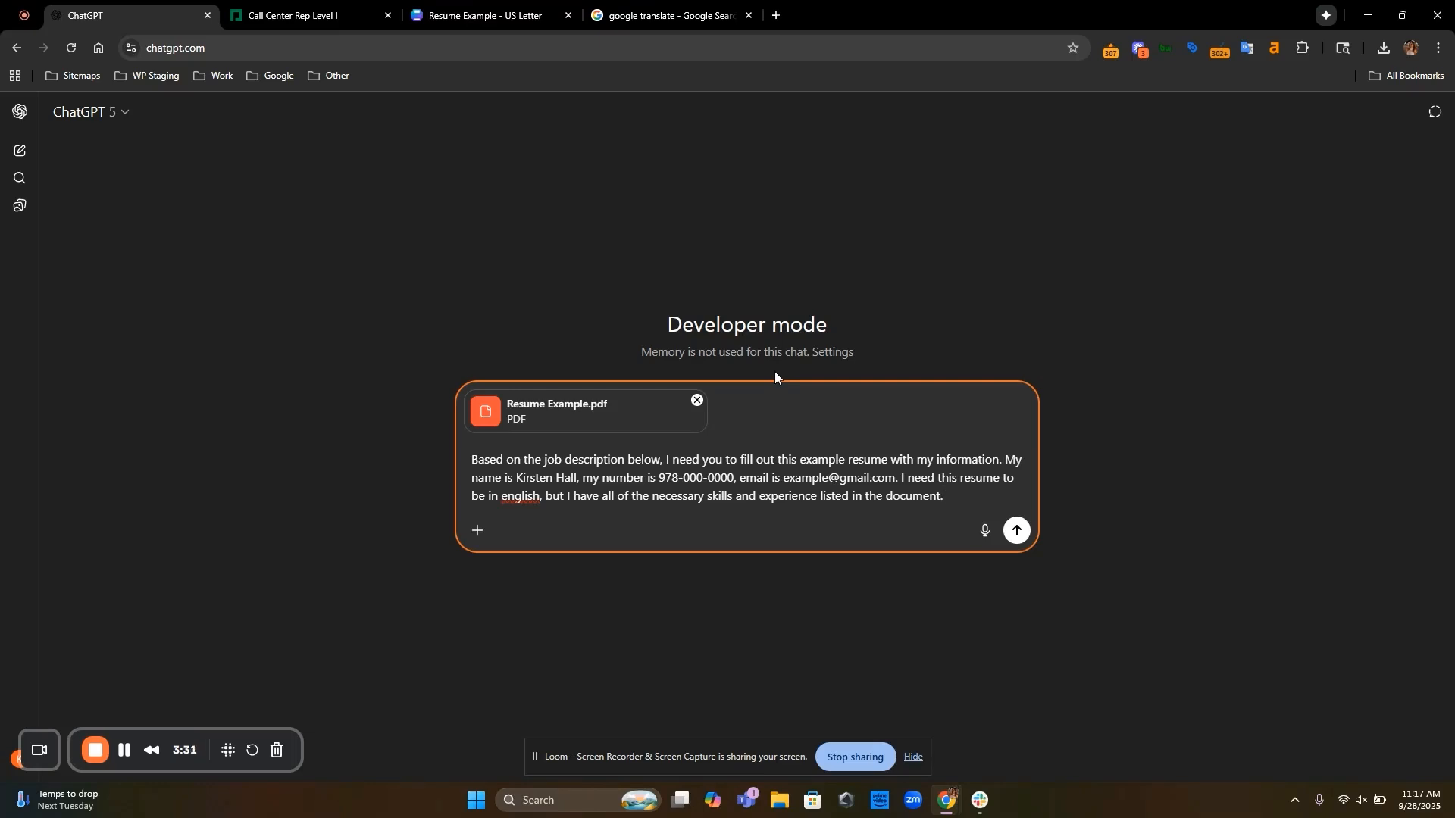
type(" I'm at")
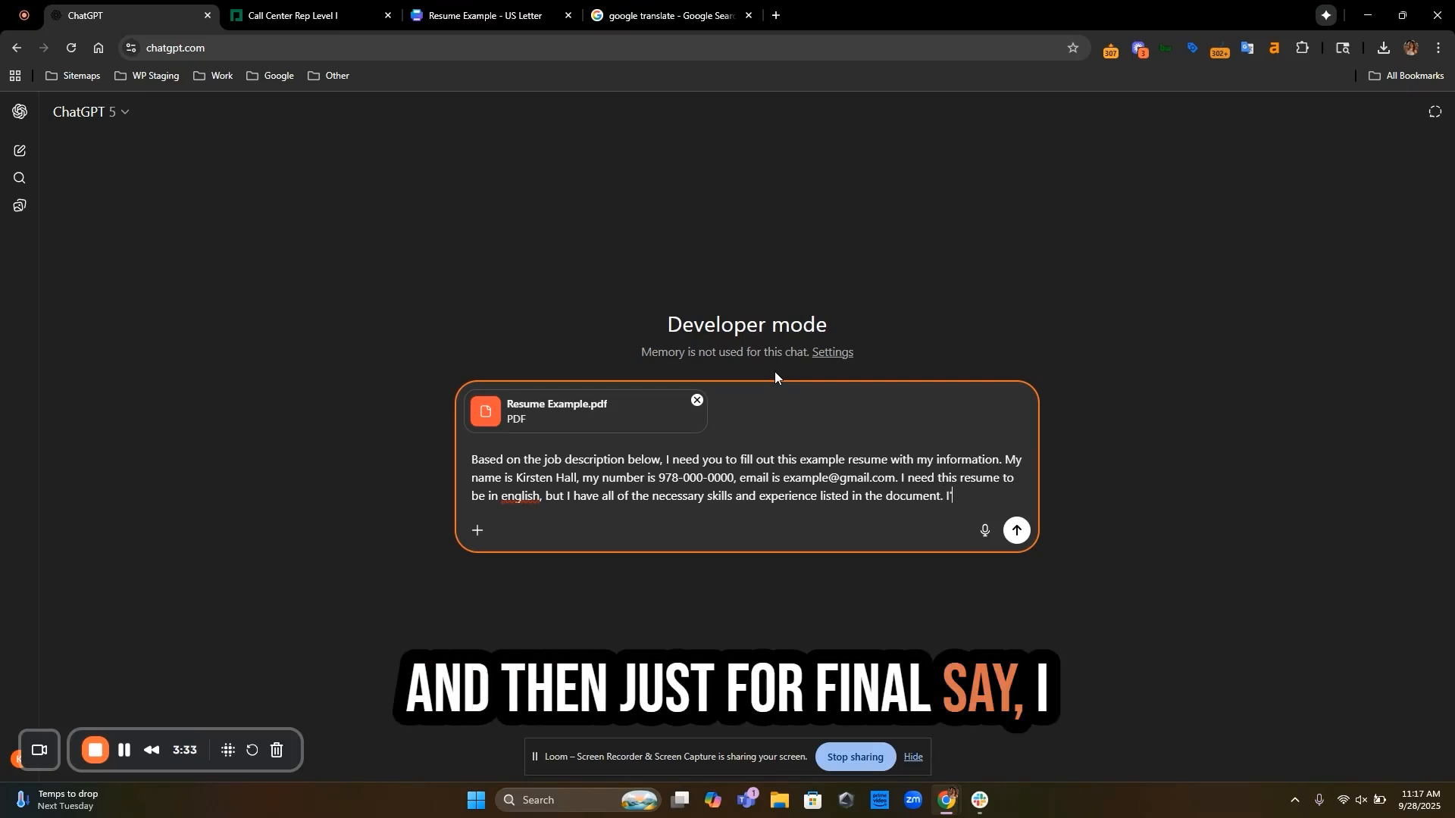
type("taching a screenshot ")
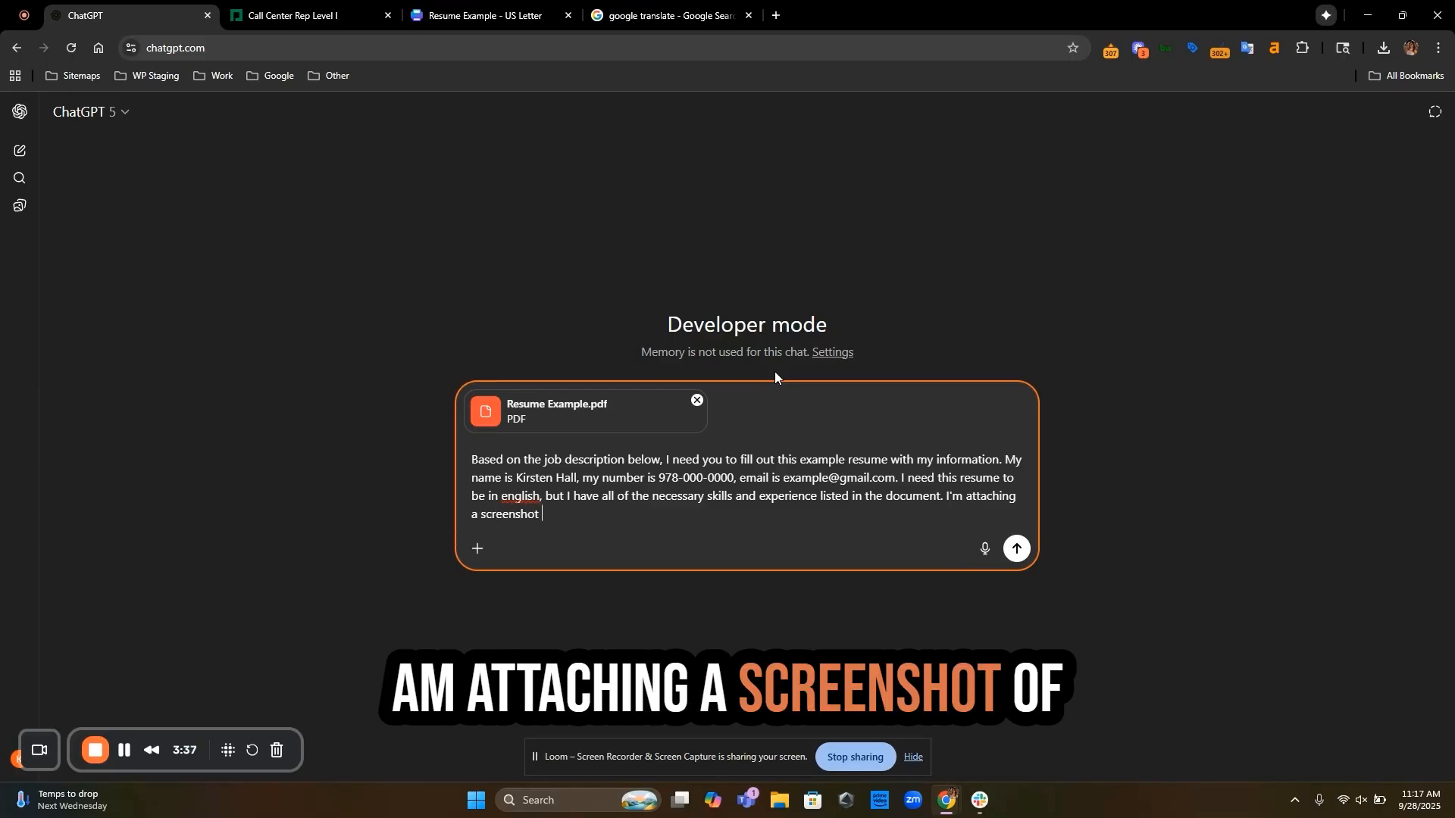
type("of skills")
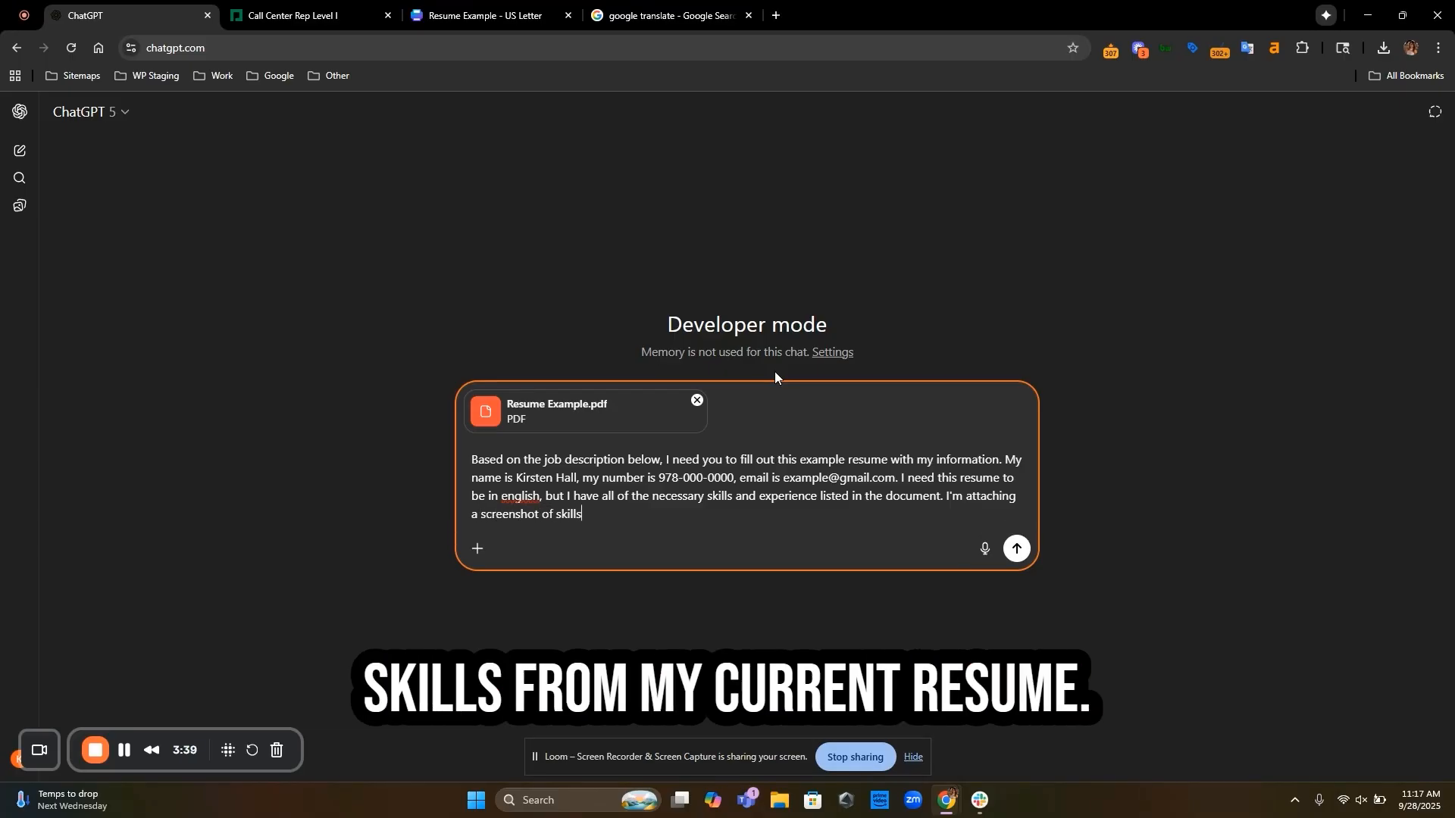
type(" from my current resume.")
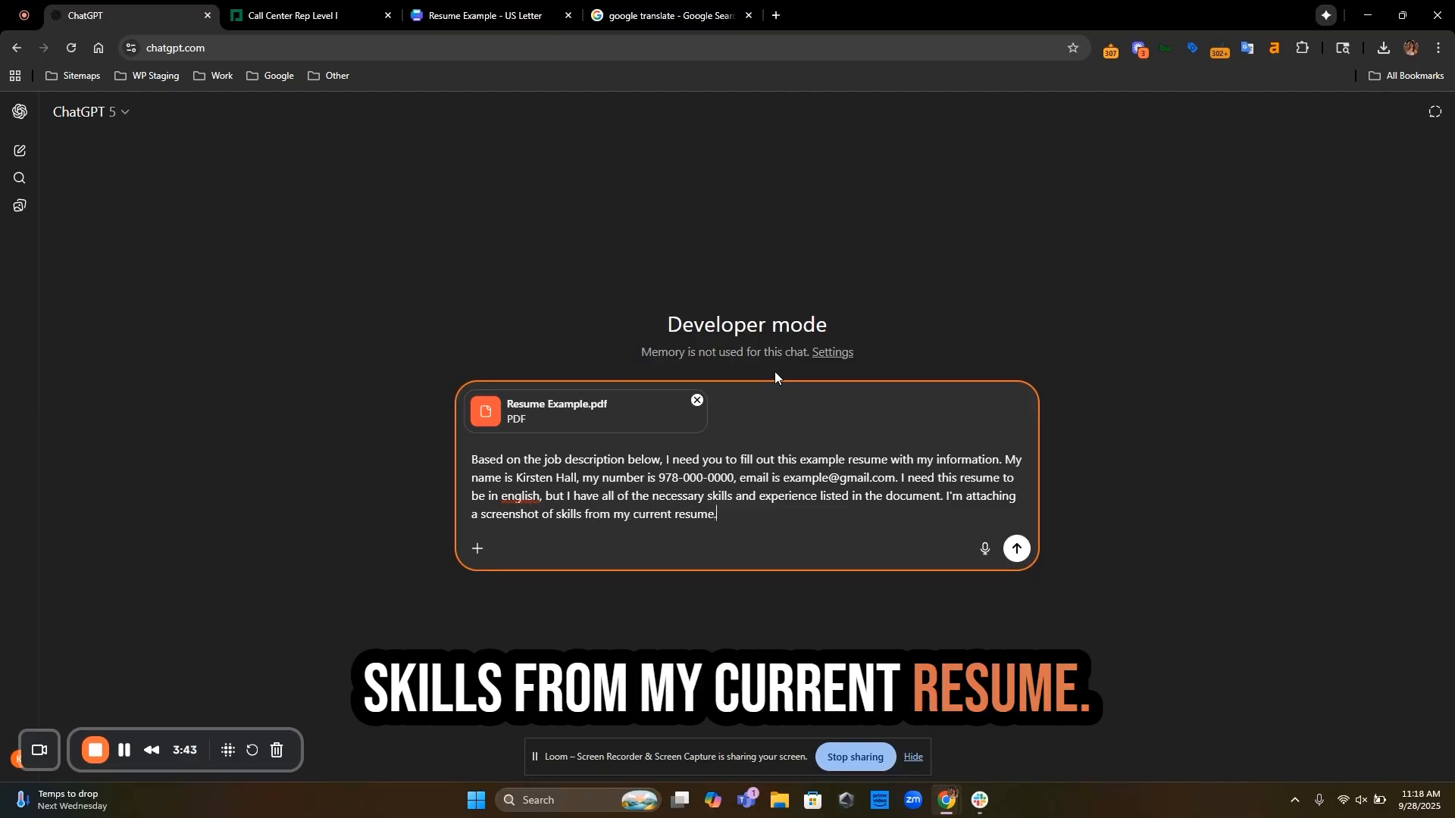
Rename the Canva design to the applicant's resume title.
left_click(482, 15)
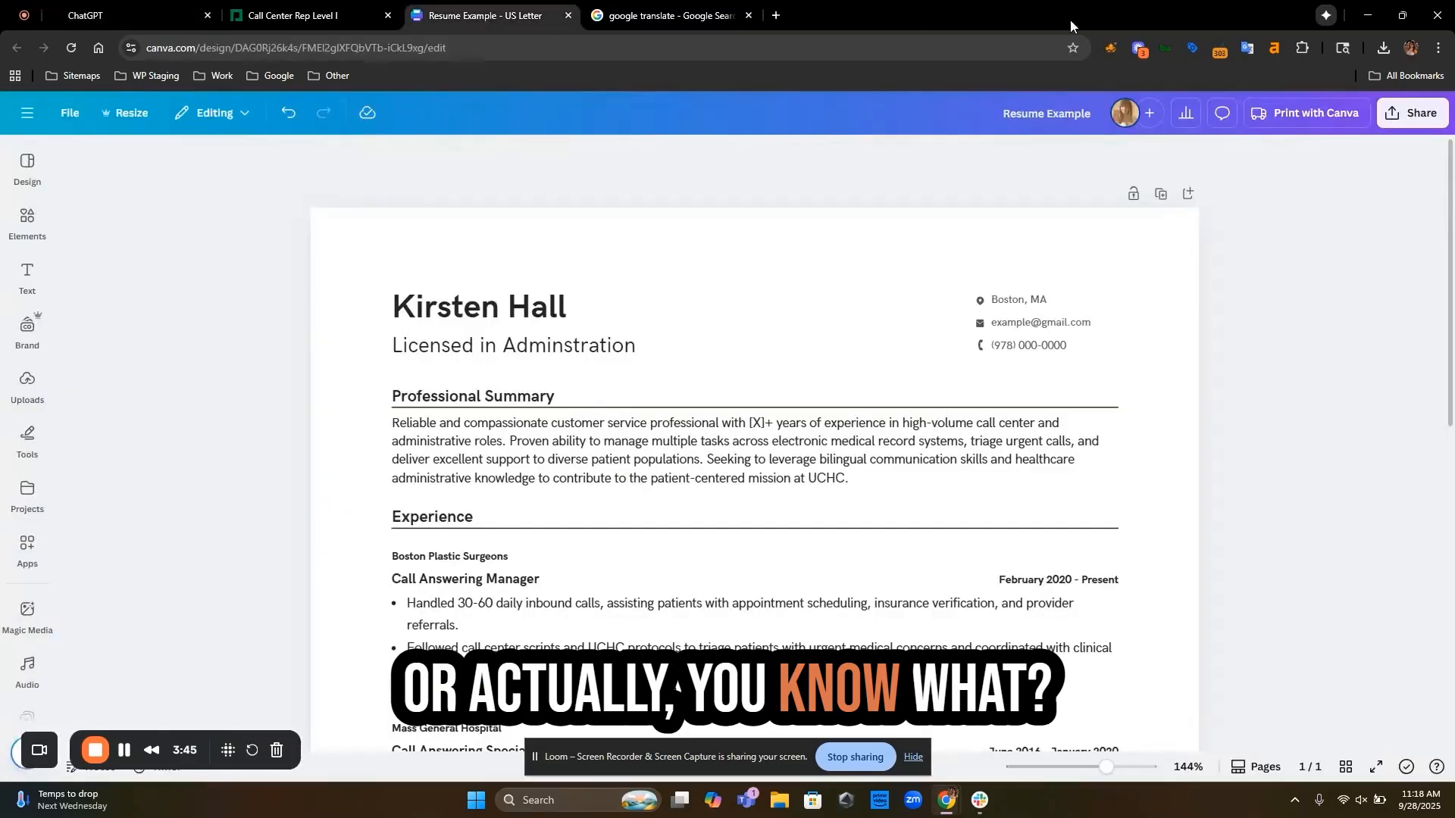
left_click(1058, 111)
type("Kirstens R")
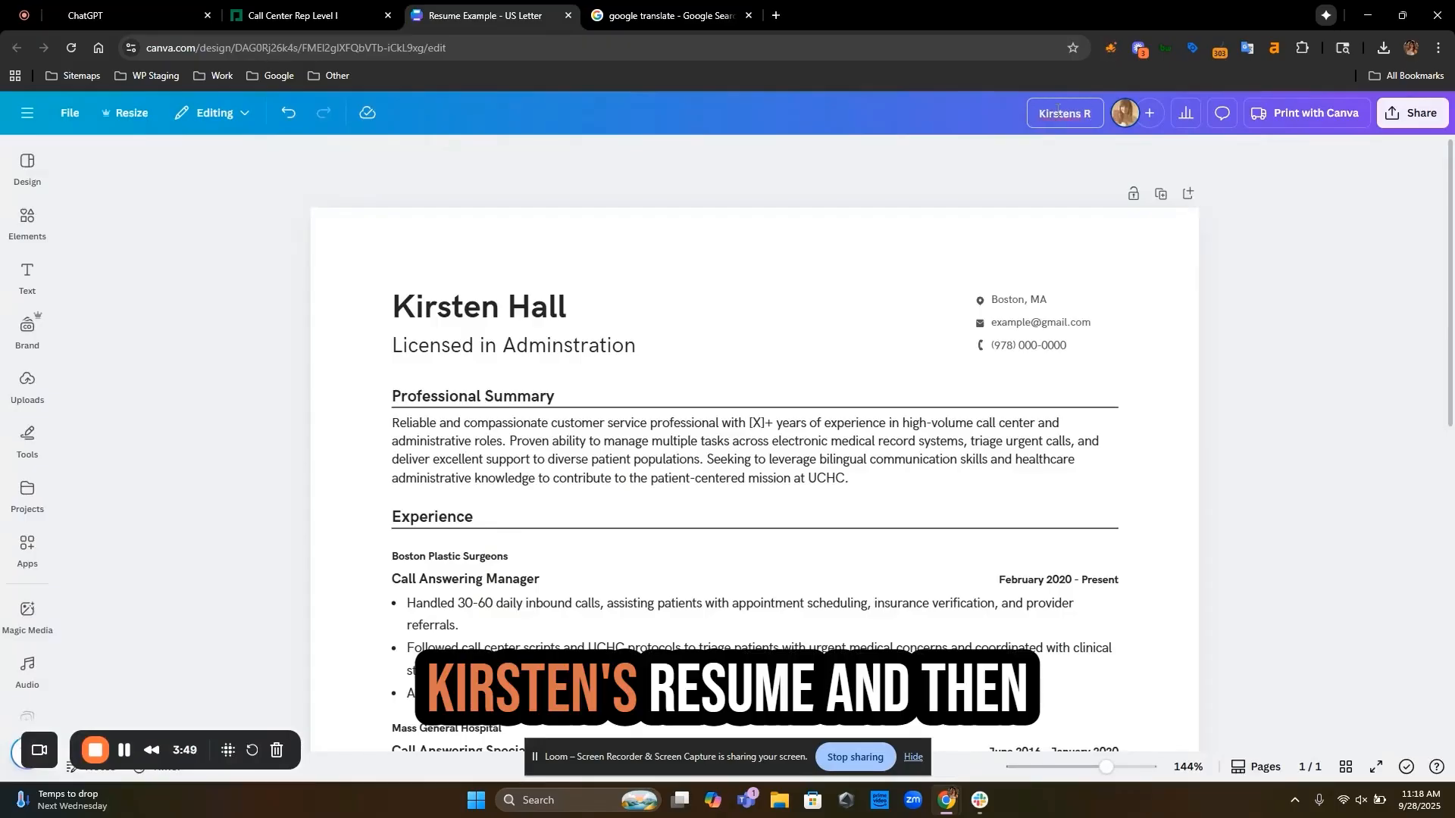
type("esume")
key("Return")
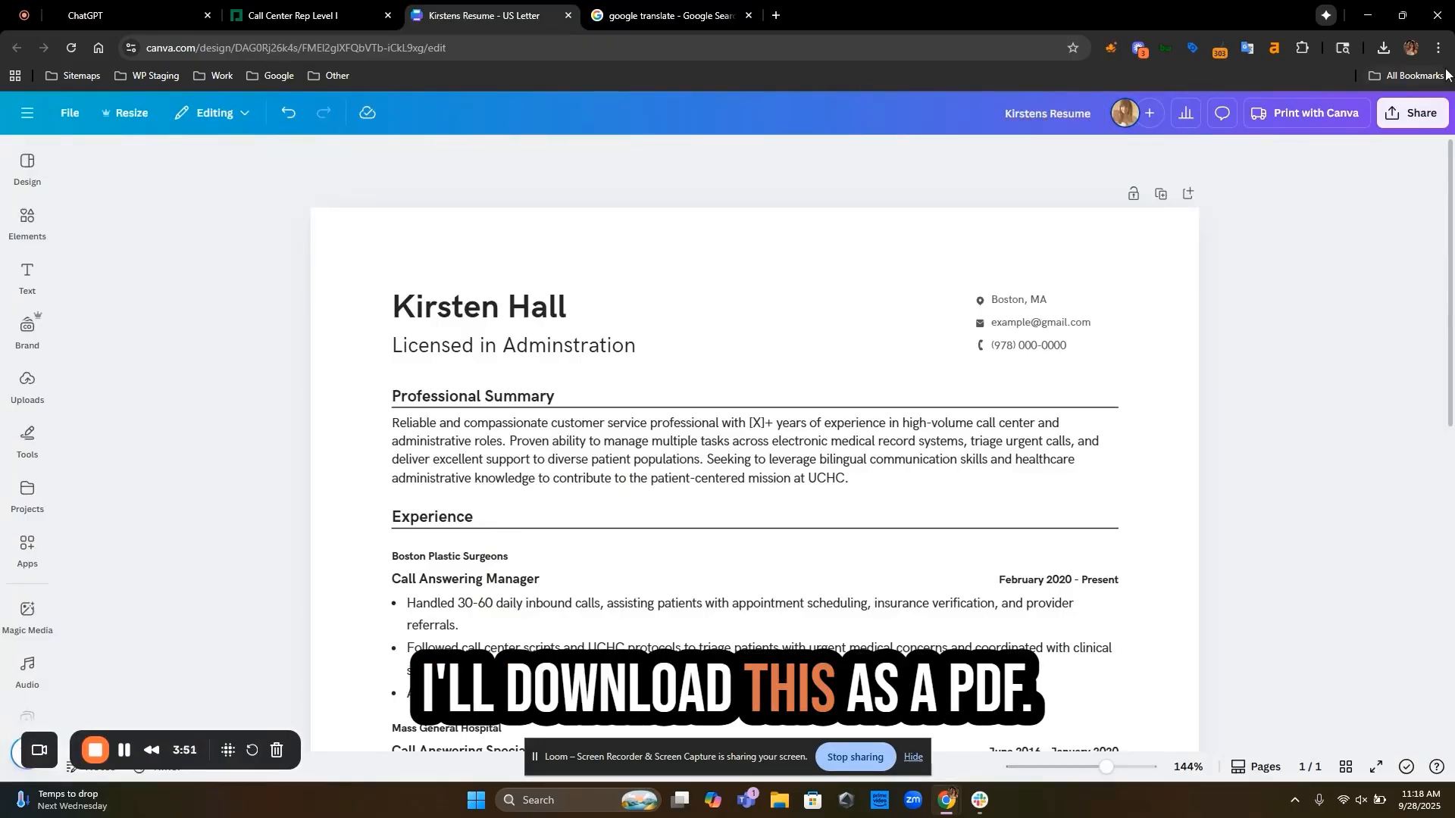
Download the resume as a PDF Standard file.
left_click(1414, 114)
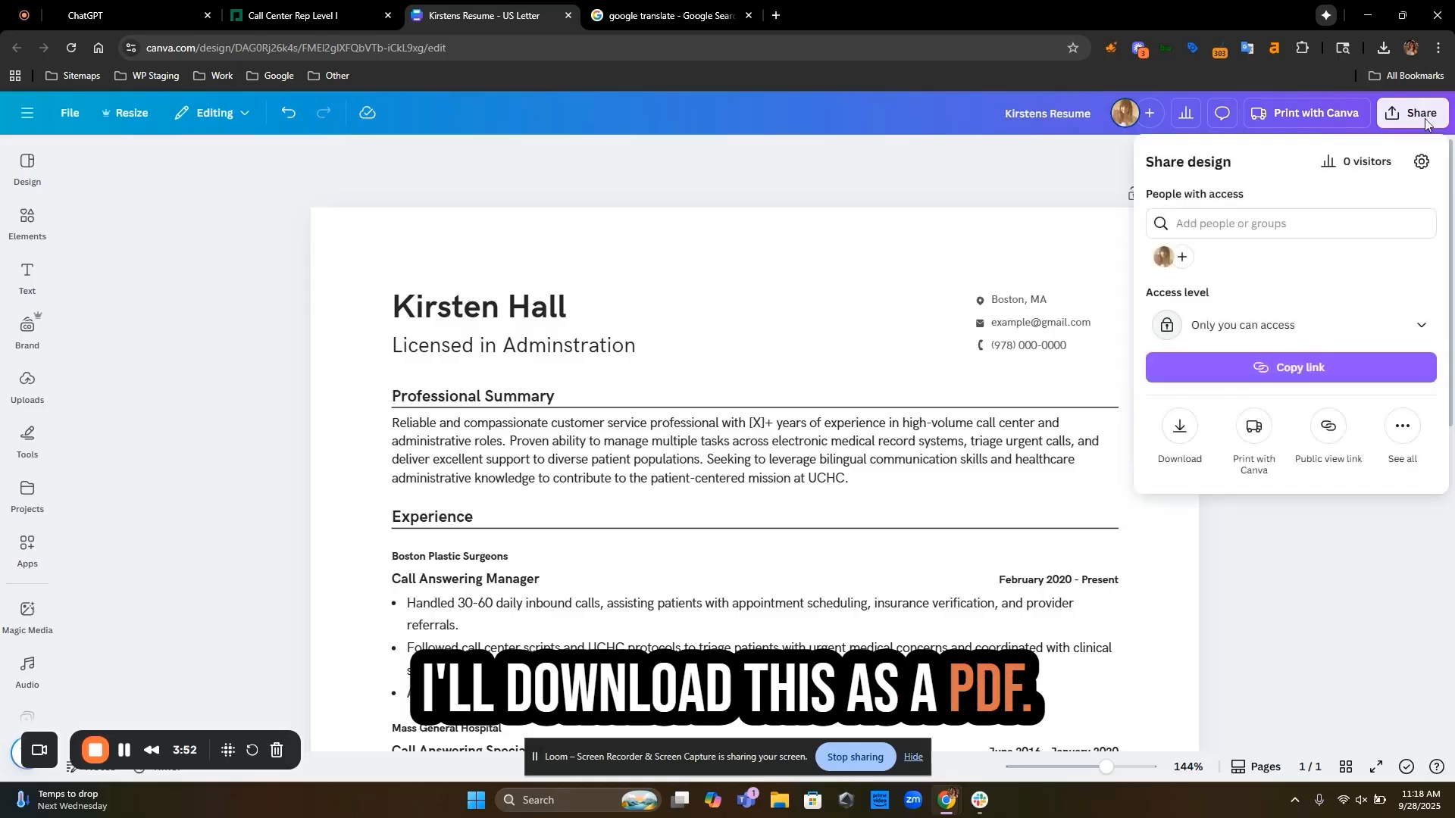
left_click(1181, 434)
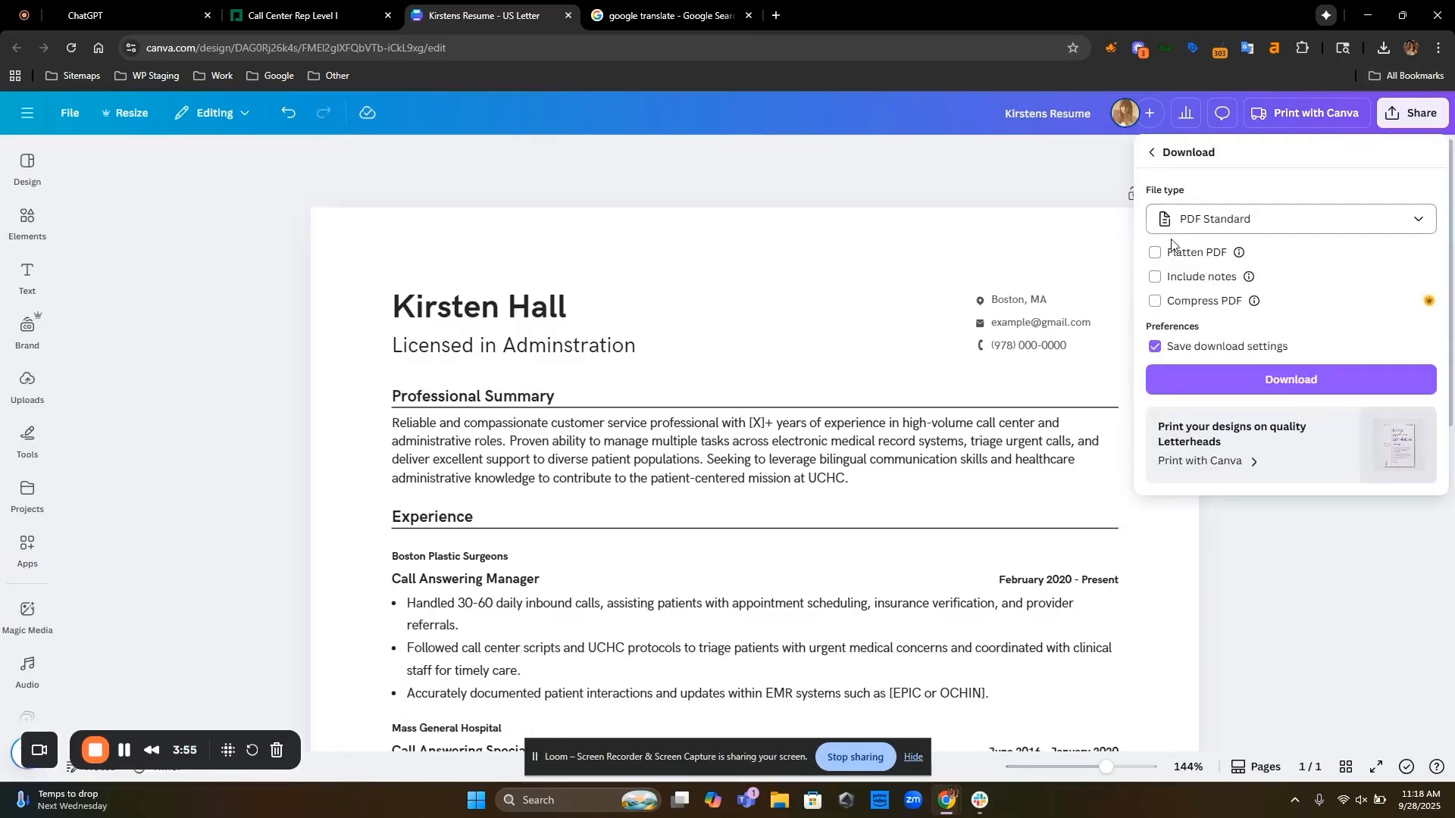
left_click(1281, 383)
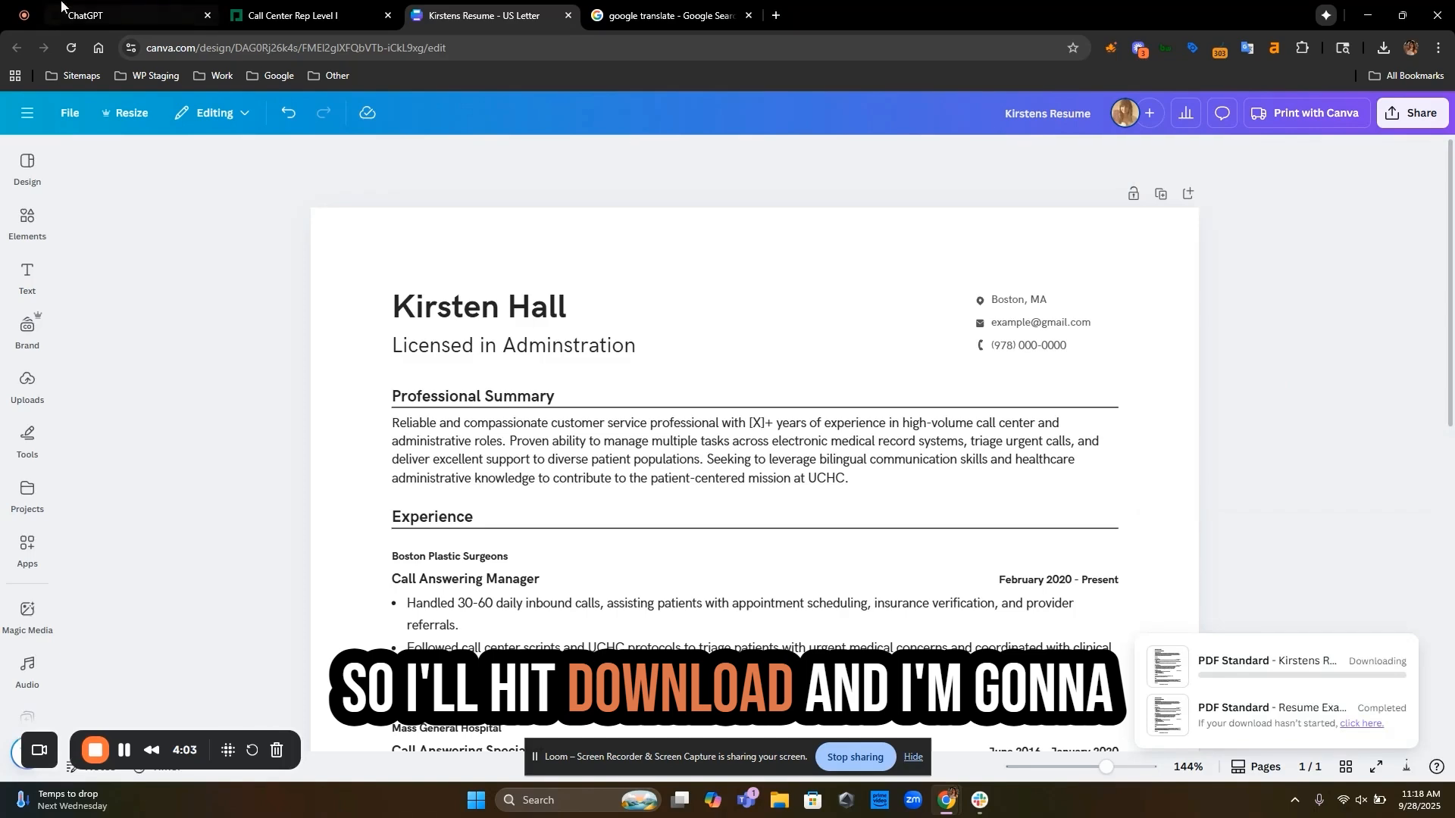
left_click(133, 15)
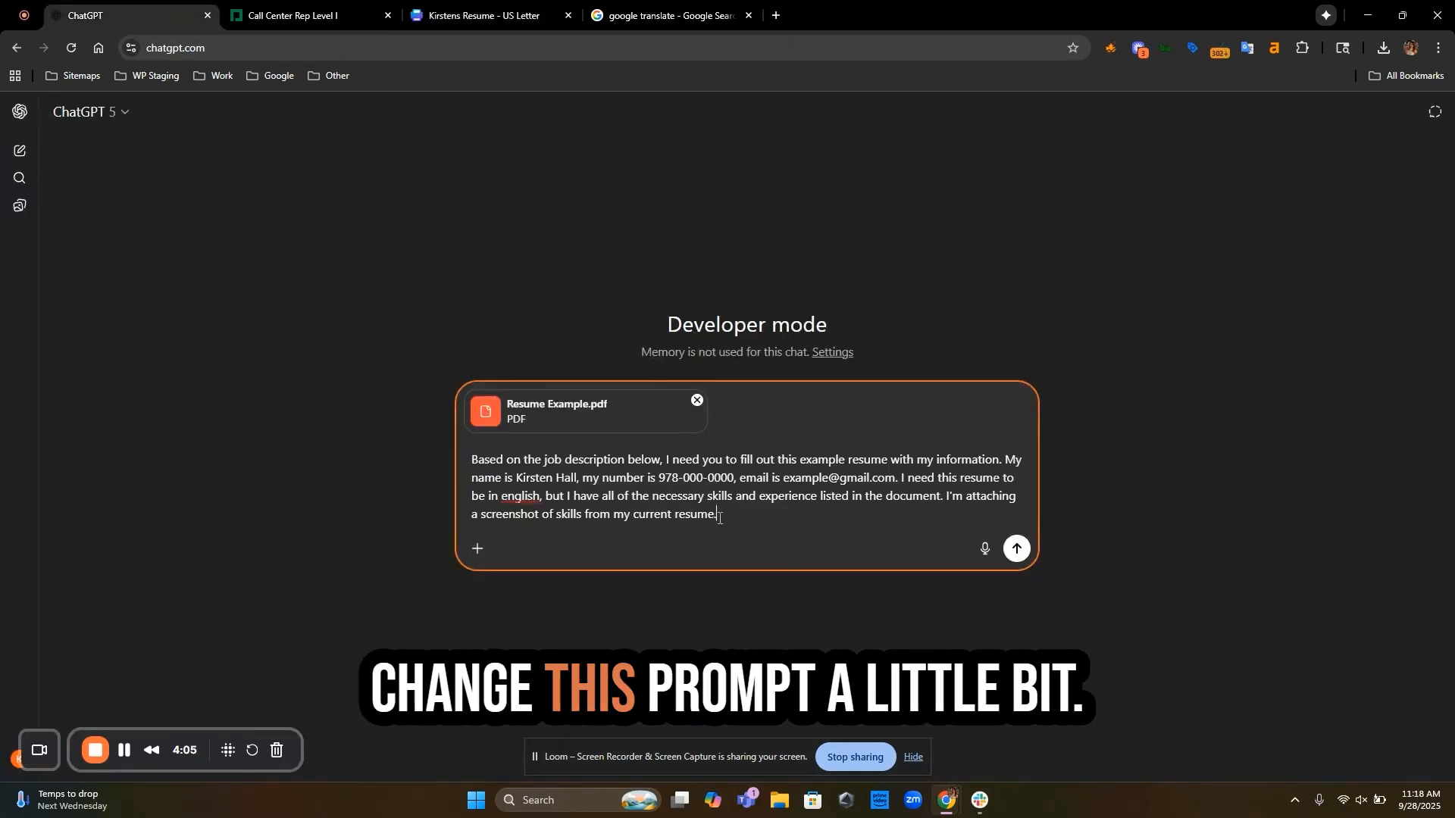
Capitalise 'English' and replace the skills-screenshot sentence with a line about the current resume.
right_click(523, 497)
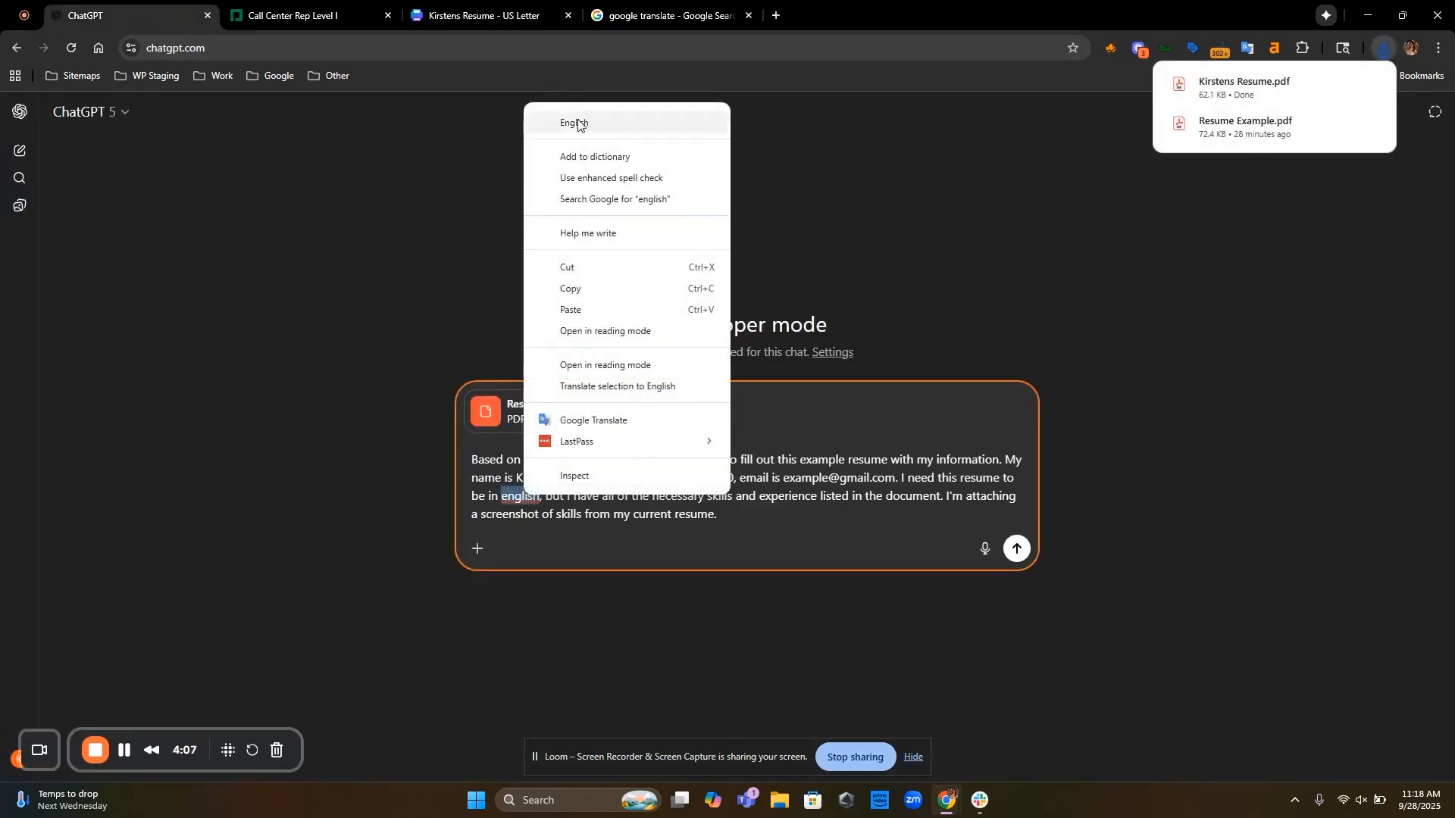
left_click(578, 124)
left_click_drag(768, 518, 944, 498)
left_click(862, 523)
left_click_drag(861, 522, 457, 512)
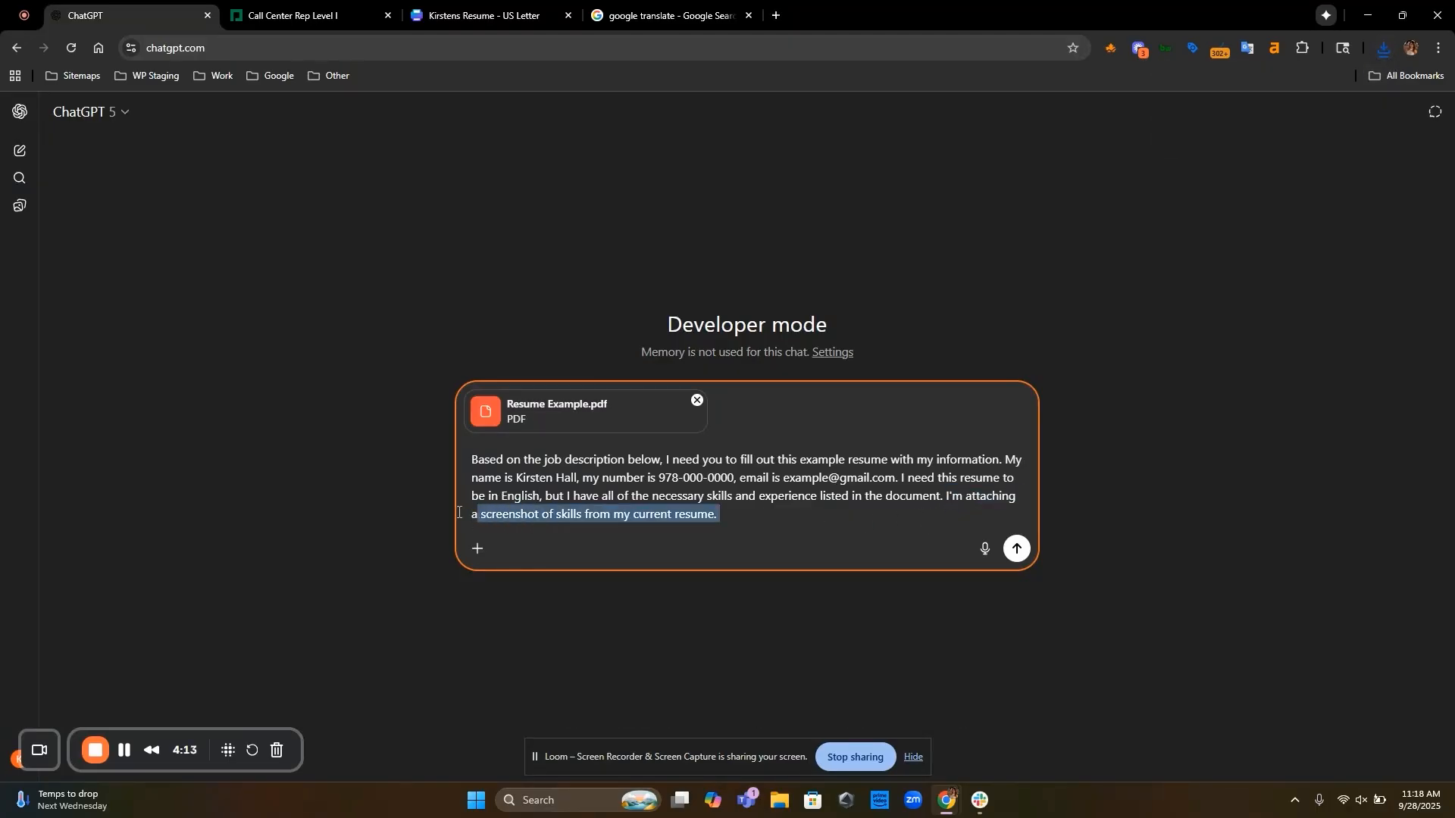
key("BackSpace")
type("my curren")
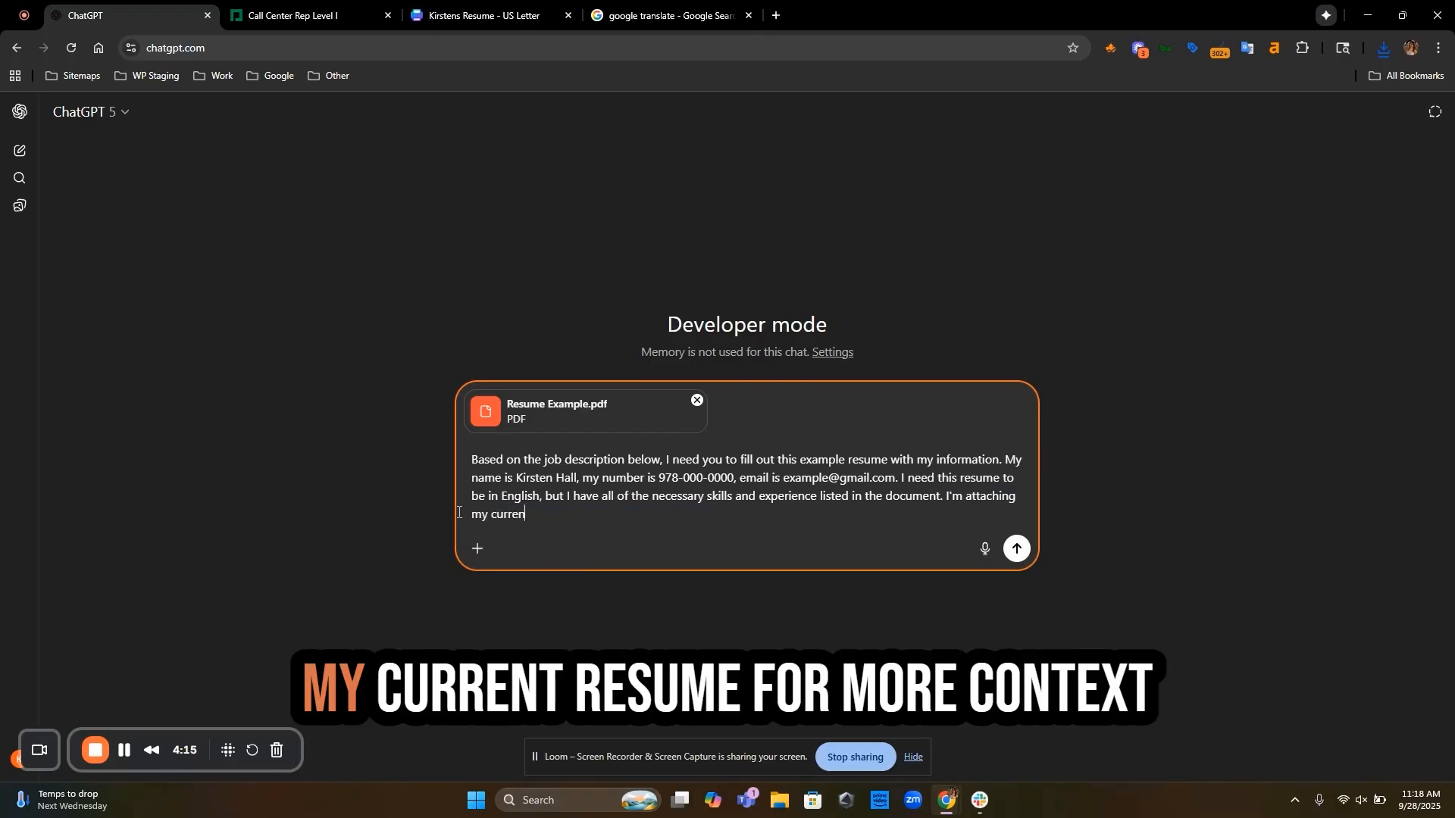
type("t resume for")
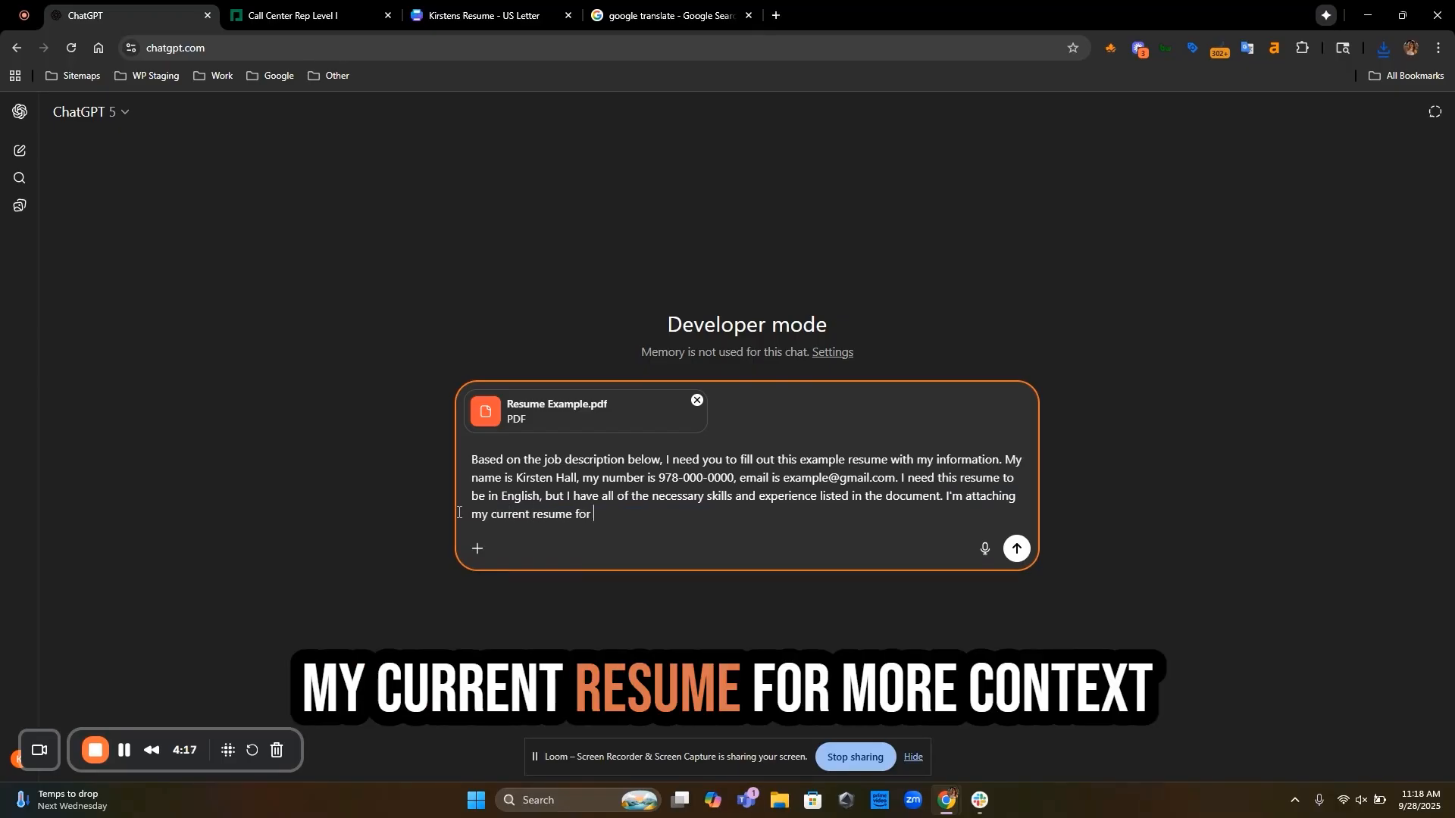
type(" more conte")
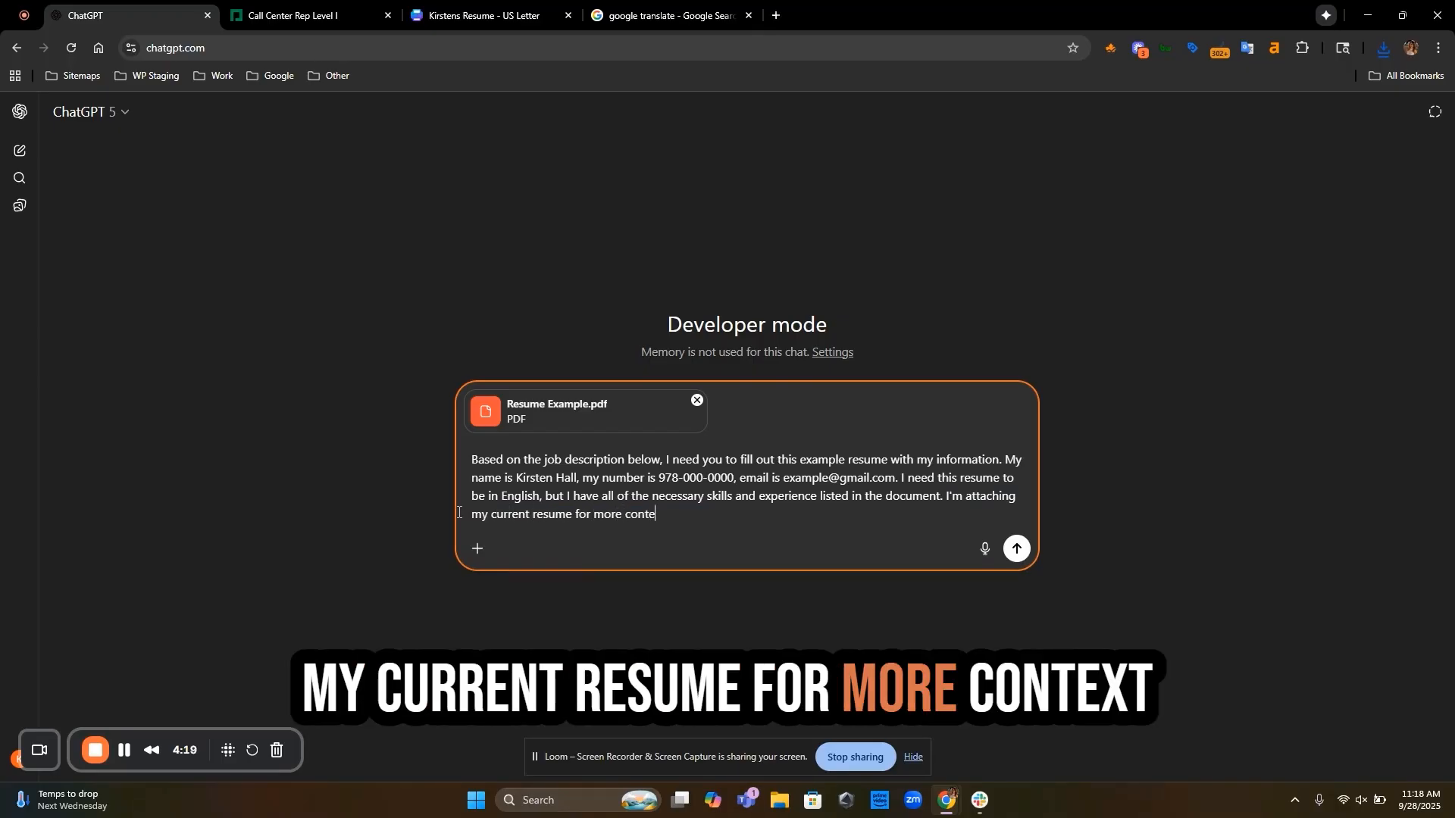
type("xt")
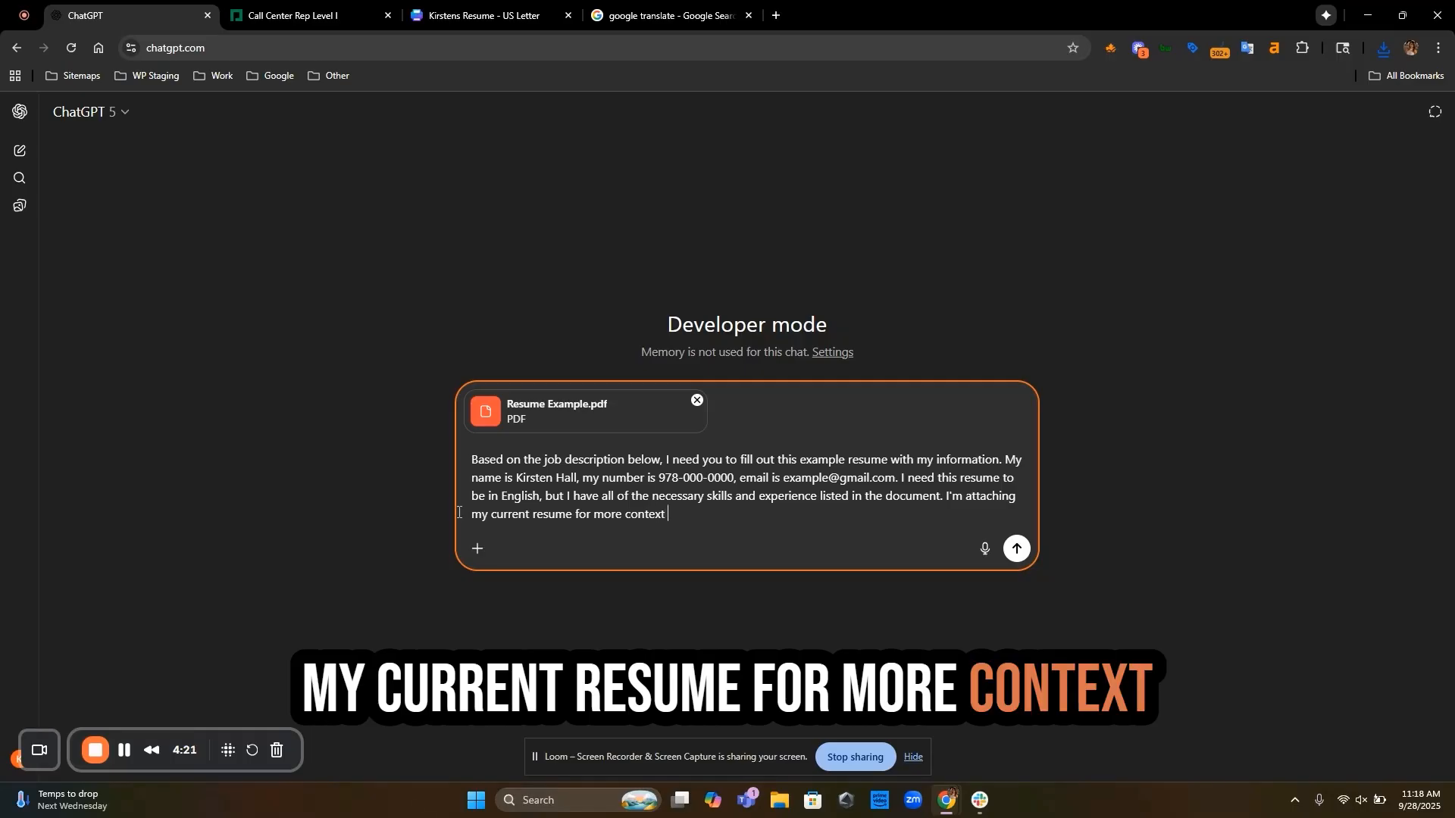
type(" ab")
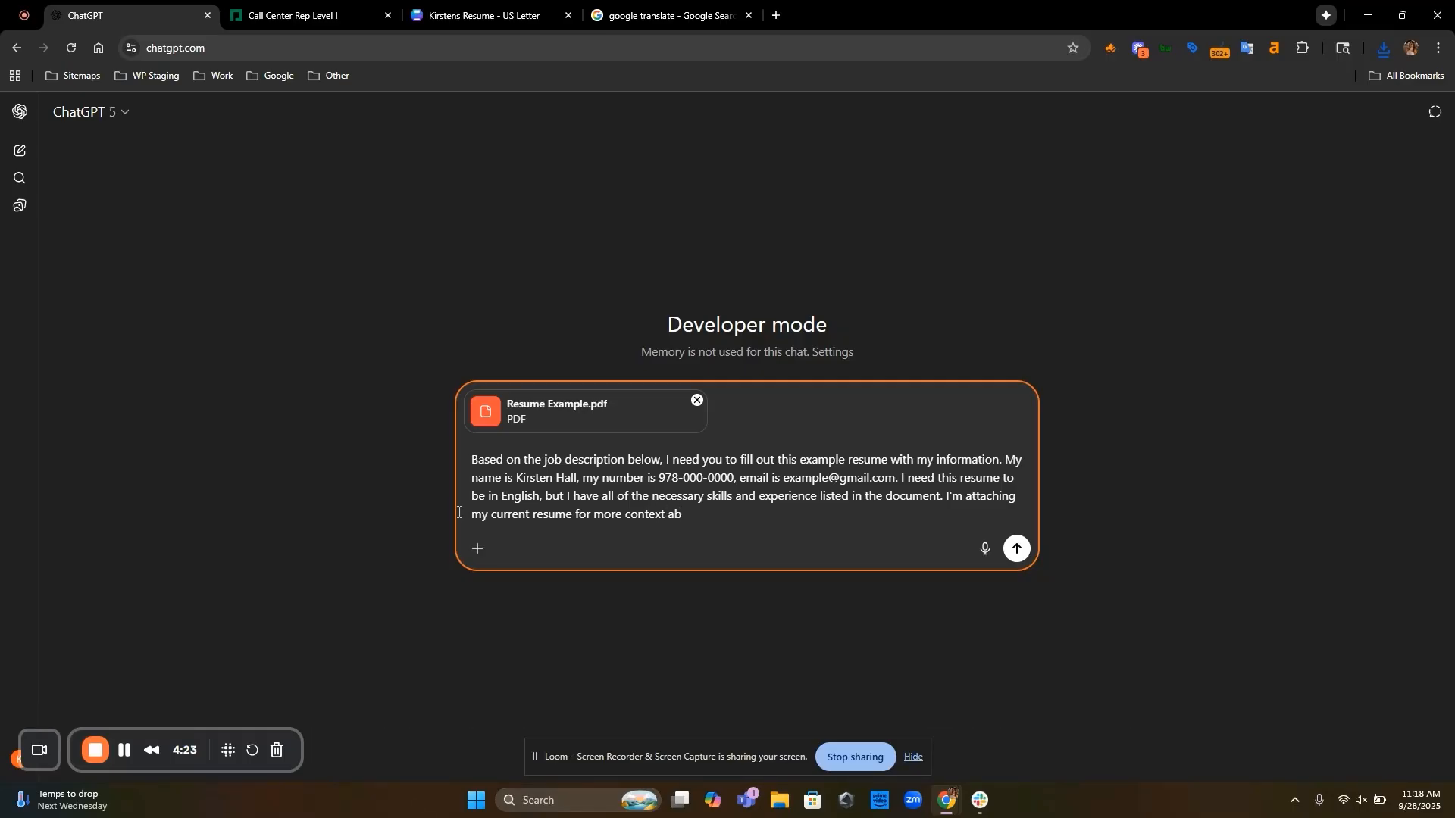
type("out my education a")
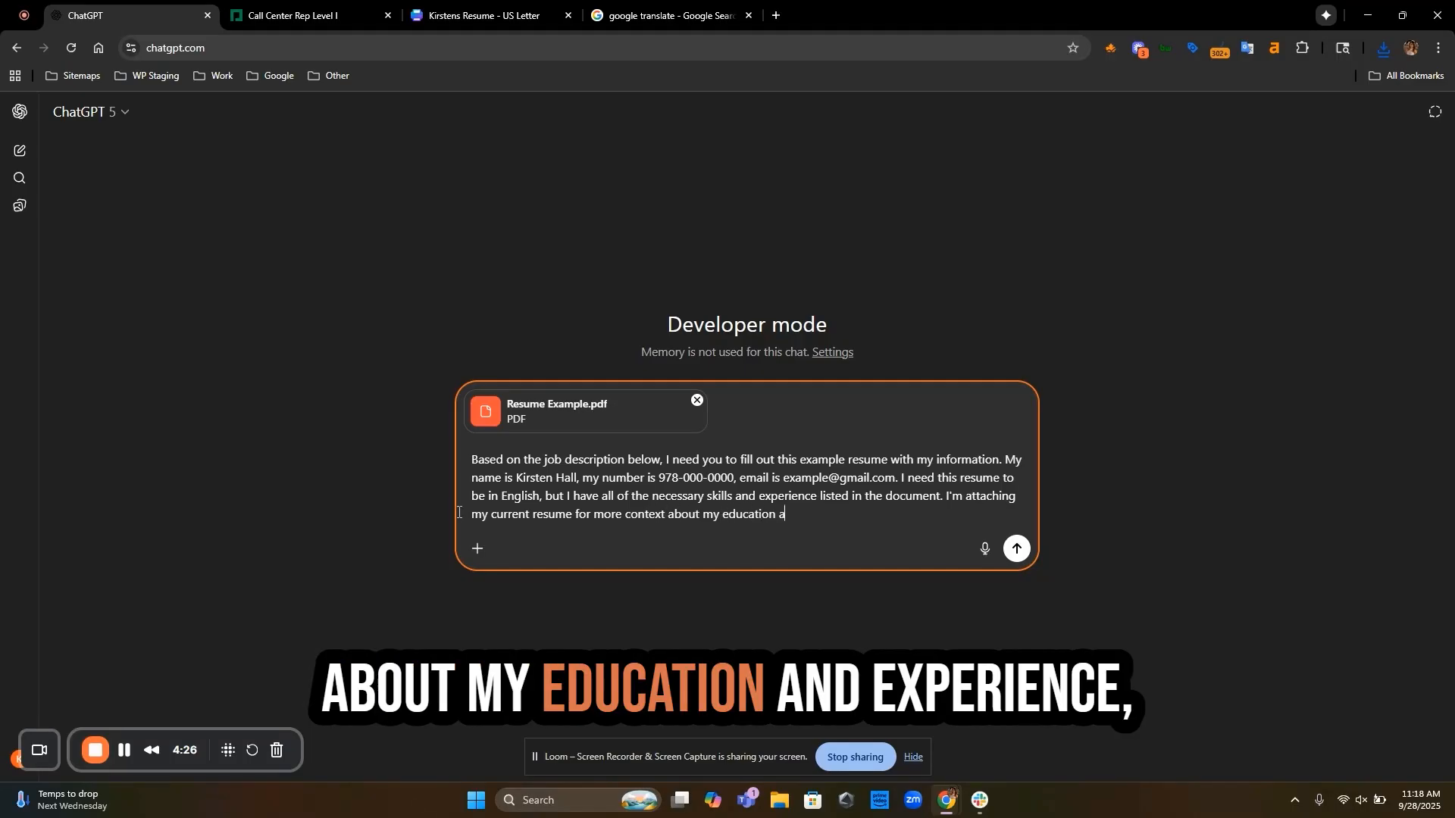
type("nd experience.")
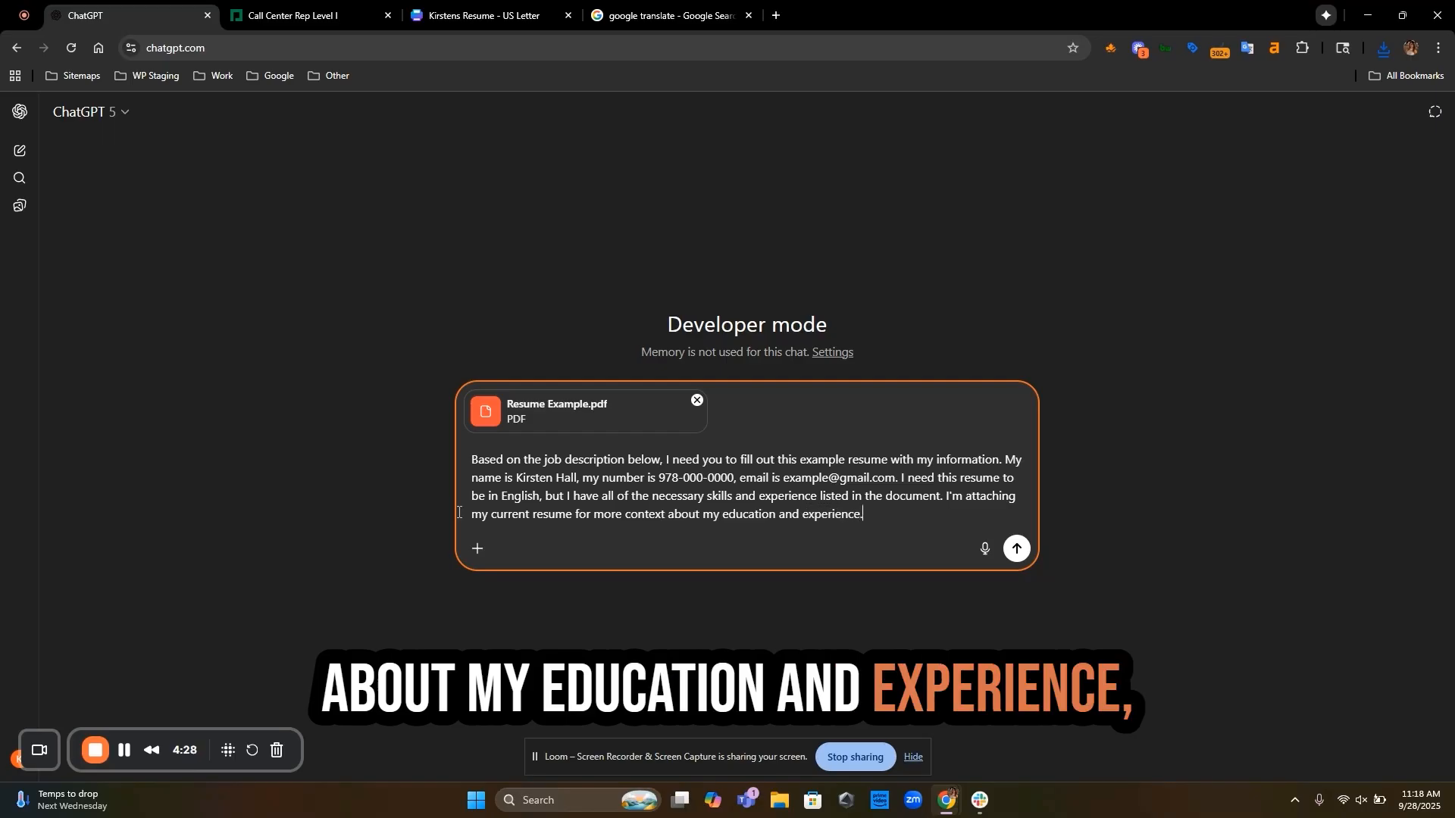
Attach Kirstens Resume.pdf from Downloads to the ChatGPT prompt.
left_click(476, 550)
left_click(504, 586)
left_click(177, 155)
left_click(611, 483)
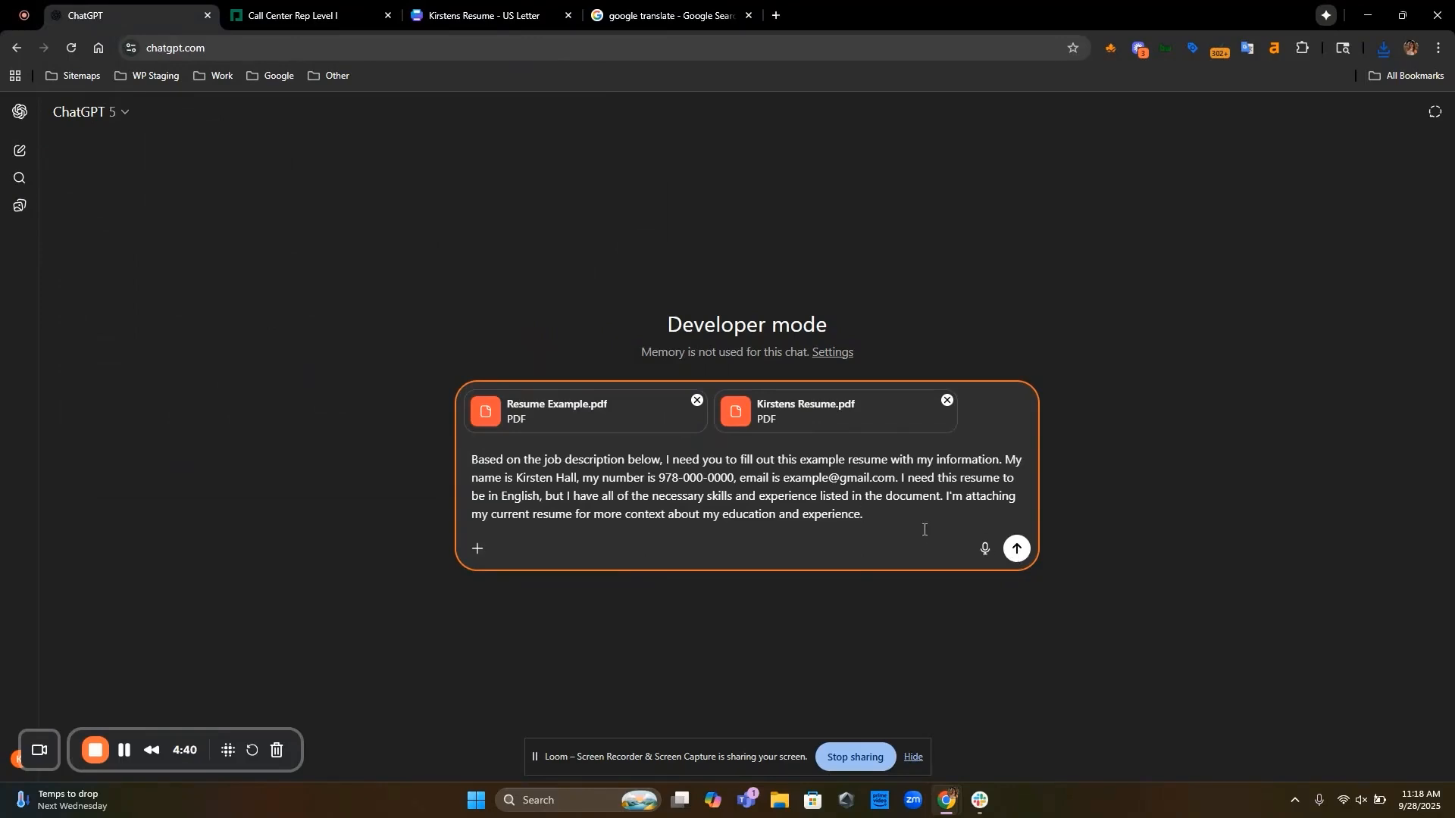
left_click(333, 14)
Select the Call Center Rep Level I description from its title through the qualifications.
double_click(377, 275)
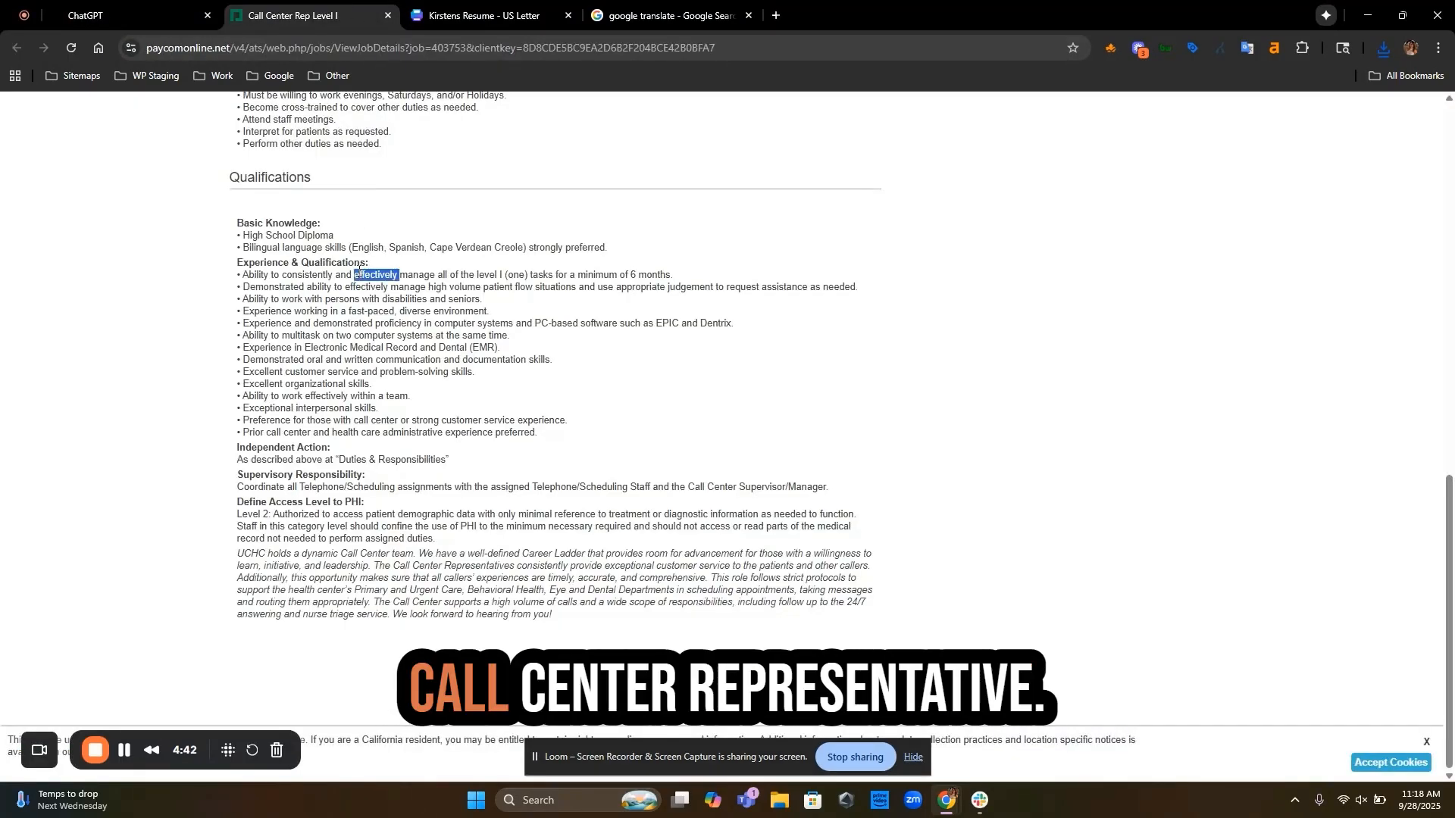
left_click_drag(570, 618, 212, 292)
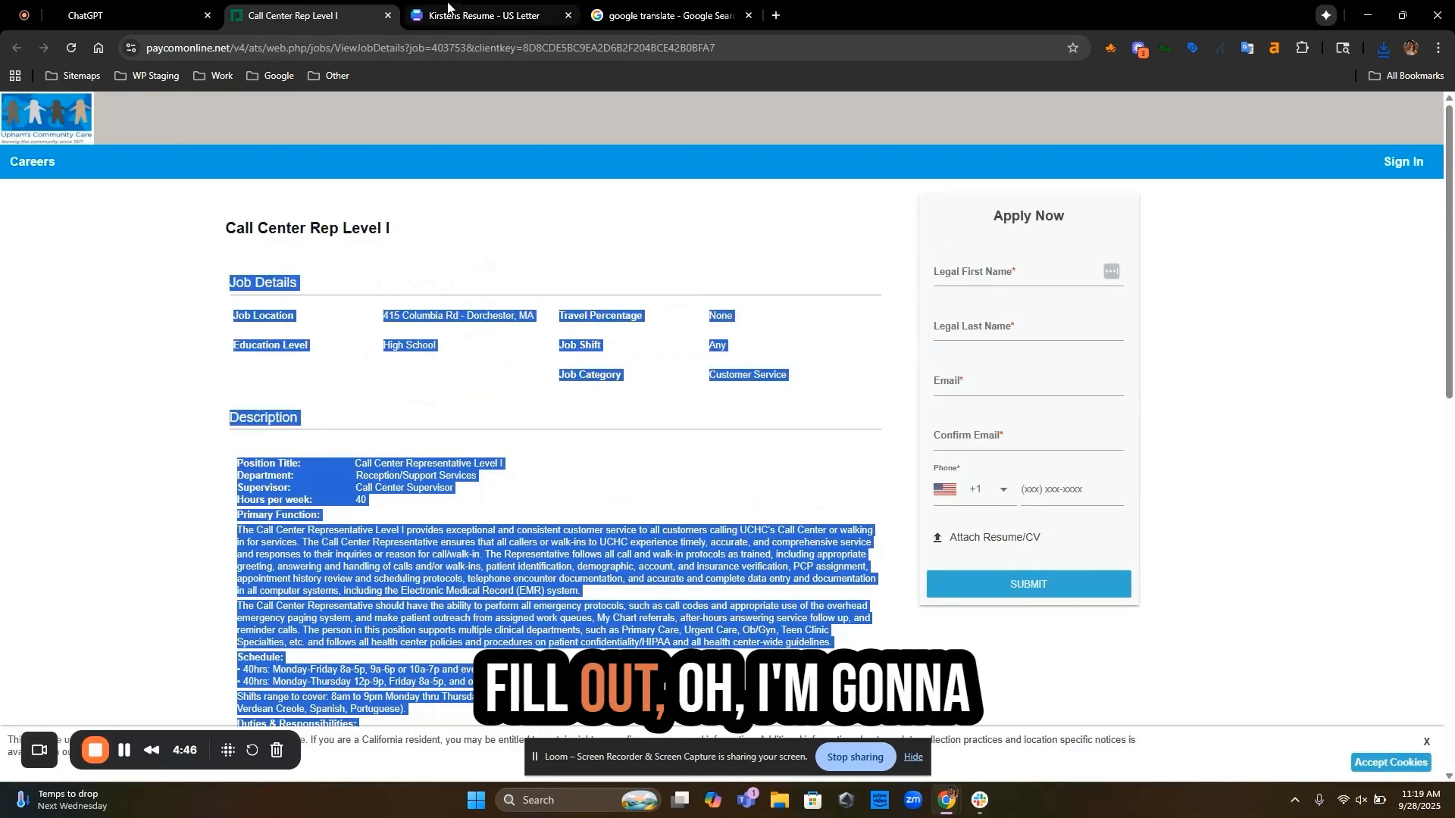
left_click(218, 251)
left_click_drag(224, 229, 656, 641)
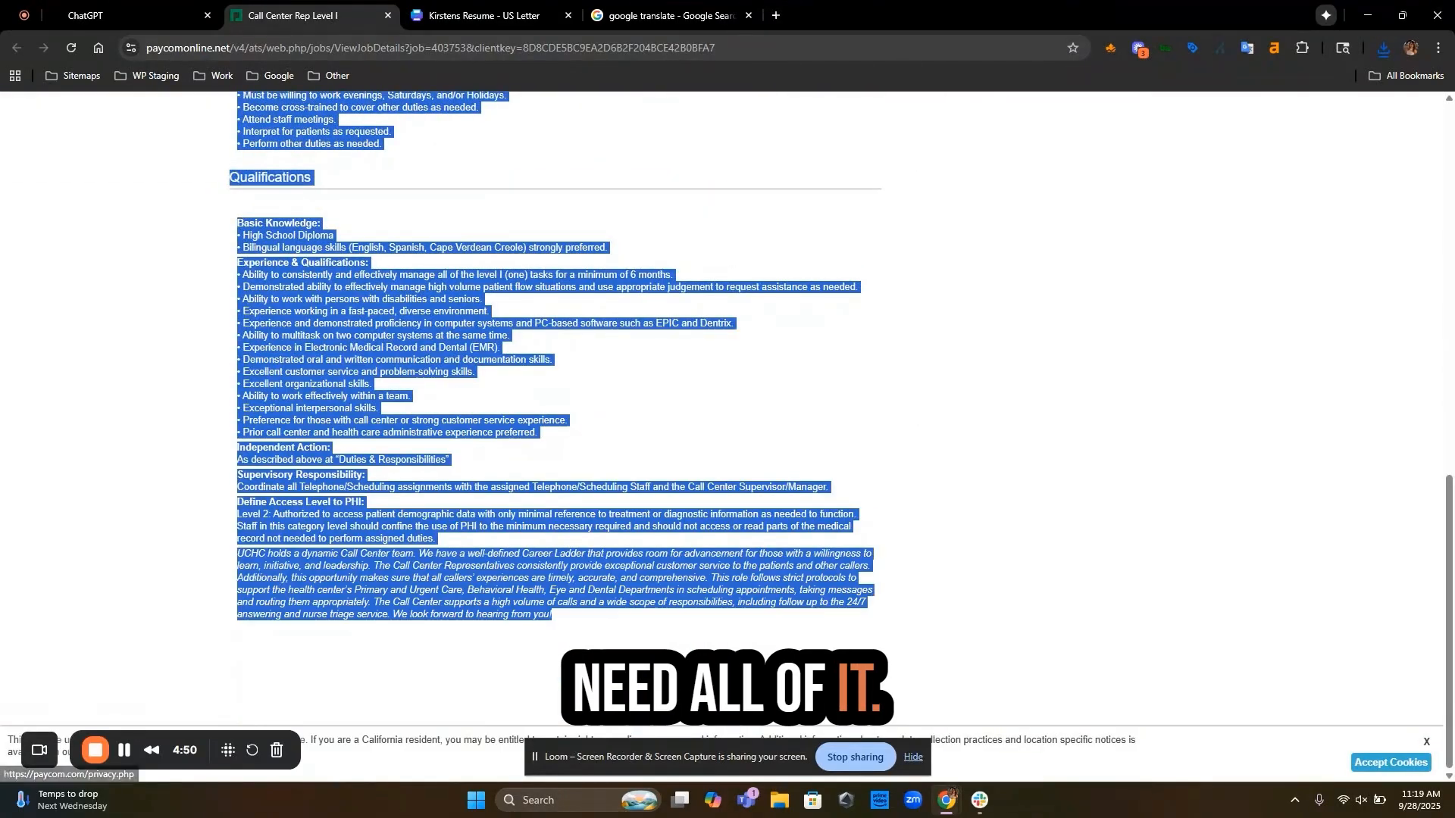
left_click(126, 21)
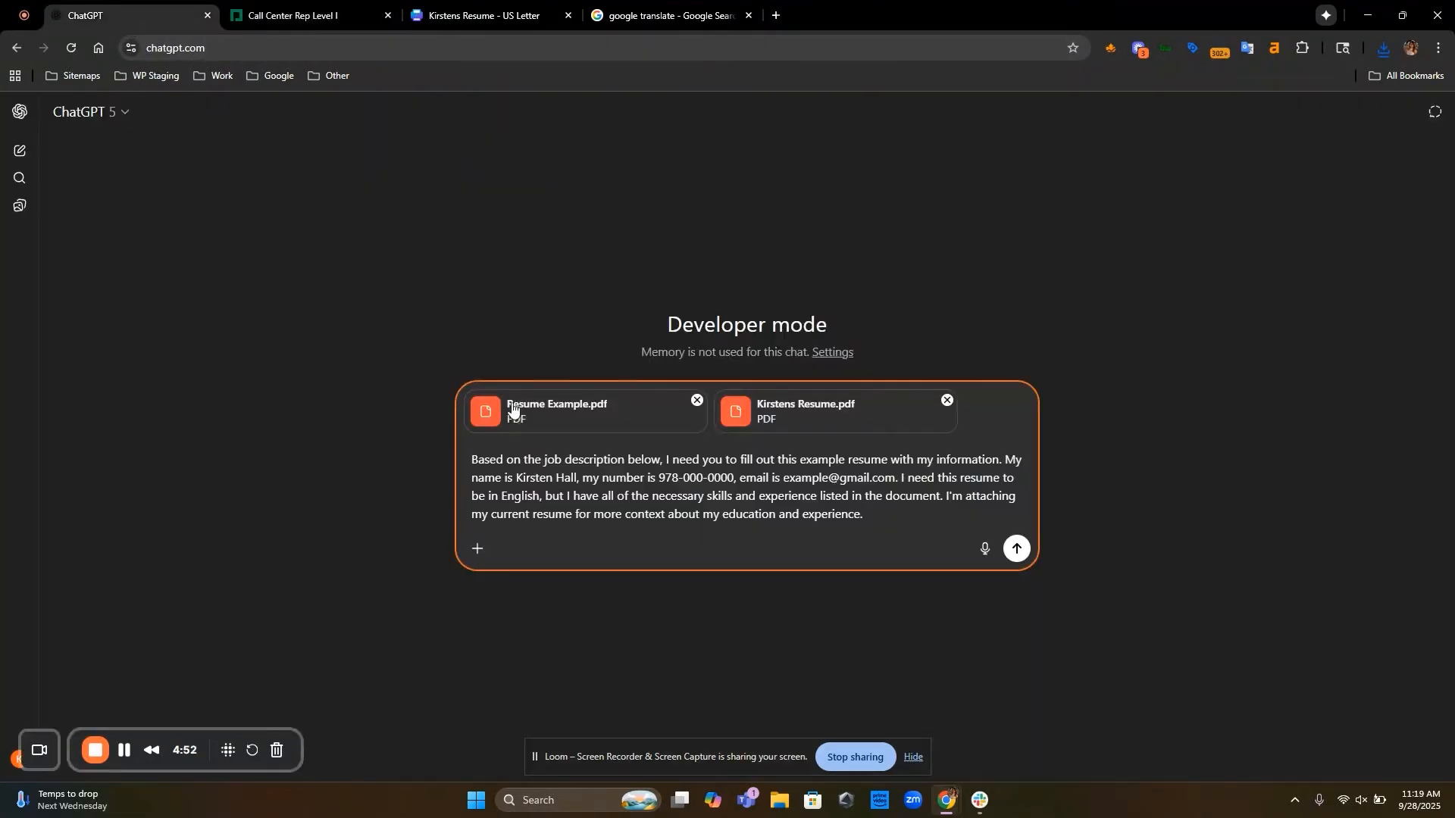
Paste the job description below the prompt, send it, and read through the tailored resume reply.
key("shift+Return")
key("shift+Return")
key("ctrl+v")
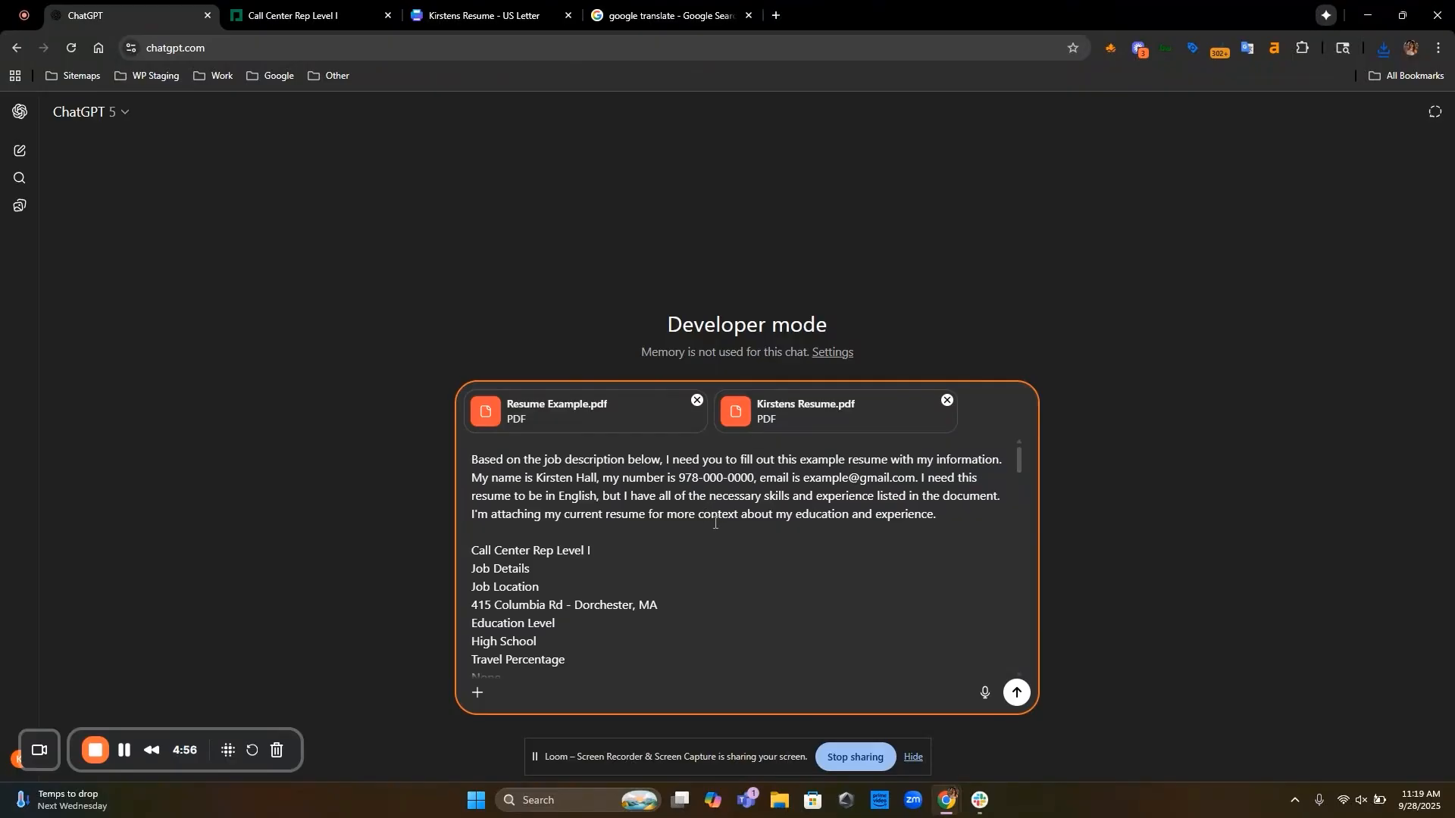
left_click(1019, 686)
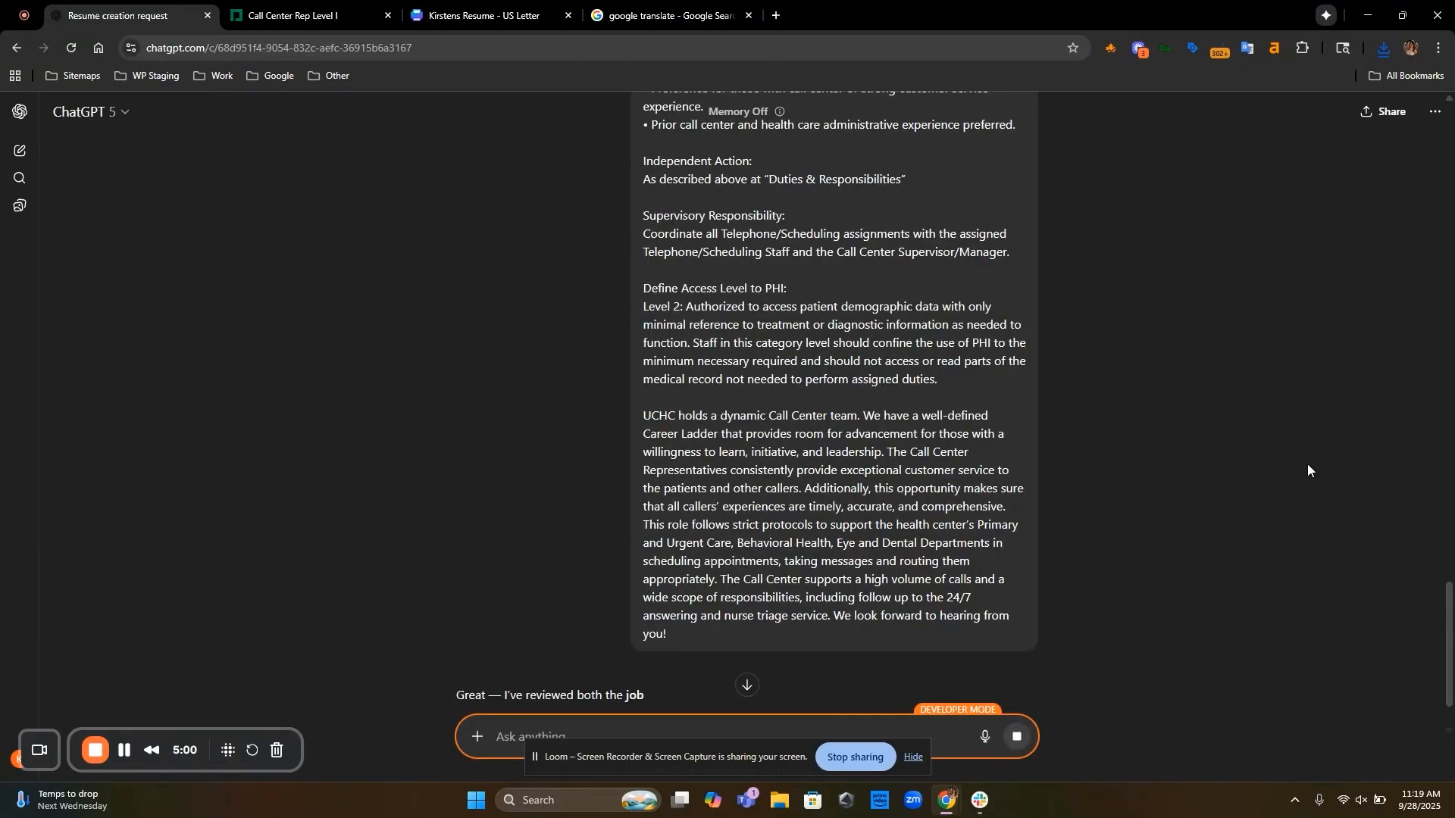
scroll(1140, 420, "down", 2)
scroll(1141, 426, "down", 5)
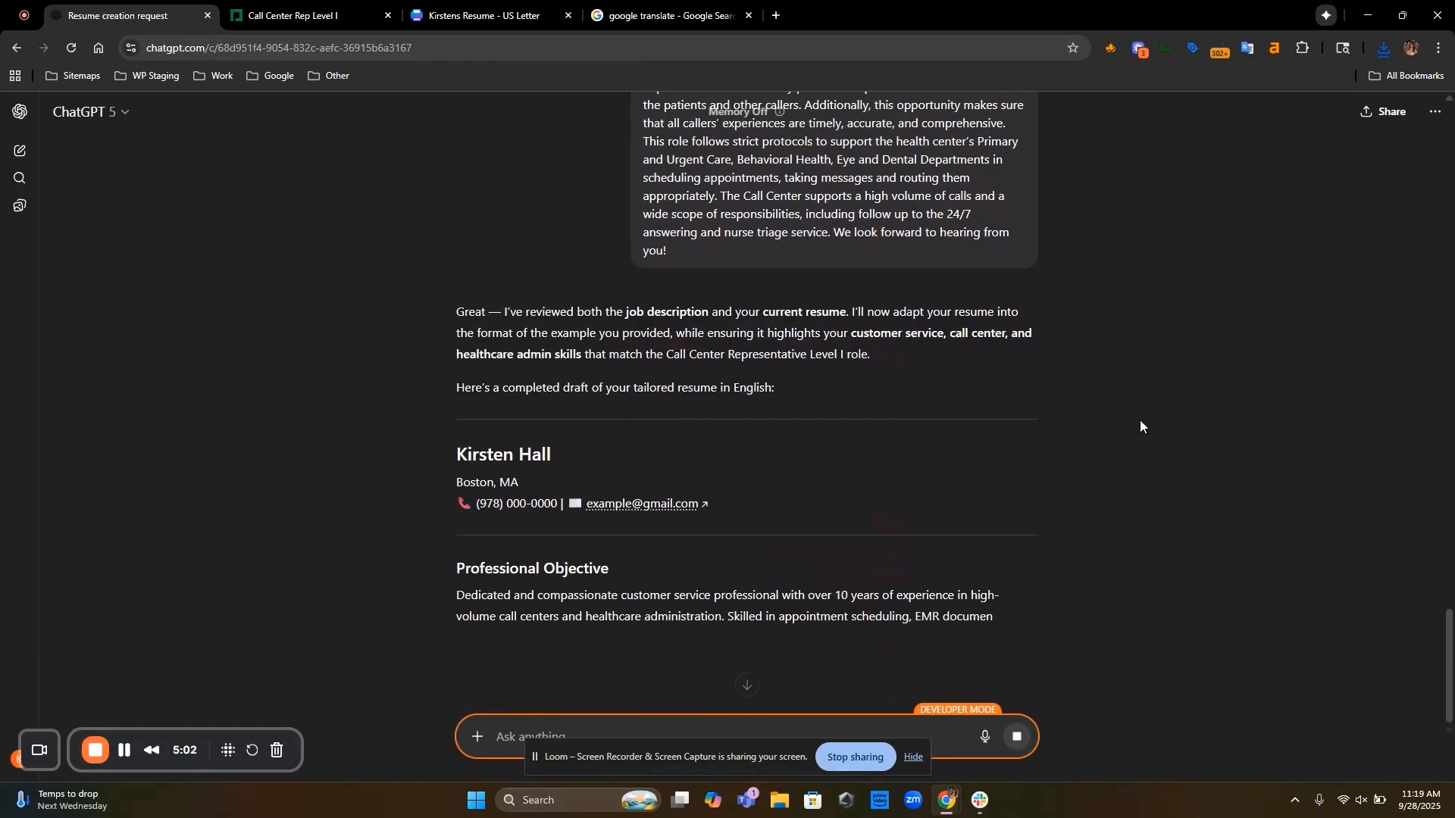
scroll(1140, 419, "down", 4)
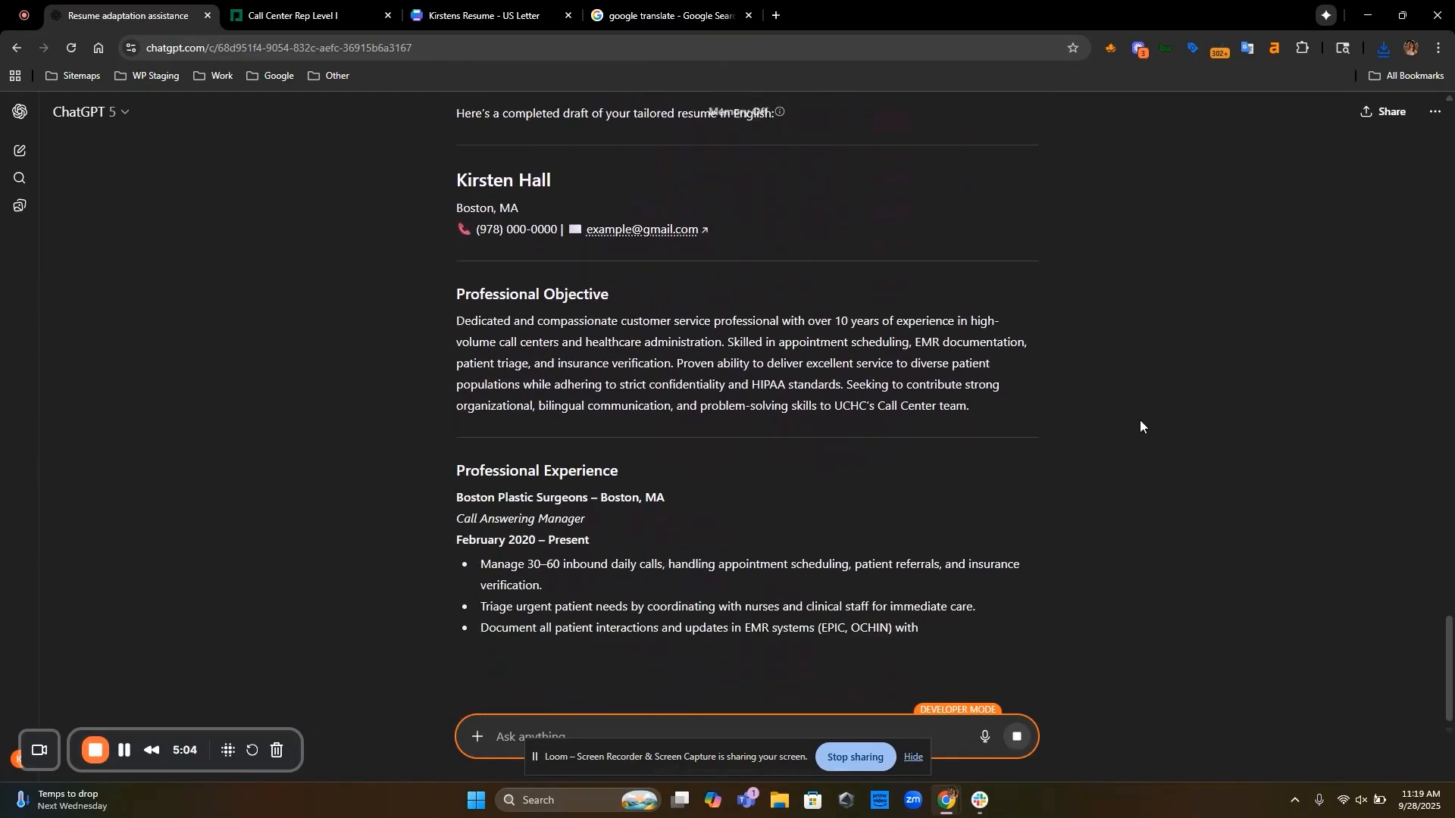
scroll(1140, 420, "down", 1)
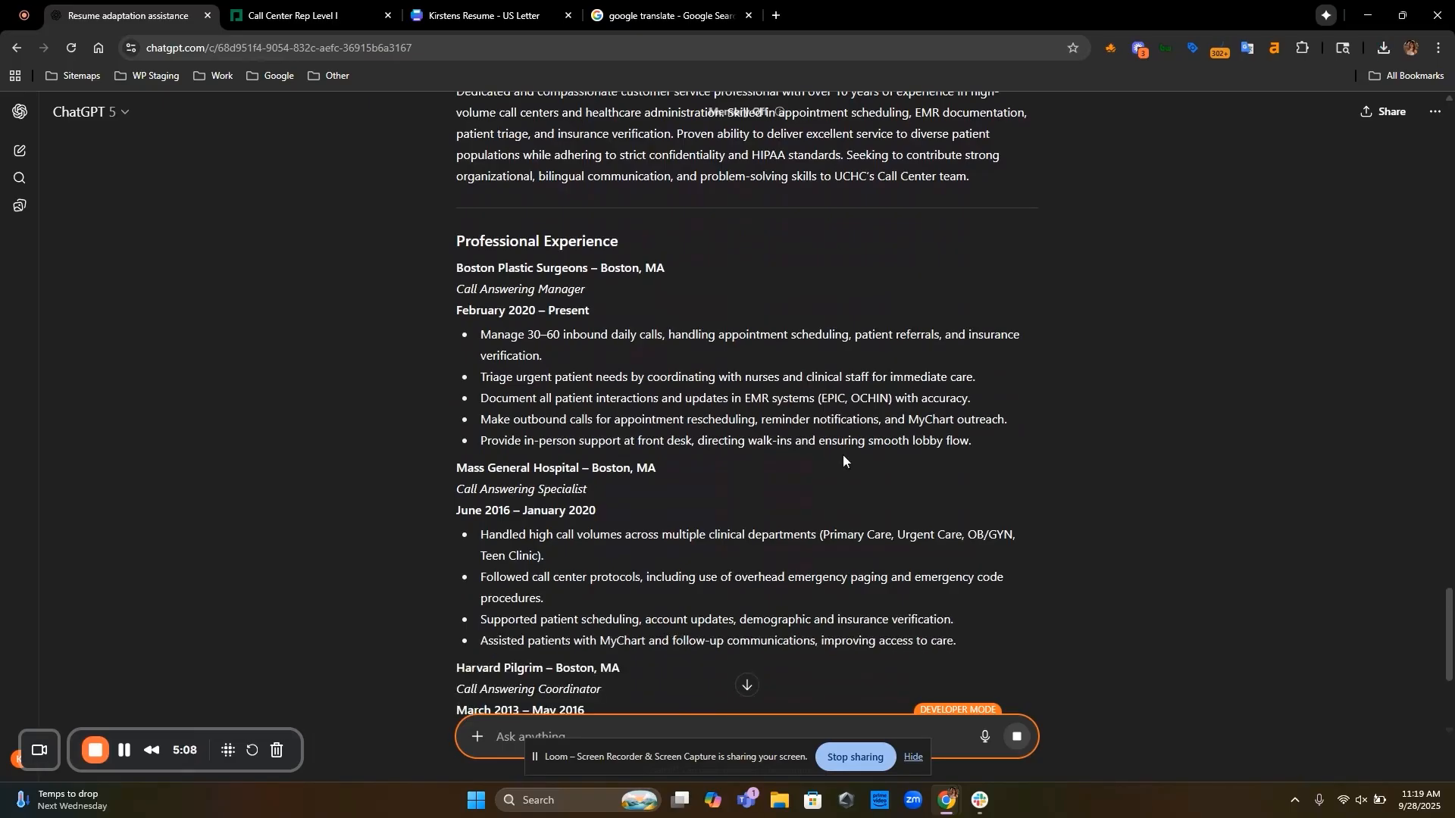
scroll(517, 453, "down", 10)
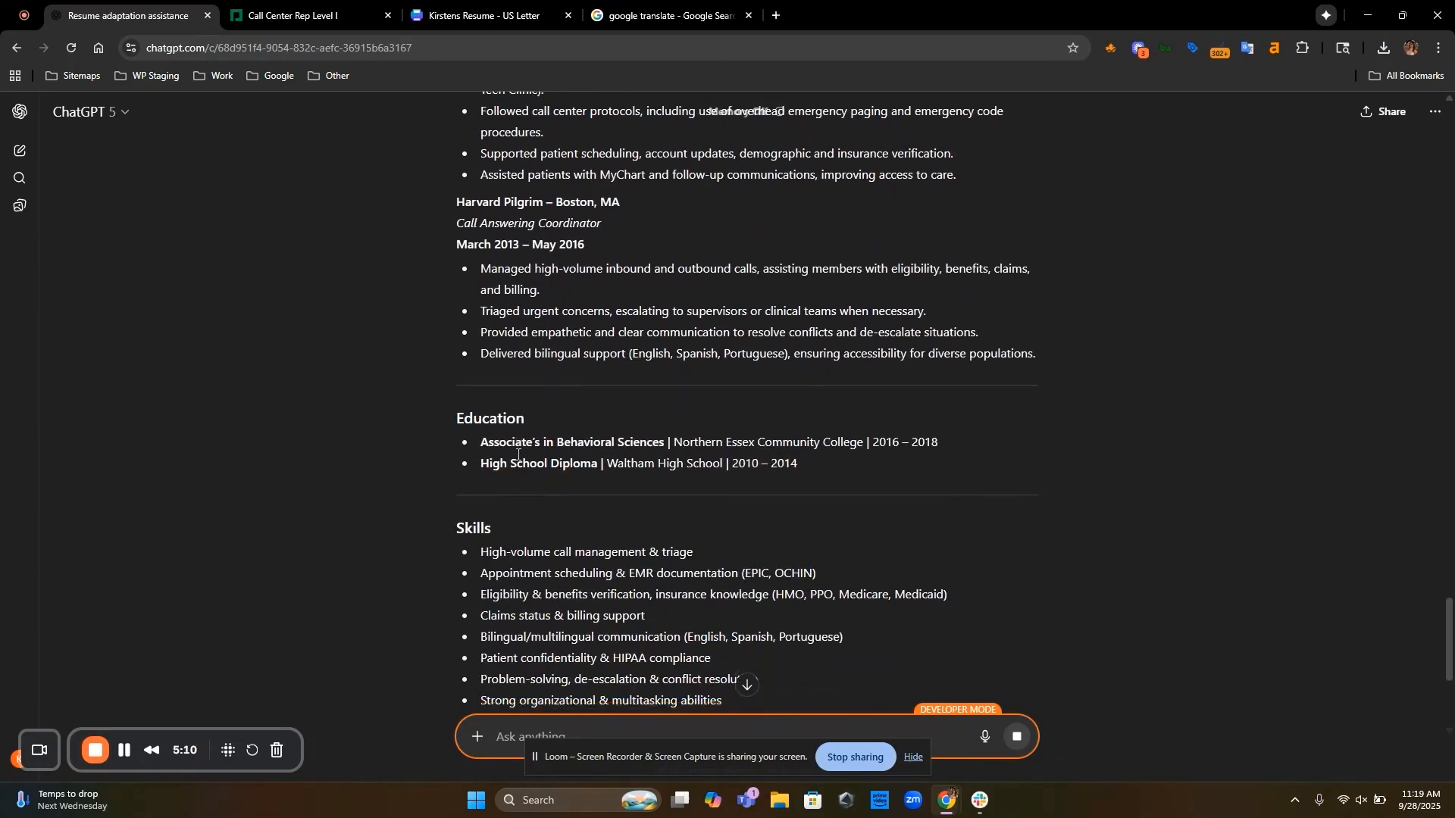
scroll(641, 512, "down", 2)
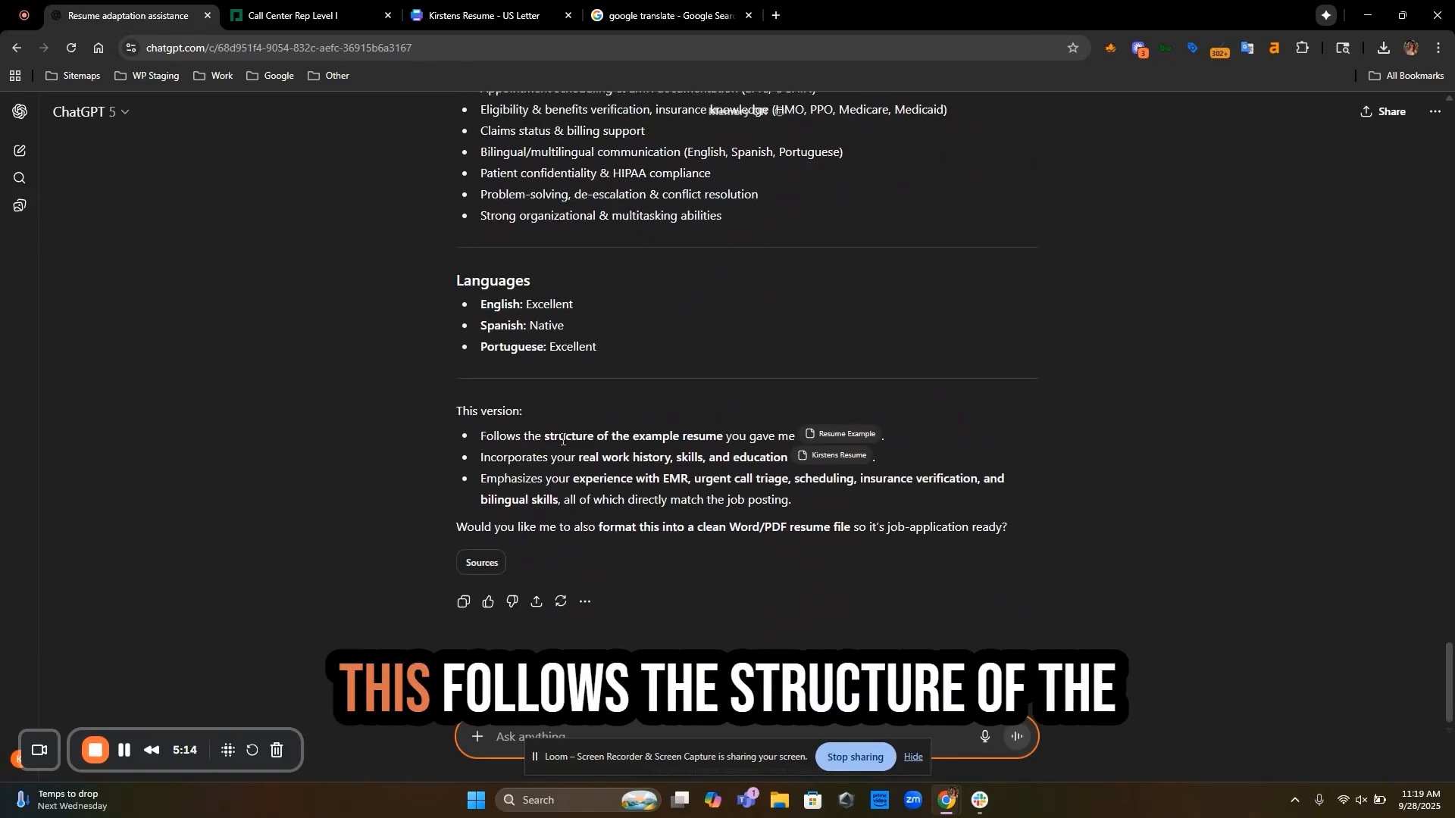
scroll(905, 424, "up", 12)
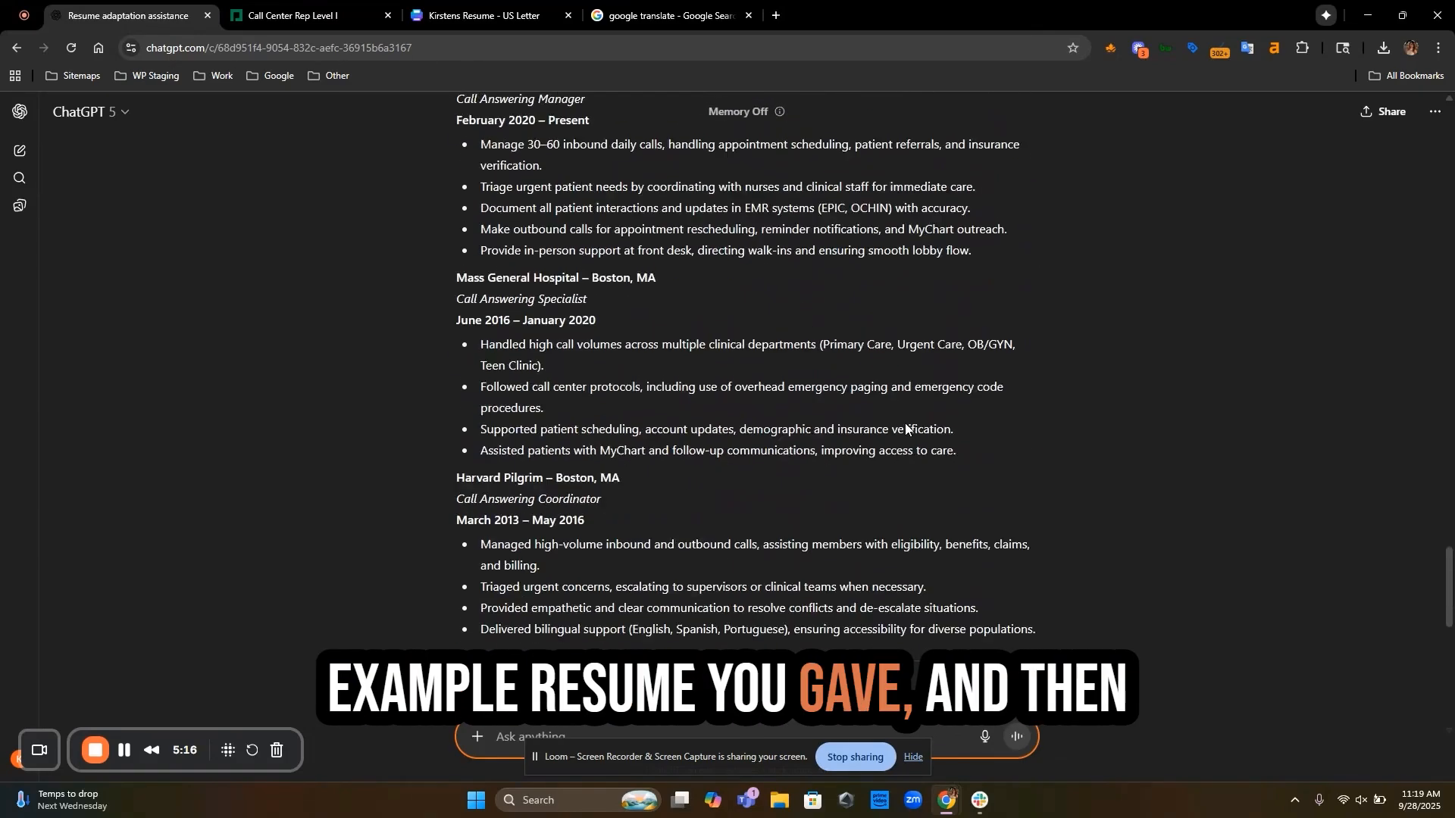
scroll(905, 423, "up", 4)
scroll(905, 423, "down", 10)
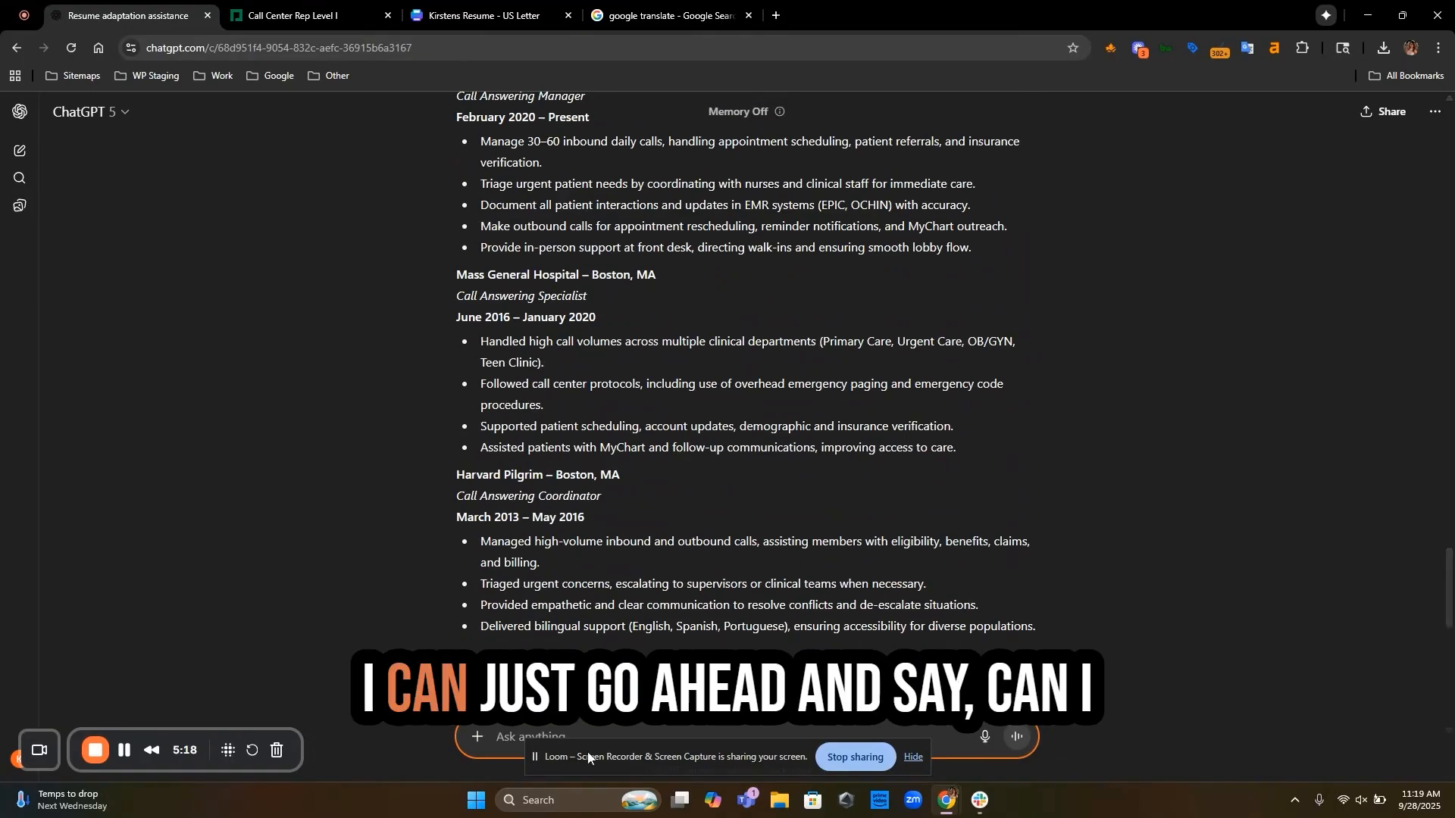
Type the follow-up 'Can I have this as a downloadable PDF?'.
left_click(578, 735)
type("Can I")
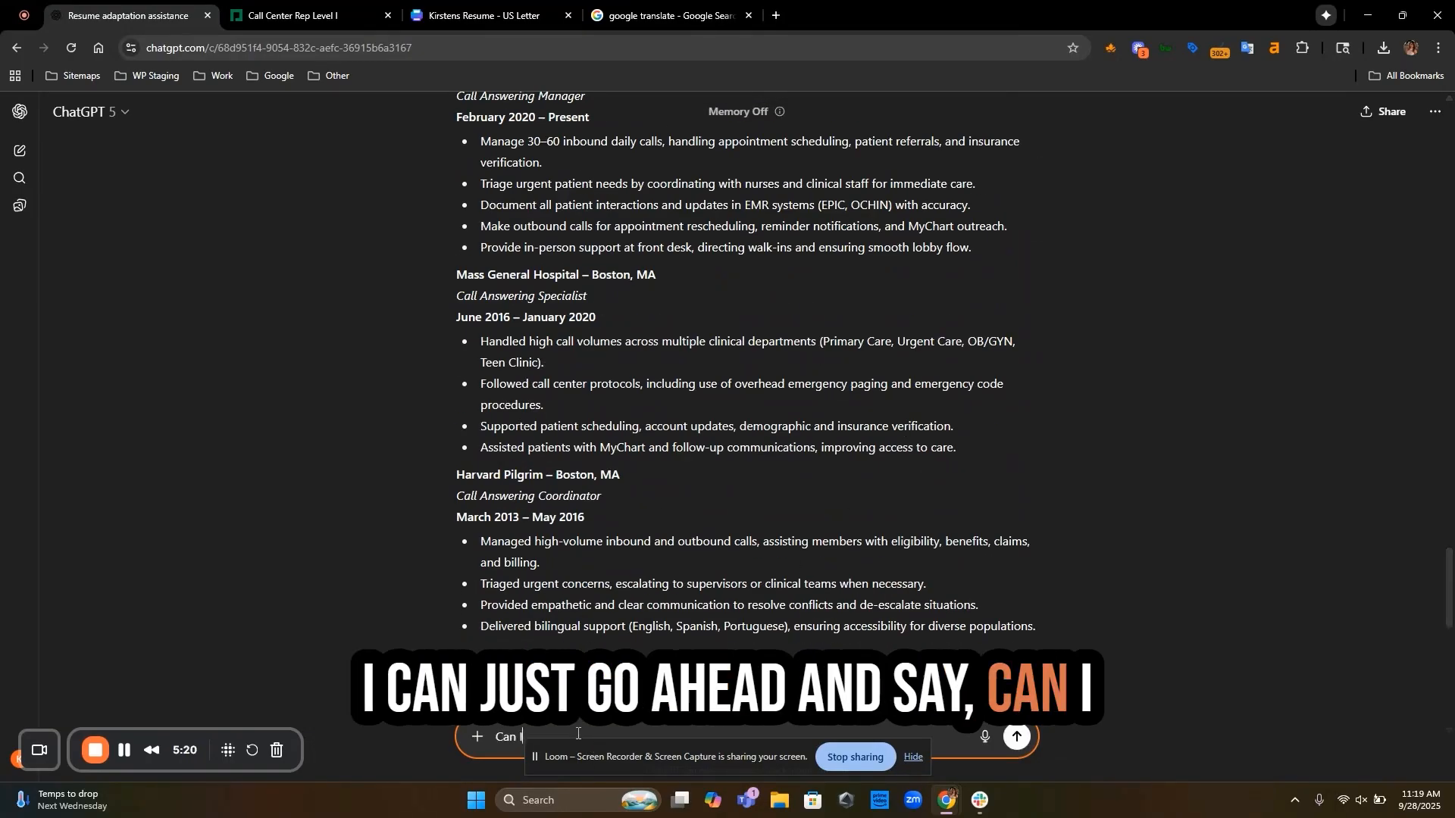
type(" have this")
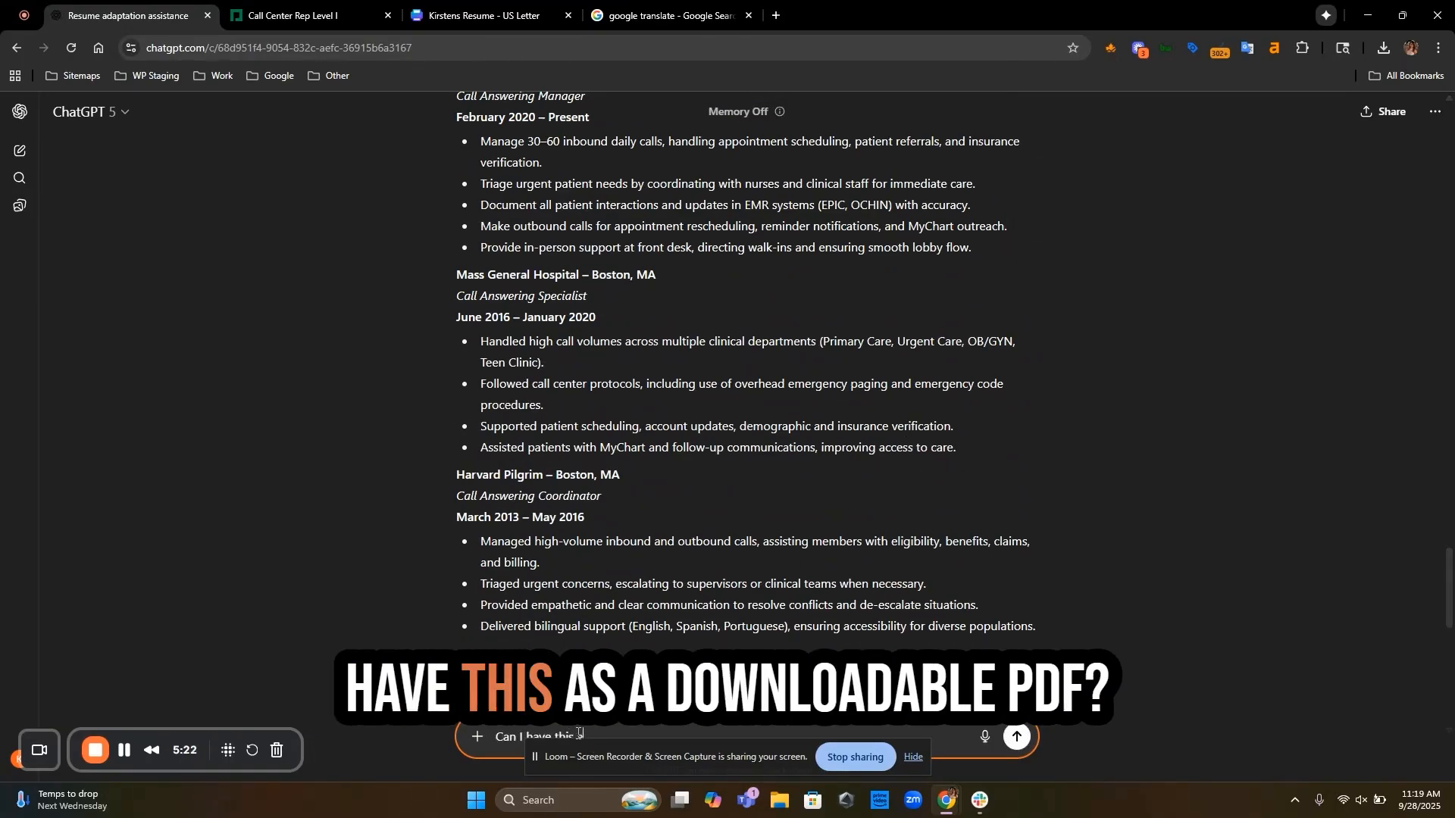
type(" as ado")
key("BackSpace")
type("downloadable ")
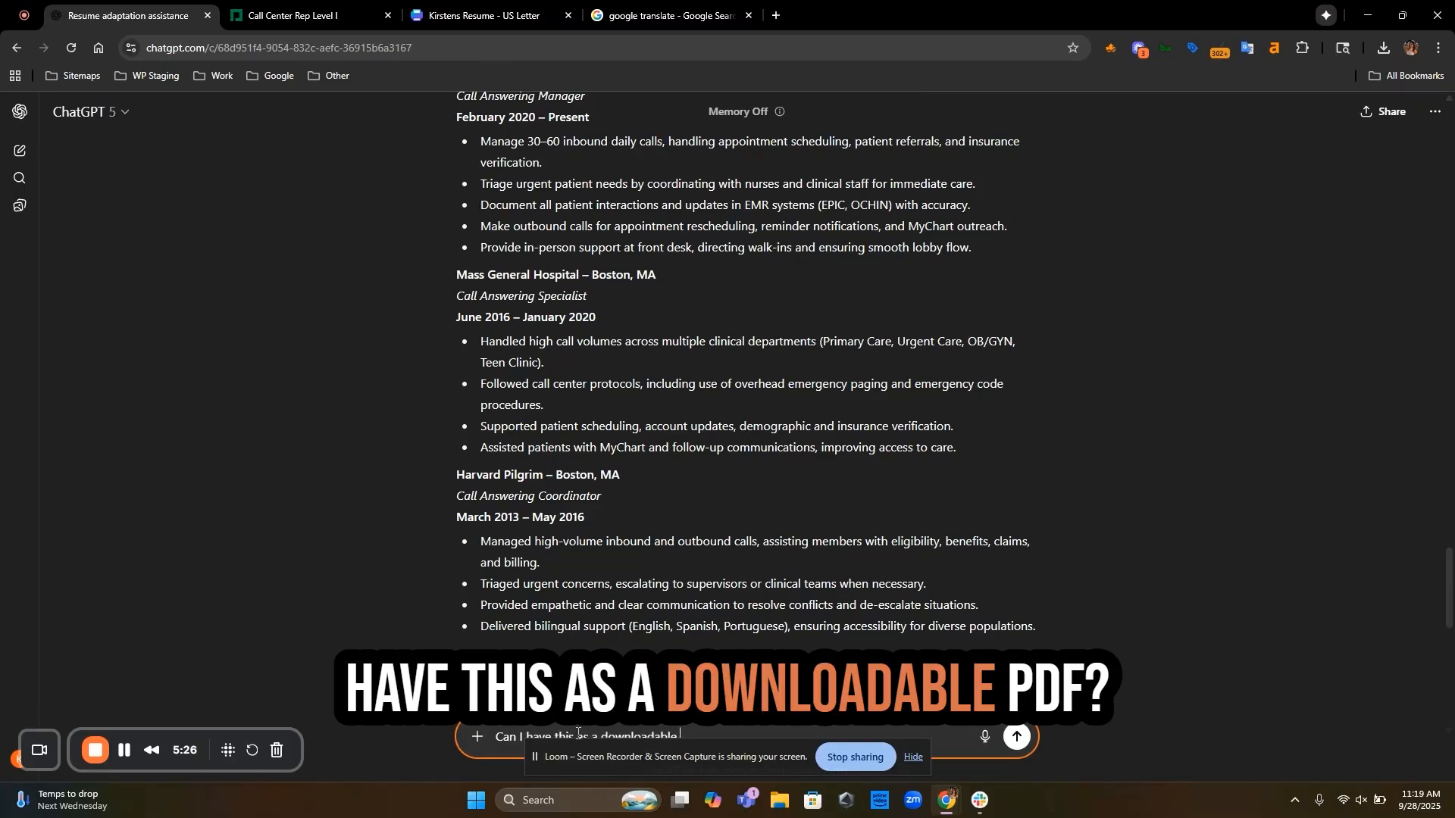
type("PDF?")
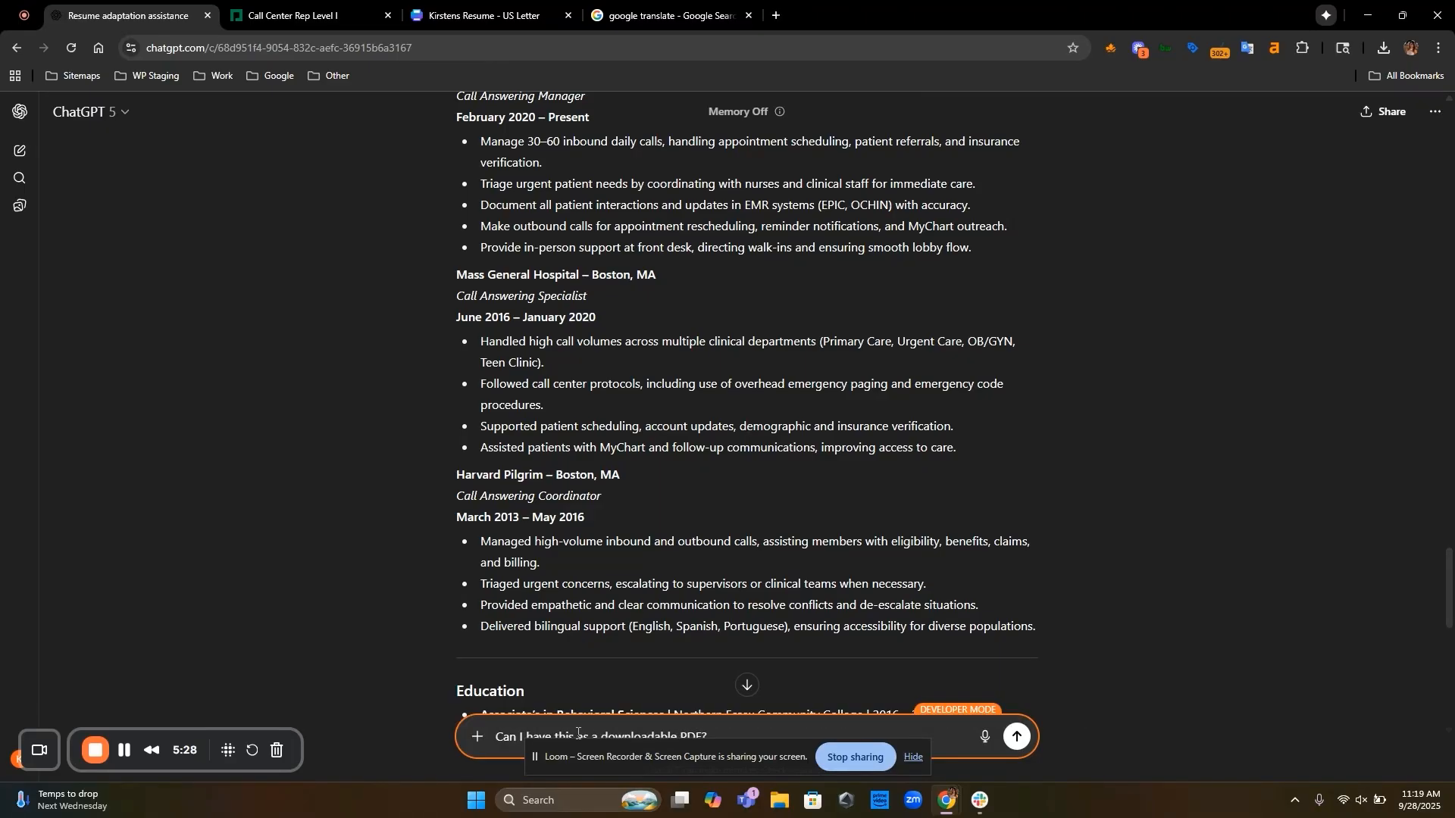
Send the PDF request and download the resume PDF from ChatGPT's reply.
key("Return")
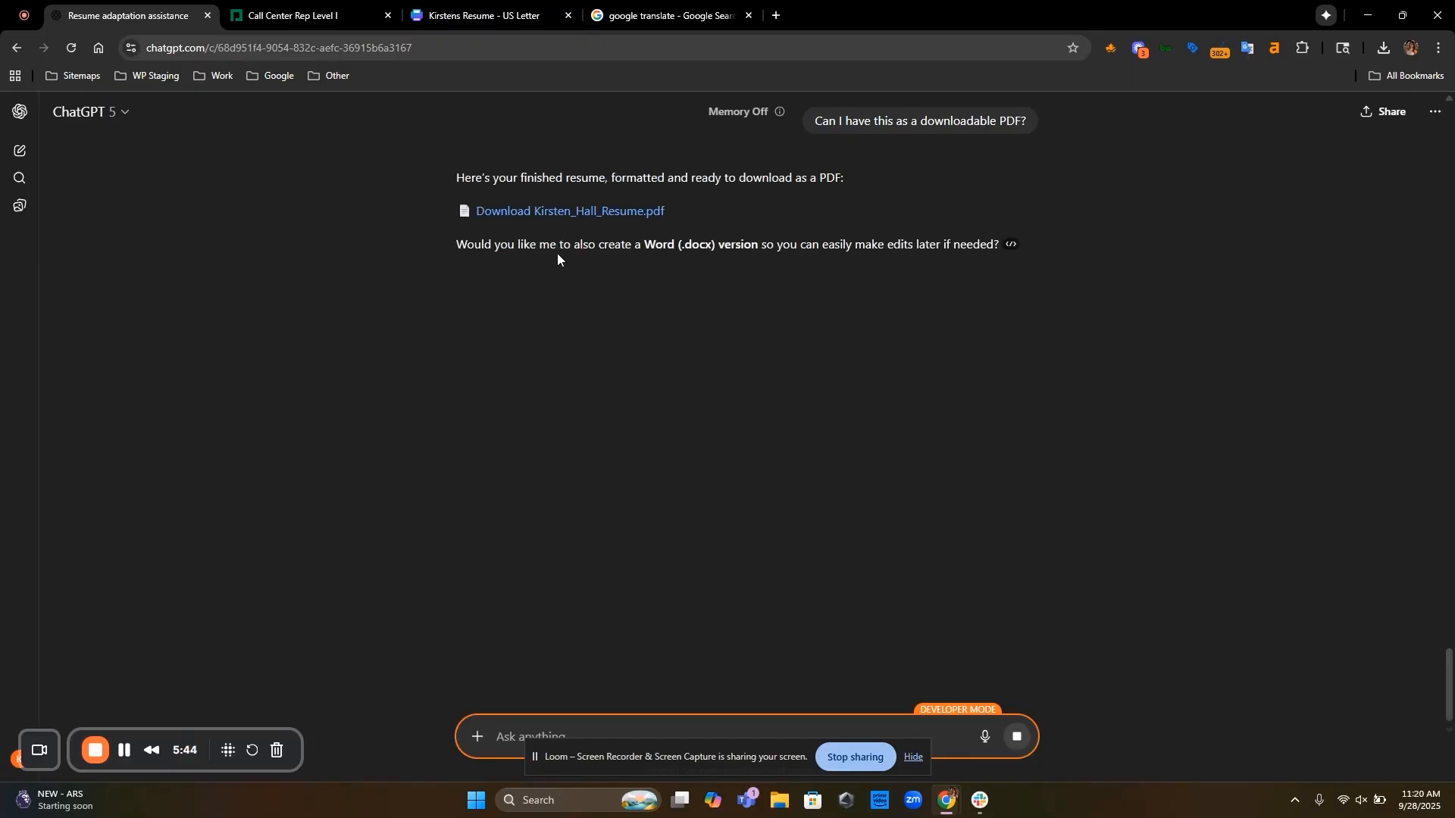
left_click(561, 216)
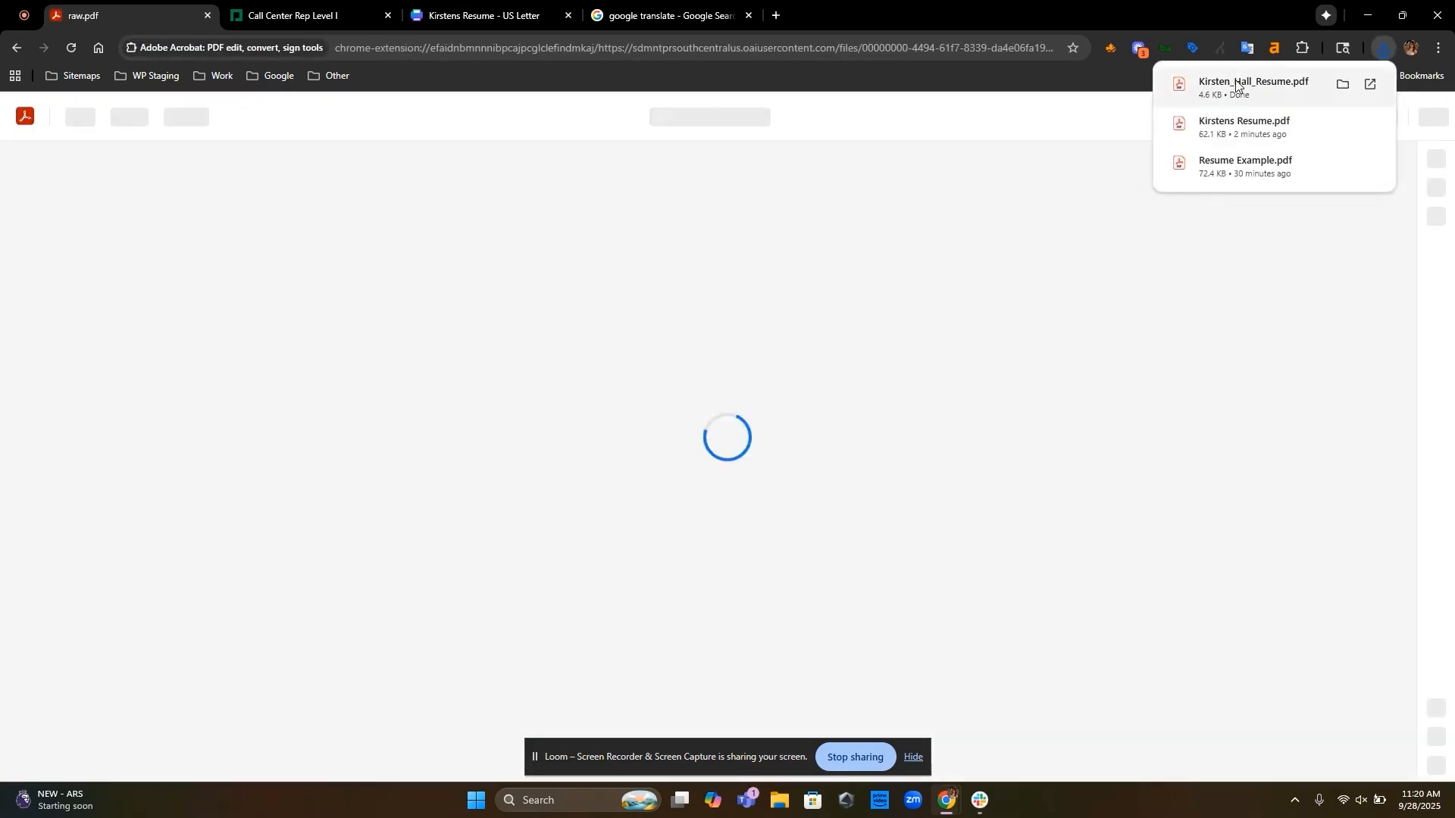
Open the downloaded resume PDF and scroll through it to the Skills and Languages sections.
left_click(1236, 82)
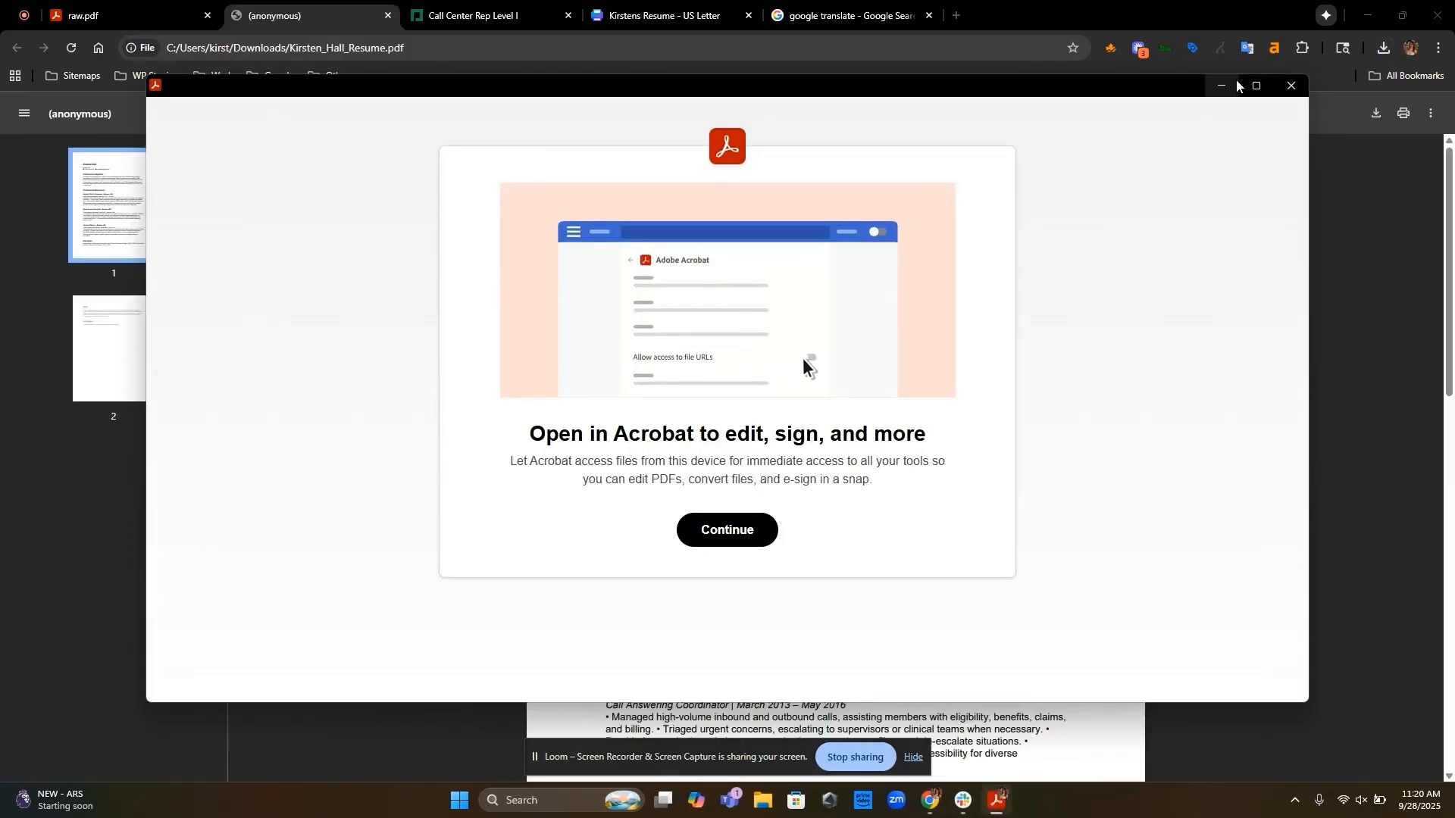
left_click(1291, 86)
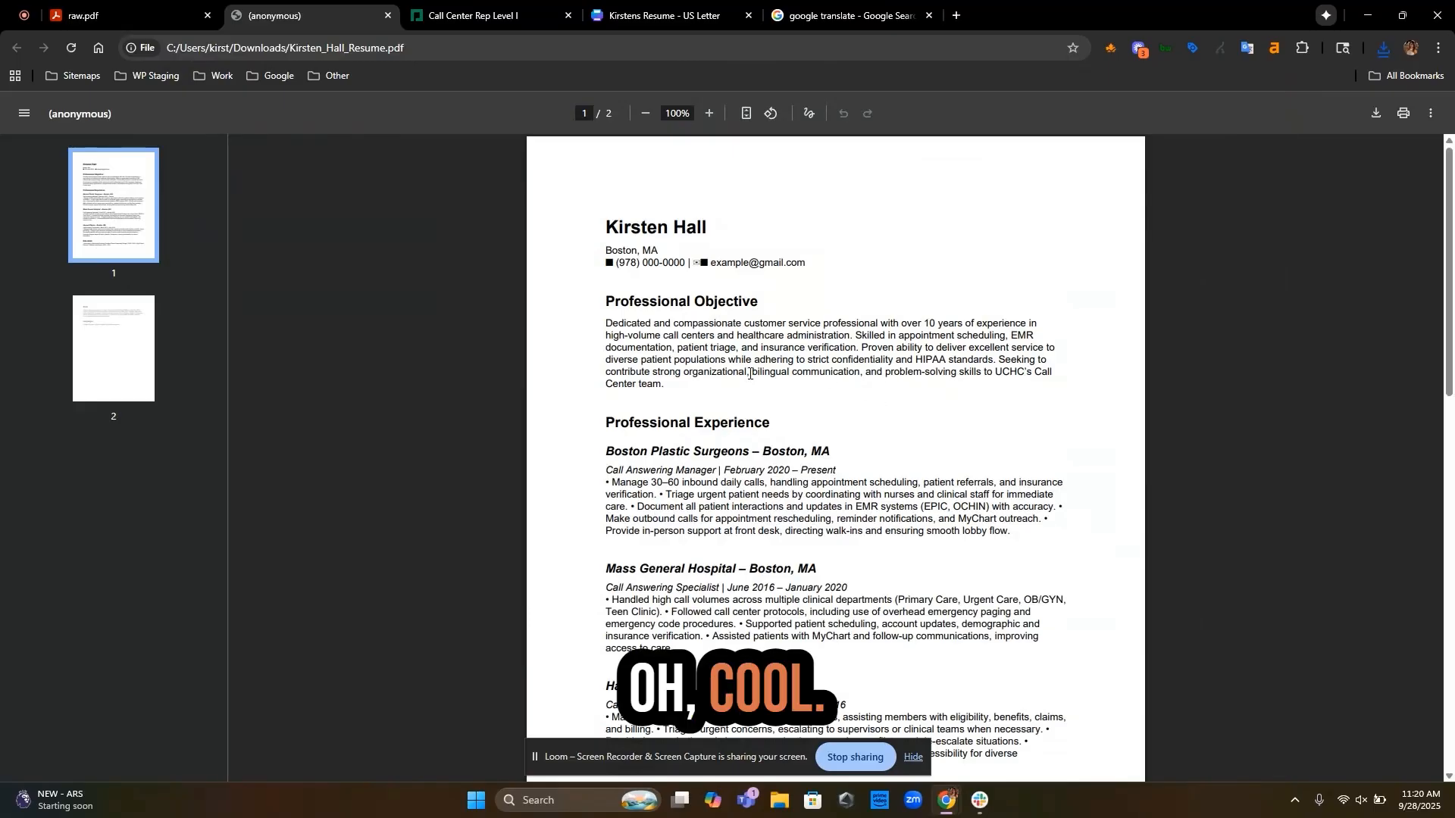
left_click_drag(606, 323, 985, 319)
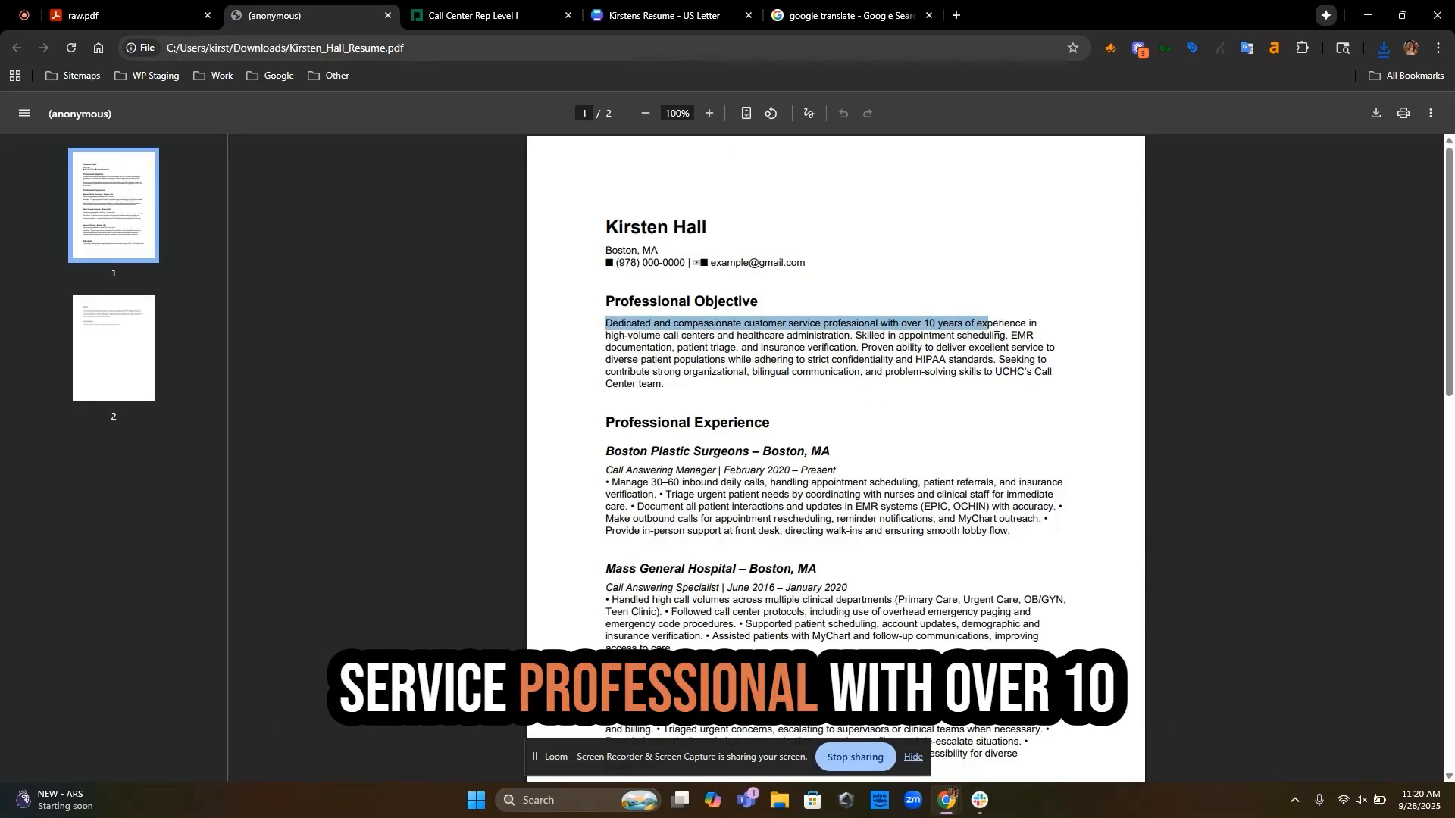
scroll(914, 399, "down", 3)
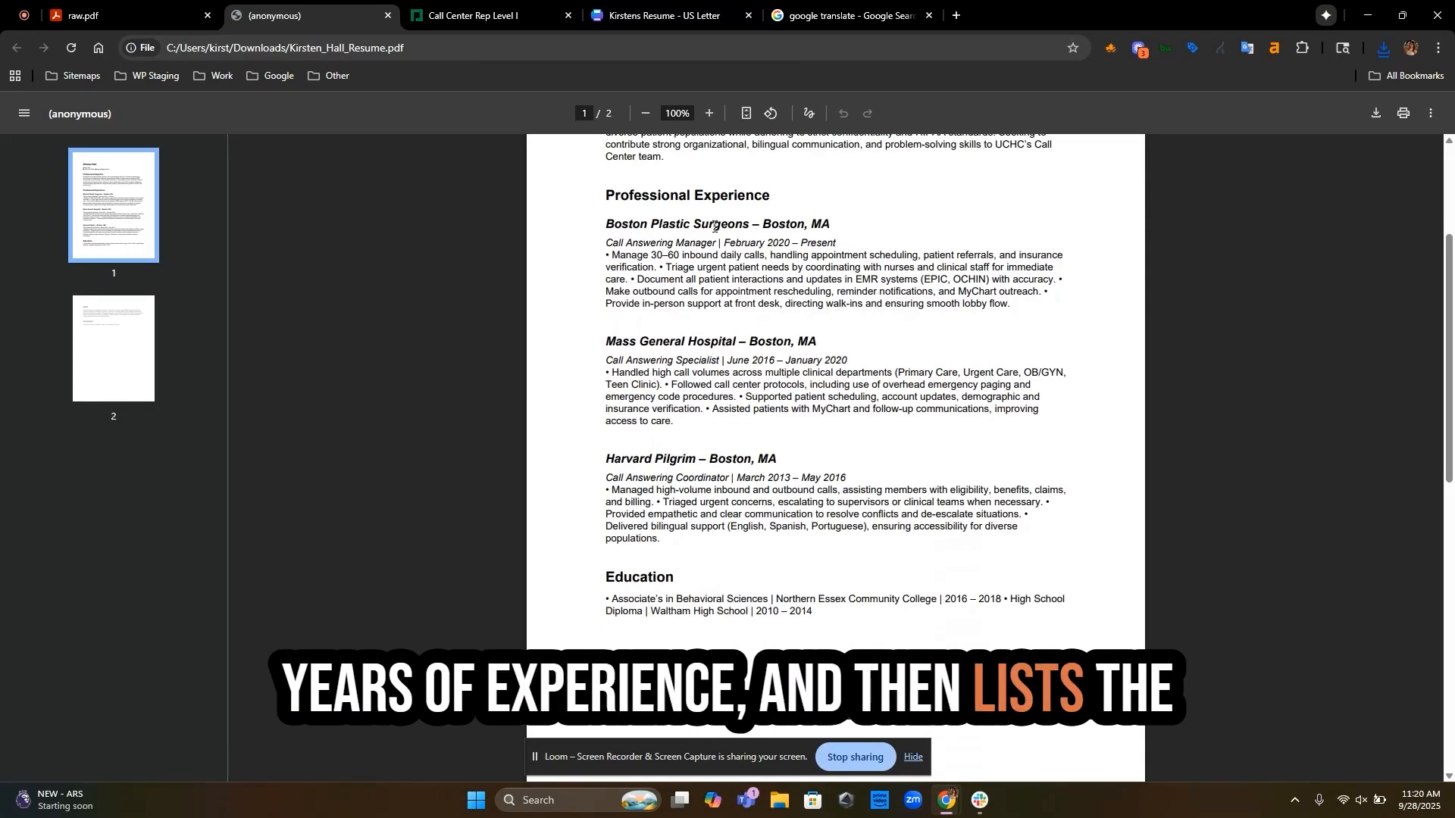
scroll(784, 491, "down", 3)
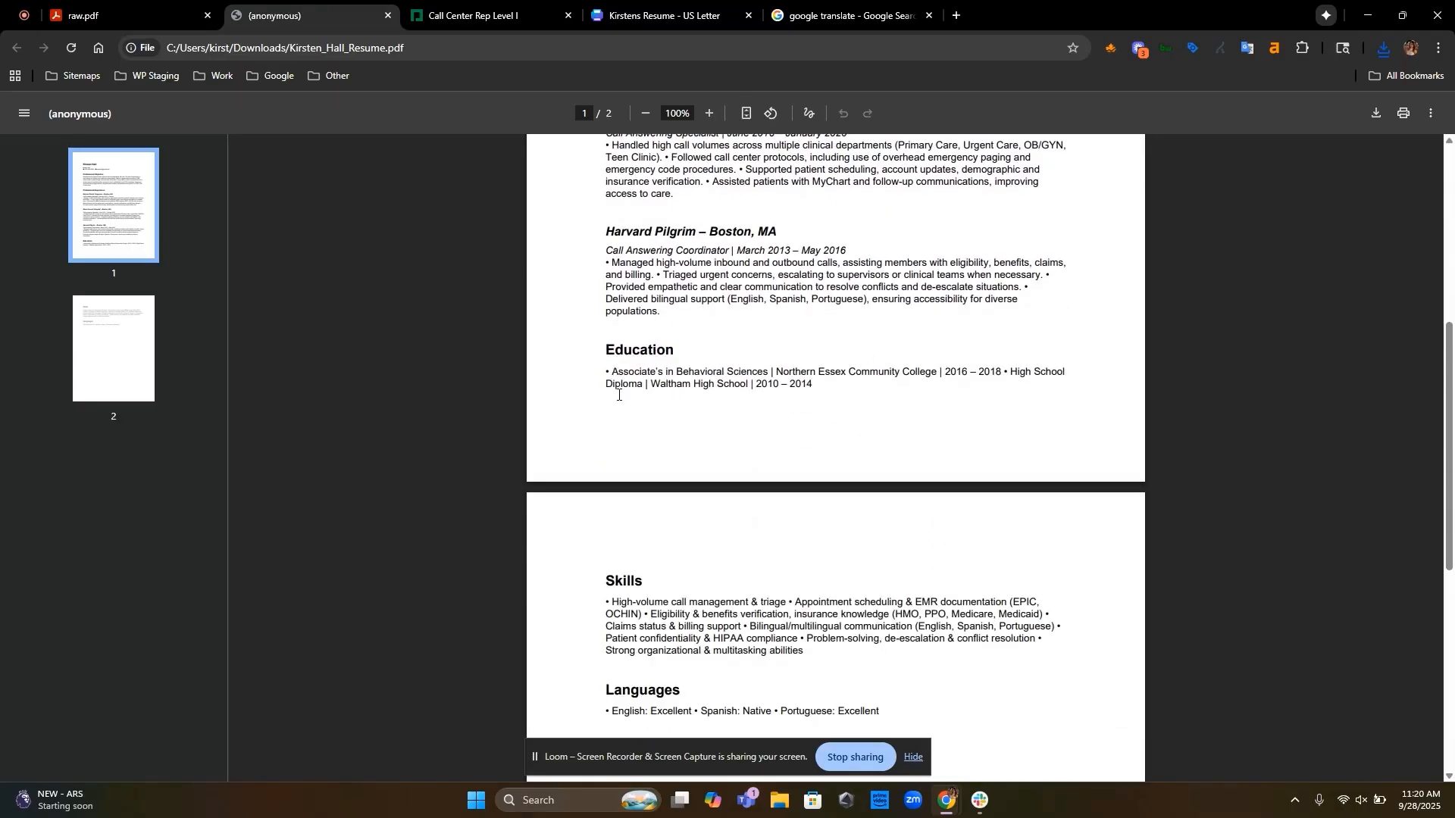
scroll(631, 464, "down", 3)
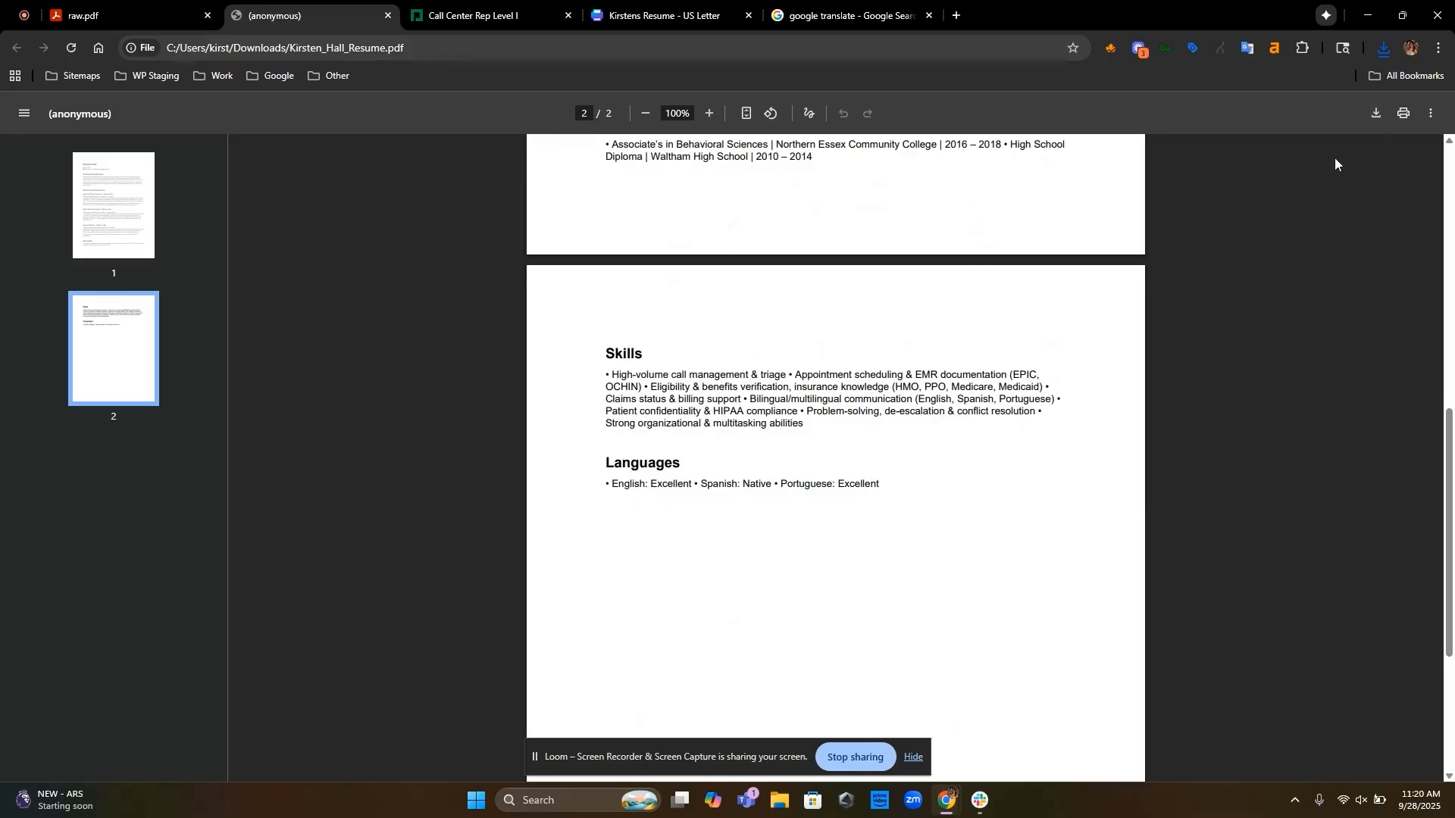
Move to the raw.pdf tab and go back to the ChatGPT conversation.
left_click(779, 802)
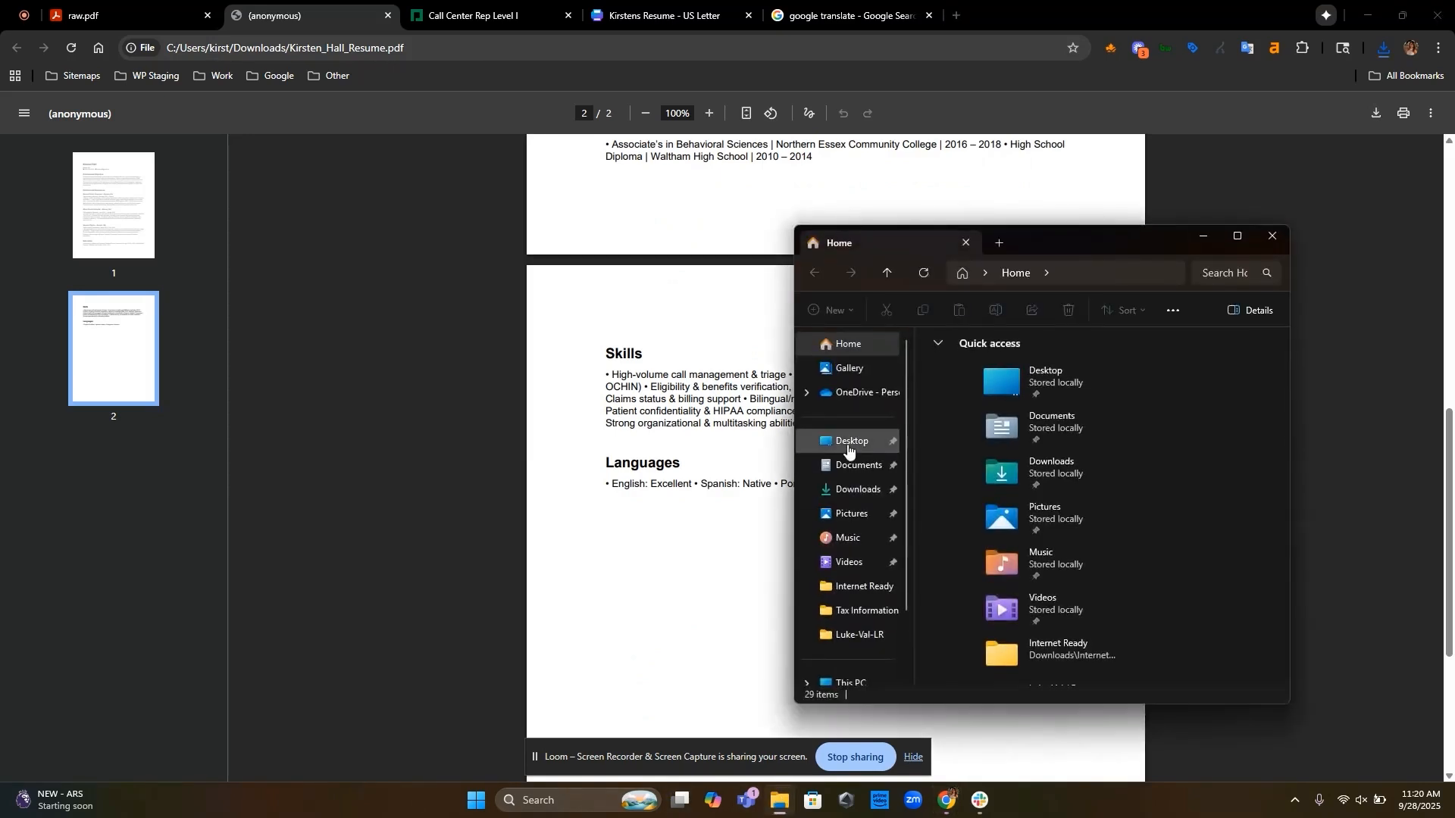
left_click(345, 326)
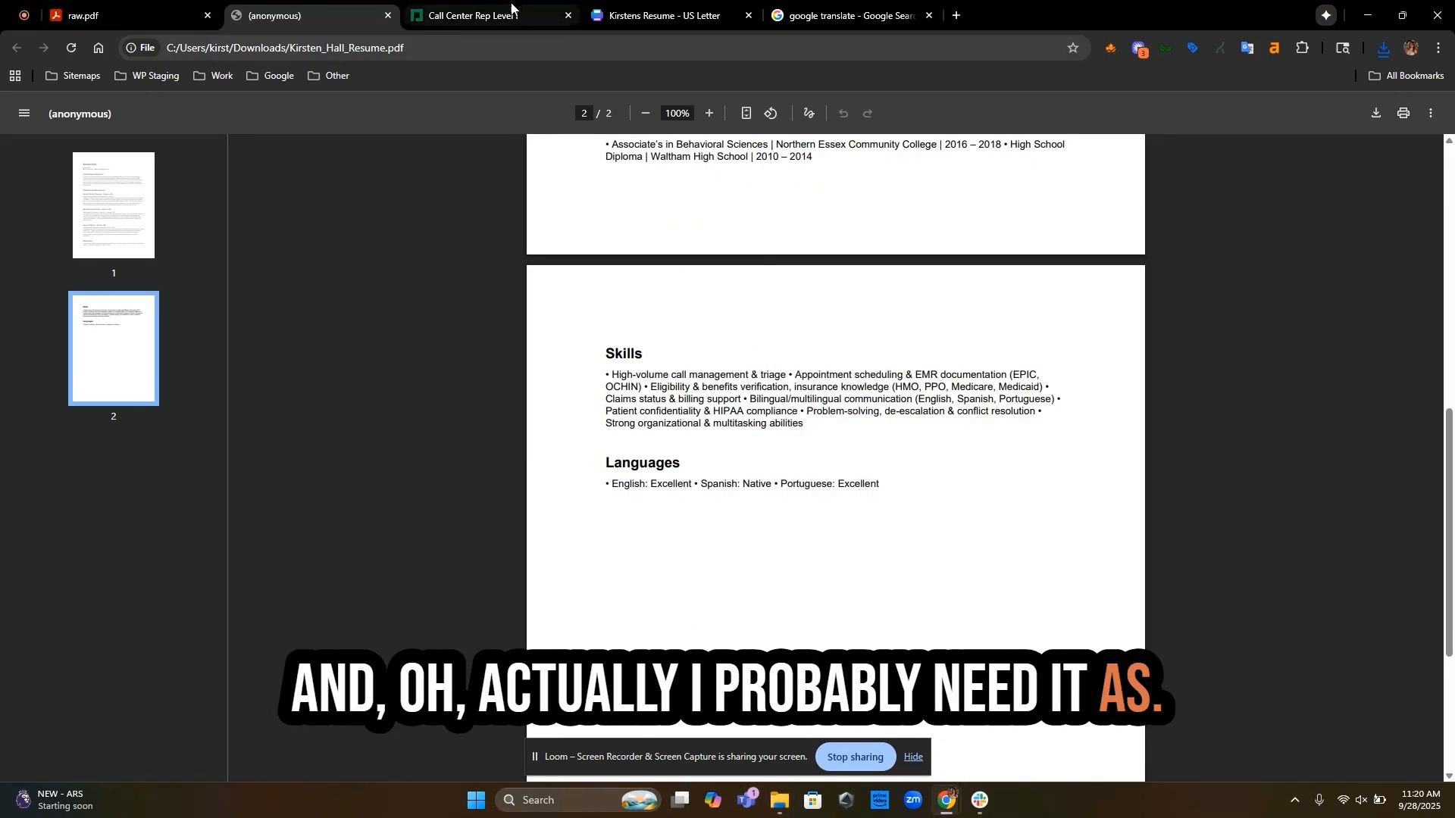
left_click(796, 19)
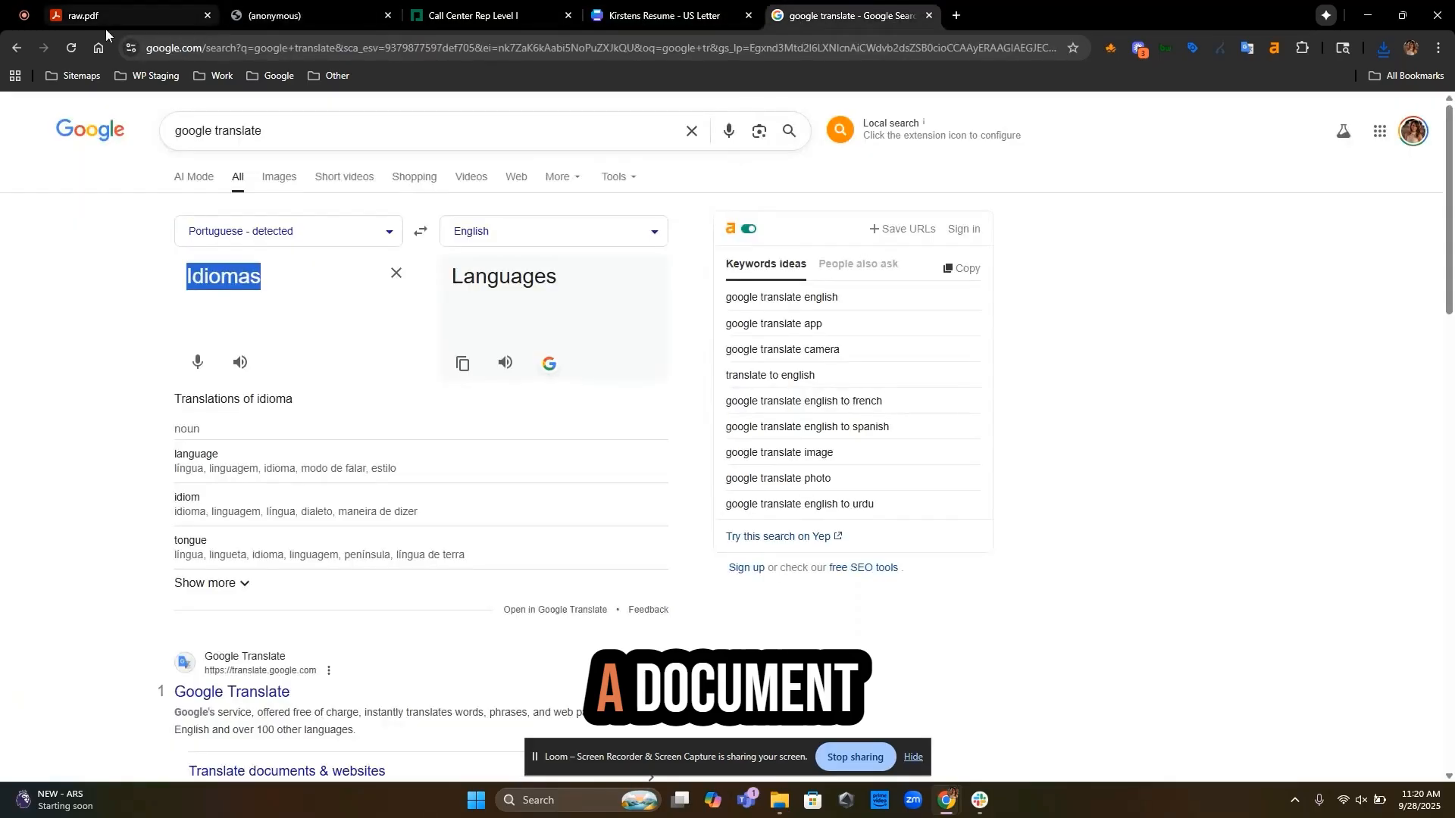
left_click(267, 16)
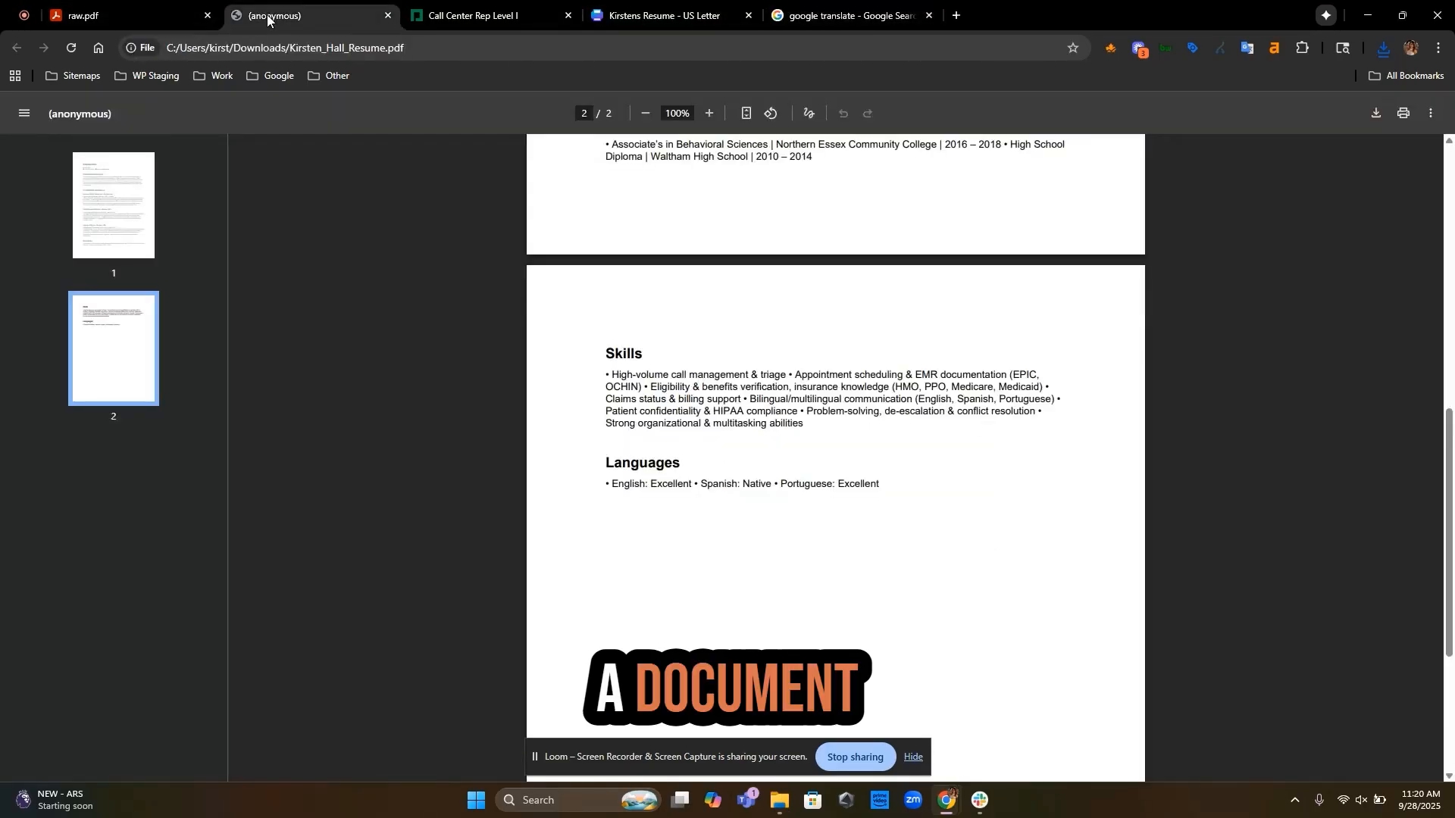
left_click(77, 21)
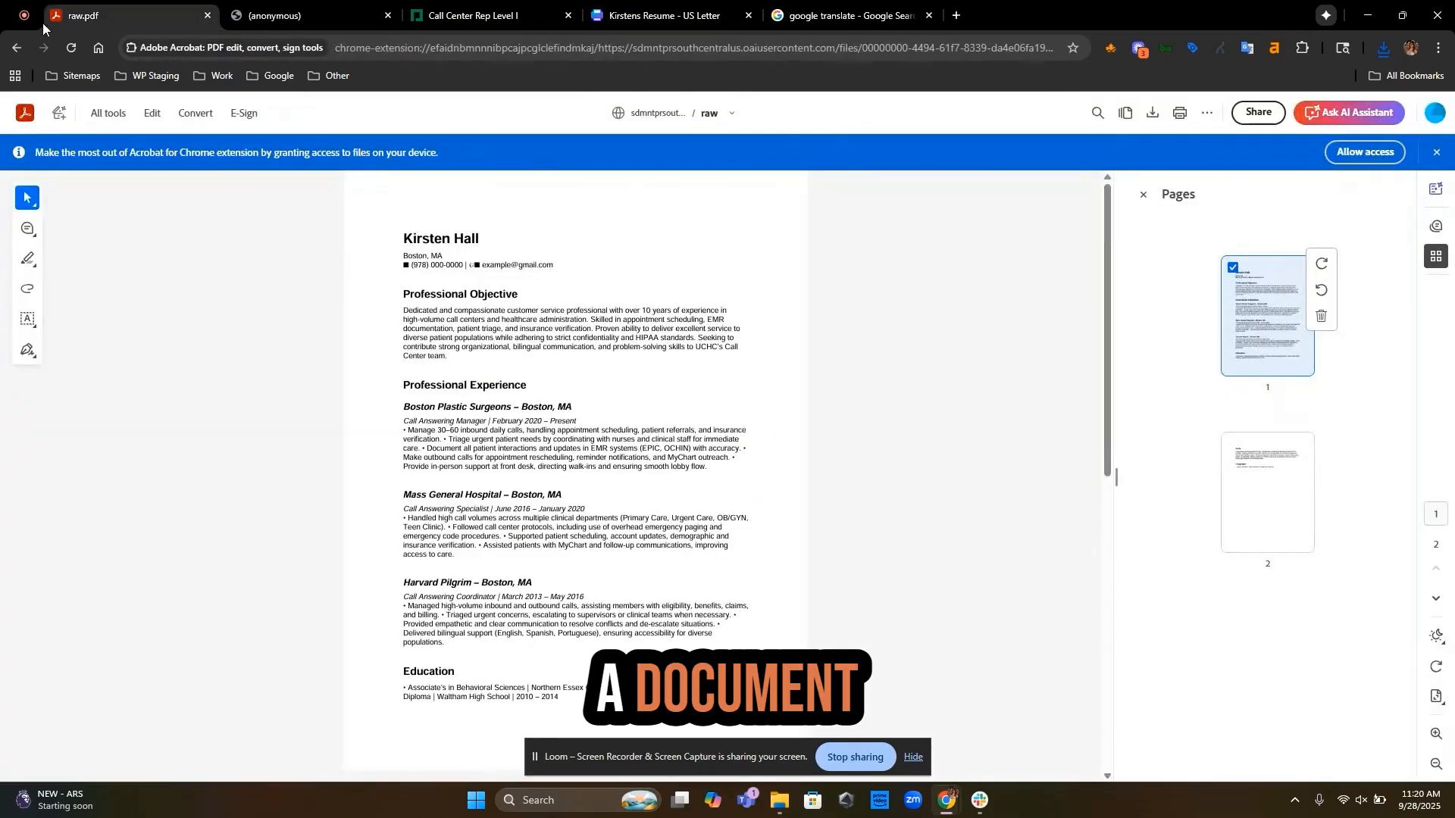
left_click(12, 50)
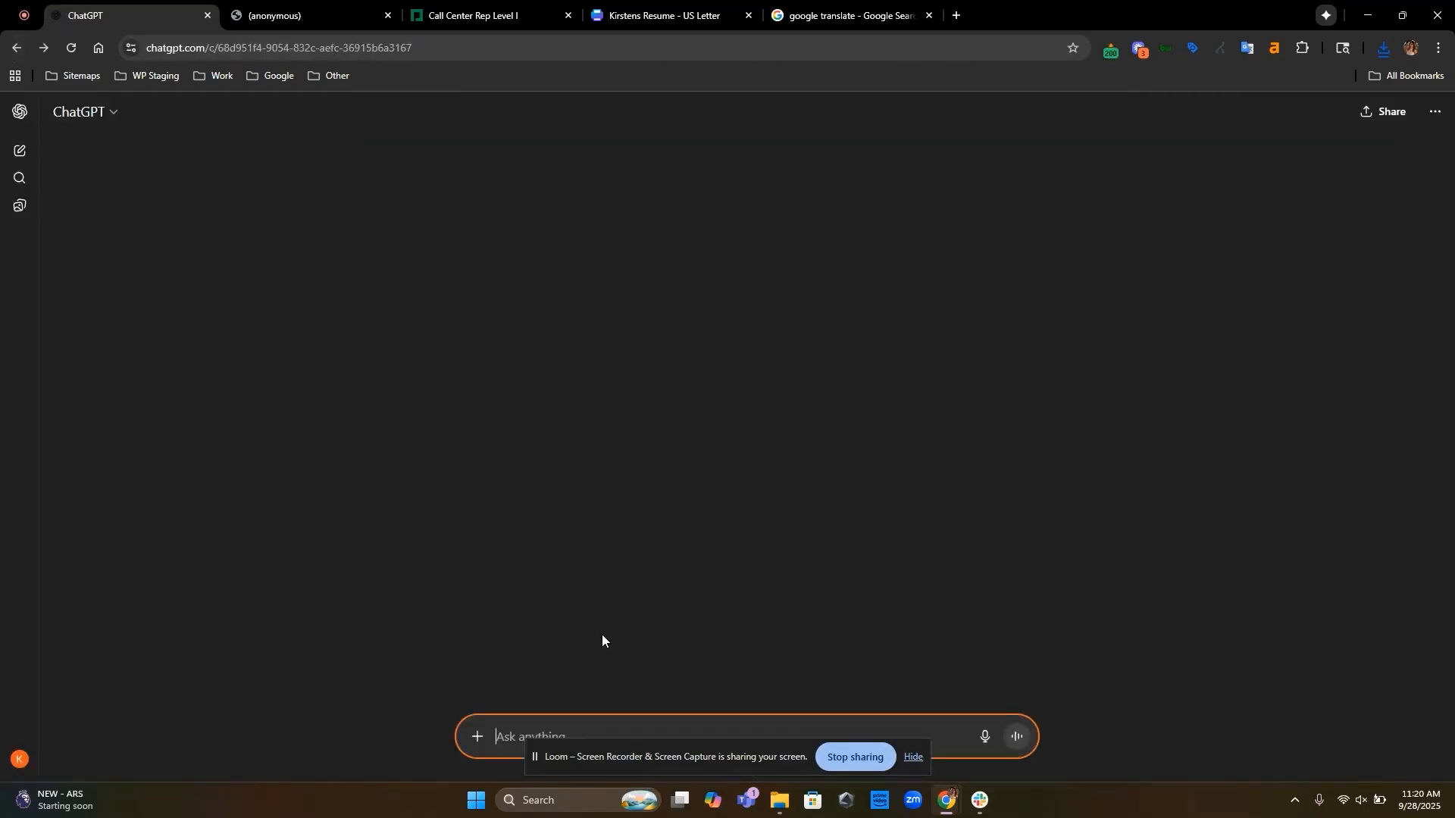
Ask ChatGPT for an editable document, then download the .docx resume and open it in Word.
type("cn I have it as an e")
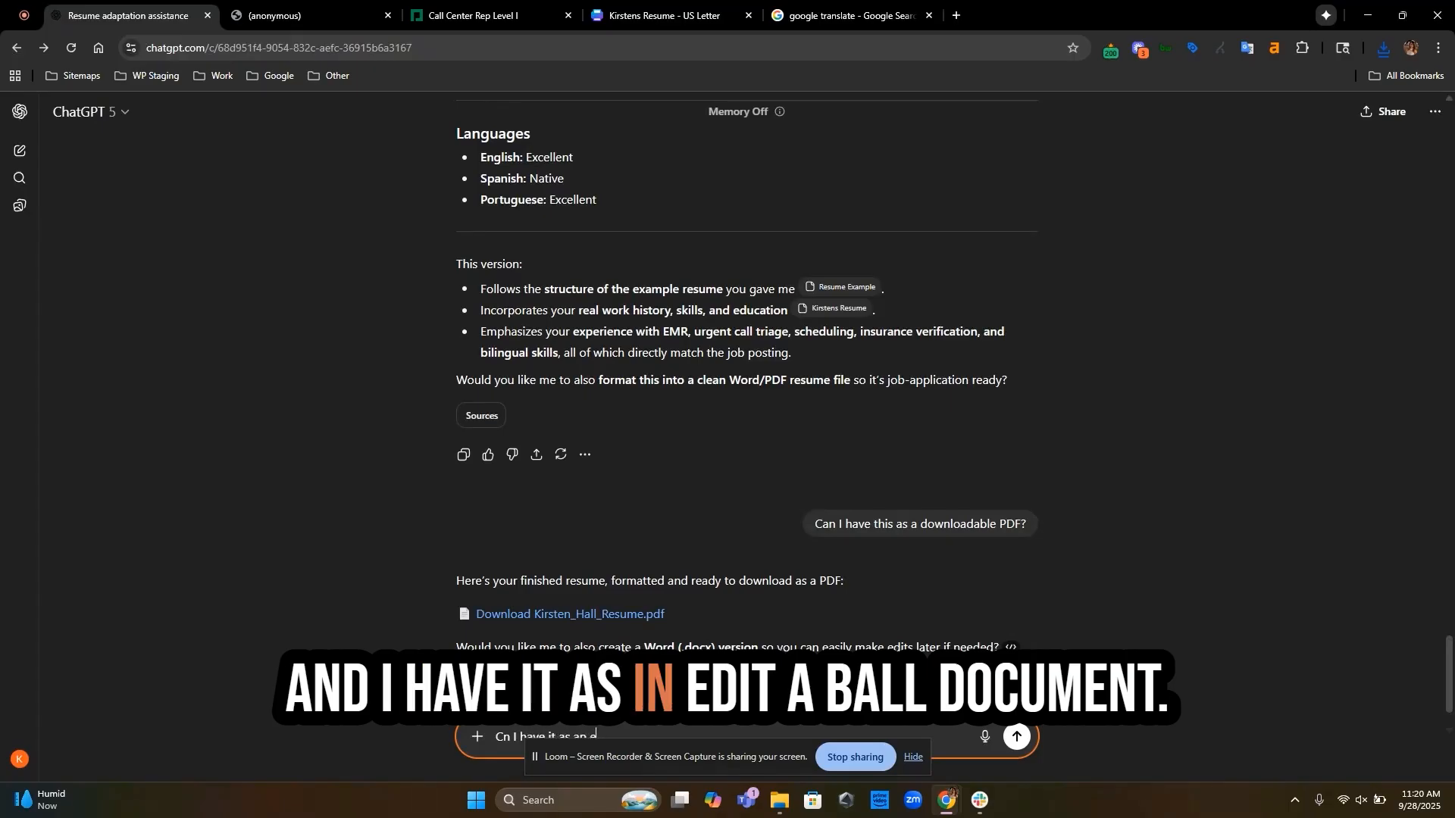
type("ditable ")
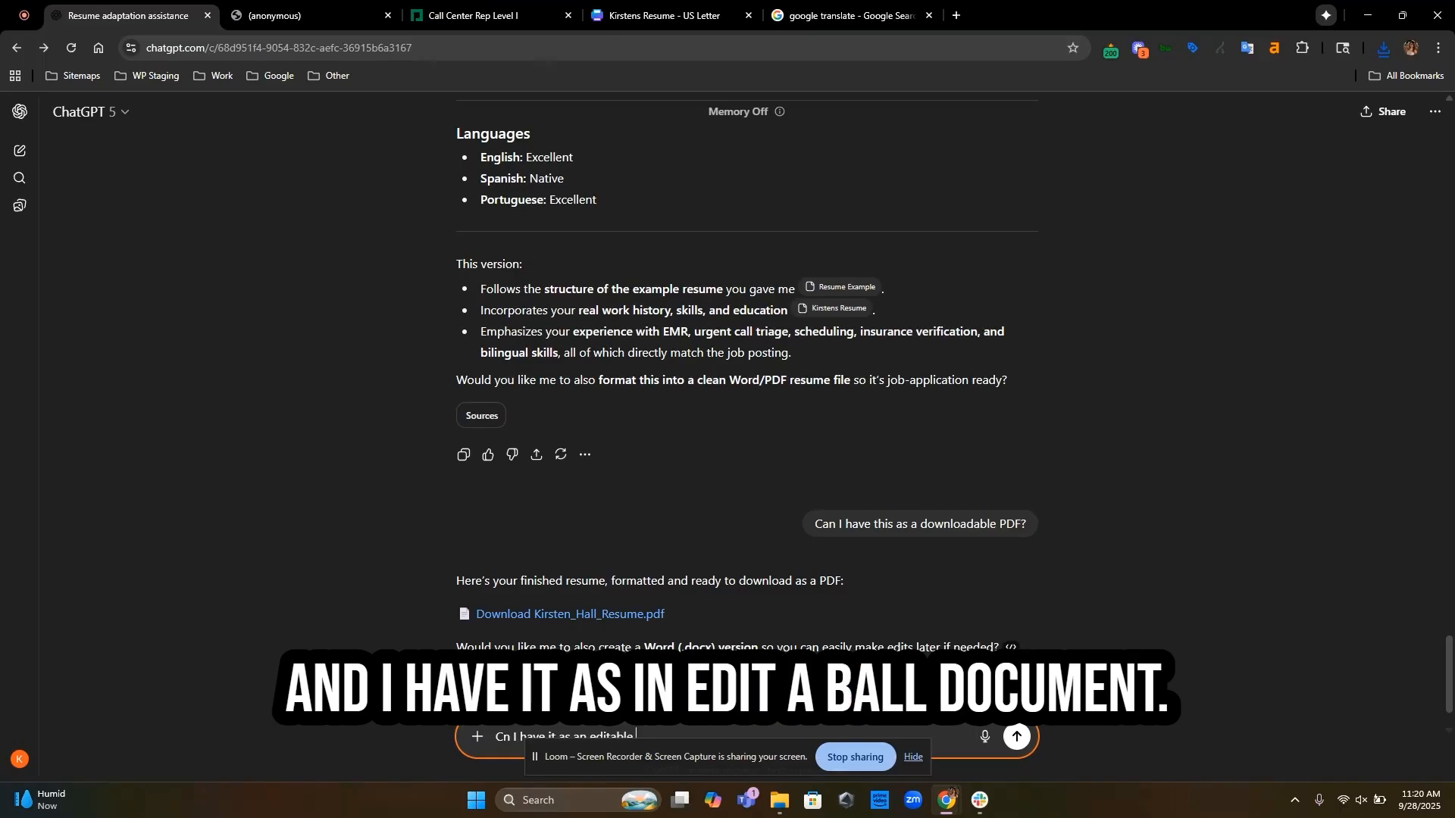
type("dovument?")
key("Return")
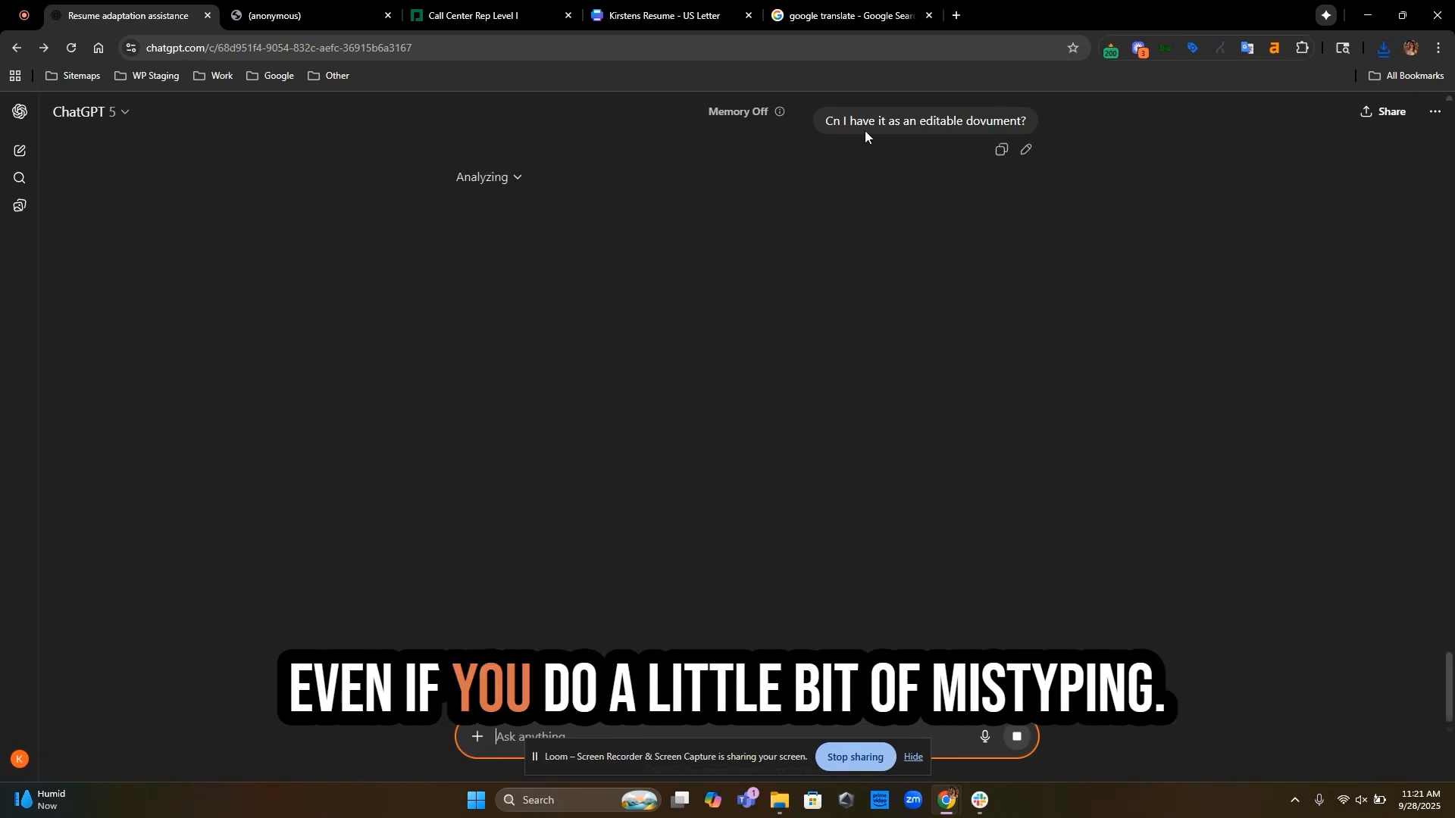
left_click_drag(822, 122, 1022, 123)
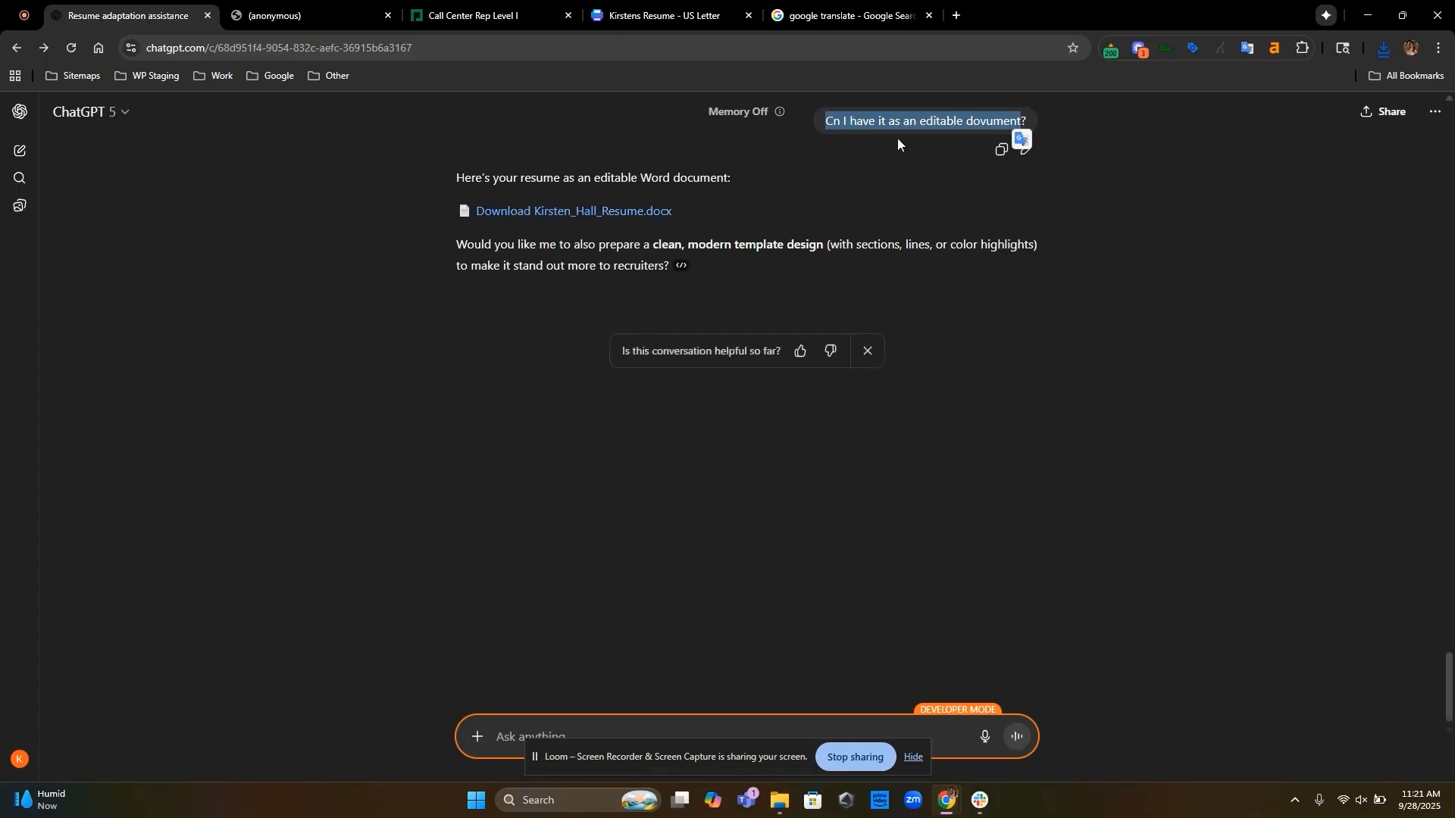
left_click(585, 212)
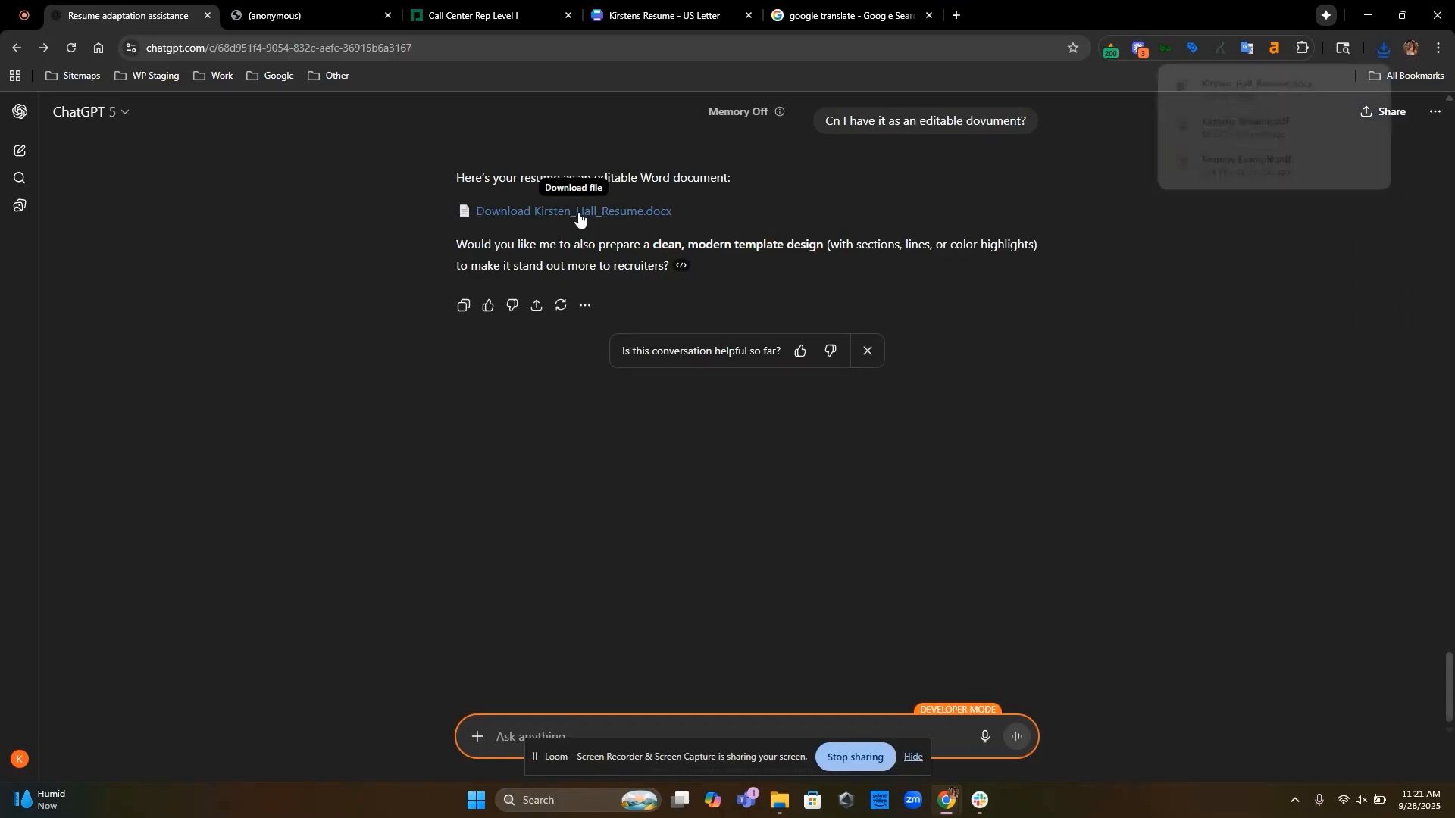
left_click(1260, 91)
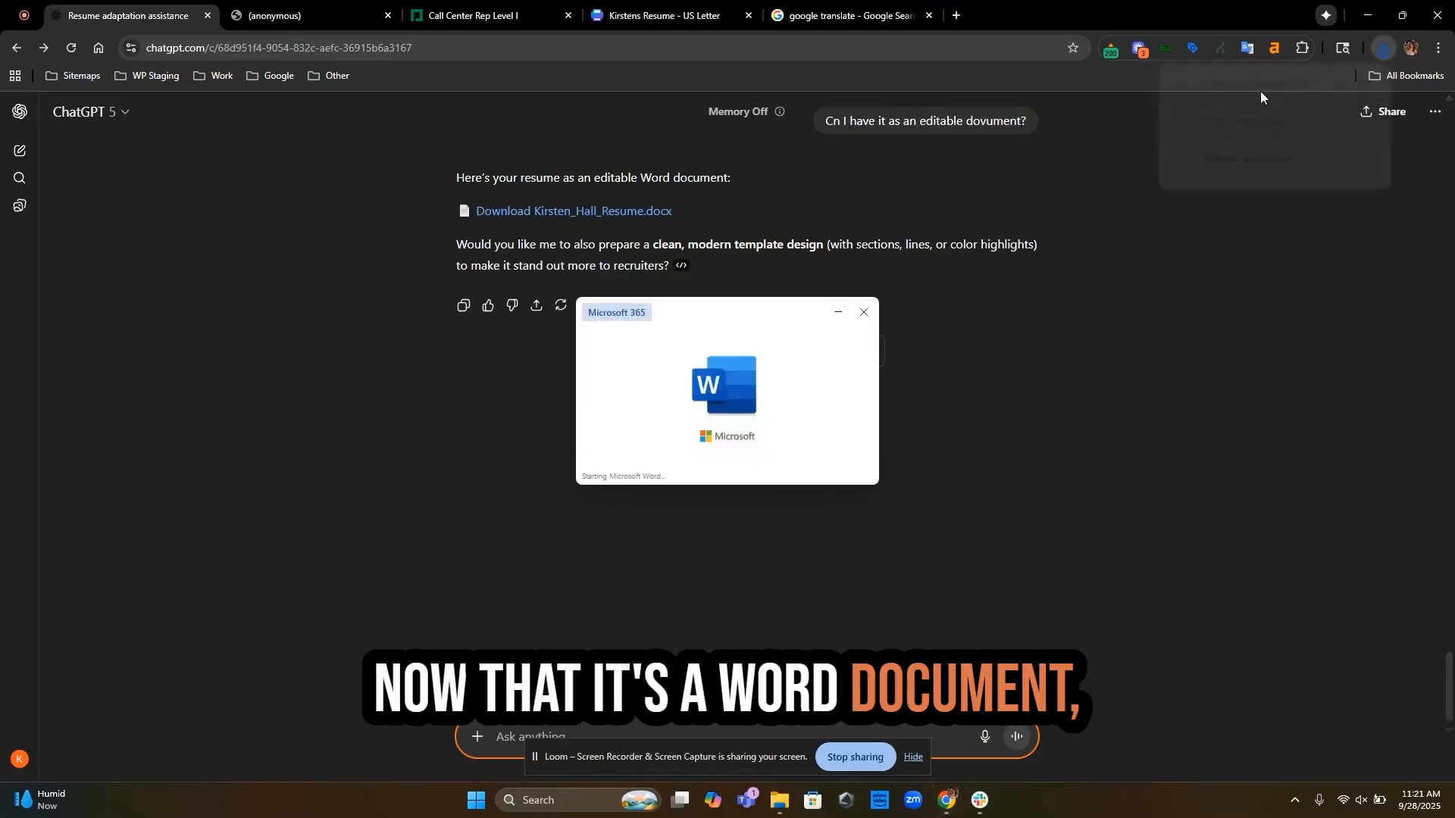
Enable editing on the Word resume and bring up its Save As options.
scroll(829, 412, "down", 15)
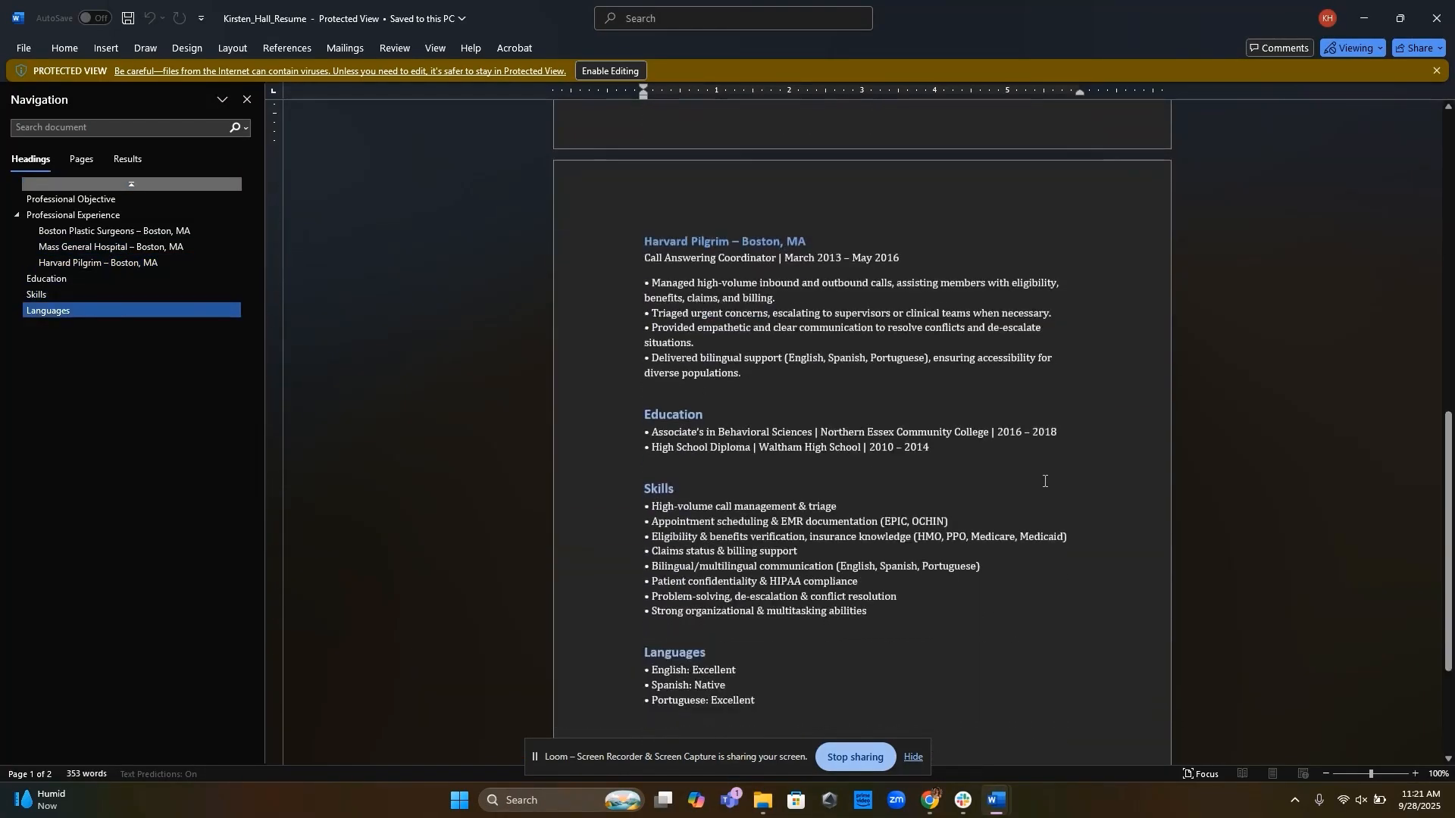
scroll(1045, 481, "down", 2)
left_click(607, 69)
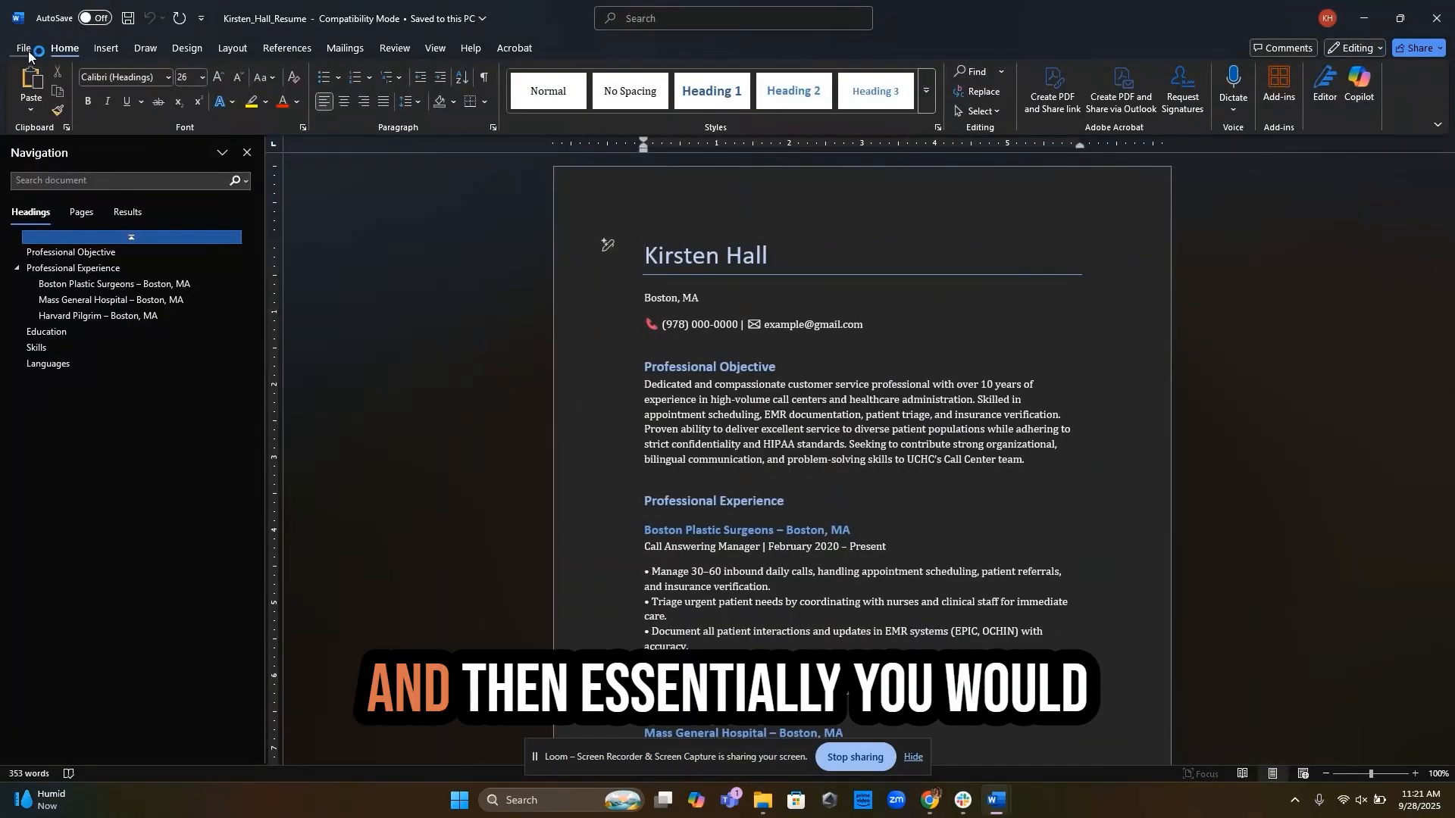
left_click(26, 50)
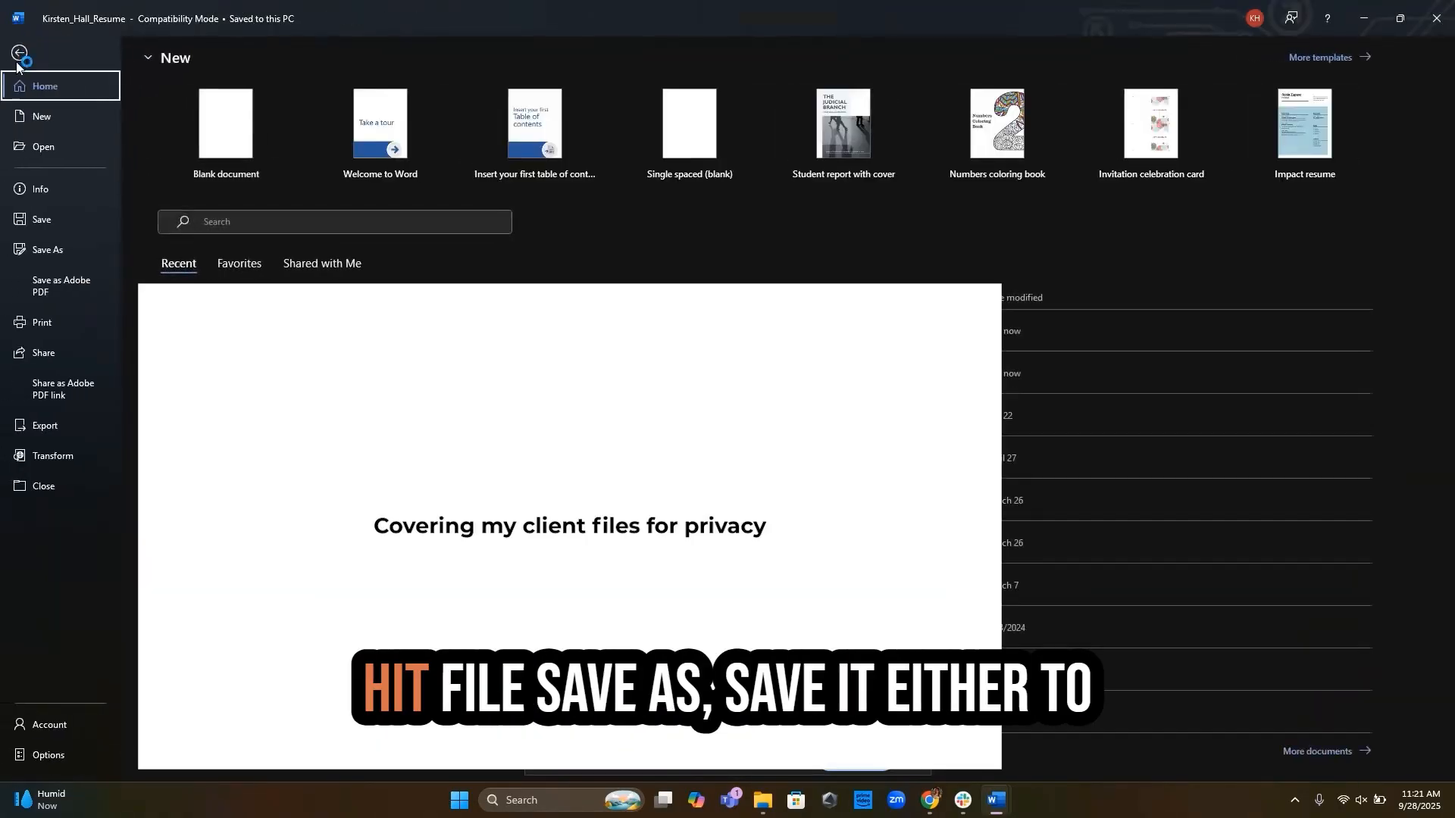
left_click(44, 249)
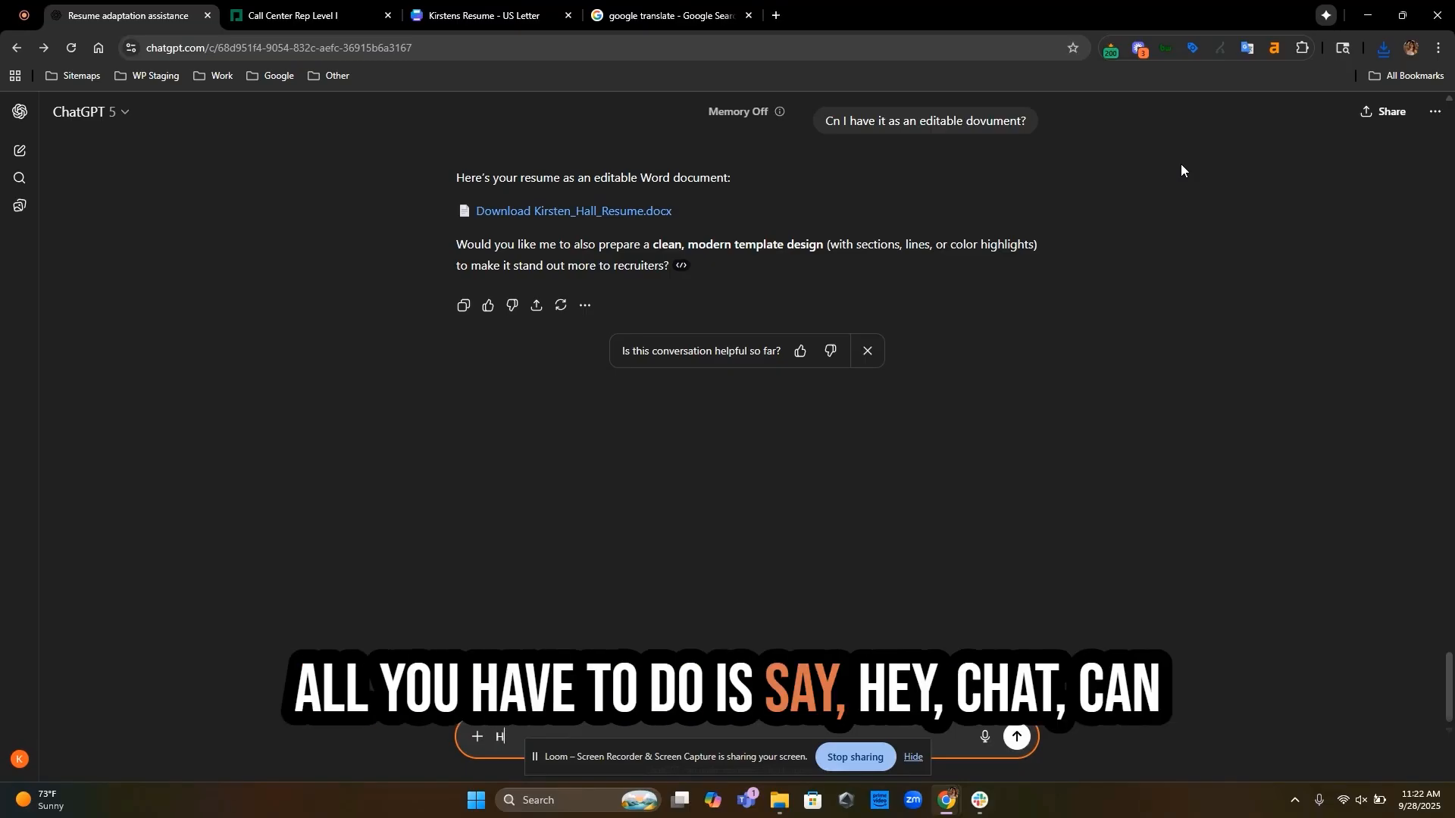
Ask ChatGPT to write a cover letter for the job and select the reply text.
type("chat, can you write")
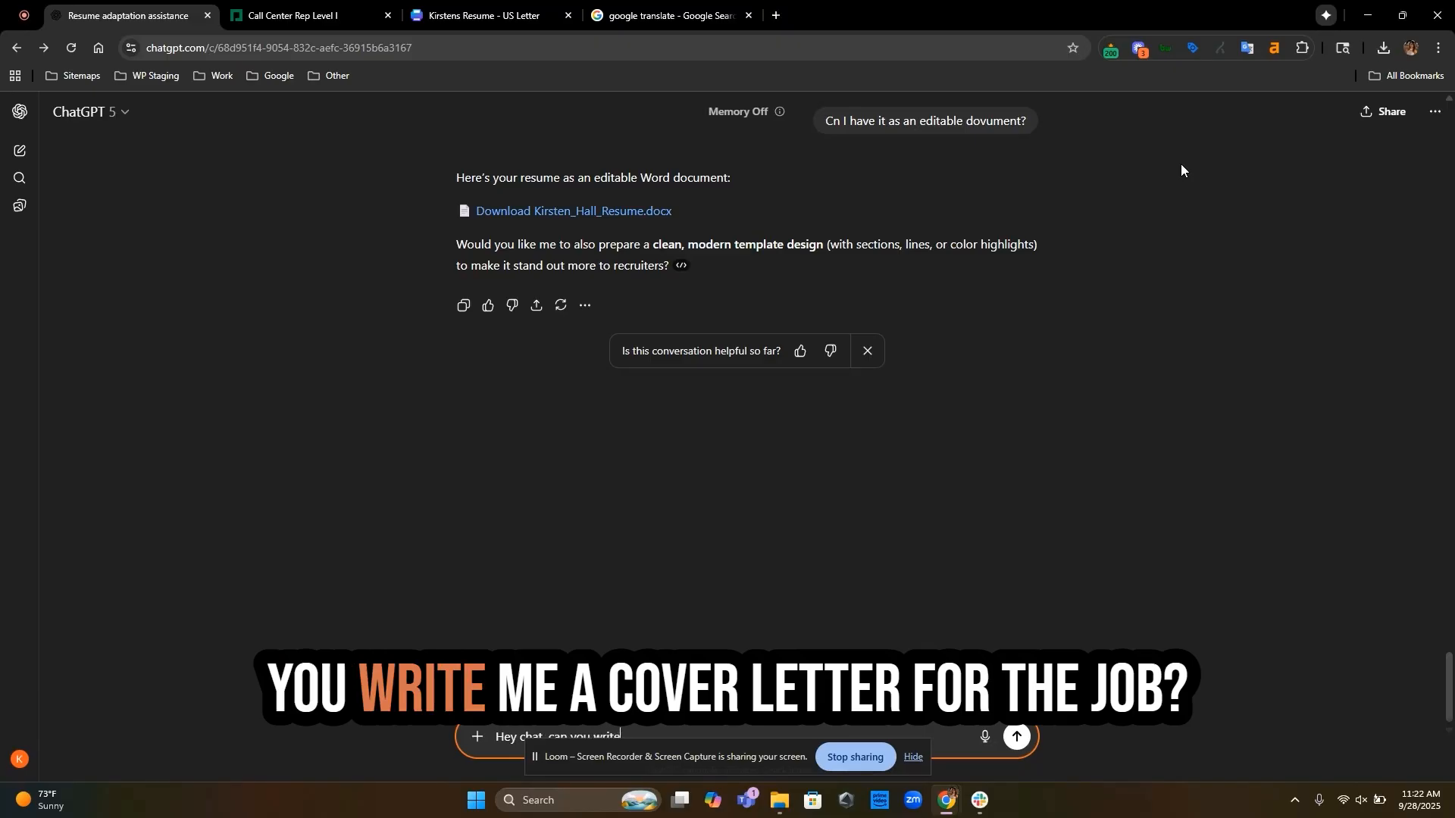
type(" me a cov")
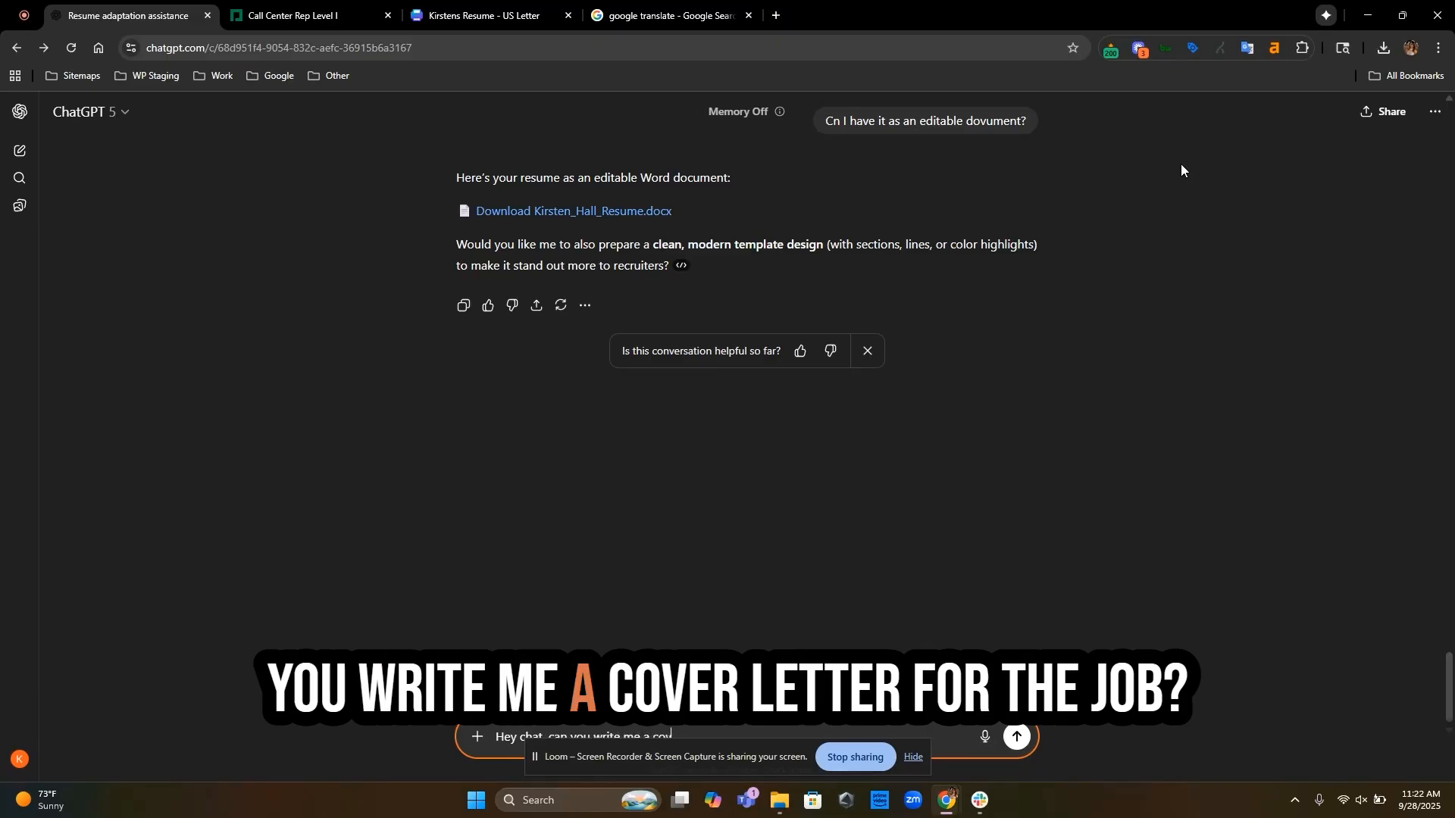
type("er letter for the job I")
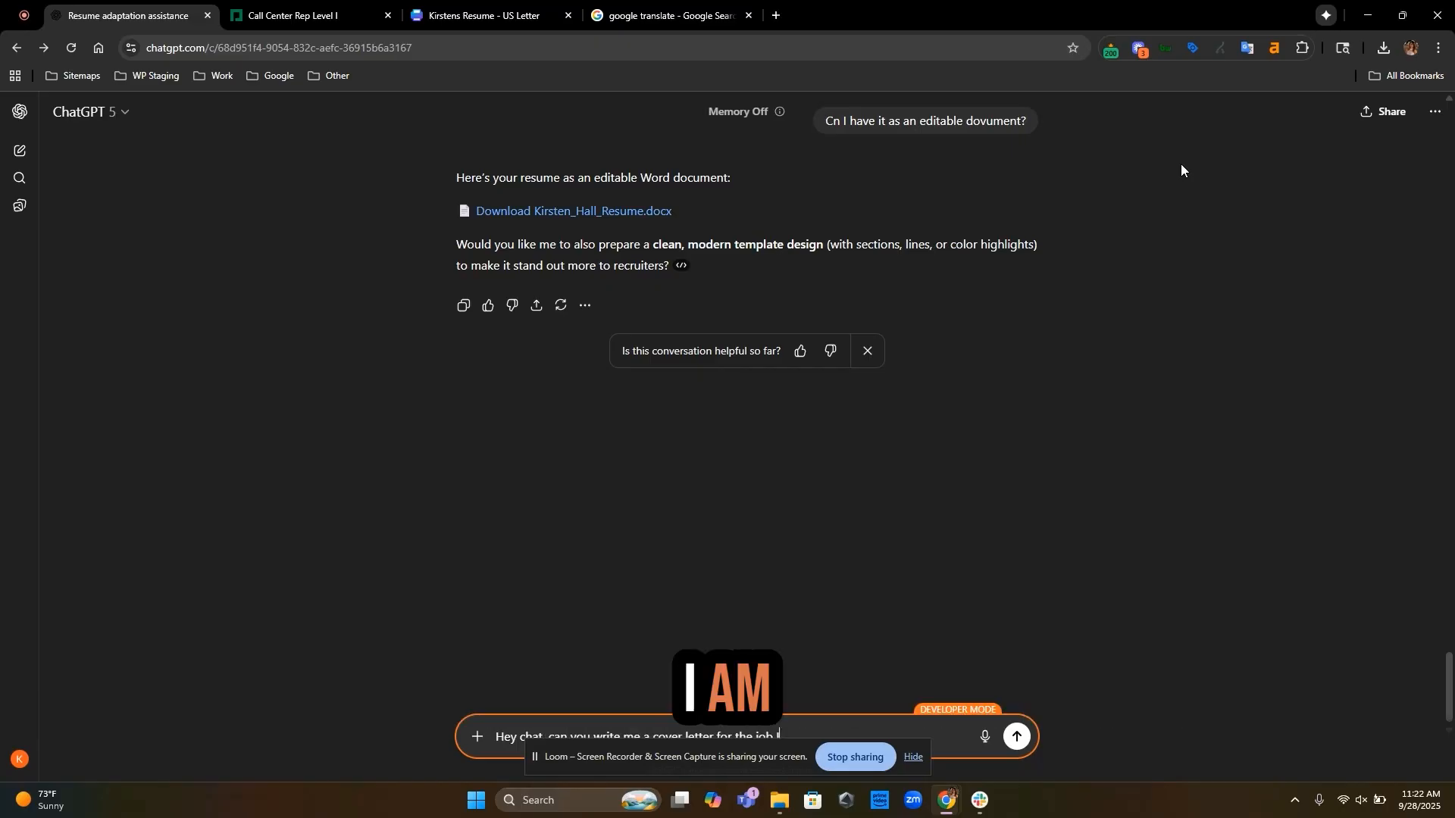
type("'m applying to?")
key("Return")
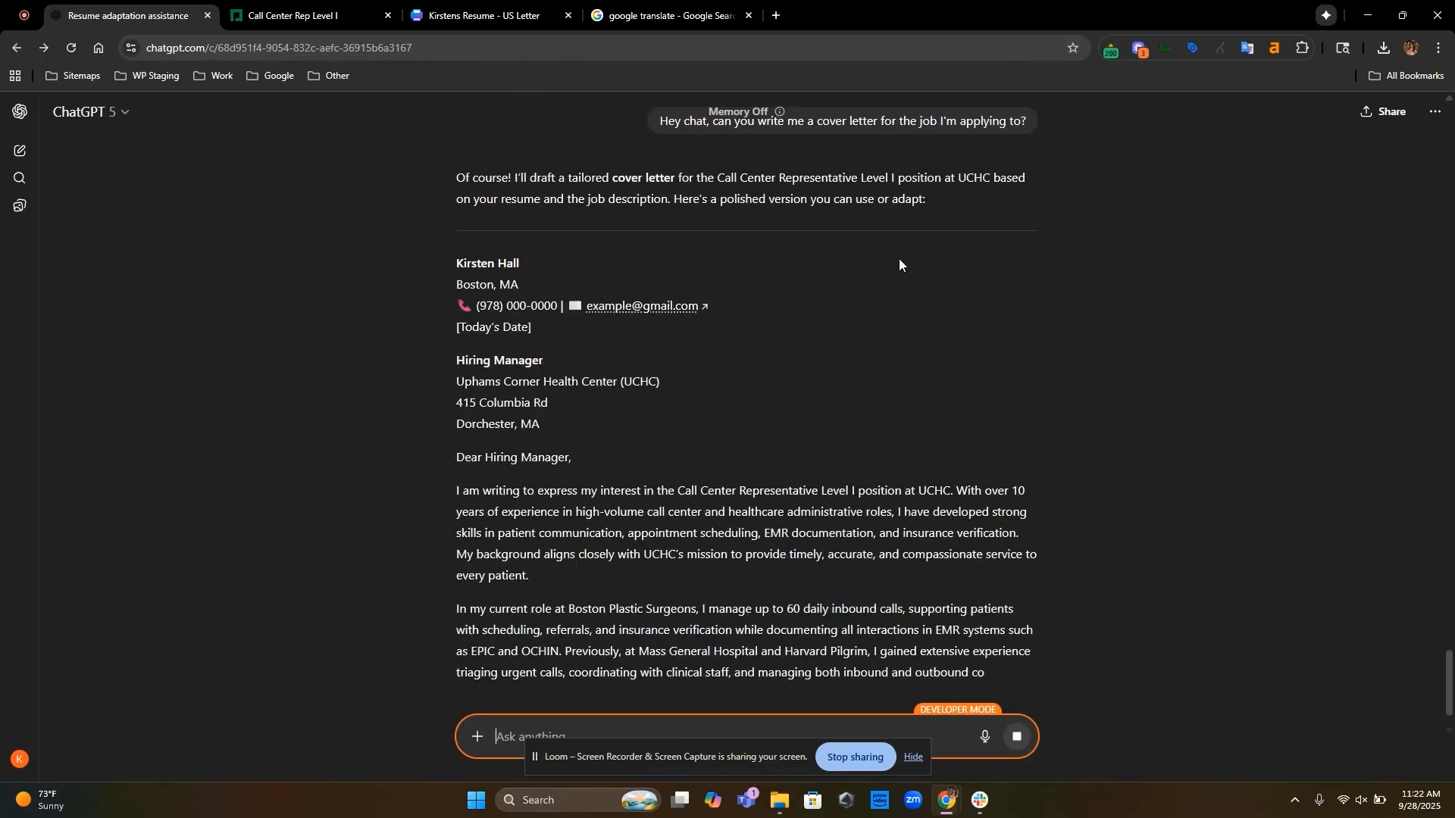
scroll(899, 257, "down", 1)
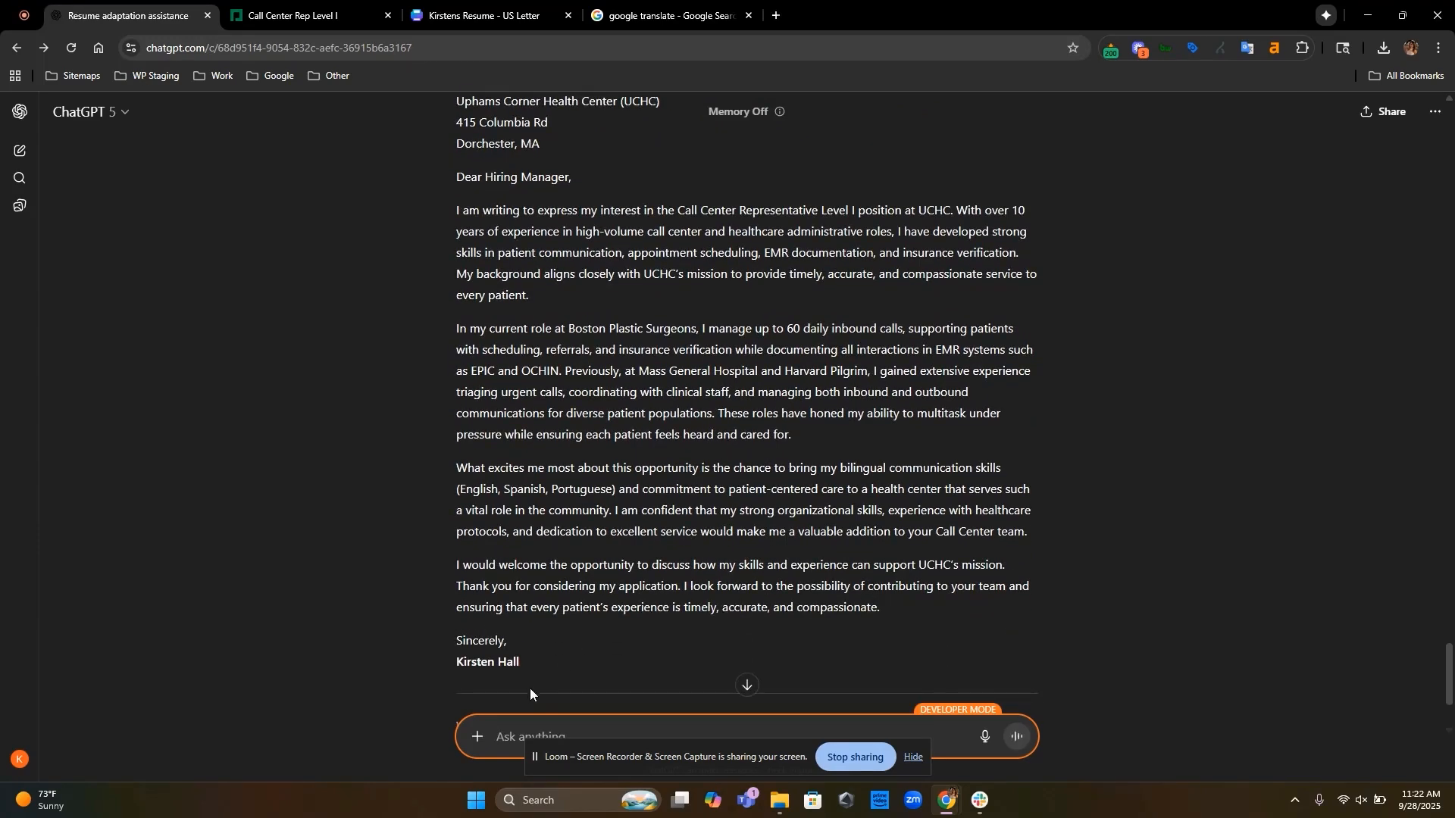
left_click_drag(532, 664, 412, 579)
left_click(533, 800)
type("documents")
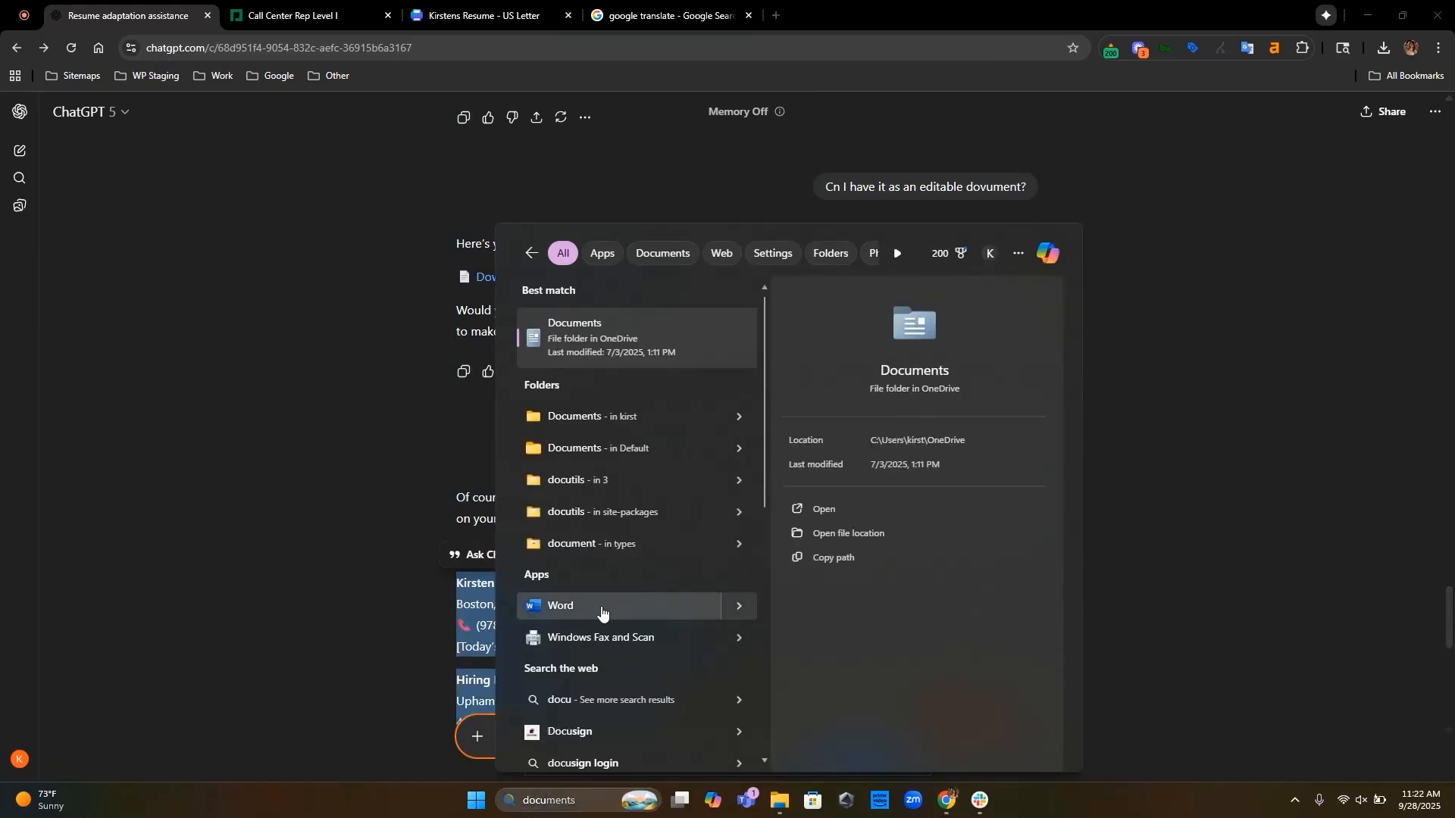
Paste the cover letter into a new Word document.
left_click(602, 606)
key("ctrl+v")
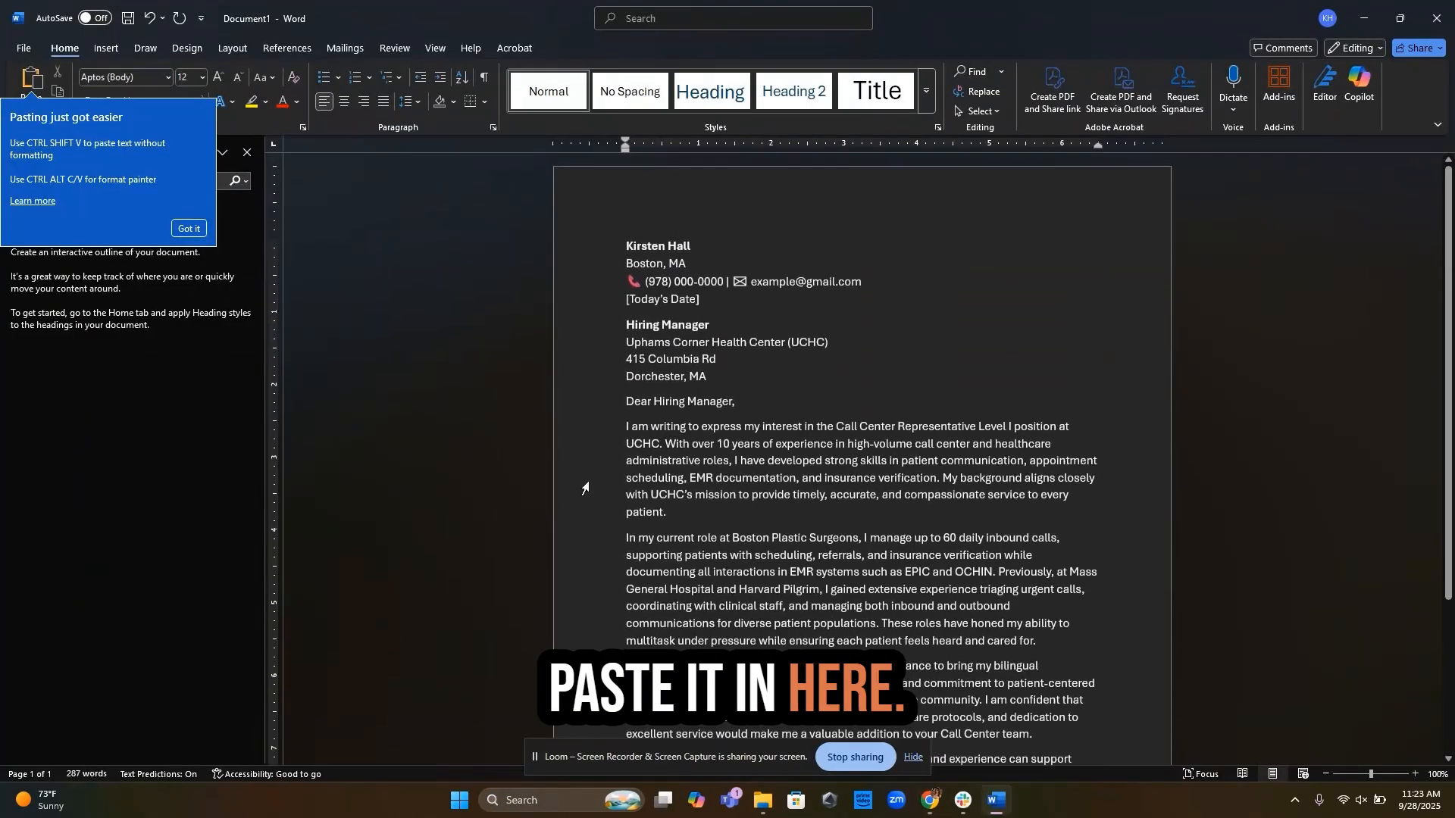
scroll(809, 590, "down", 3)
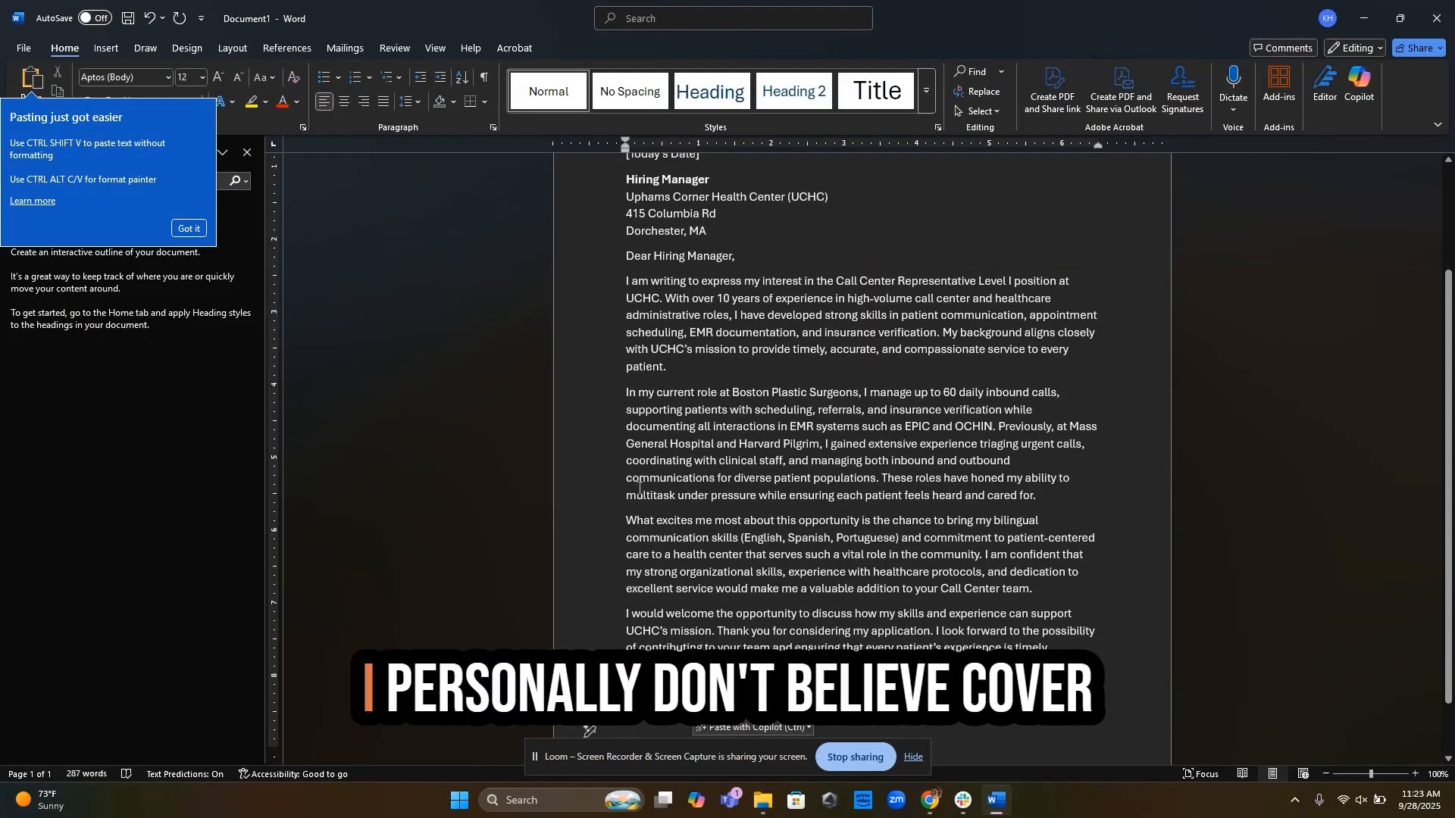
scroll(638, 488, "down", 1)
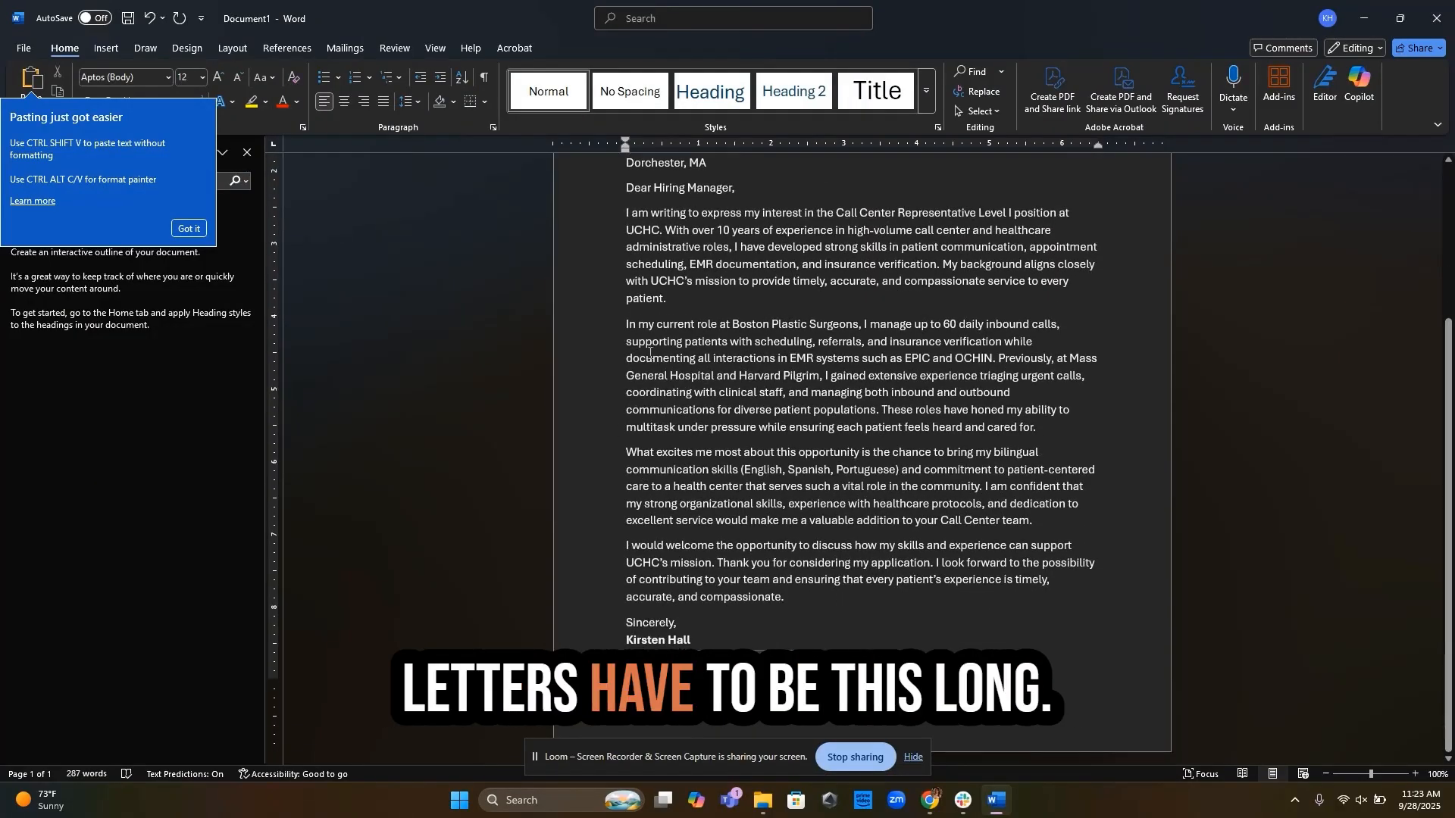
left_click(194, 229)
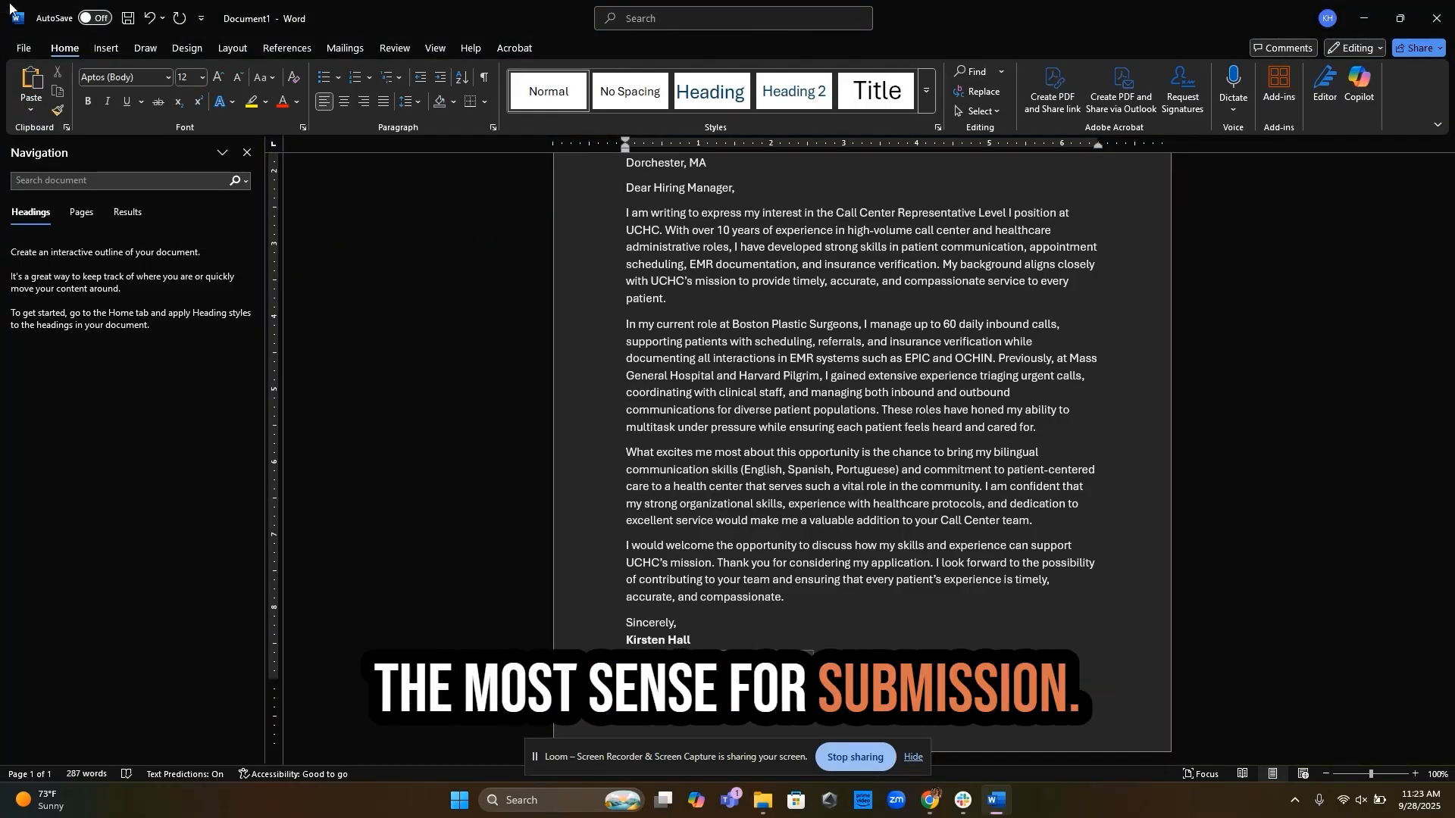
Save the cover letter document to the Downloads folder.
left_click(23, 47)
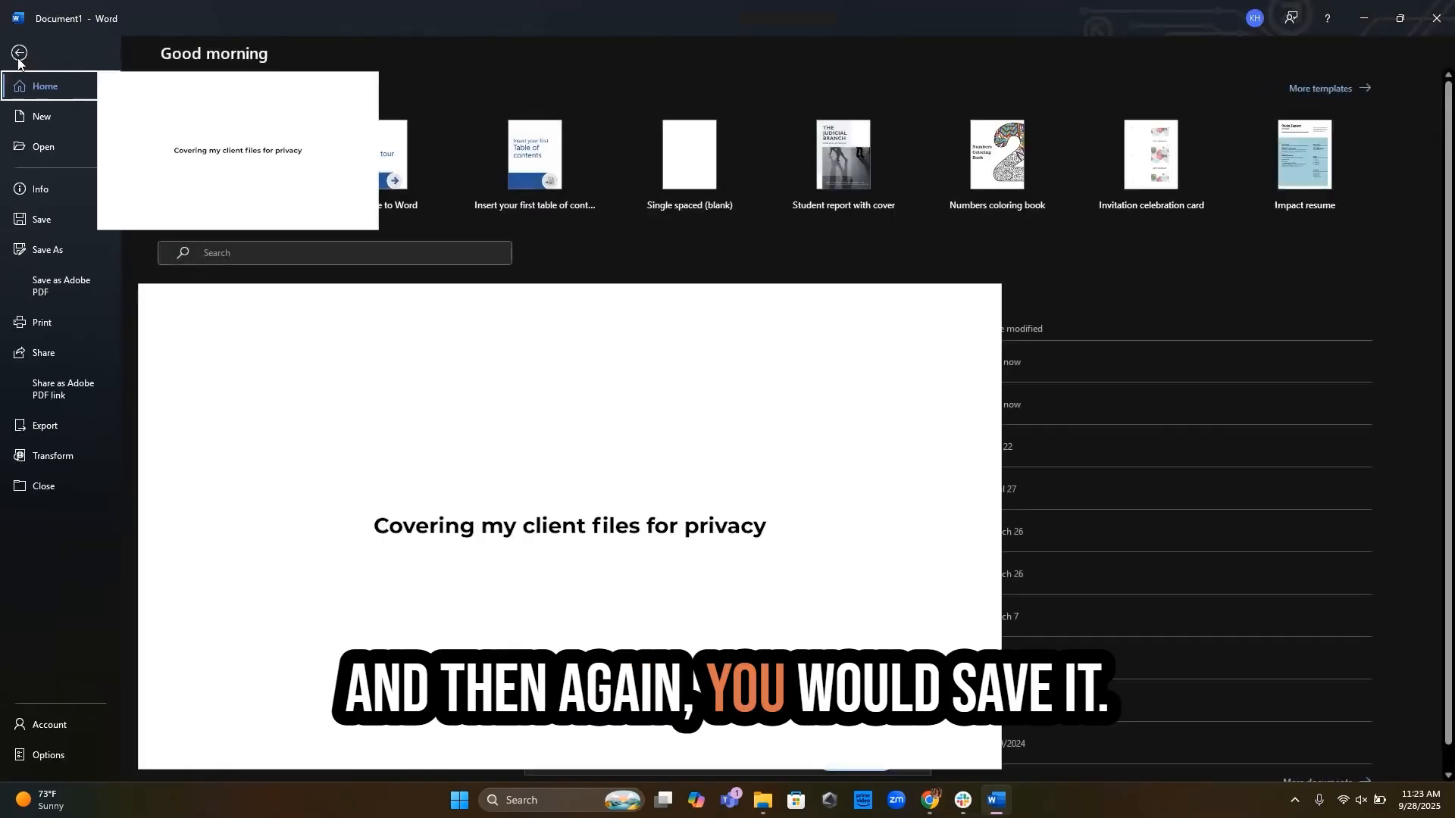
left_click(31, 253)
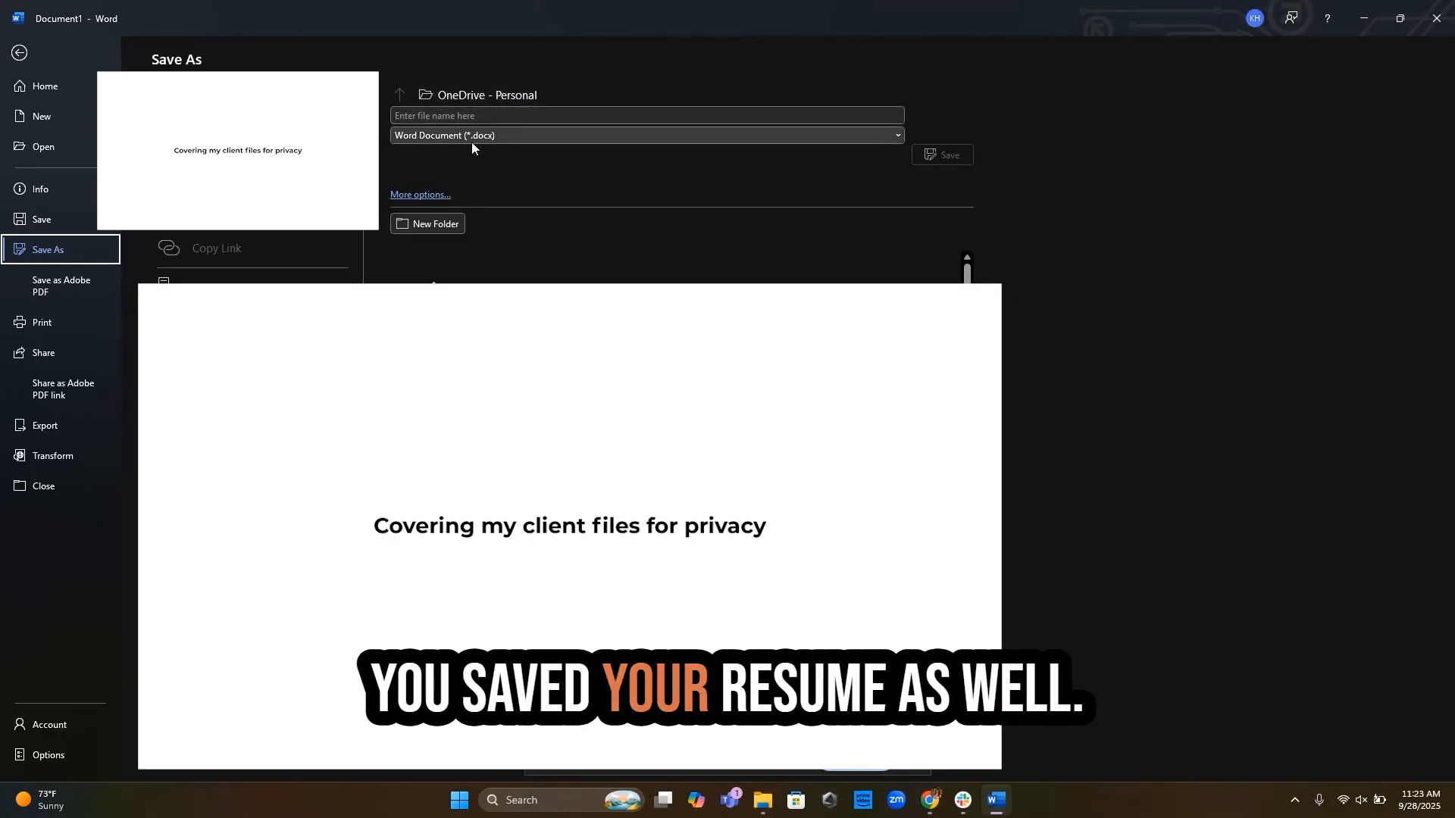
left_click(479, 114)
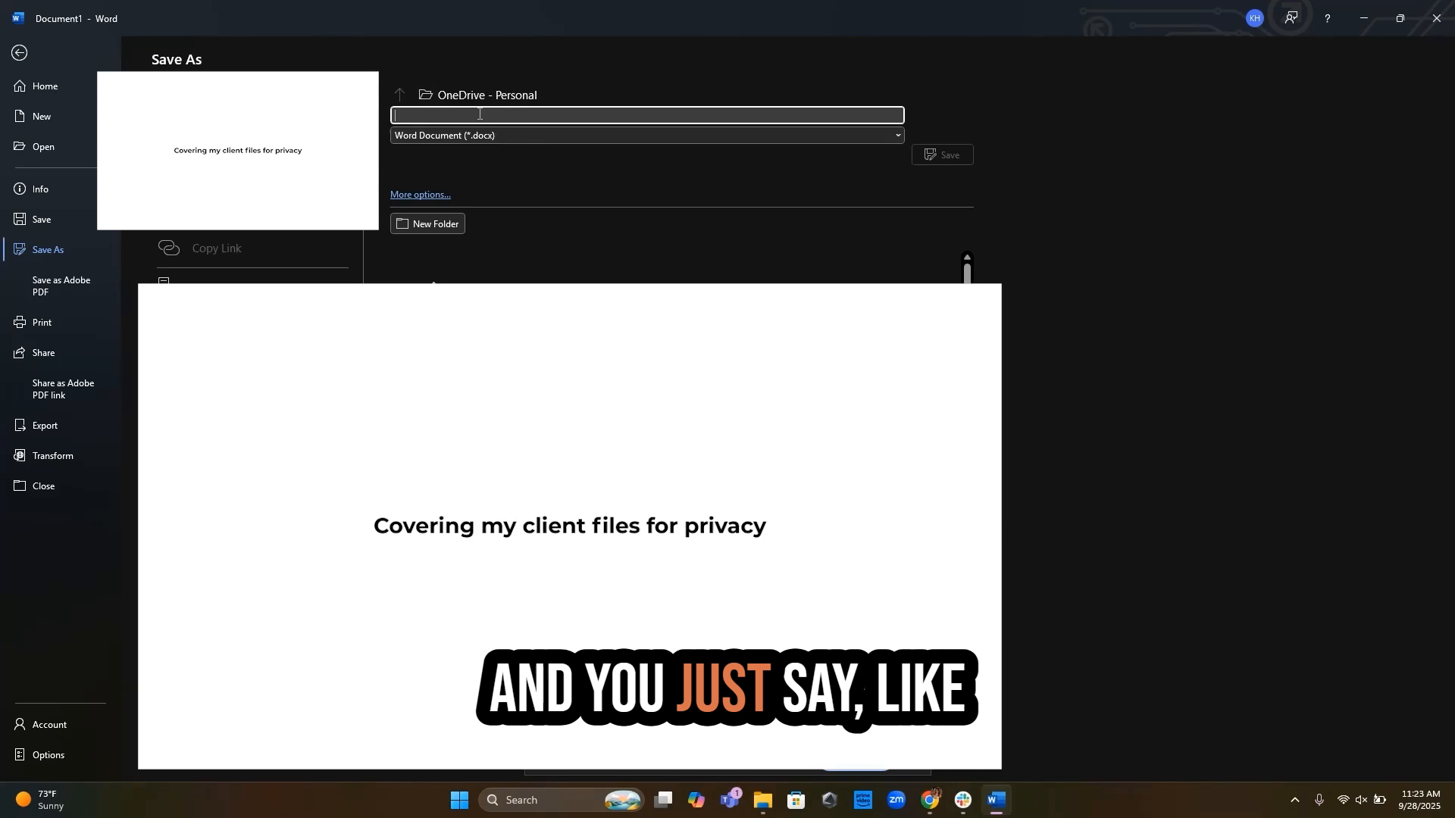
left_click(472, 94)
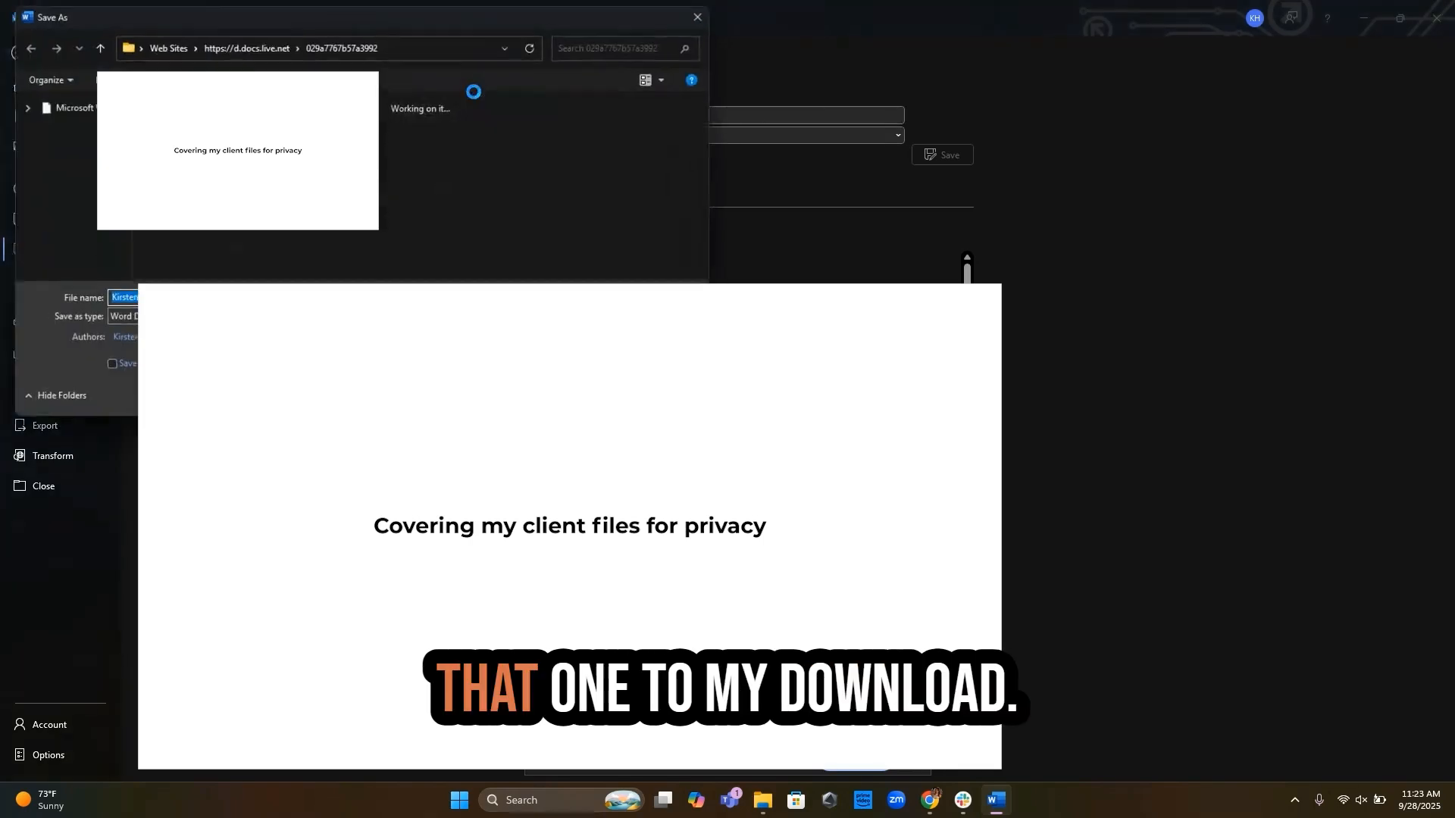
left_click(54, 253)
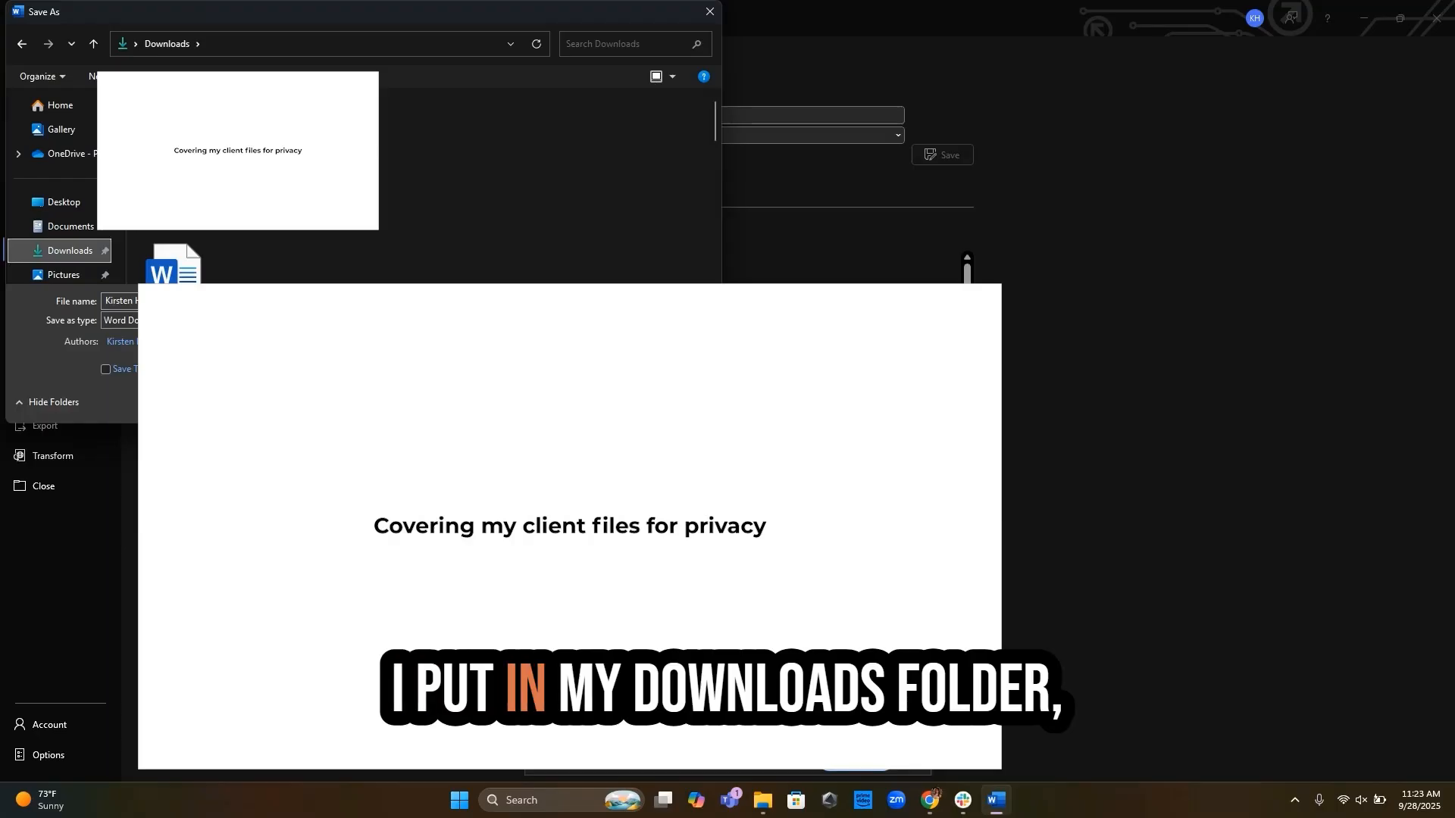
left_click(604, 402)
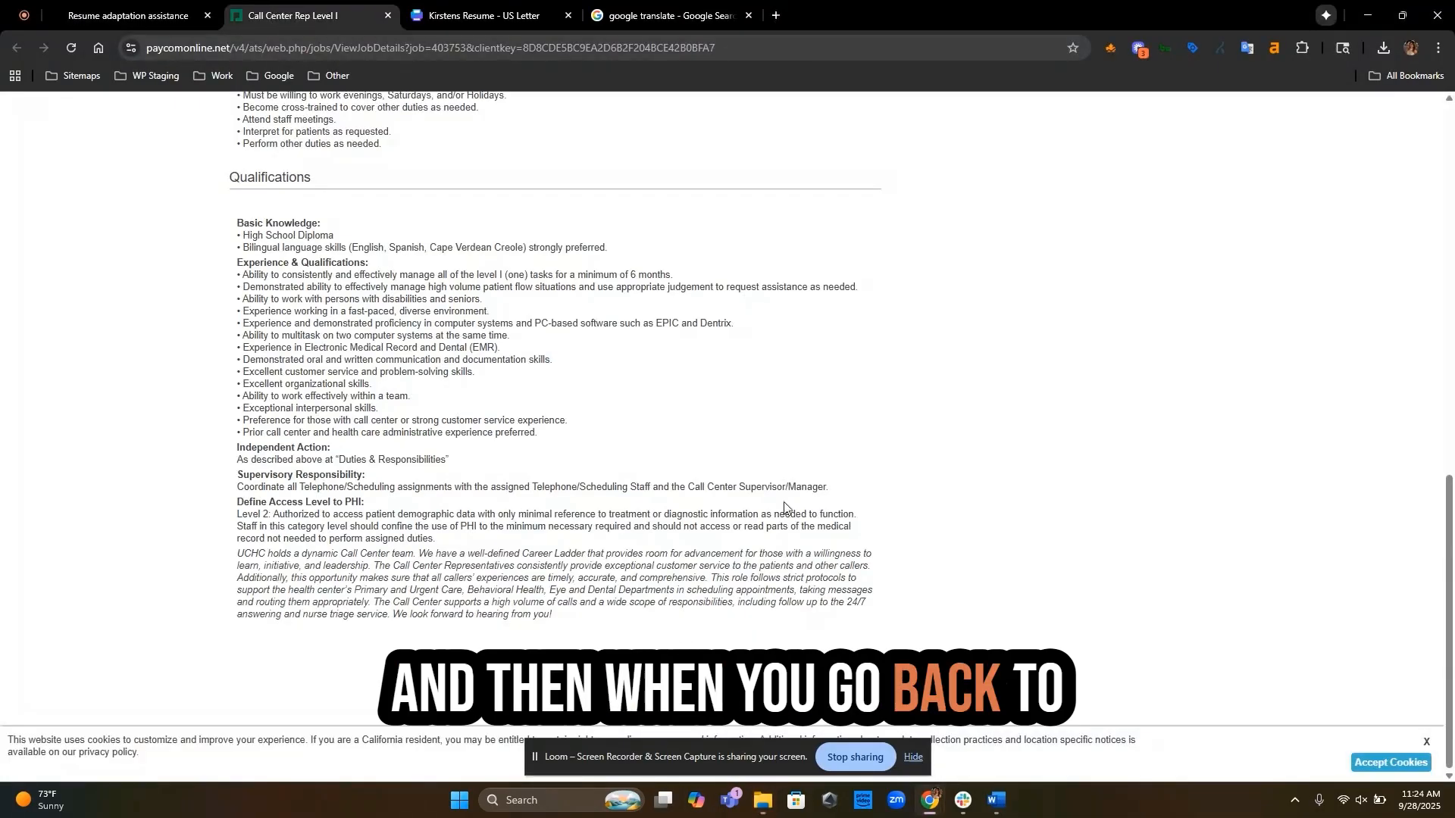
Attach the saved resume from Downloads under Attach Resume/CV in the Apply Now form.
scroll(945, 553, "up", 15)
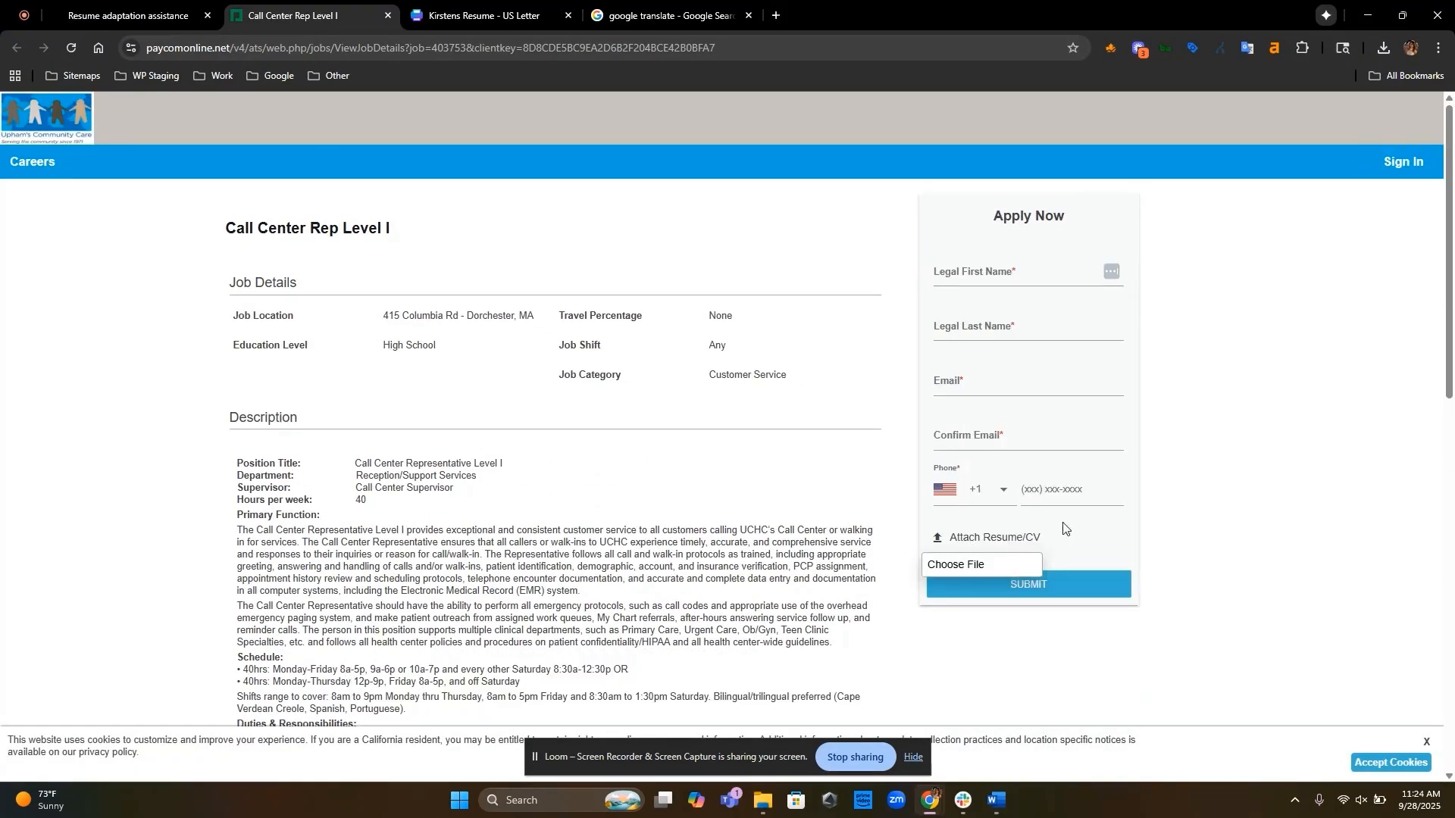
left_click(961, 565)
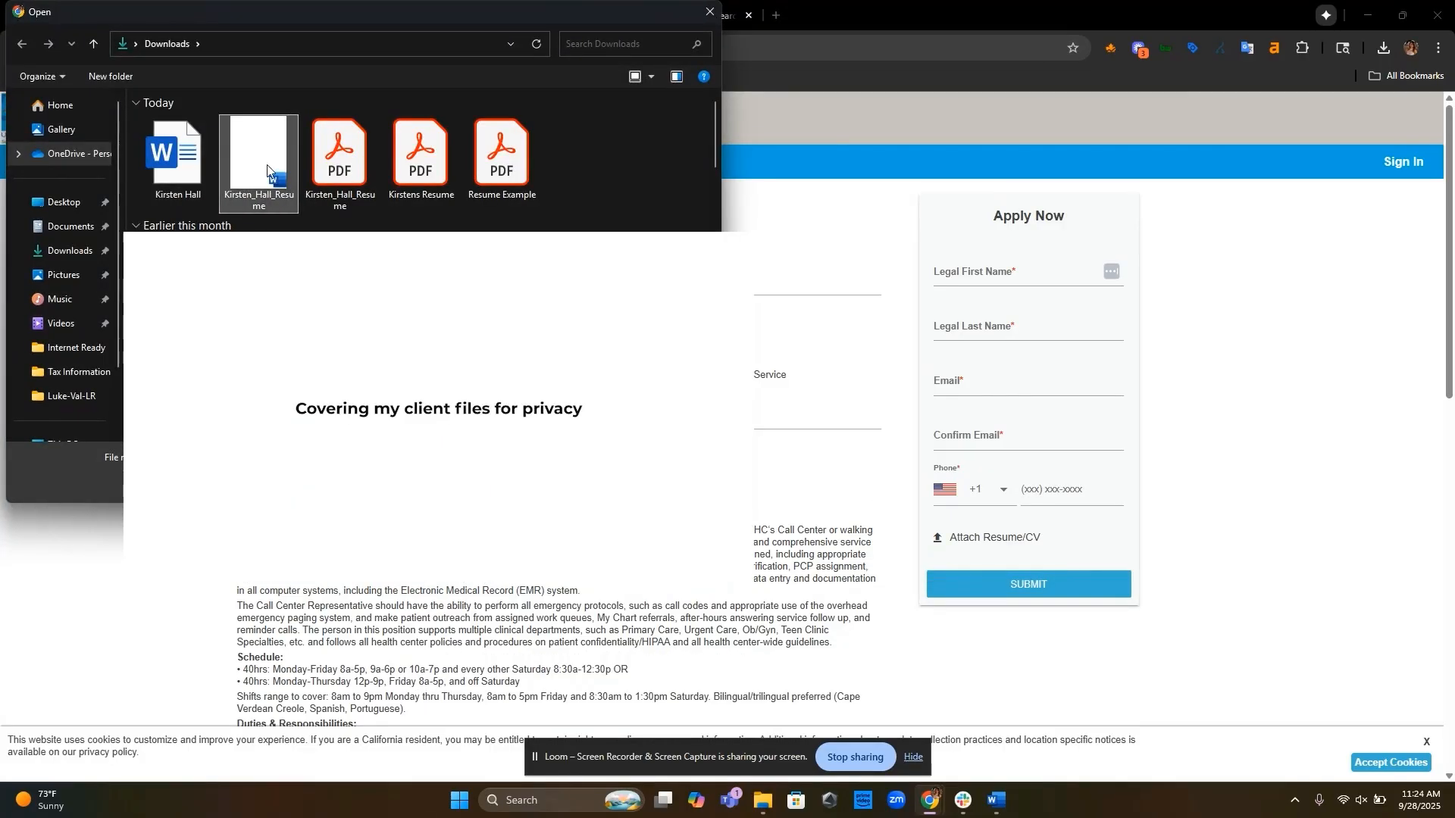
left_click(601, 483)
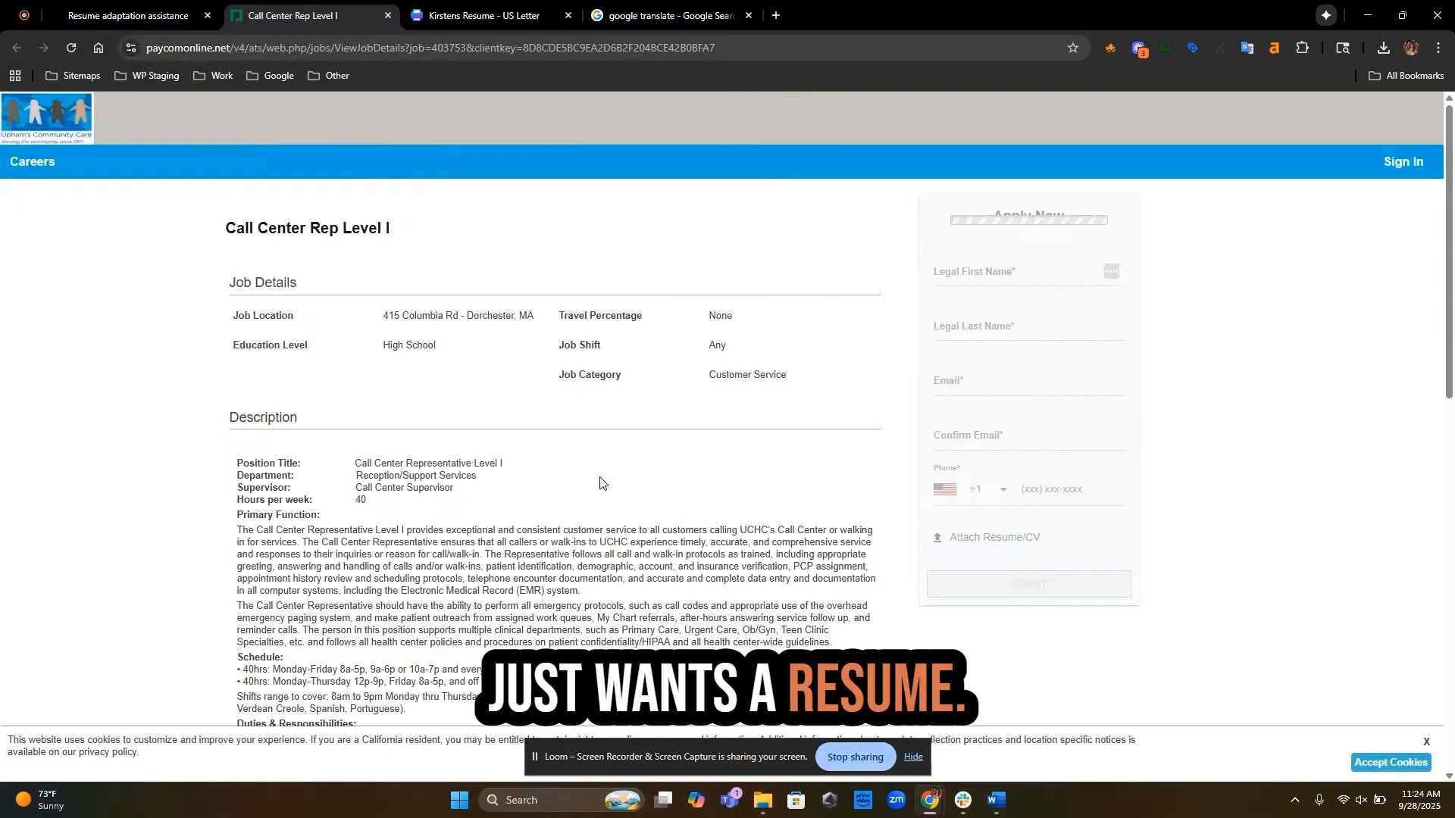